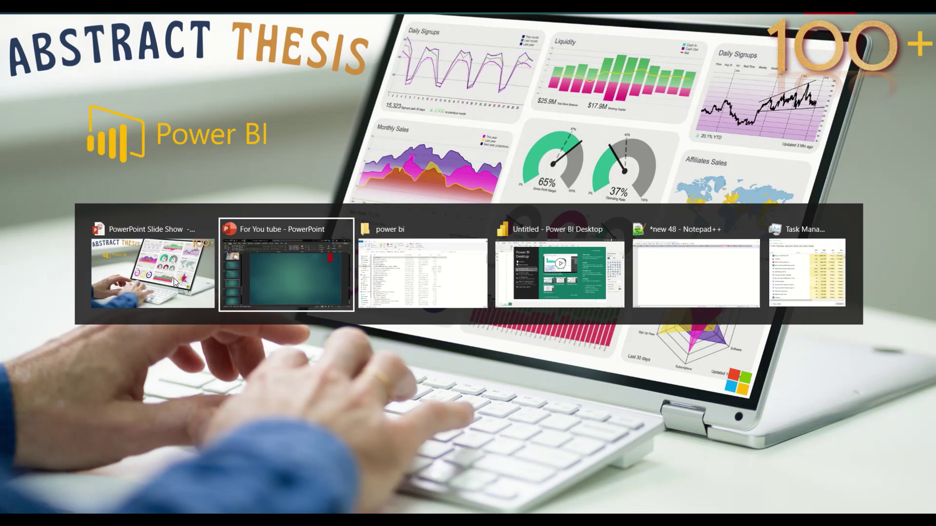
# Switch to Power BI Desktop and start an Excel data import in the blank report.
pyautogui.hotkey('alt', 'Tab')
pyautogui.hotkey('alt', 'Tab')
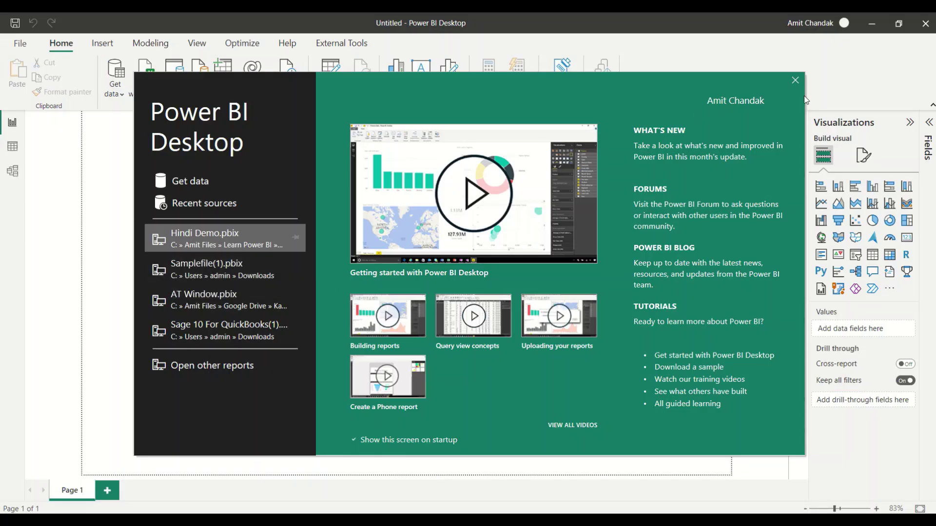
pyautogui.click(795, 82)
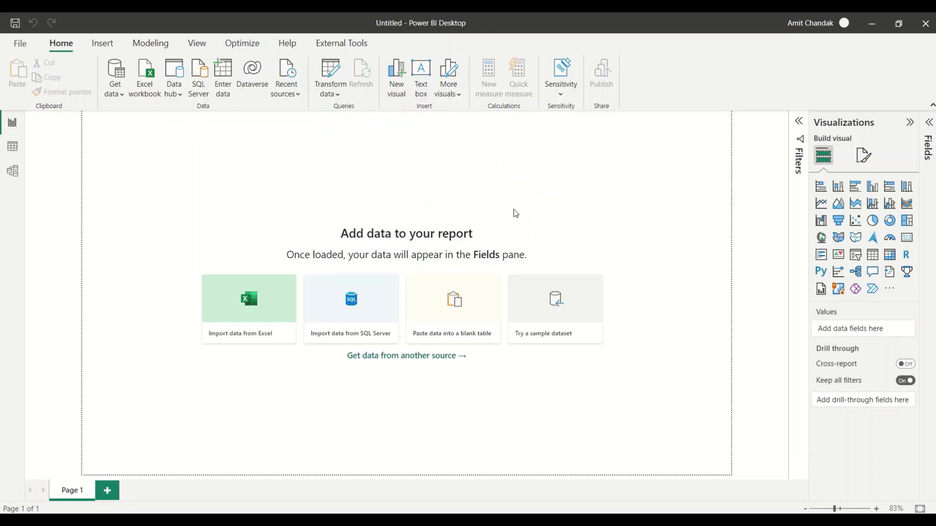
pyautogui.click(266, 307)
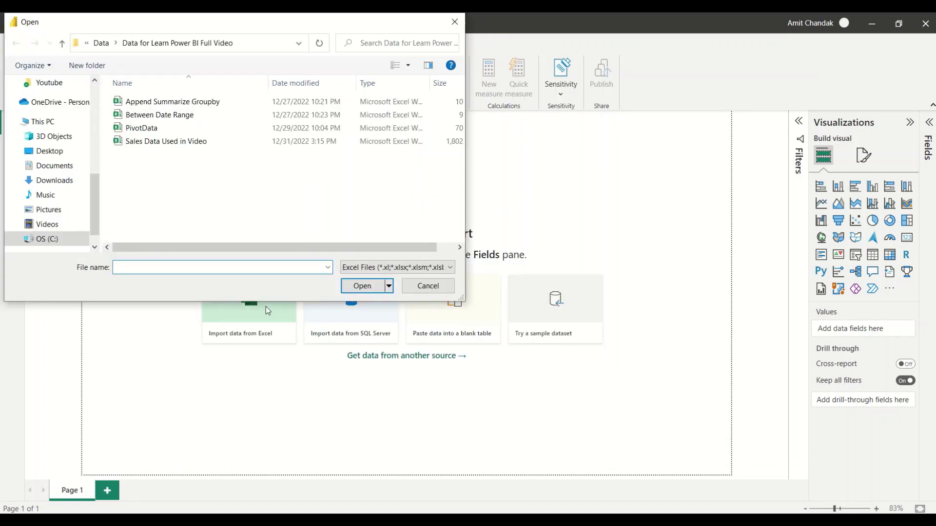
# Browse to the Data folder inside the Google Drive power bi folder.
pyautogui.click(102, 44)
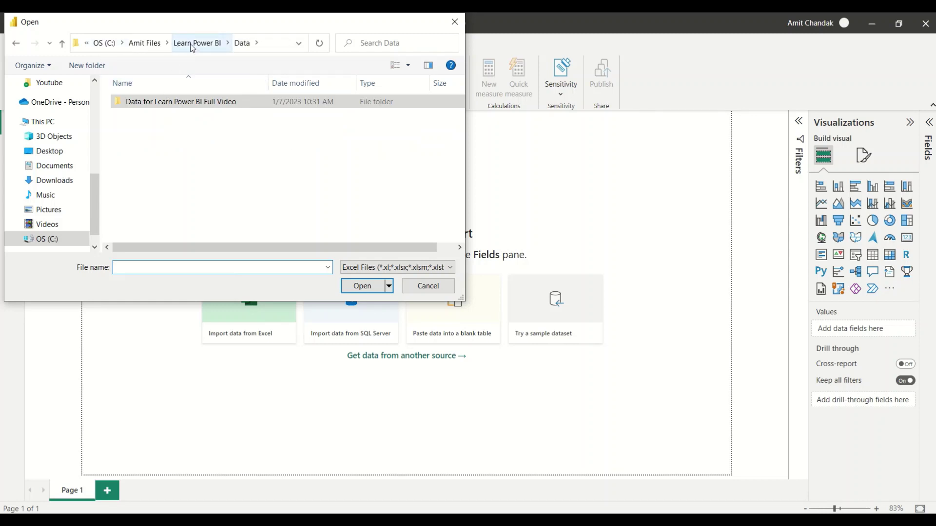
pyautogui.scroll(3, 72, 171)
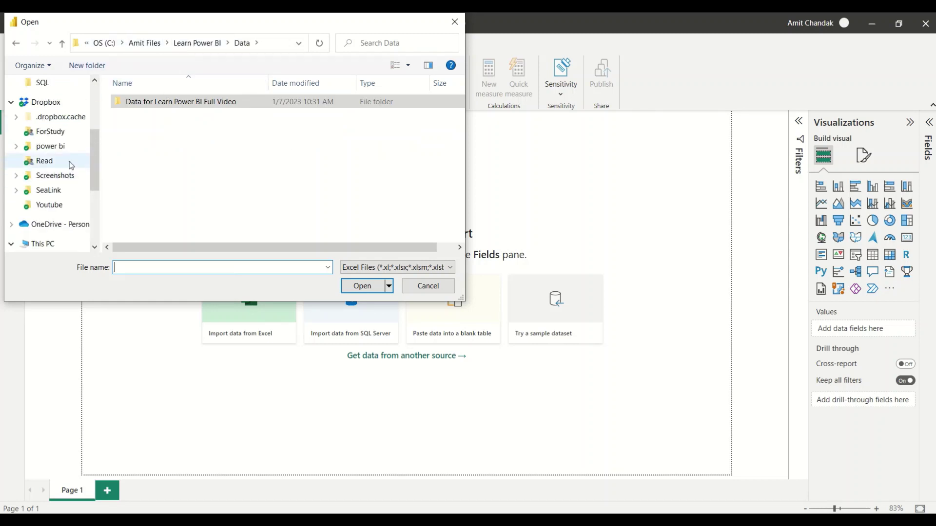
pyautogui.scroll(3, 71, 165)
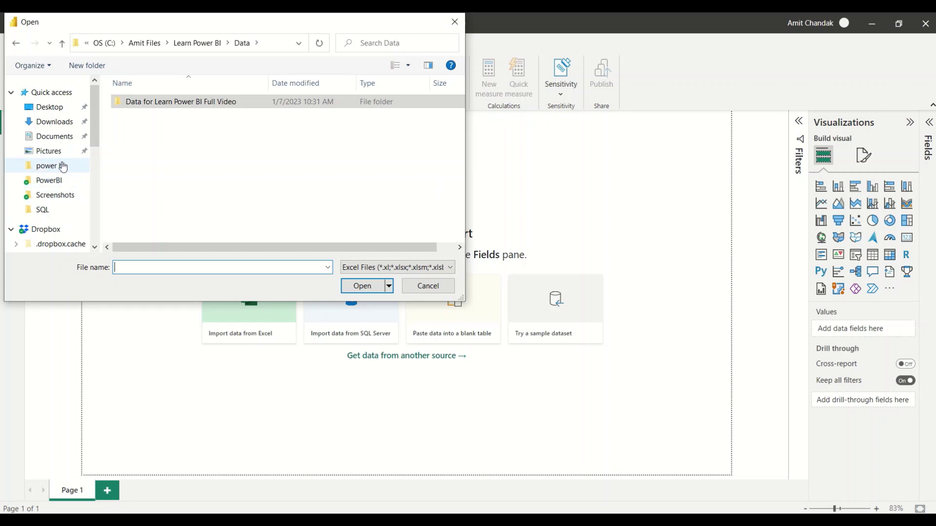
pyautogui.click(63, 167)
pyautogui.scroll(-9, 177, 137)
pyautogui.scroll(8, 178, 184)
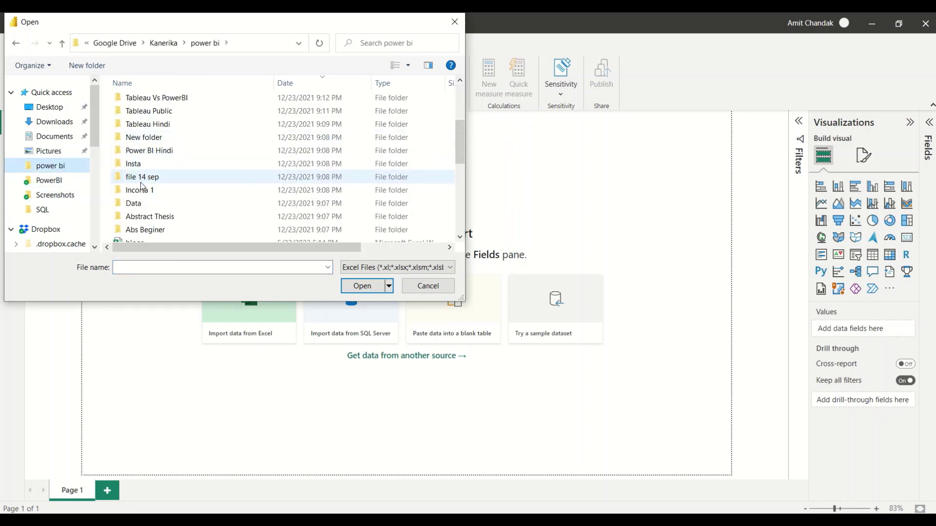
pyautogui.doubleClick(145, 204)
# Compare the sizes of the Excel workbooks in the Data folder and open retailData.
pyautogui.scroll(-1, 197, 170)
pyautogui.scroll(-5, 197, 170)
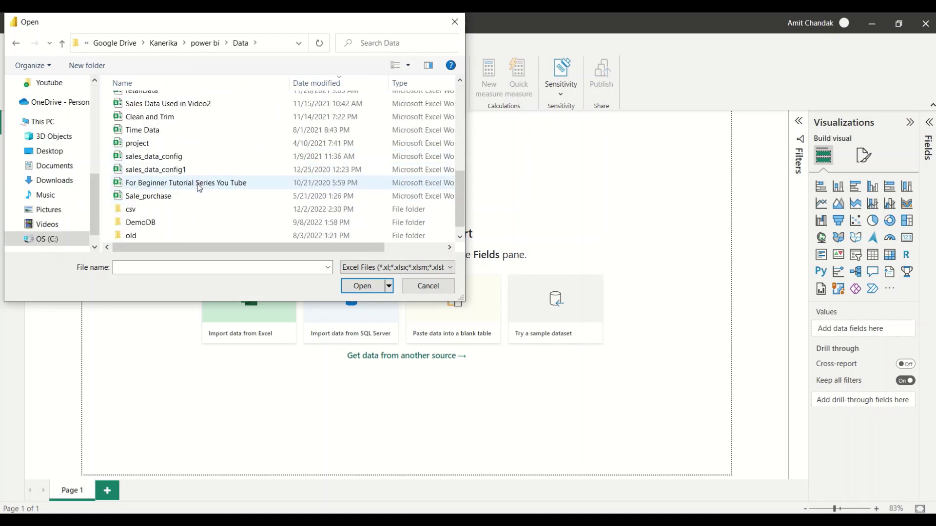
pyautogui.click(199, 187)
pyautogui.moveTo(311, 250); pyautogui.dragTo(386, 238)
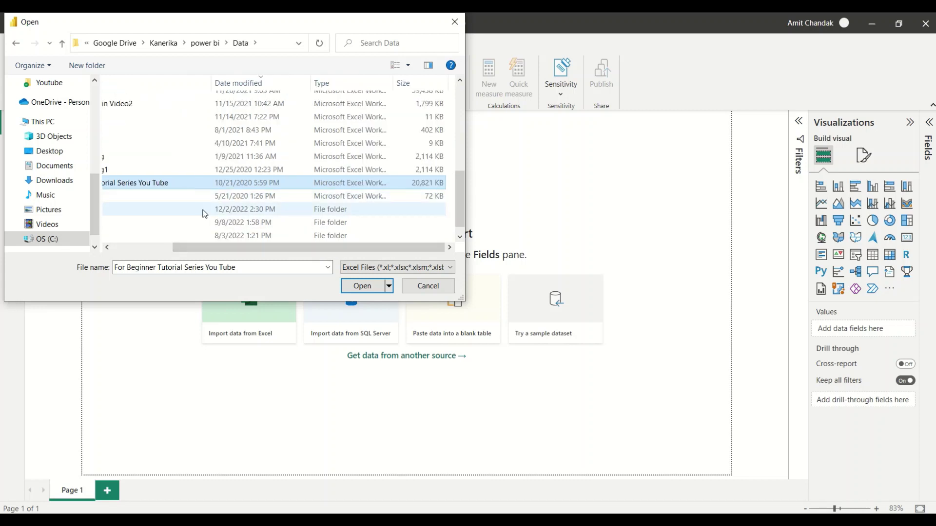
pyautogui.moveTo(214, 250); pyautogui.dragTo(153, 250)
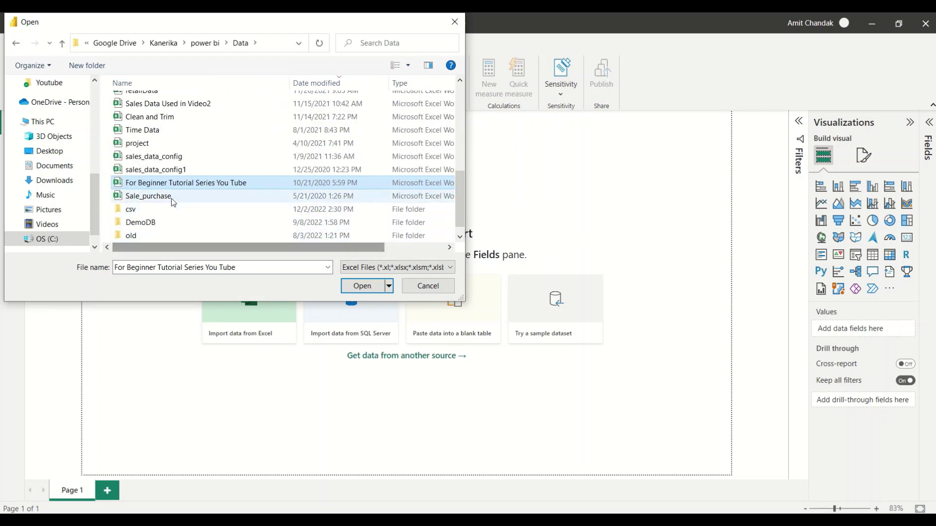
pyautogui.scroll(3, 171, 199)
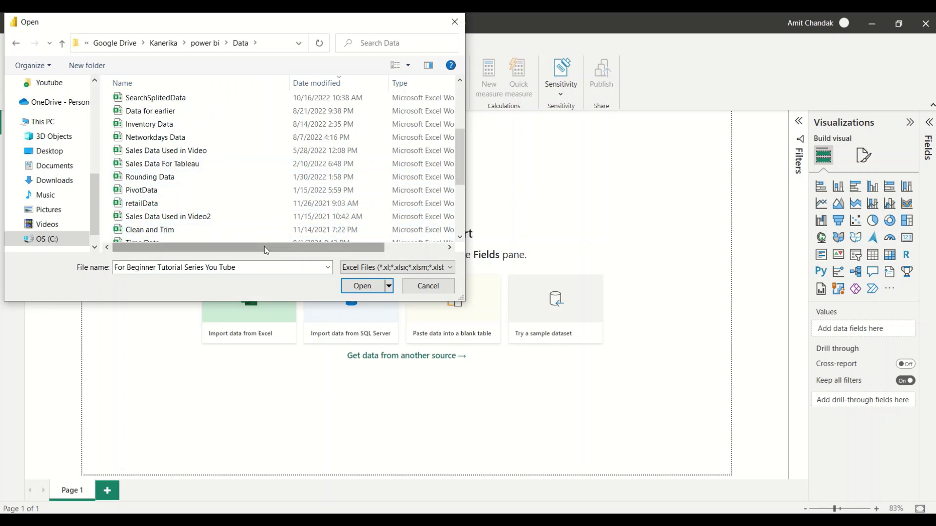
pyautogui.moveTo(264, 246); pyautogui.dragTo(325, 247)
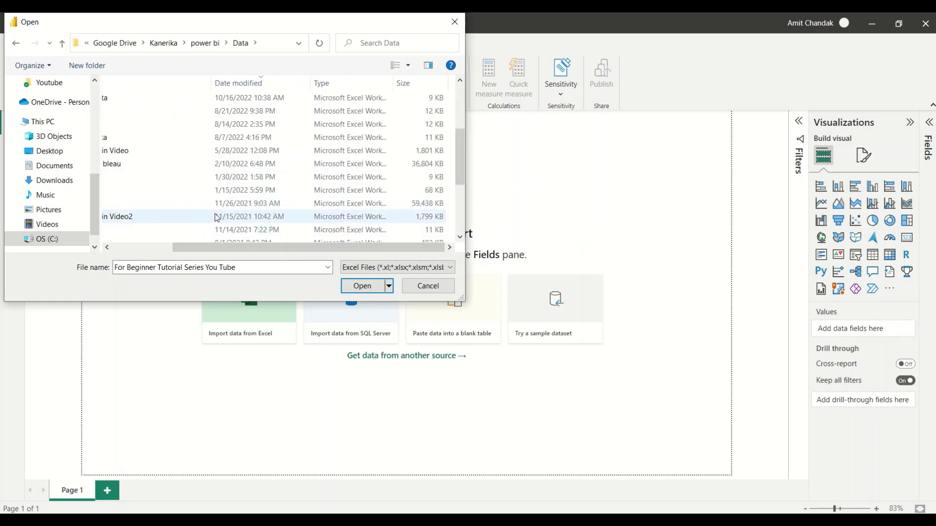
pyautogui.click(254, 206)
pyautogui.moveTo(243, 247); pyautogui.dragTo(156, 250)
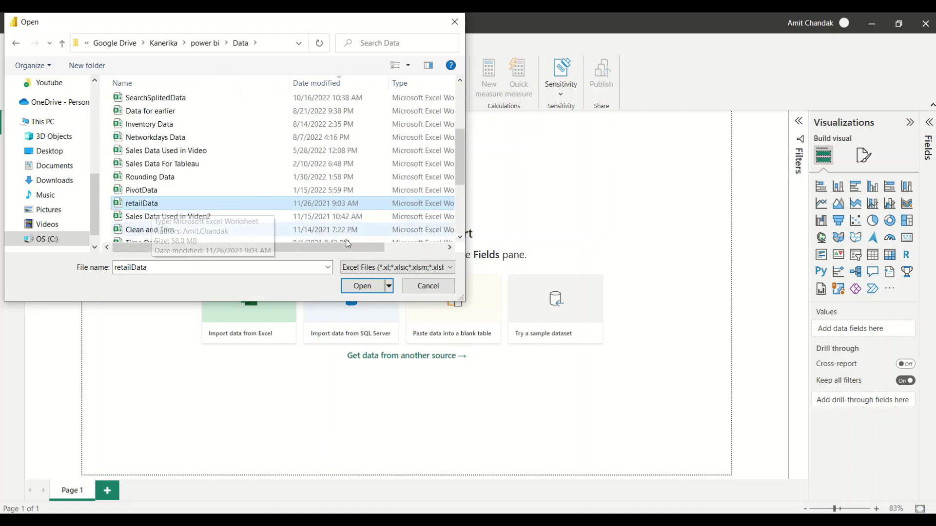
pyautogui.click(366, 287)
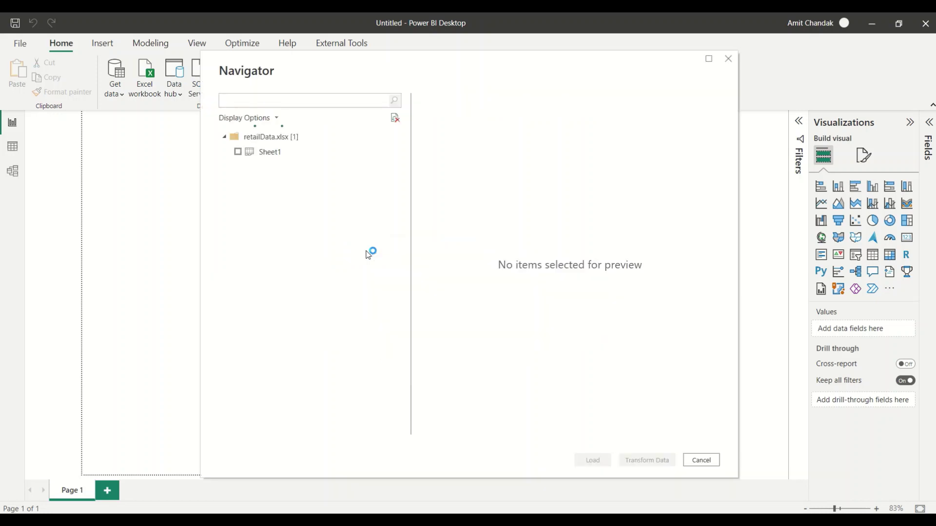
# Preview and select Sheet1 of retailData.xlsx, and open it for transformation in a maximized Power Query Editor.
pyautogui.click(280, 153)
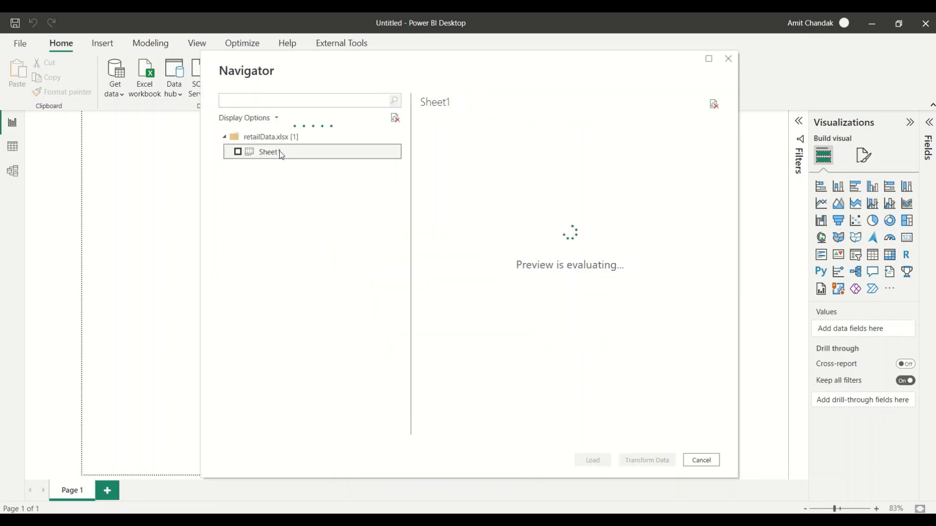
pyautogui.moveTo(456, 426); pyautogui.dragTo(434, 414)
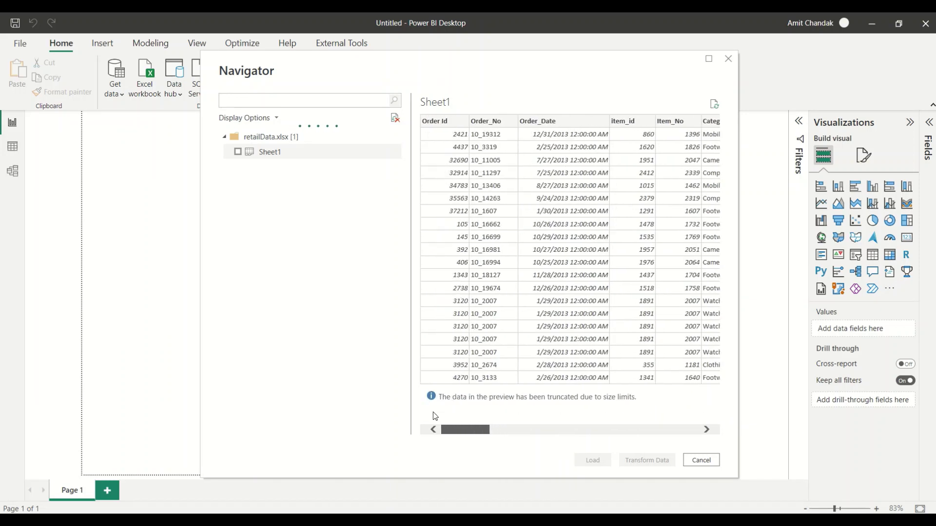
pyautogui.click(236, 152)
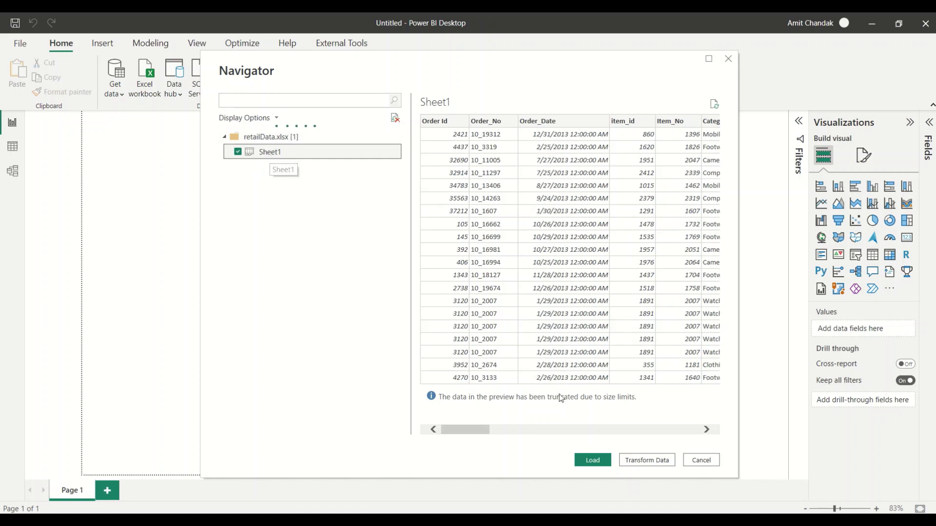
pyautogui.click(643, 461)
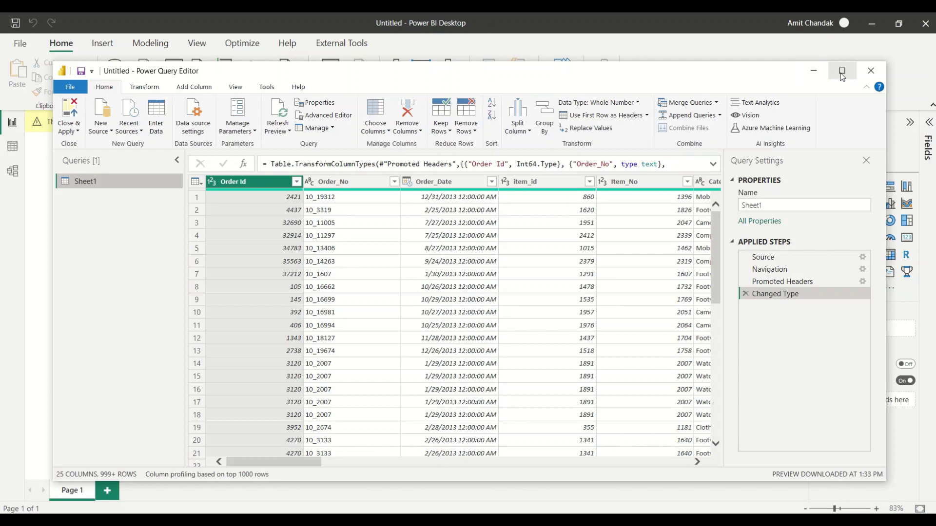
pyautogui.click(842, 71)
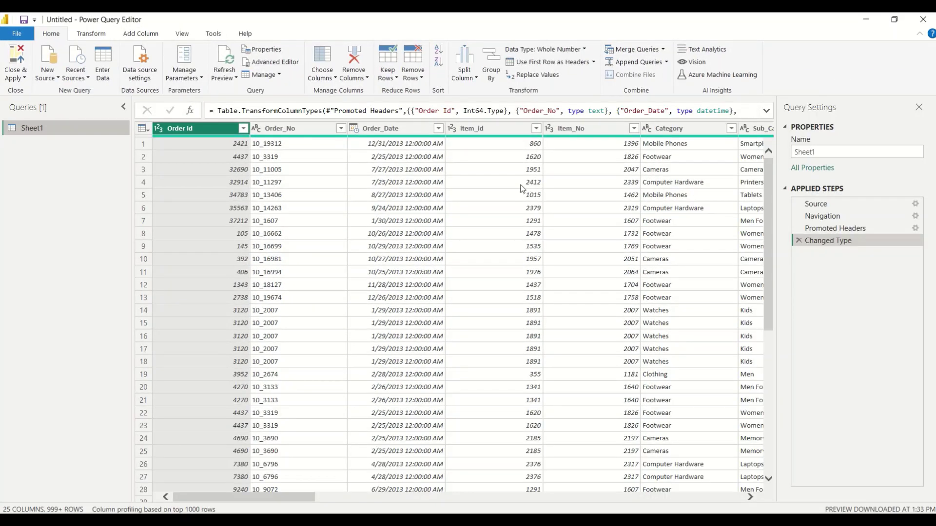
# Examine the order date, item, category, sub-category and brand columns of Sheet1.
pyautogui.moveTo(300, 503); pyautogui.dragTo(278, 501)
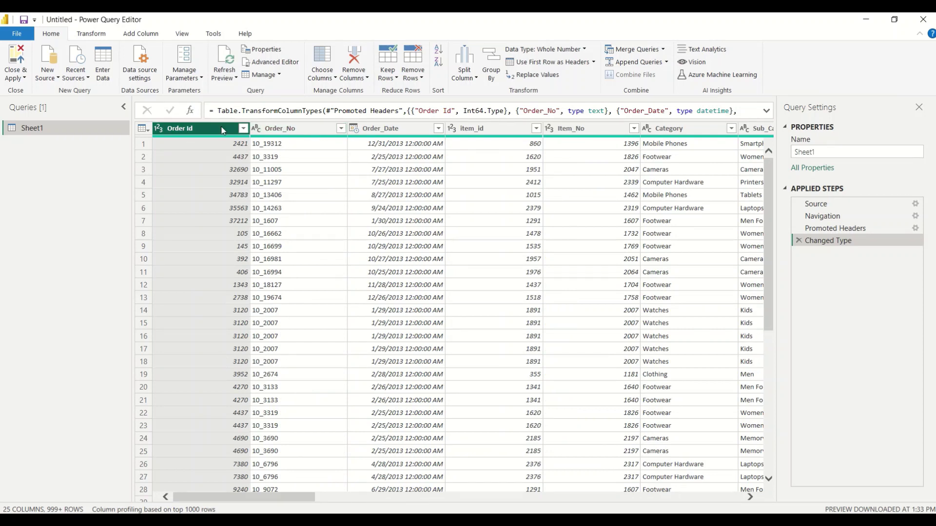
pyautogui.click(380, 130)
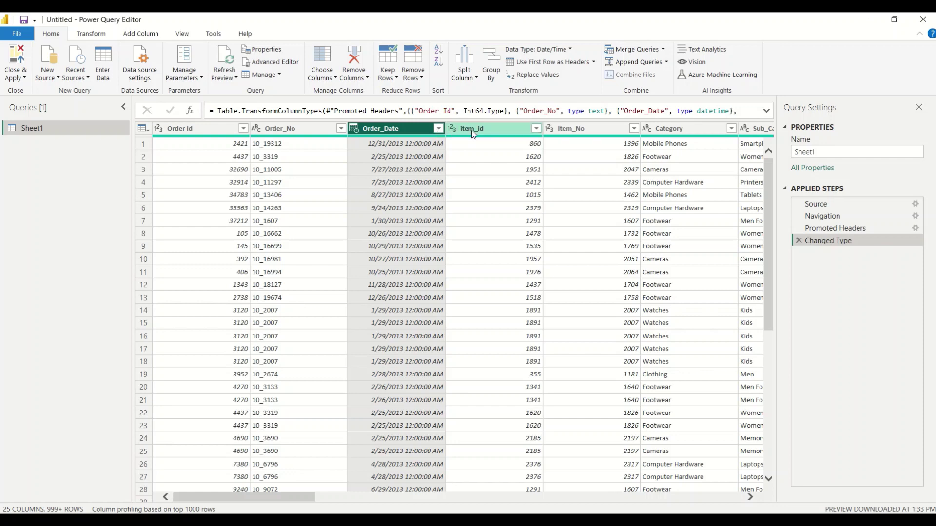
pyautogui.click(483, 130)
pyautogui.moveTo(267, 500); pyautogui.dragTo(313, 501)
pyautogui.click(429, 134)
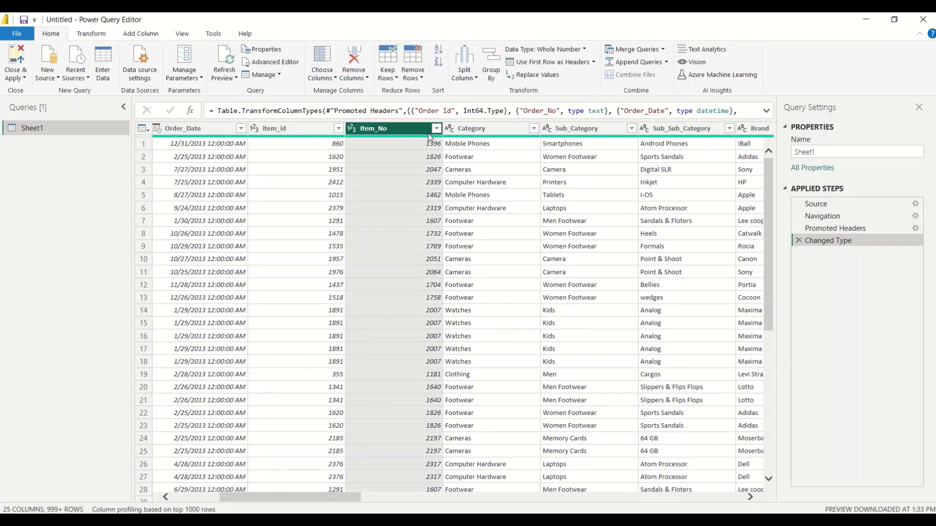
pyautogui.click(484, 130)
pyautogui.click(562, 133)
pyautogui.click(670, 134)
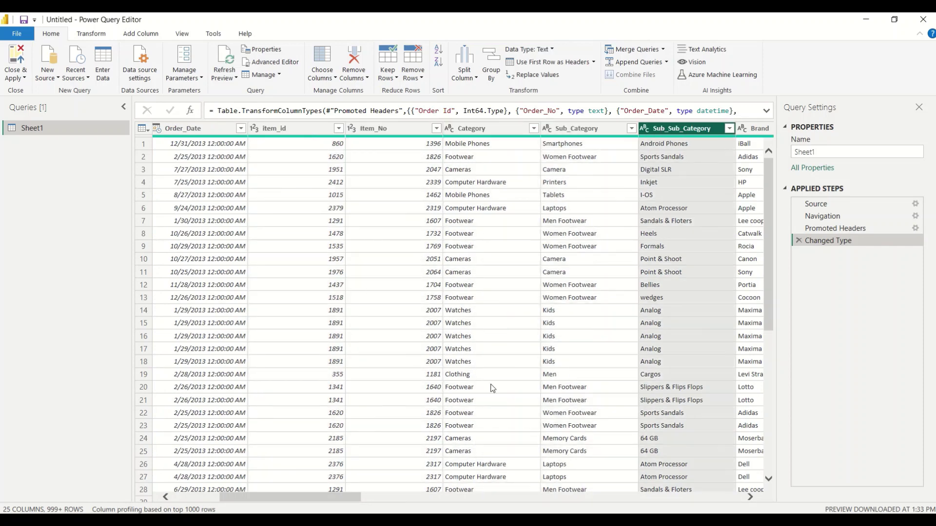
pyautogui.moveTo(338, 496); pyautogui.dragTo(368, 497)
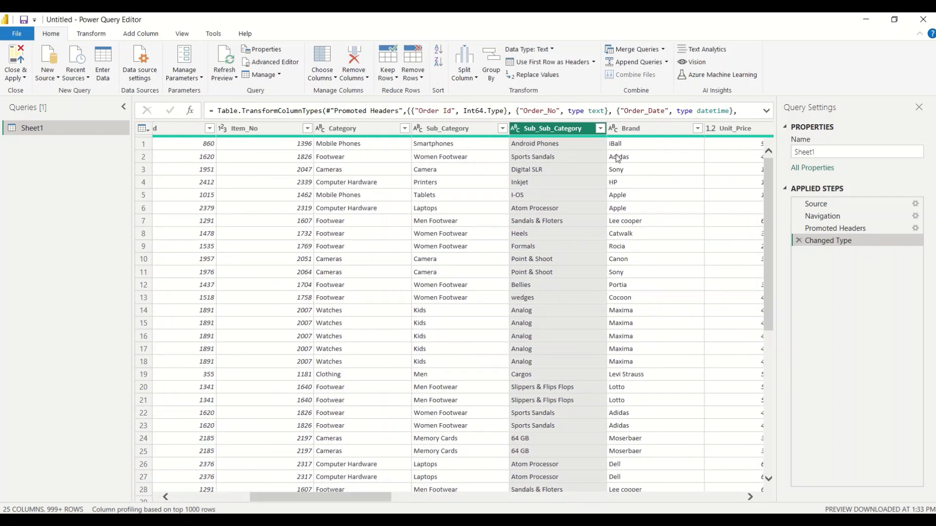
pyautogui.click(626, 135)
pyautogui.click(360, 130)
pyautogui.click(274, 133)
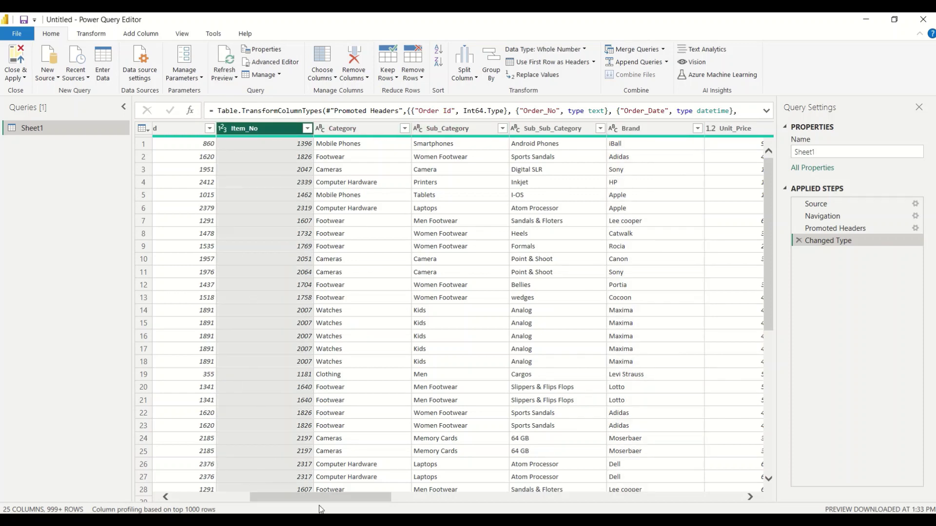
pyautogui.moveTo(322, 496); pyautogui.dragTo(288, 493)
pyautogui.click(291, 134)
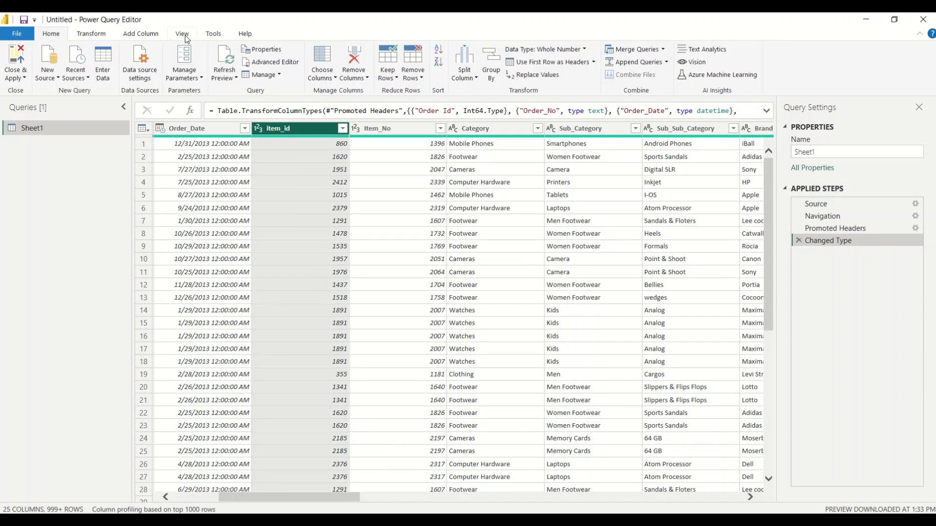
# Show the column distribution for Sheet1 and base the column profiling on the entire data set.
pyautogui.click(147, 36)
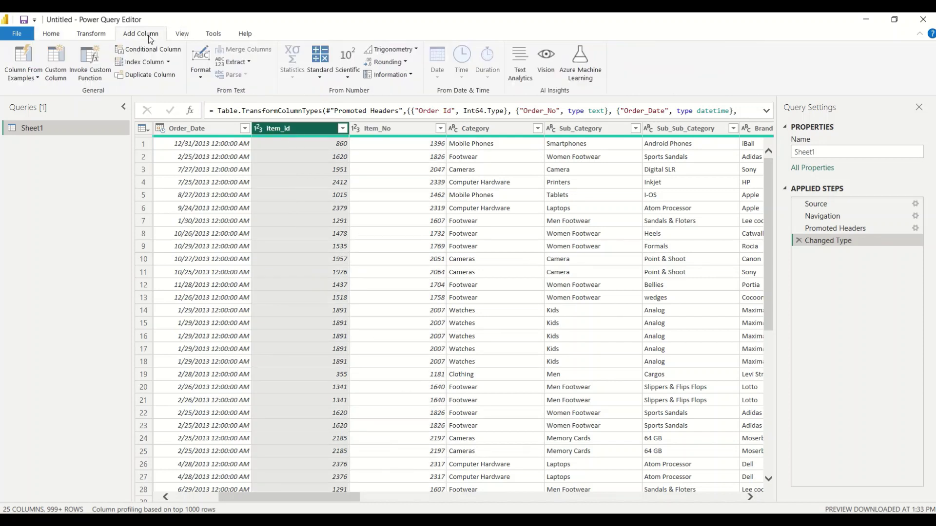
pyautogui.click(217, 34)
pyautogui.click(182, 35)
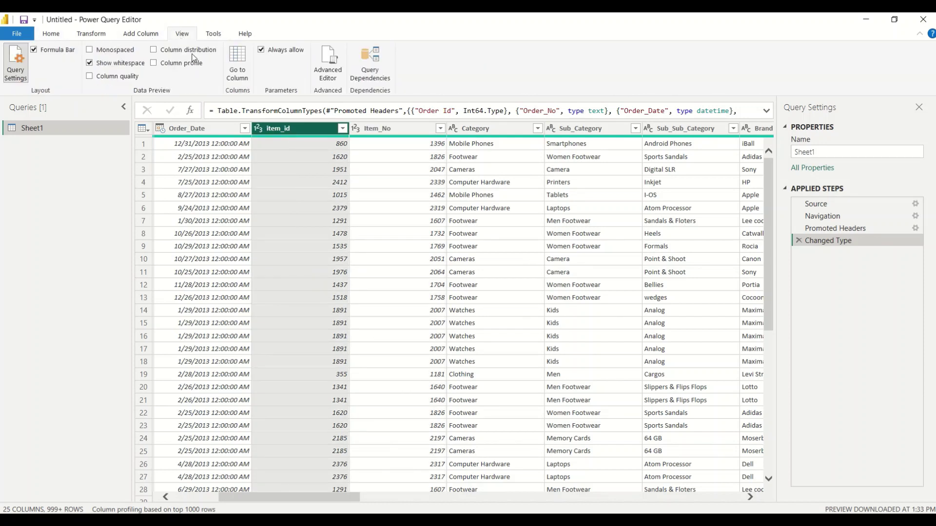
pyautogui.click(154, 50)
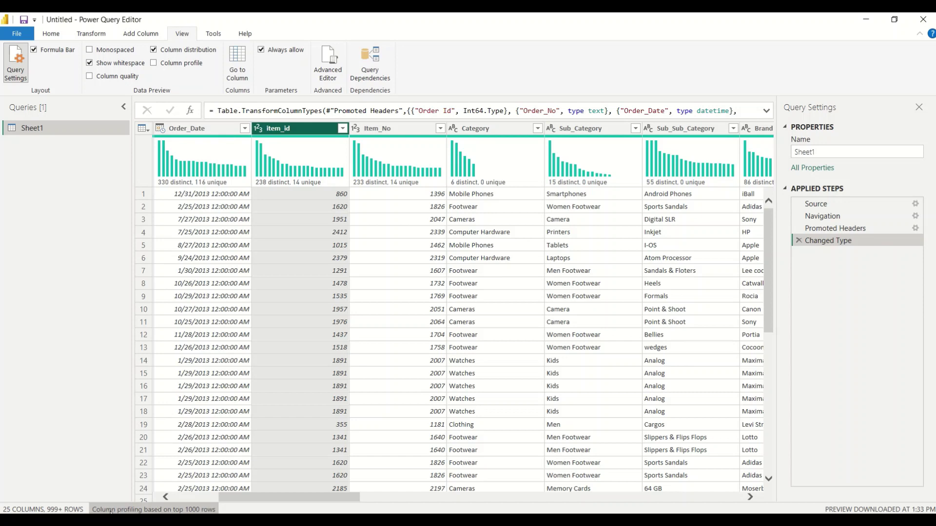
pyautogui.click(150, 510)
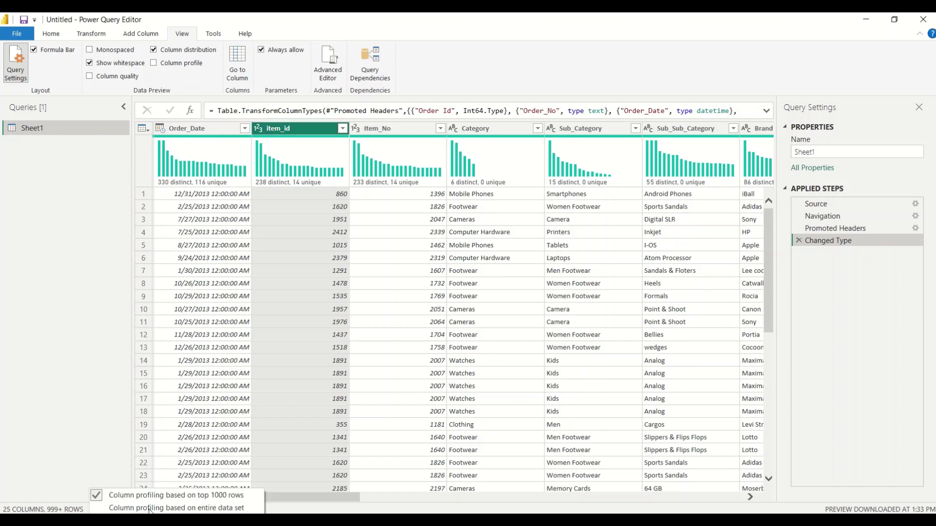
pyautogui.click(149, 508)
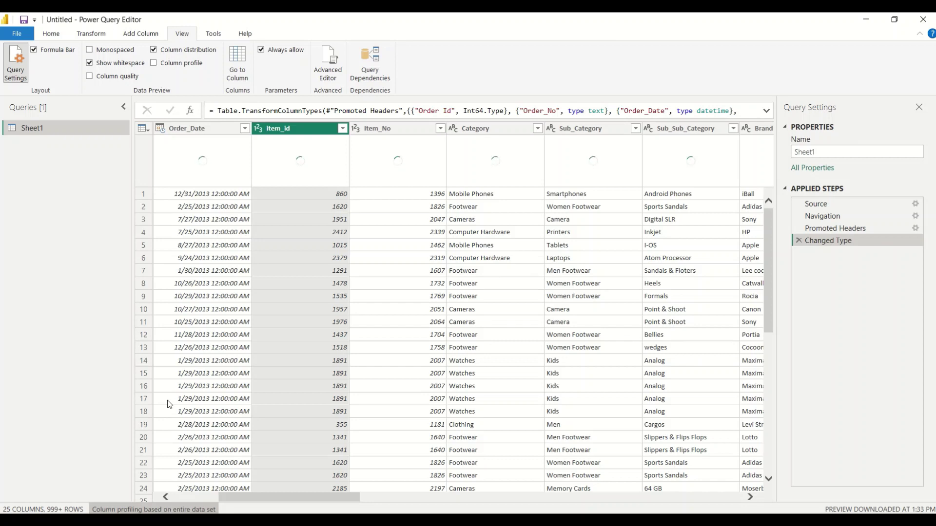
# Examine the price, quantity, discount, sales, cost, date, location, order type, payment method and customer columns of Sheet1.
pyautogui.moveTo(269, 501); pyautogui.dragTo(390, 492)
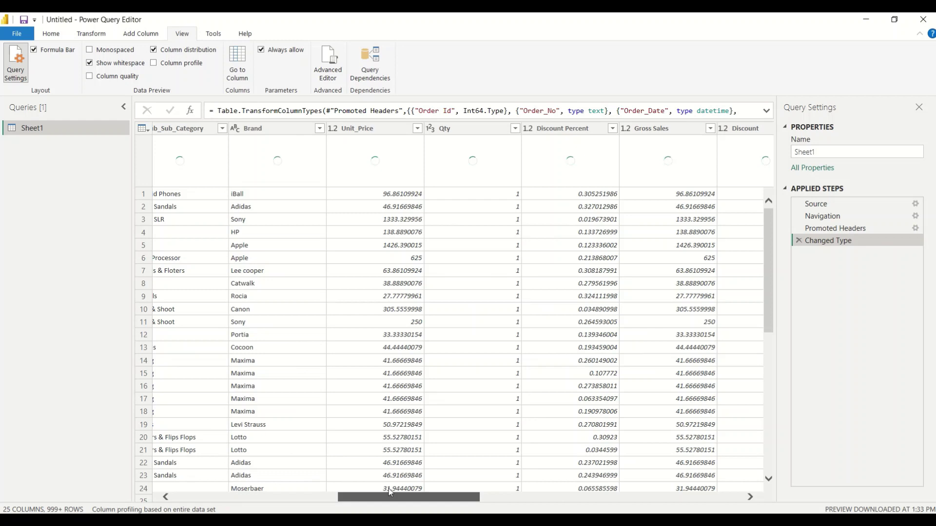
pyautogui.moveTo(388, 489); pyautogui.dragTo(408, 488)
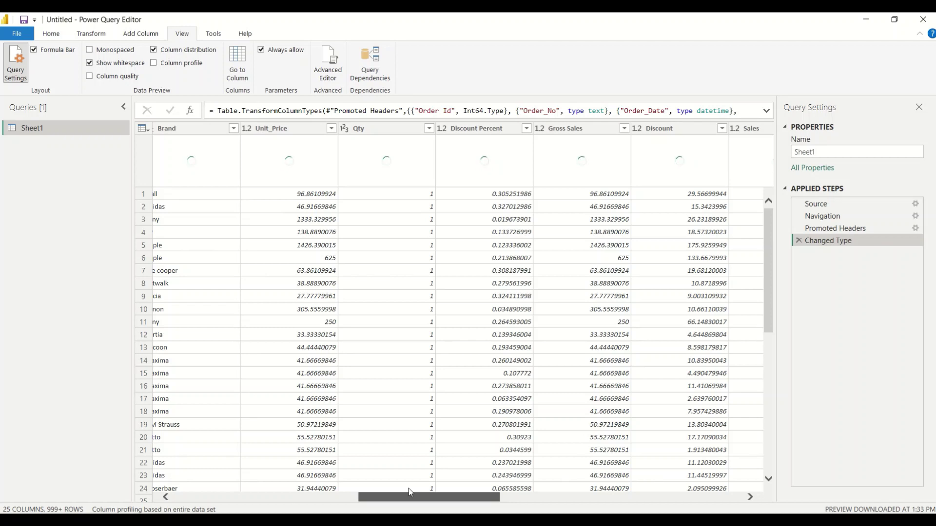
pyautogui.moveTo(408, 489); pyautogui.dragTo(423, 488)
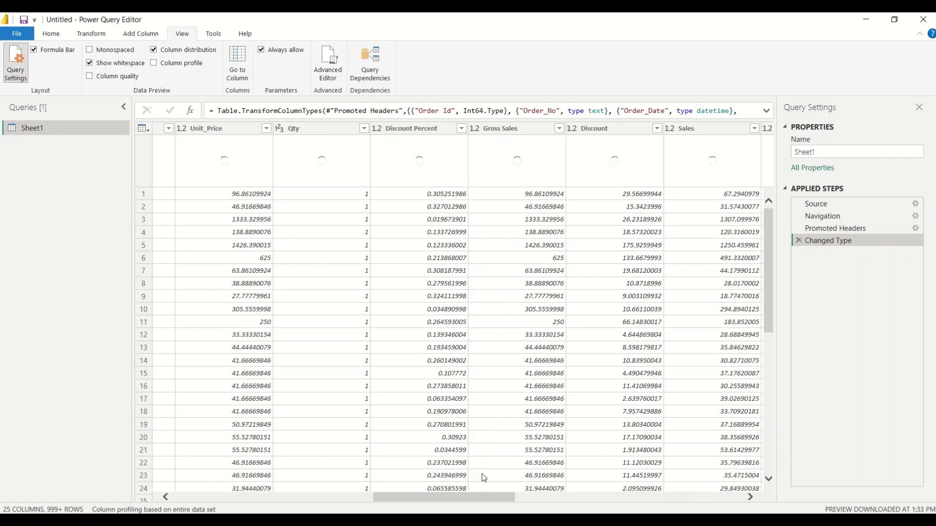
pyautogui.moveTo(477, 496); pyautogui.dragTo(532, 497)
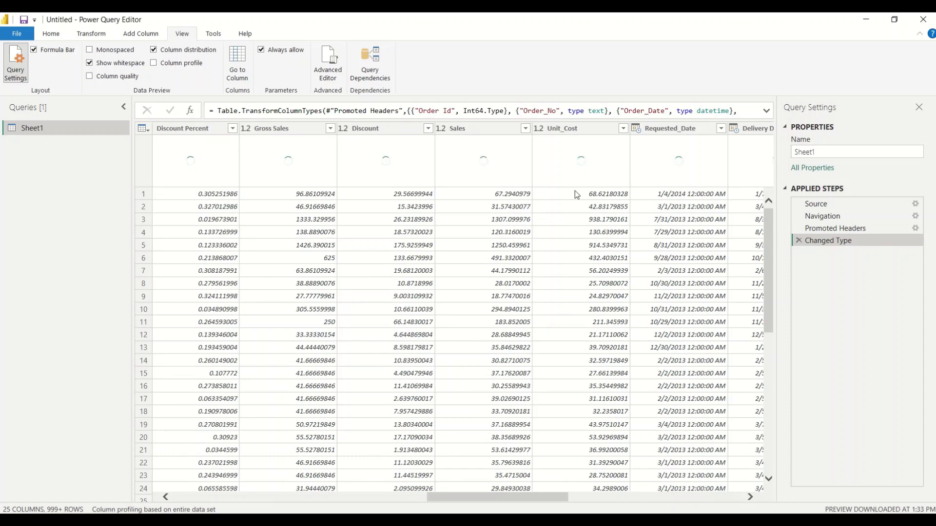
pyautogui.moveTo(562, 498); pyautogui.dragTo(678, 486)
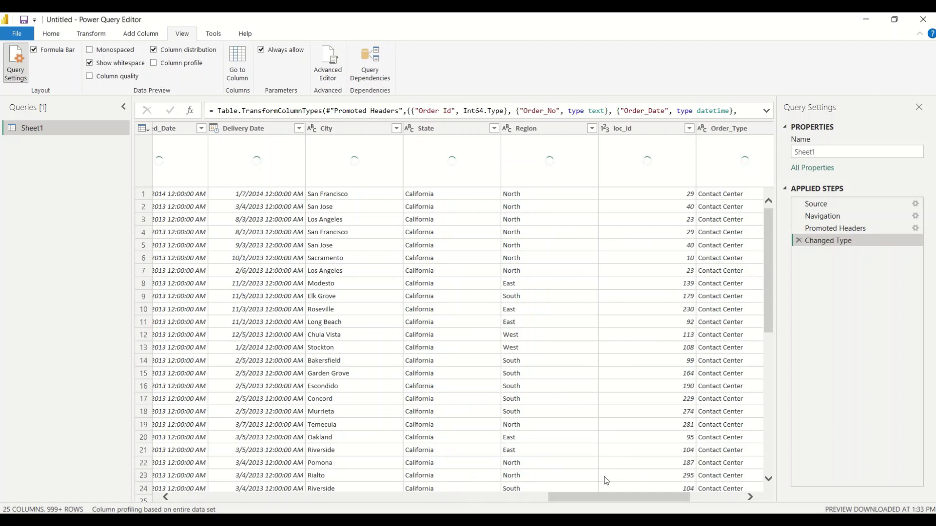
pyautogui.moveTo(598, 500); pyautogui.dragTo(658, 490)
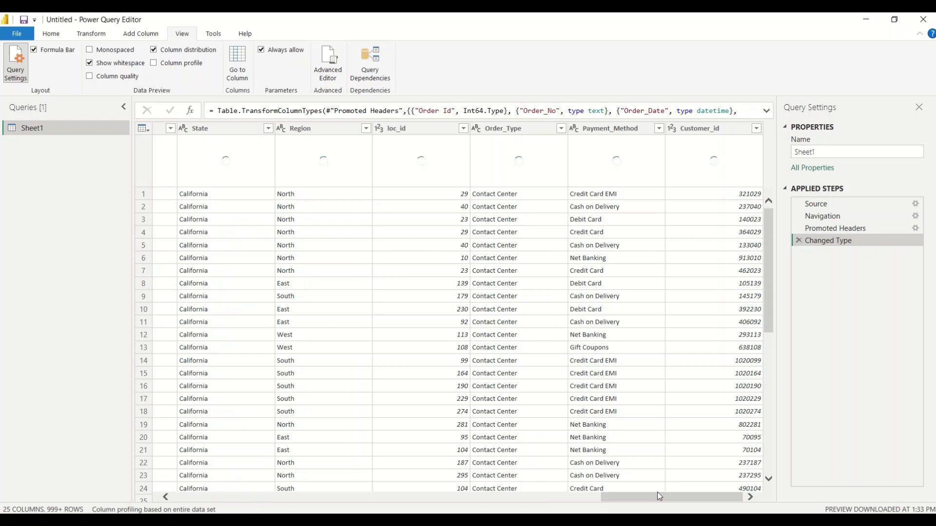
pyautogui.moveTo(657, 492); pyautogui.dragTo(613, 508)
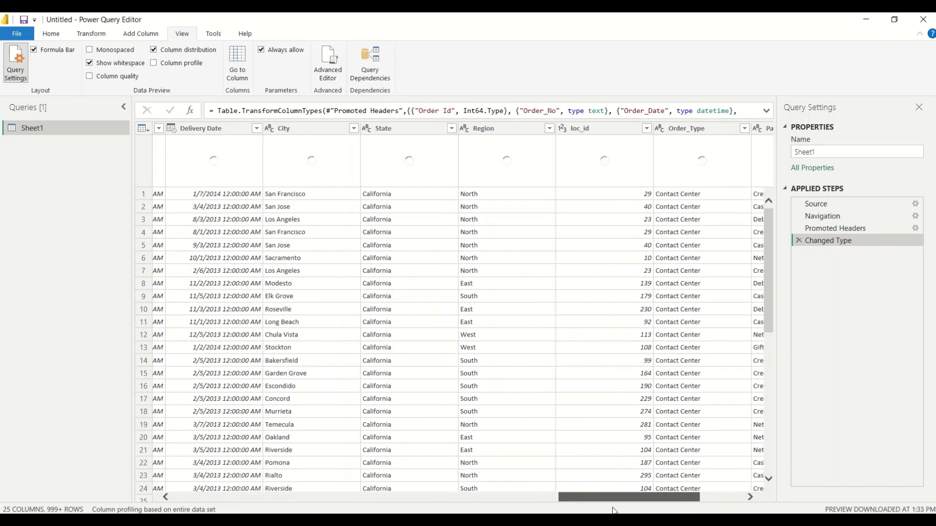
pyautogui.click(306, 130)
pyautogui.click(429, 129)
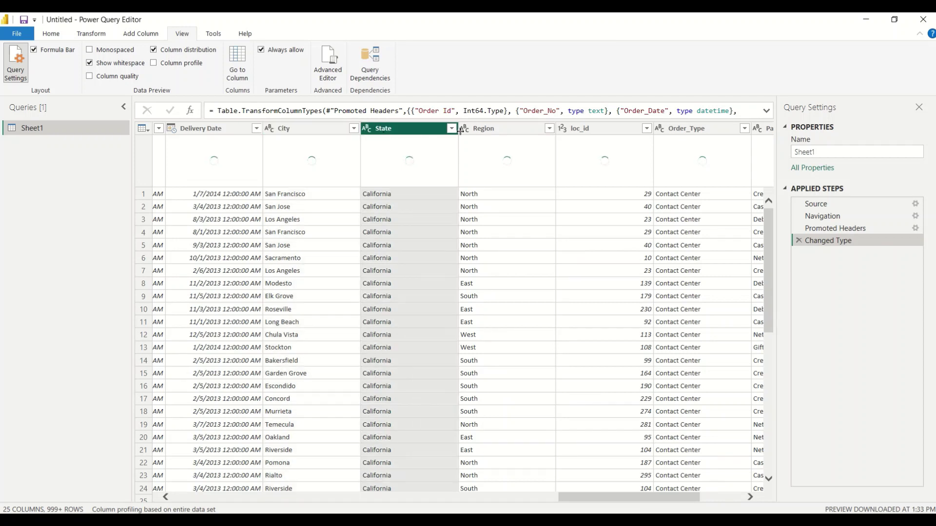
pyautogui.click(482, 130)
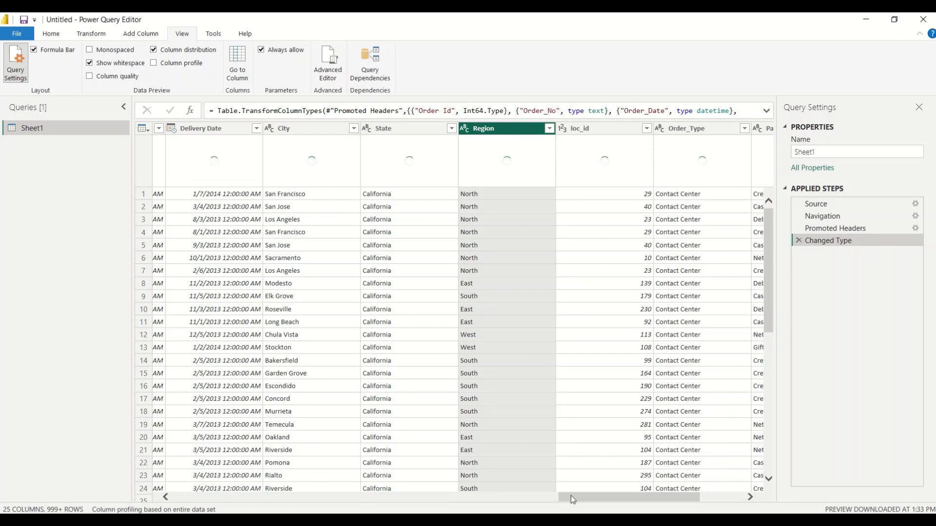
pyautogui.moveTo(572, 496); pyautogui.dragTo(616, 492)
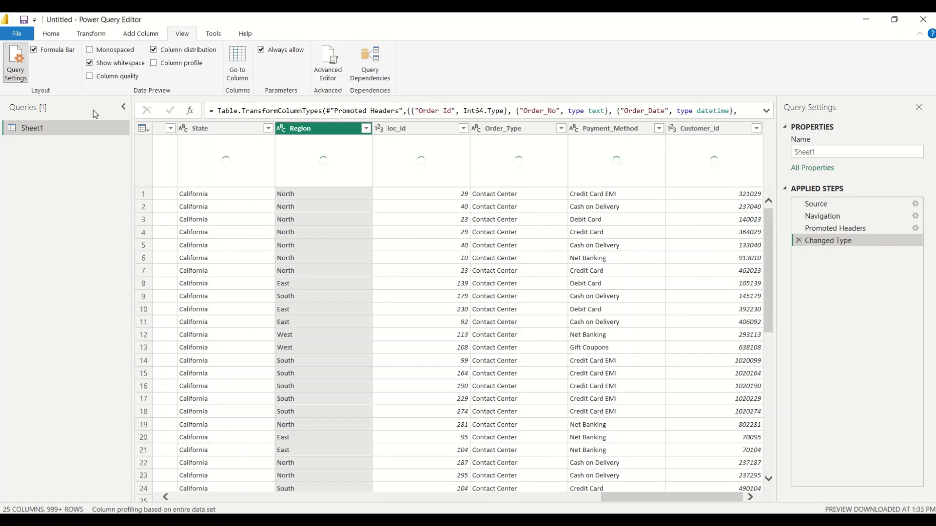
# Rename the Sheet1 query as Sales.
pyautogui.doubleClick(74, 128)
pyautogui.write('Sales')
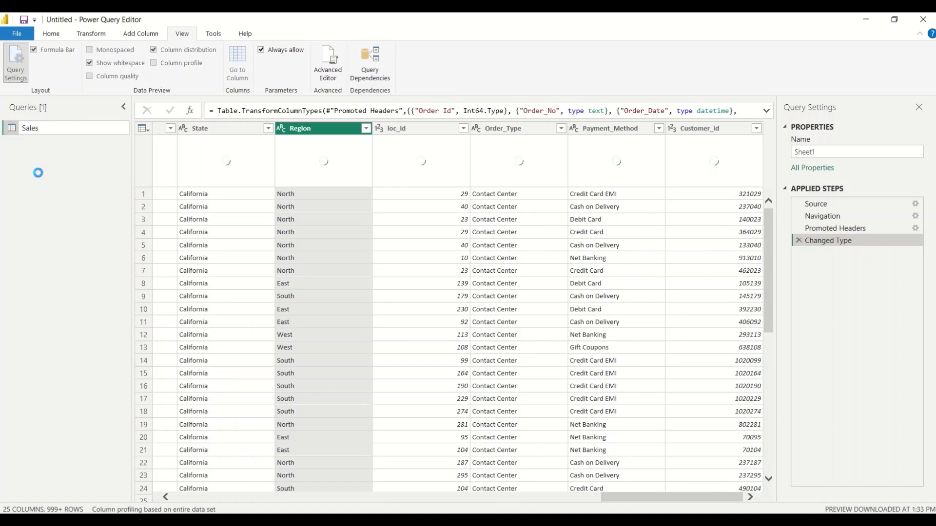
pyautogui.click(41, 176)
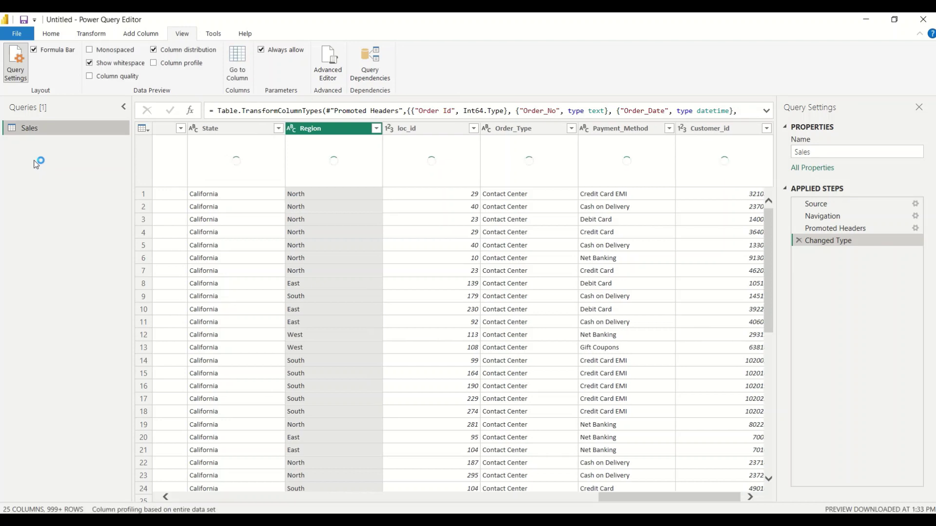
# Load Sheet1 of the recently used retailData.xlsx workbook again as a second query.
pyautogui.click(53, 38)
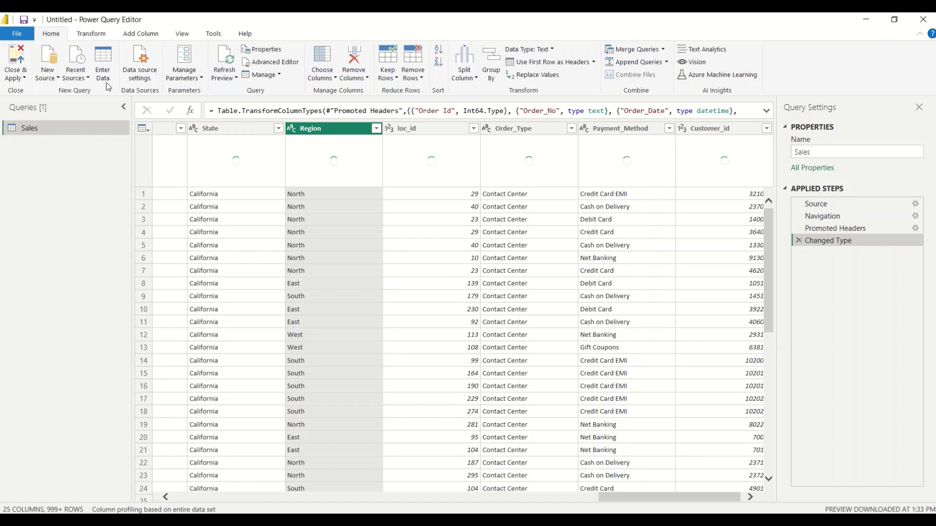
pyautogui.click(77, 76)
pyautogui.click(288, 180)
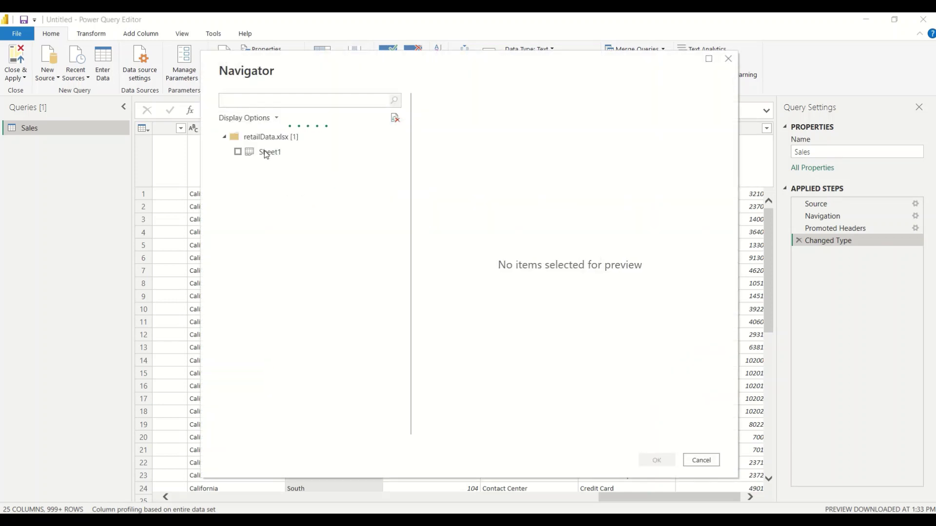
pyautogui.click(244, 153)
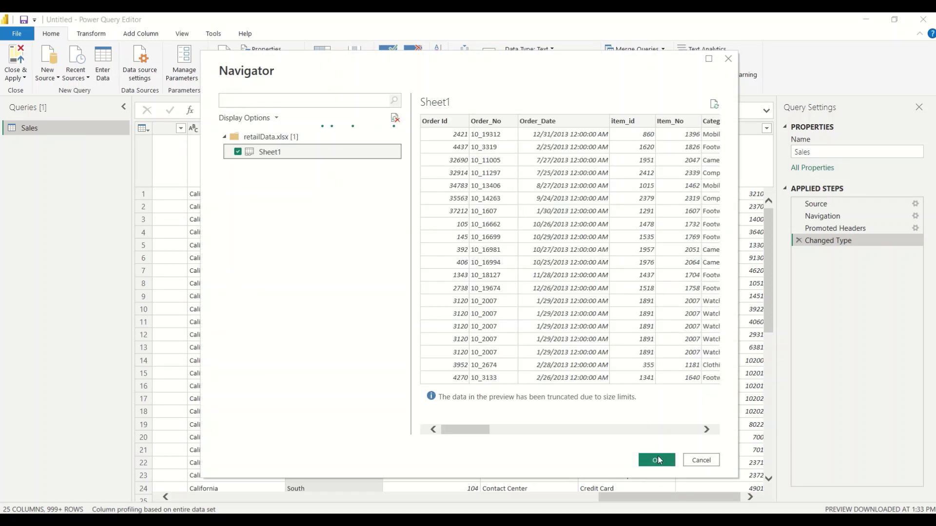
pyautogui.click(657, 460)
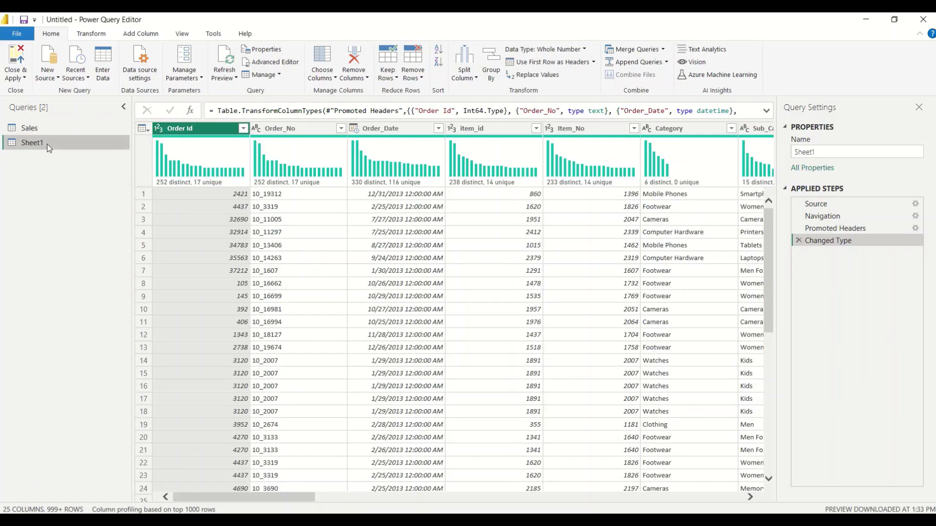
# Rename the newly loaded Sheet1 query as For Dims.
pyautogui.doubleClick(47, 142)
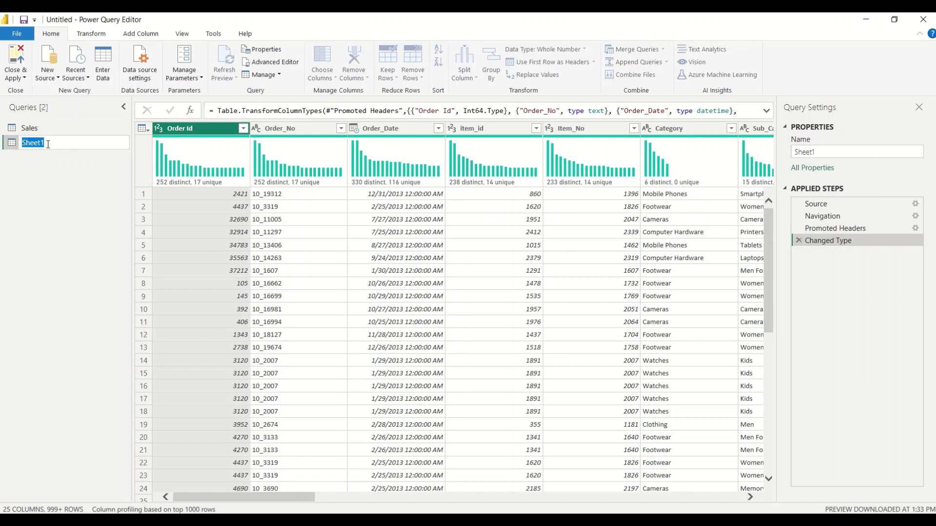
pyautogui.write('For Dims')
pyautogui.press('Return')
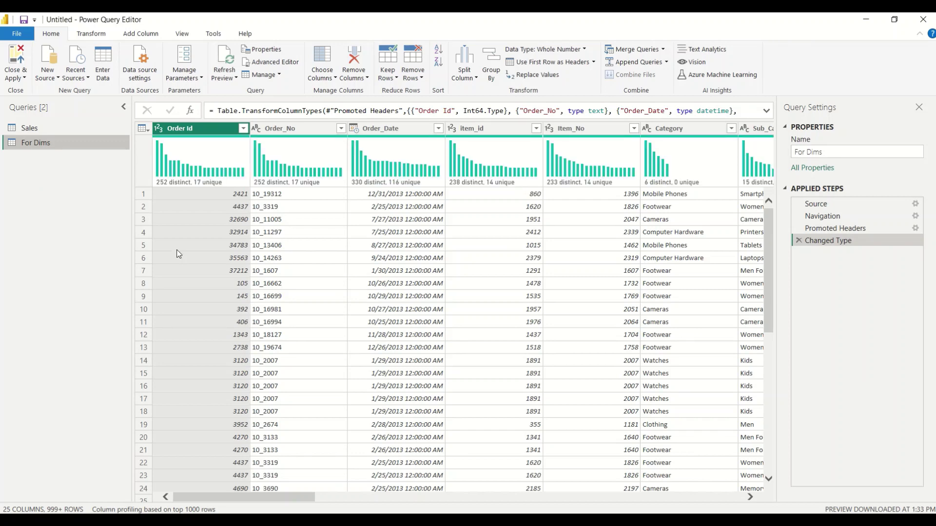
# Remove Order Id, Order_No, Order_Date, Qty, Discount Percent, Gross Sales, Discount, Sales, Unit_Cost, Requested_Date and Delivery Date from the For Dims query.
pyautogui.click(78, 128)
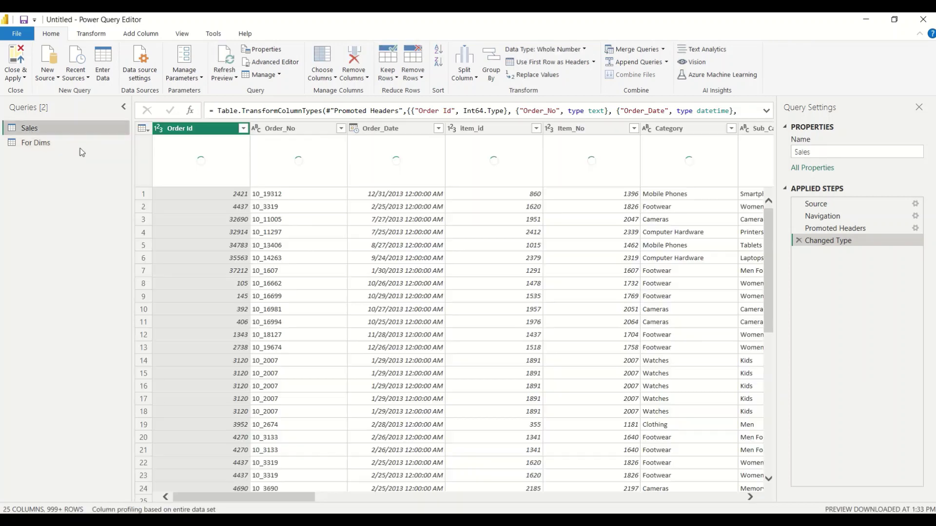
pyautogui.click(48, 143)
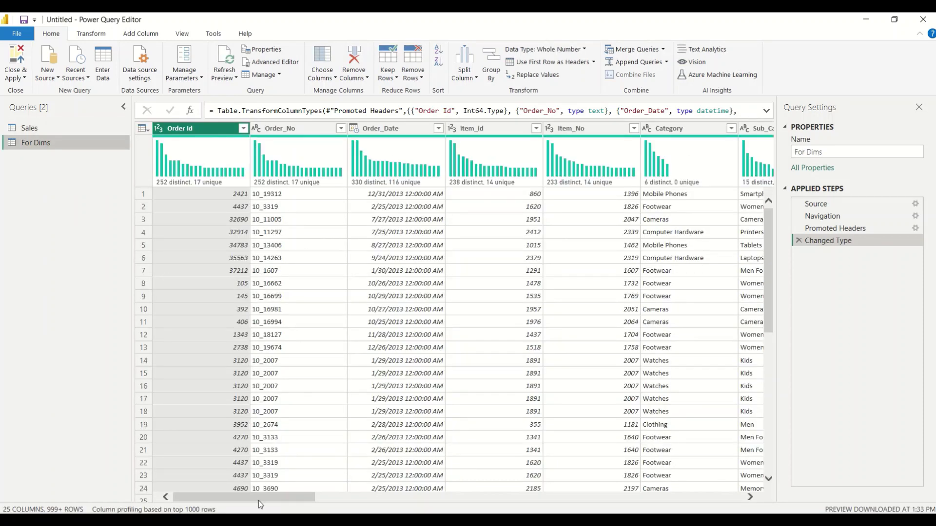
pyautogui.moveTo(258, 500); pyautogui.dragTo(434, 499)
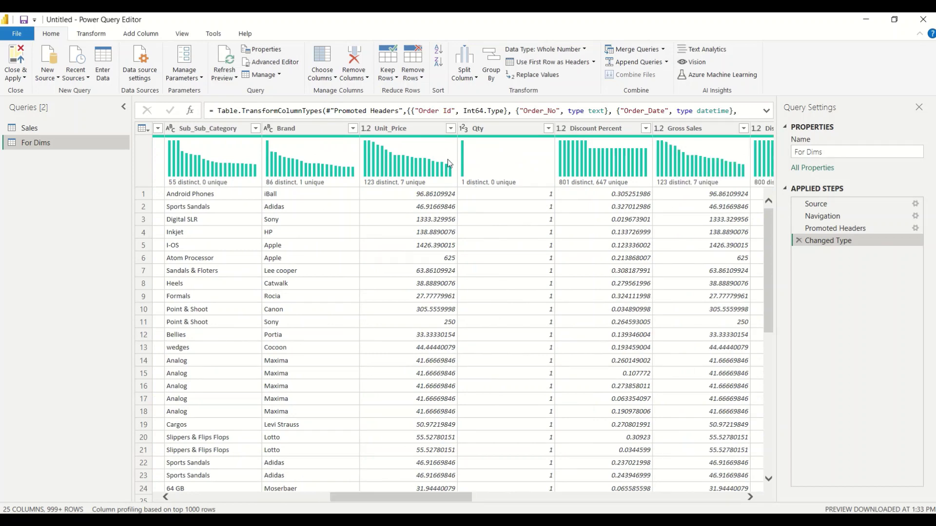
pyautogui.click(496, 130)
pyautogui.moveTo(370, 501)
pyautogui.mouseDown()
pyautogui.moveTo(414, 503)
pyautogui.moveTo(389, 502)
pyautogui.mouseUp()
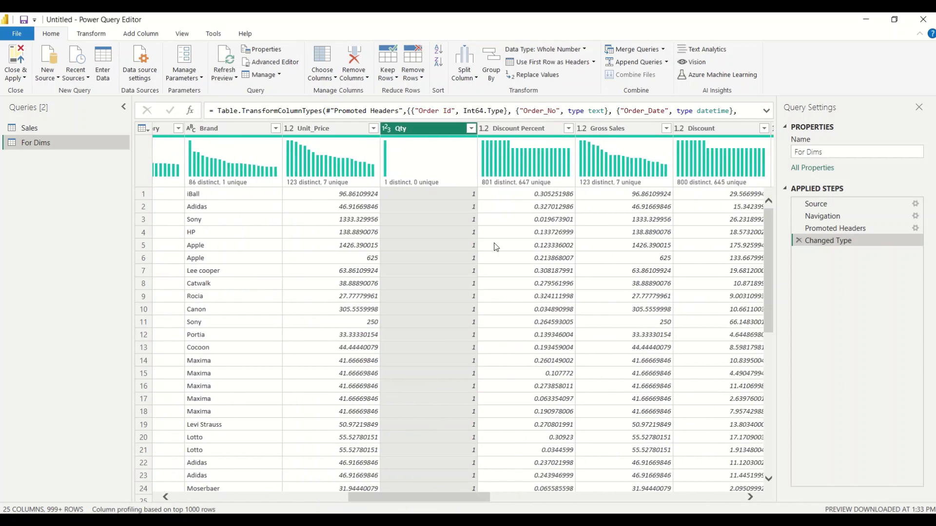
pyautogui.keyDown('ctrl'); pyautogui.click(521, 130); pyautogui.keyUp('ctrl')
pyautogui.keyDown('ctrl'); pyautogui.click(619, 130); pyautogui.keyUp('ctrl')
pyautogui.moveTo(472, 501); pyautogui.dragTo(521, 506)
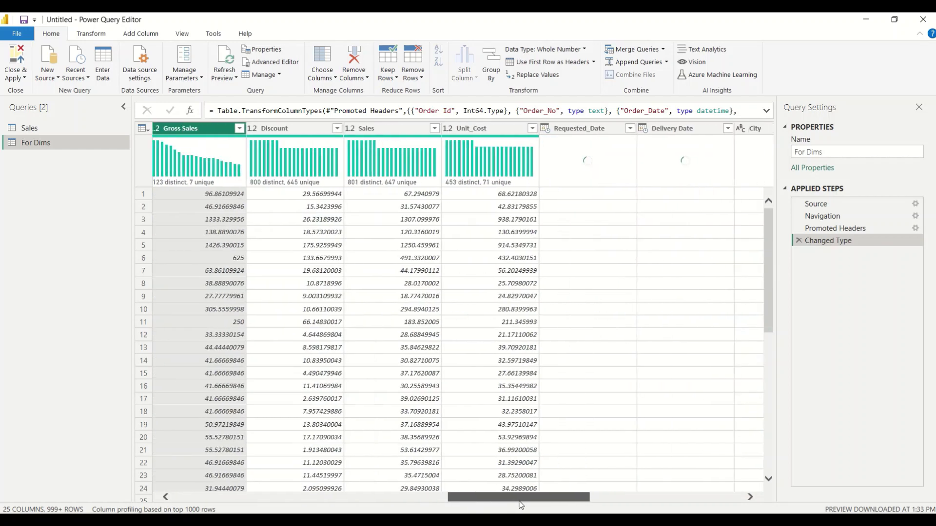
pyautogui.keyDown('ctrl'); pyautogui.click(312, 129); pyautogui.keyUp('ctrl')
pyautogui.keyDown('ctrl'); pyautogui.click(384, 128); pyautogui.keyUp('ctrl')
pyautogui.keyDown('ctrl'); pyautogui.click(474, 128); pyautogui.keyUp('ctrl')
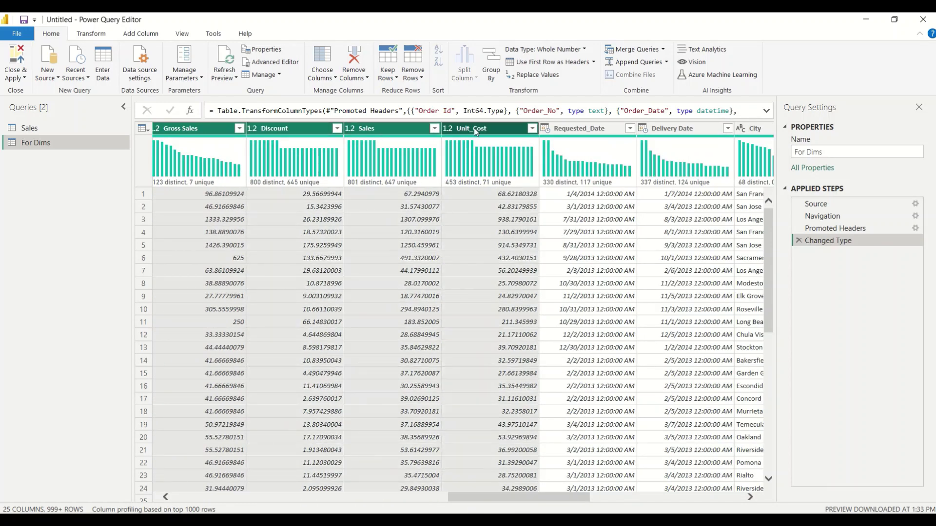
pyautogui.keyDown('ctrl'); pyautogui.click(599, 129); pyautogui.keyUp('ctrl')
pyautogui.keyDown('ctrl'); pyautogui.click(667, 131); pyautogui.keyUp('ctrl')
pyautogui.moveTo(476, 496); pyautogui.dragTo(172, 506)
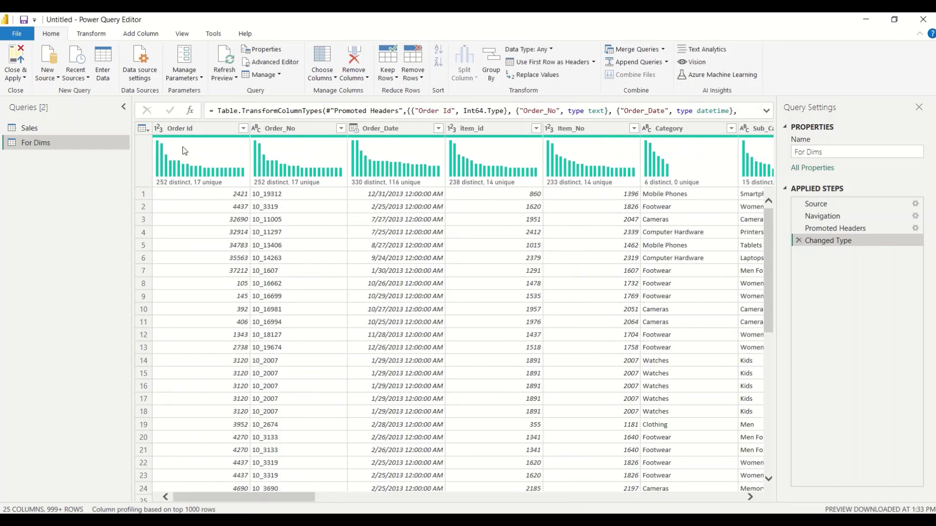
pyautogui.click(183, 127)
pyautogui.keyDown('ctrl'); pyautogui.click(282, 126); pyautogui.keyUp('ctrl')
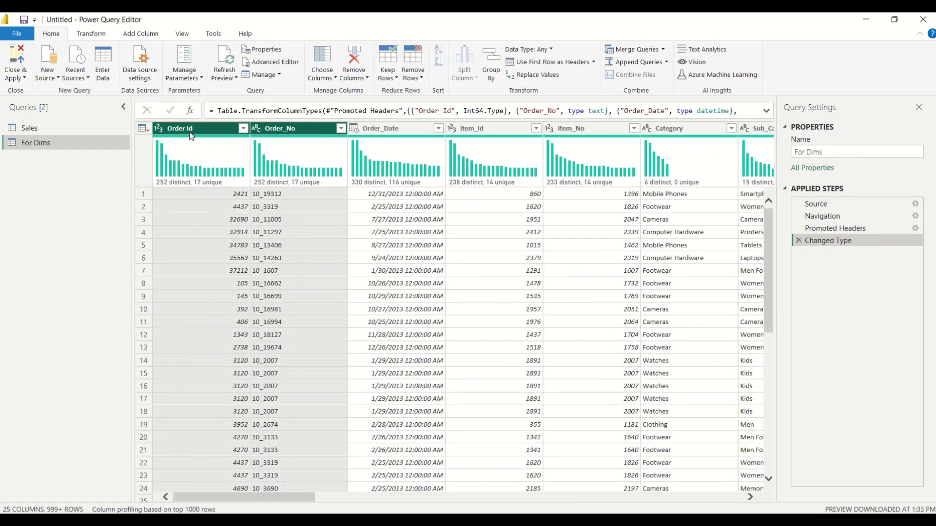
pyautogui.keyDown('ctrl'); pyautogui.click(368, 131); pyautogui.keyUp('ctrl')
pyautogui.moveTo(282, 496); pyautogui.dragTo(233, 502)
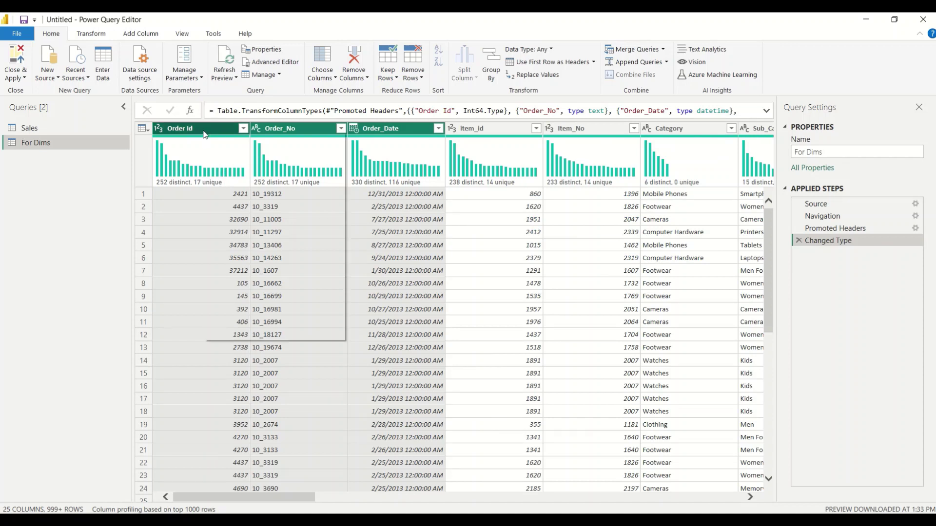
pyautogui.rightClick(203, 131)
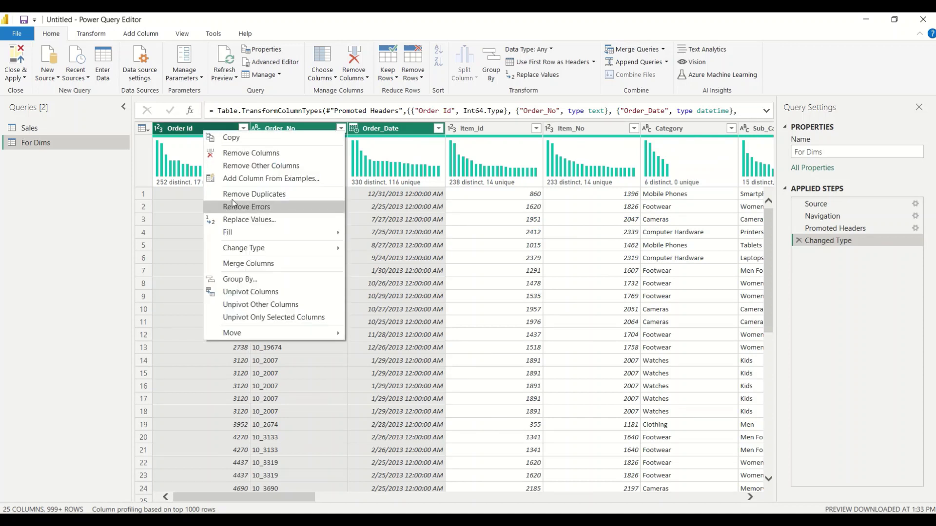
pyautogui.click(239, 154)
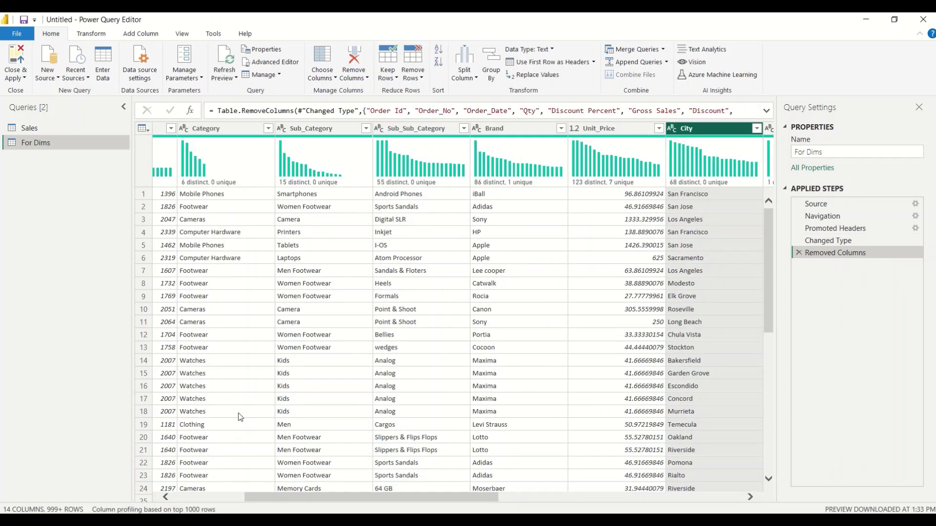
# Add the Order_Type column of For Dims as a new query.
pyautogui.moveTo(302, 501); pyautogui.dragTo(210, 496)
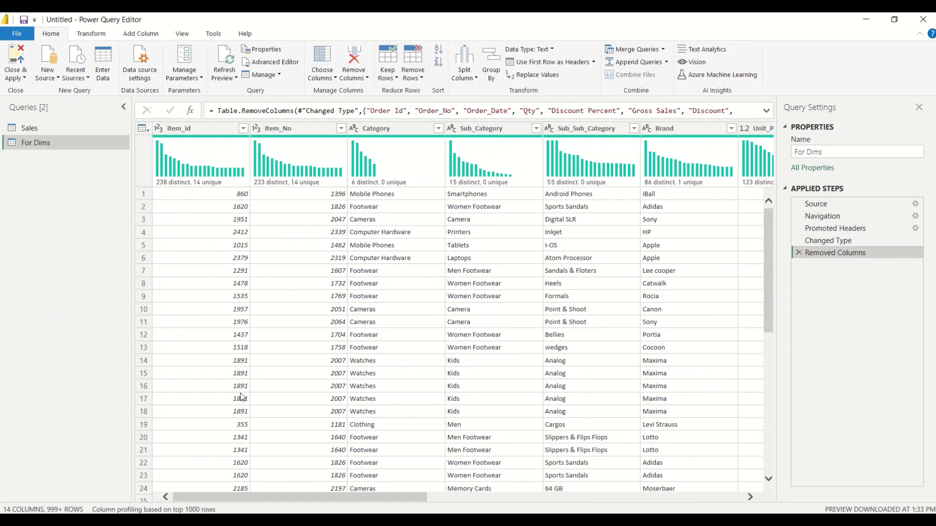
pyautogui.moveTo(245, 494); pyautogui.dragTo(569, 502)
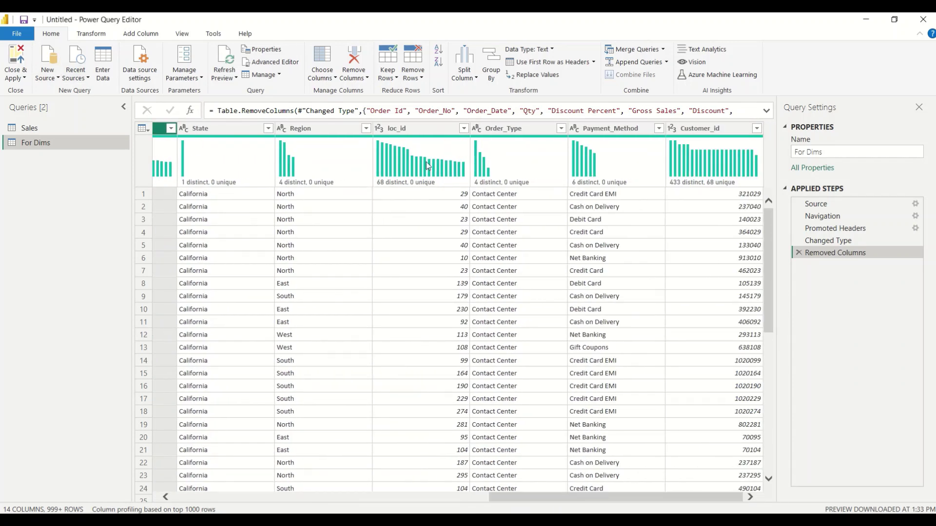
pyautogui.rightClick(510, 130)
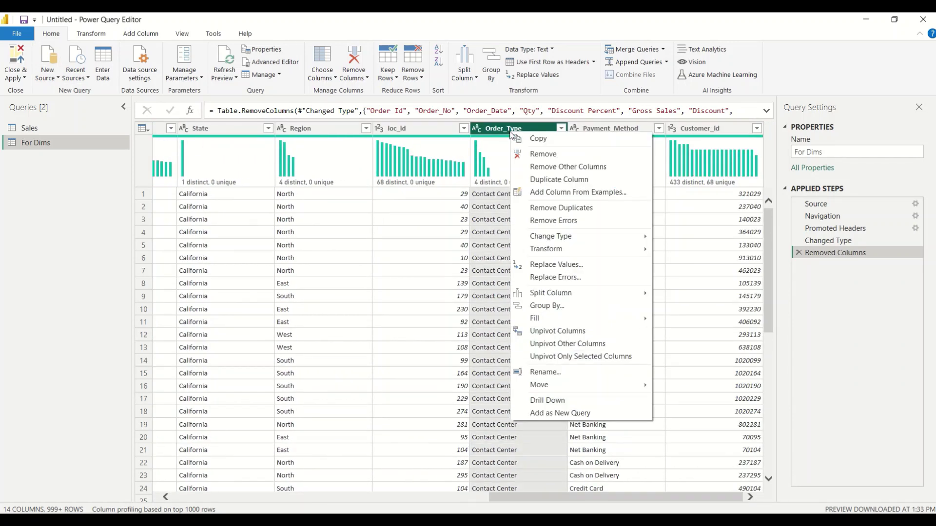
pyautogui.click(548, 413)
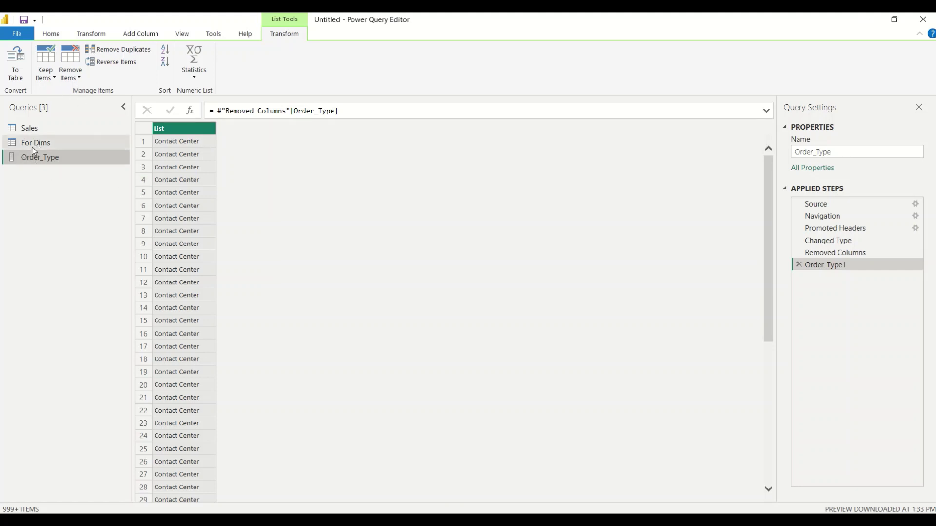
# Delete the Order_Type list query.
pyautogui.rightClick(42, 162)
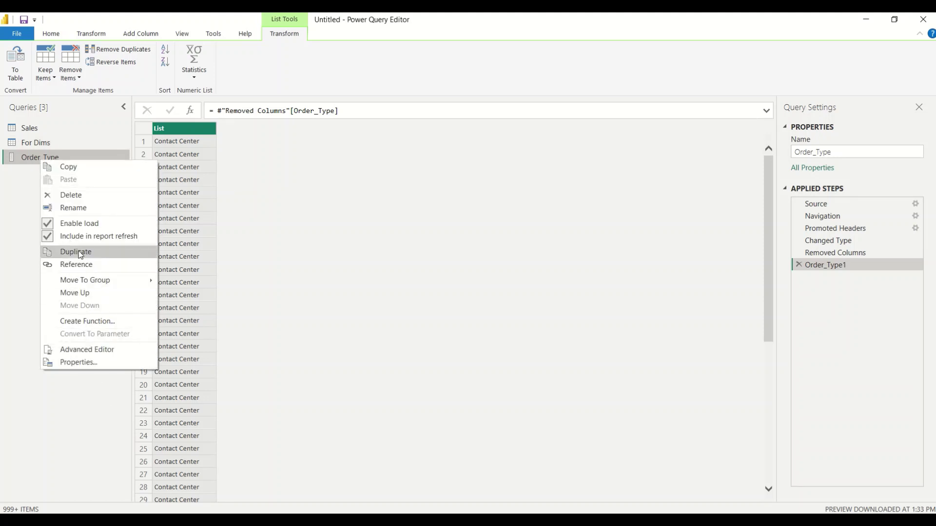
pyautogui.click(78, 197)
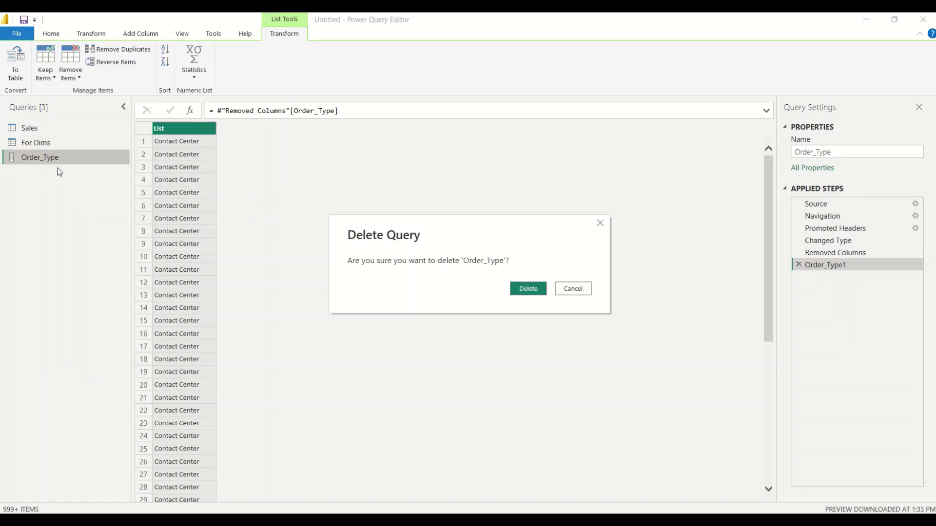
pyautogui.click(528, 289)
# Edit the Removed Columns formula of the For Dims query so that Order_Date is no longer among the removed columns.
pyautogui.click(24, 142)
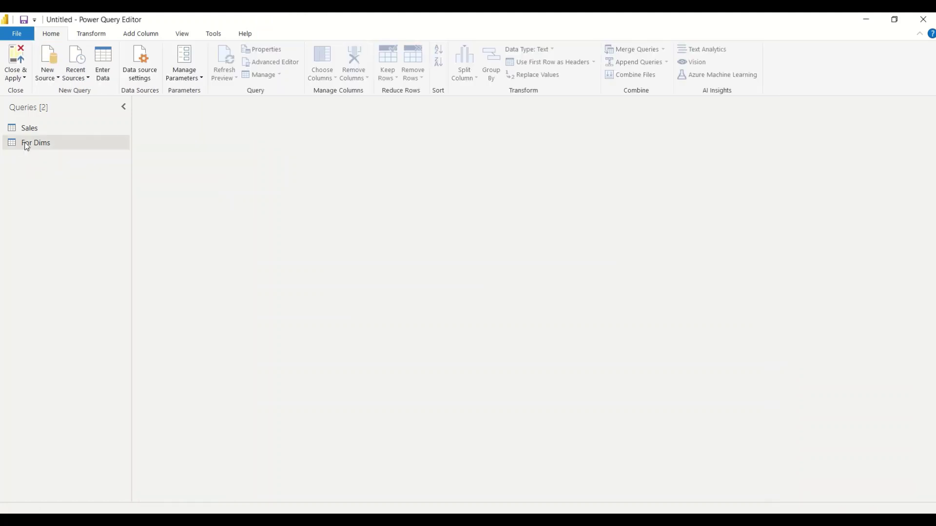
pyautogui.moveTo(341, 499); pyautogui.dragTo(659, 506)
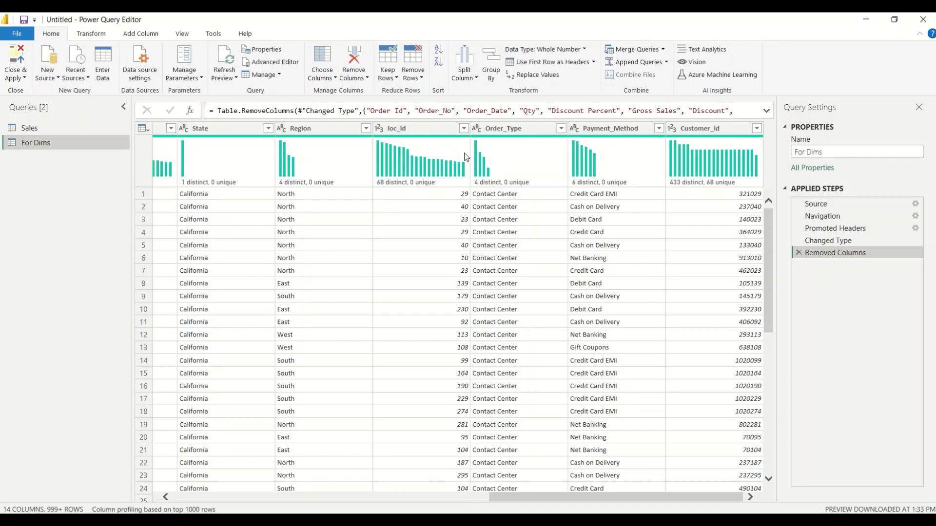
pyautogui.moveTo(499, 154)
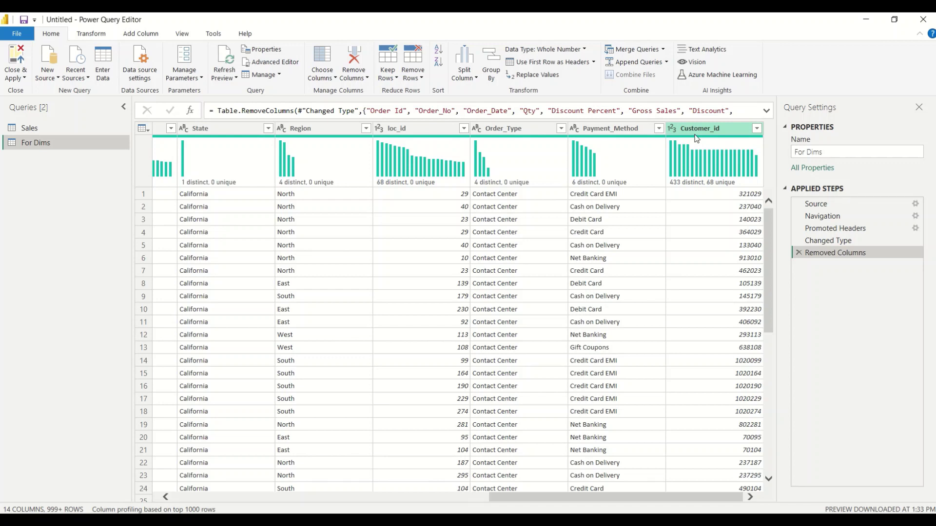
pyautogui.rightClick(524, 128)
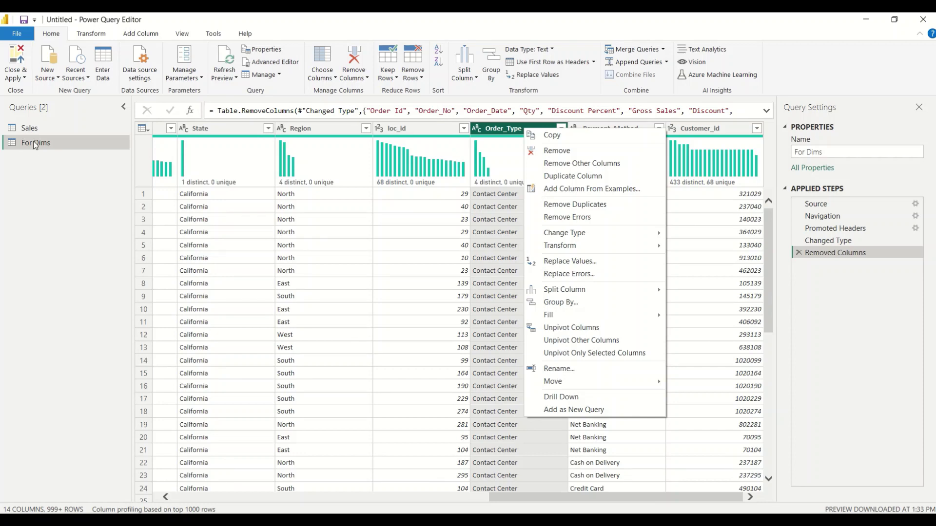
pyautogui.moveTo(586, 494); pyautogui.dragTo(186, 298)
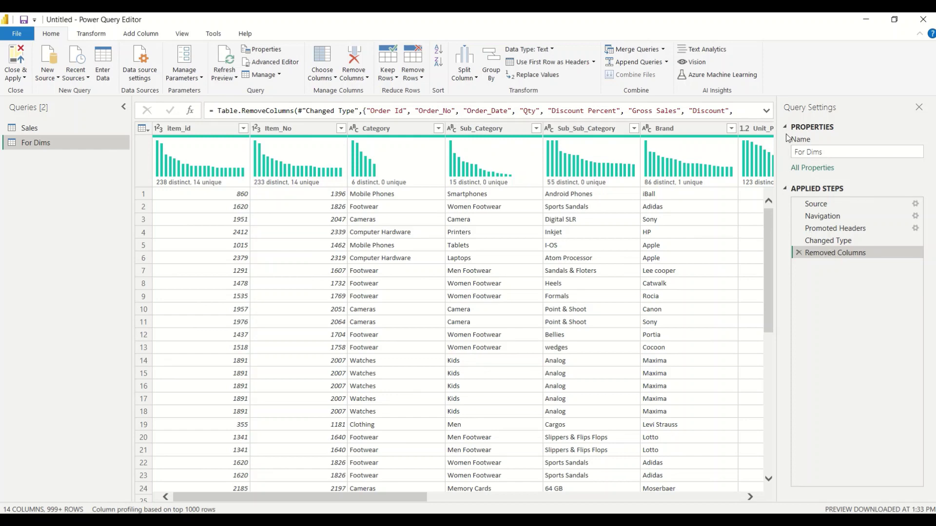
pyautogui.click(769, 110)
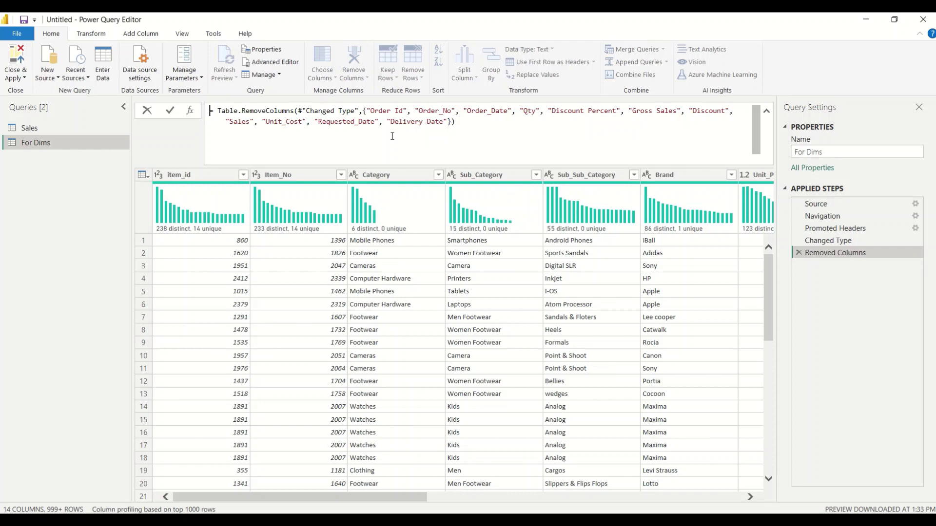
pyautogui.click(477, 112)
pyautogui.doubleClick(477, 112)
pyautogui.press('BackSpace')
pyautogui.press('BackSpace')
pyautogui.press('BackSpace')
pyautogui.press('BackSpace')
pyautogui.press('Delete')
pyautogui.press('Return')
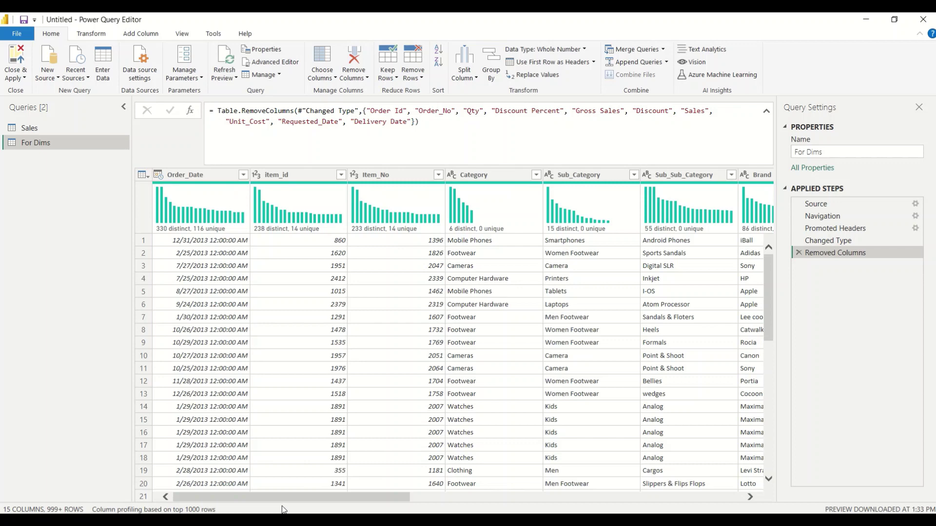
# Add the Order_Type column of the For Dims query as a new query again.
pyautogui.moveTo(276, 497); pyautogui.dragTo(643, 501)
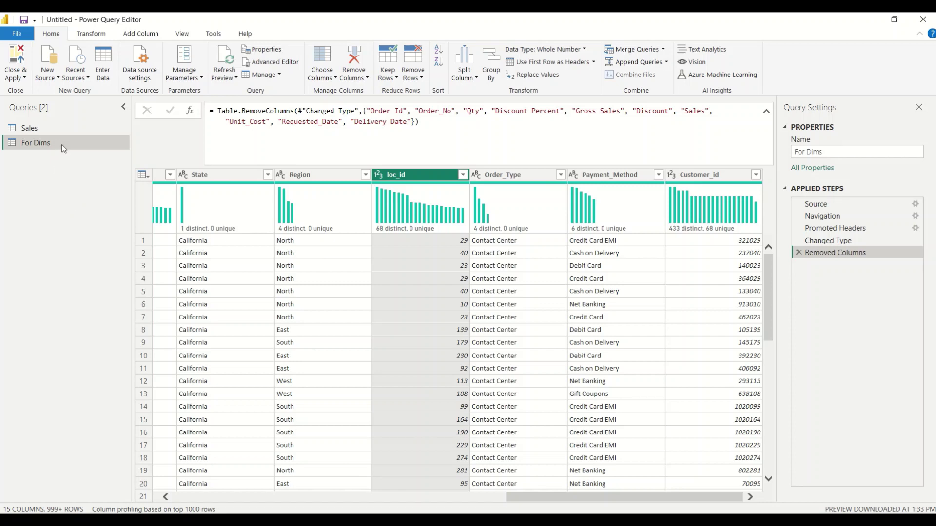
pyautogui.click(30, 130)
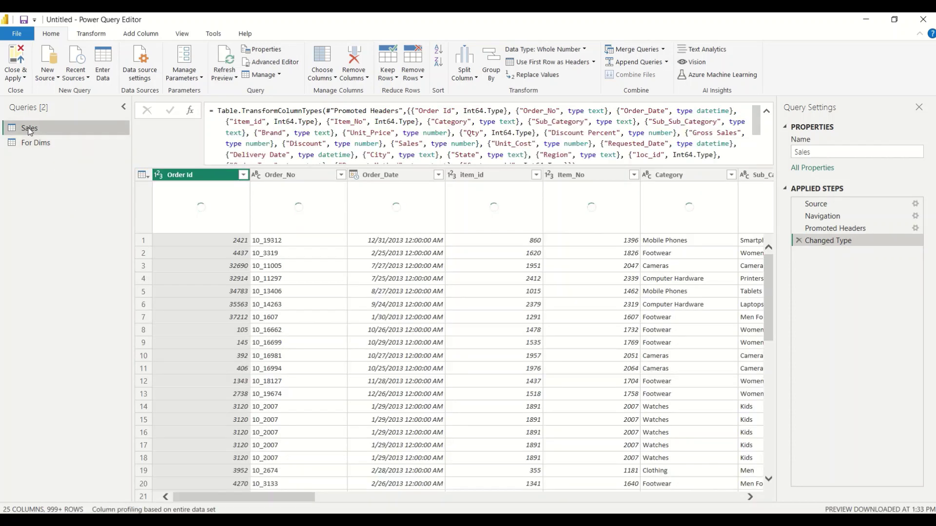
pyautogui.click(30, 142)
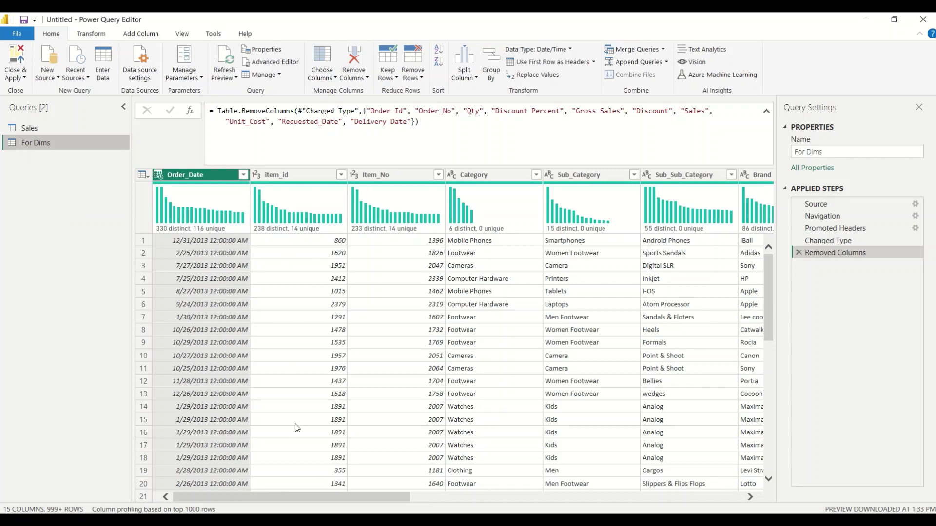
pyautogui.moveTo(311, 493); pyautogui.dragTo(668, 480)
pyautogui.rightClick(508, 179)
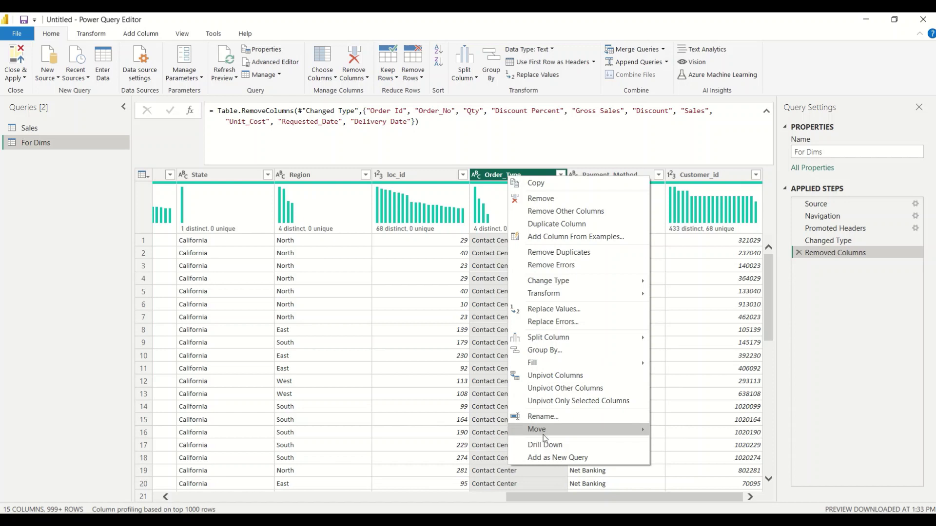
pyautogui.click(547, 460)
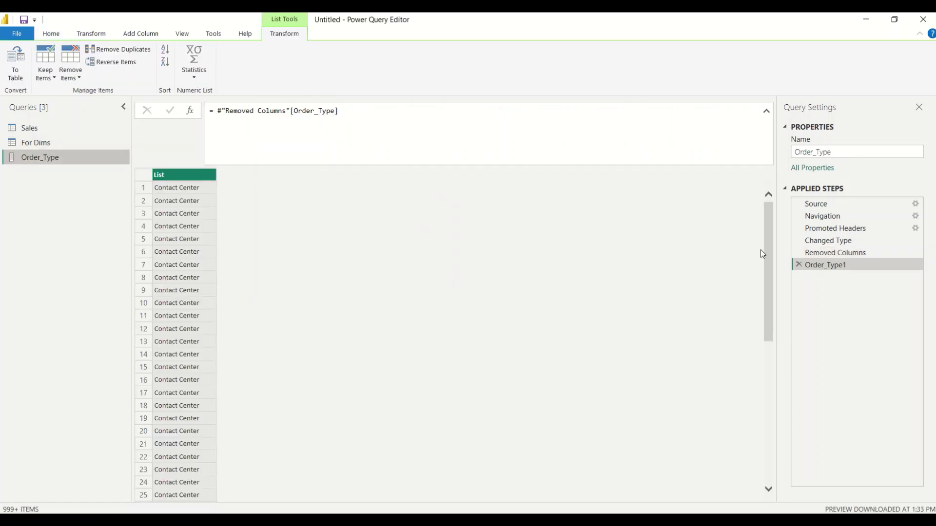
# Examine each applied step of the Order_Type query in order, from Source through Order_Type1.
pyautogui.click(816, 205)
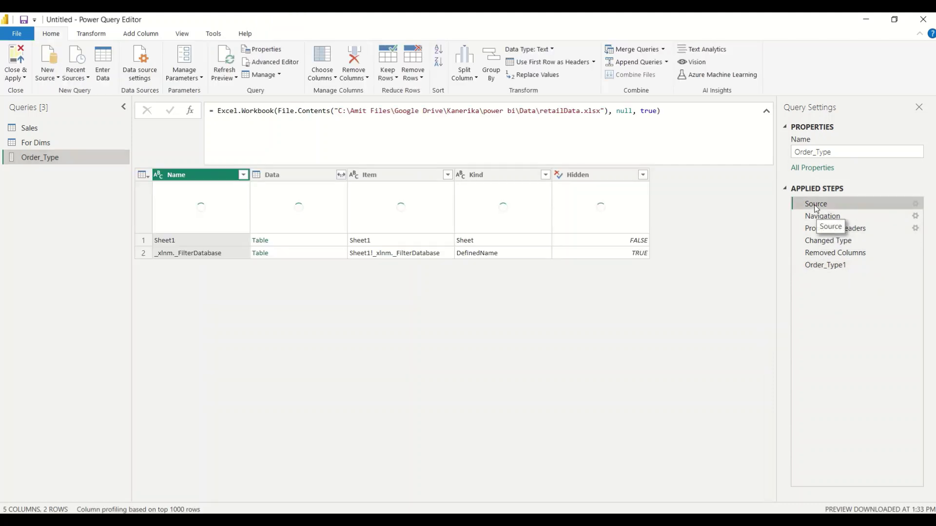
pyautogui.click(821, 217)
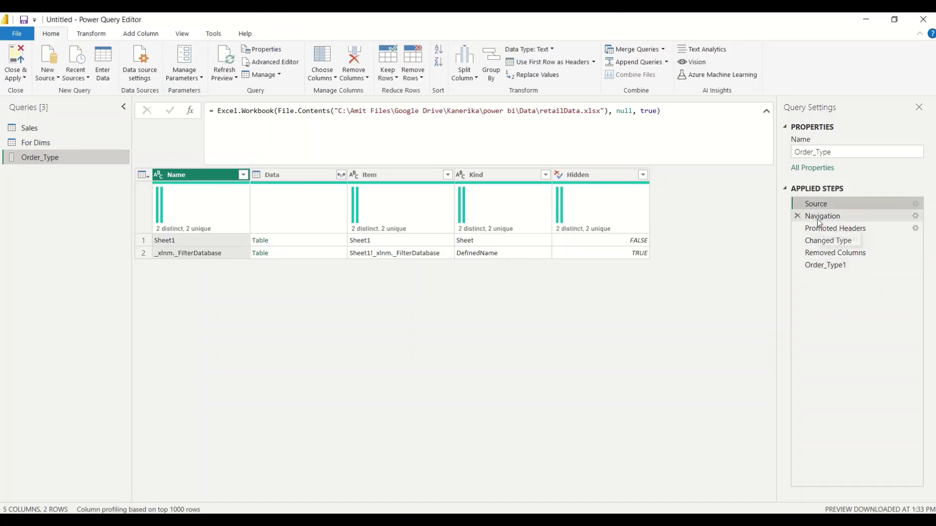
pyautogui.click(823, 230)
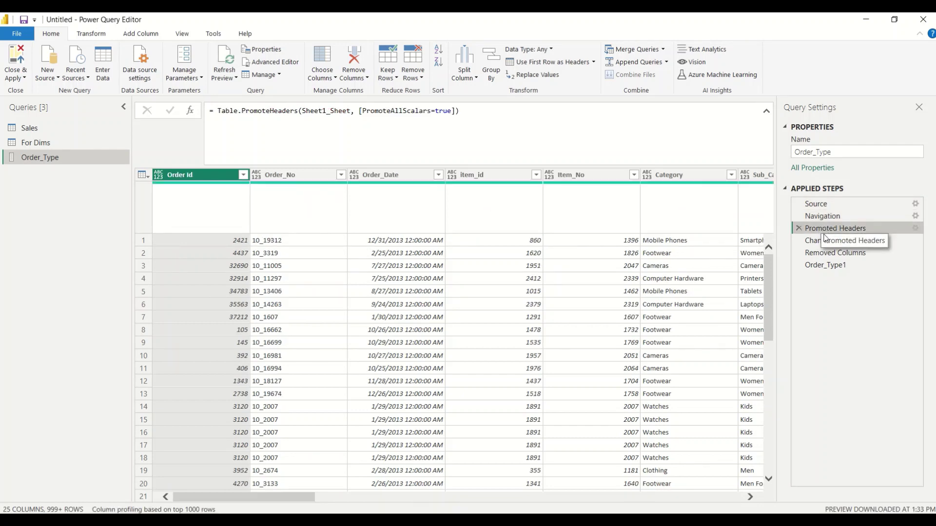
pyautogui.click(826, 240)
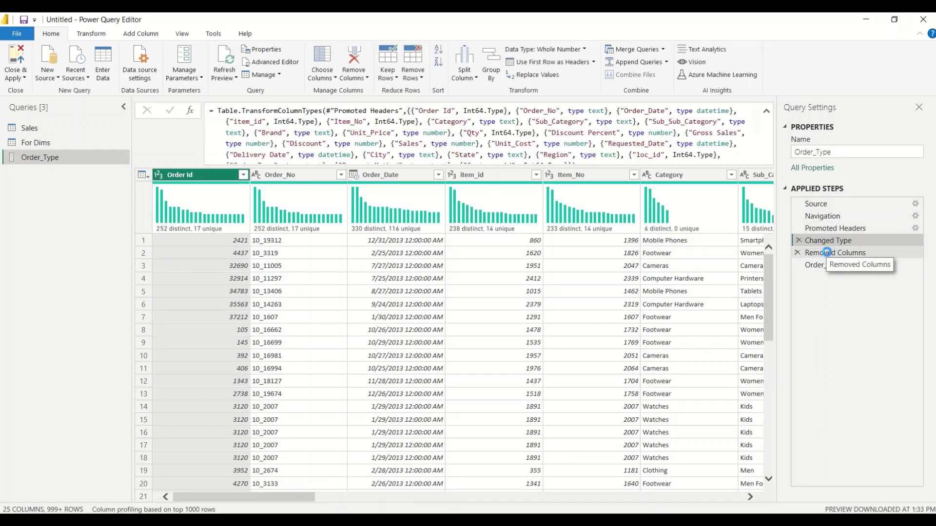
pyautogui.click(829, 254)
pyautogui.click(828, 266)
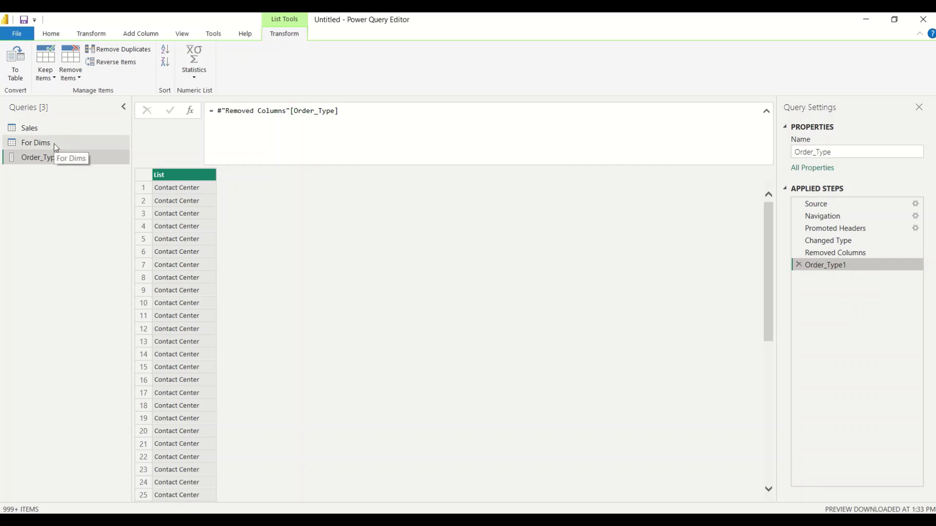
pyautogui.rightClick(54, 159)
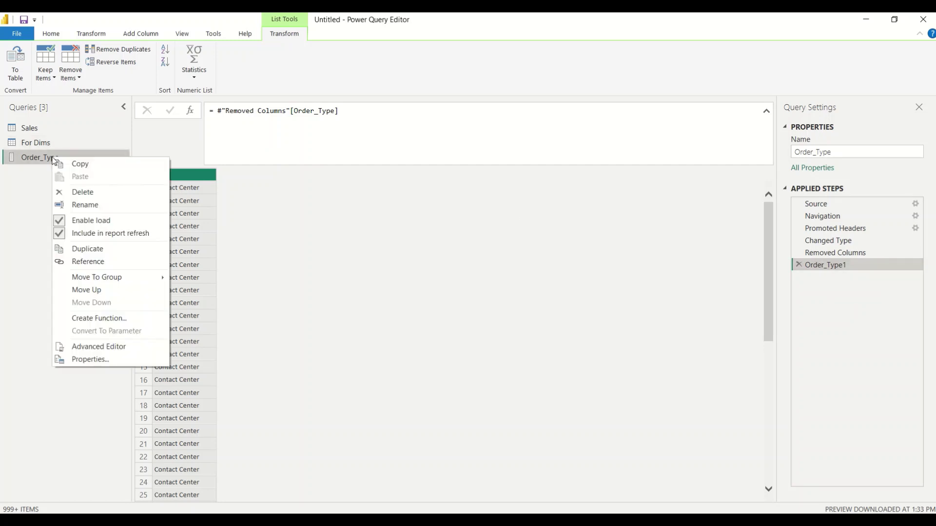
pyautogui.click(323, 236)
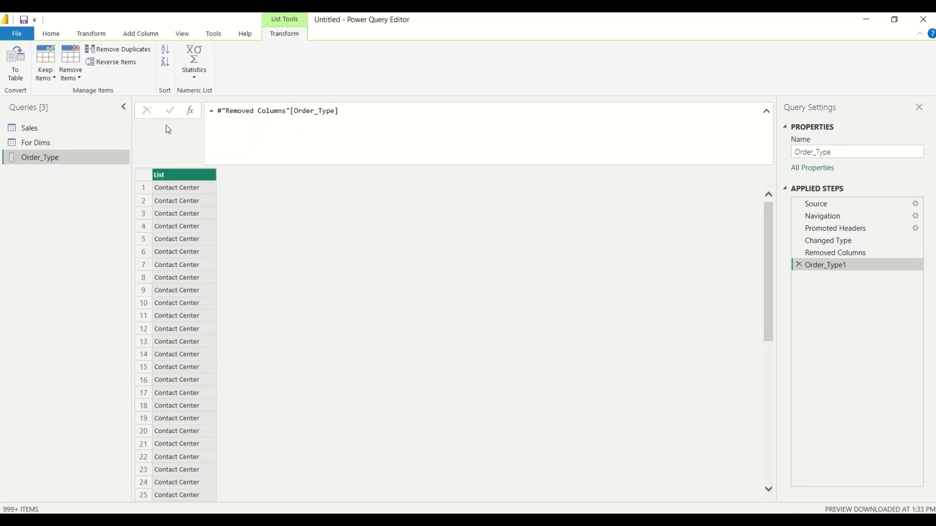
# Remove the duplicates from the Order_Type list and convert it to a table with no delimiter and extra columns shown as errors.
pyautogui.click(116, 50)
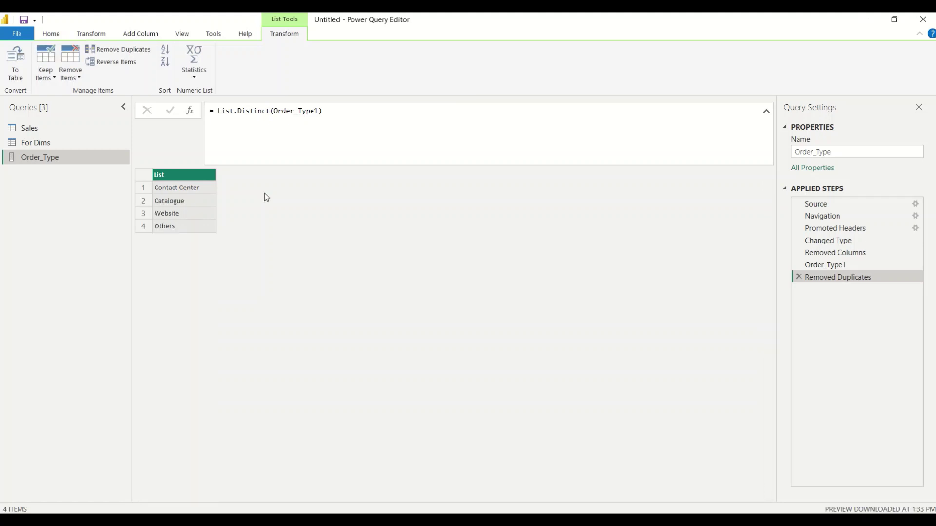
pyautogui.click(15, 61)
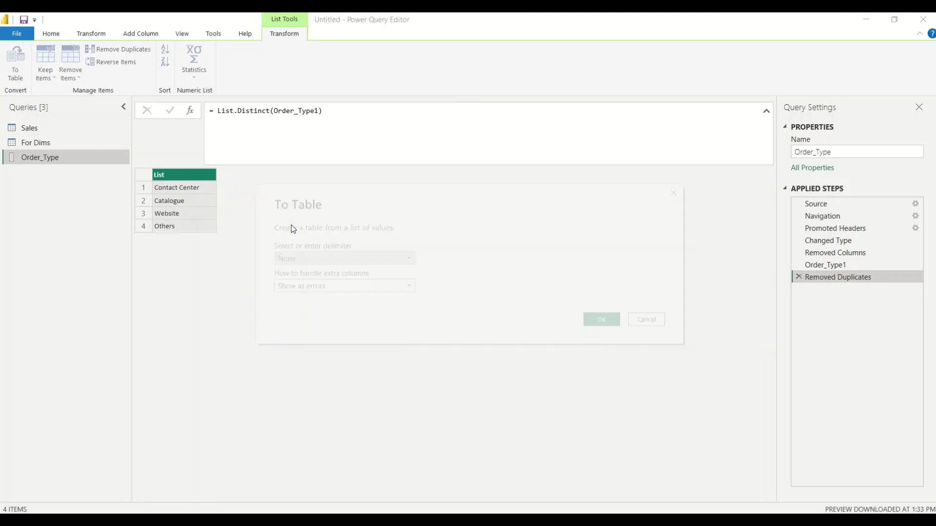
pyautogui.click(601, 320)
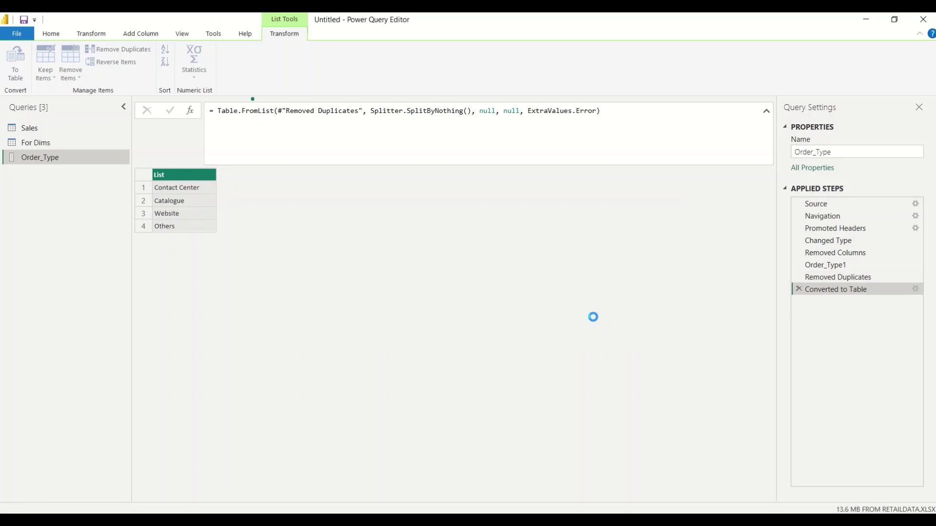
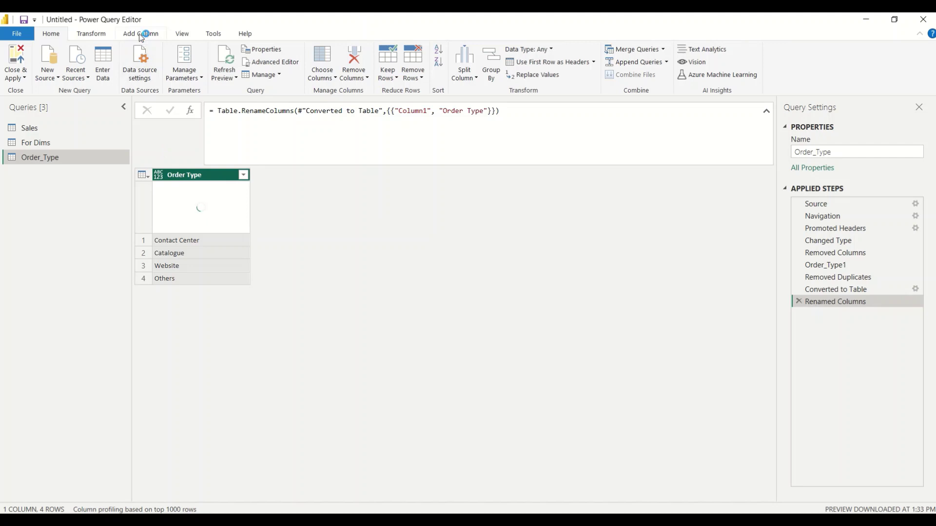
# Add an index column starting from 0 to the Order_Type table and turn off the column distribution preview.
pyautogui.click(139, 33)
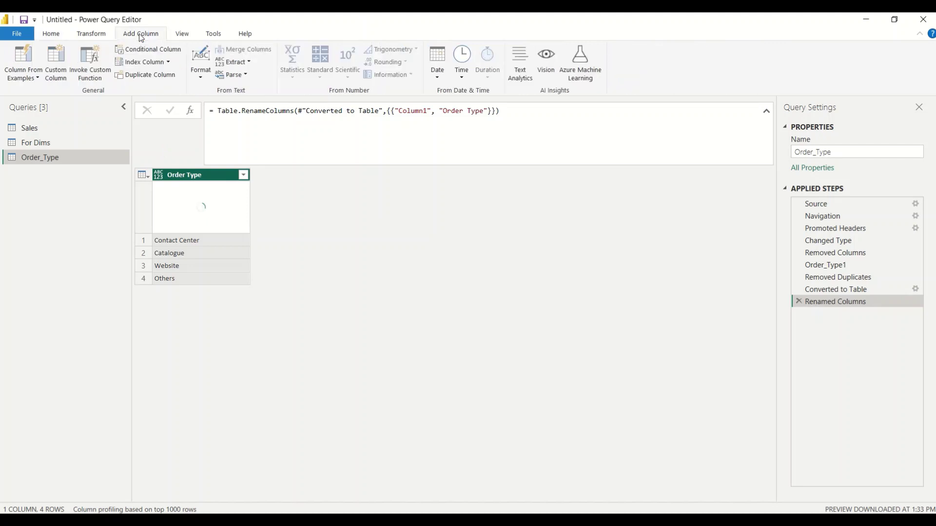
pyautogui.click(151, 64)
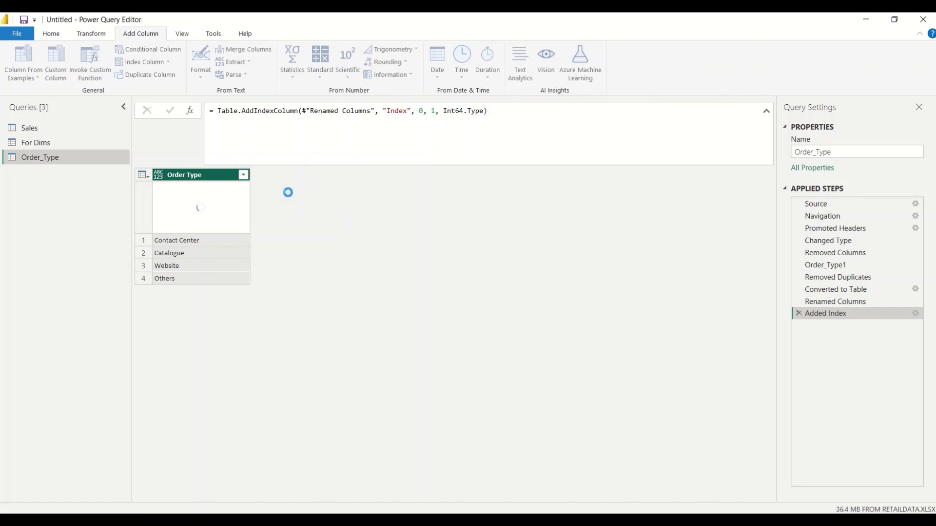
pyautogui.click(189, 35)
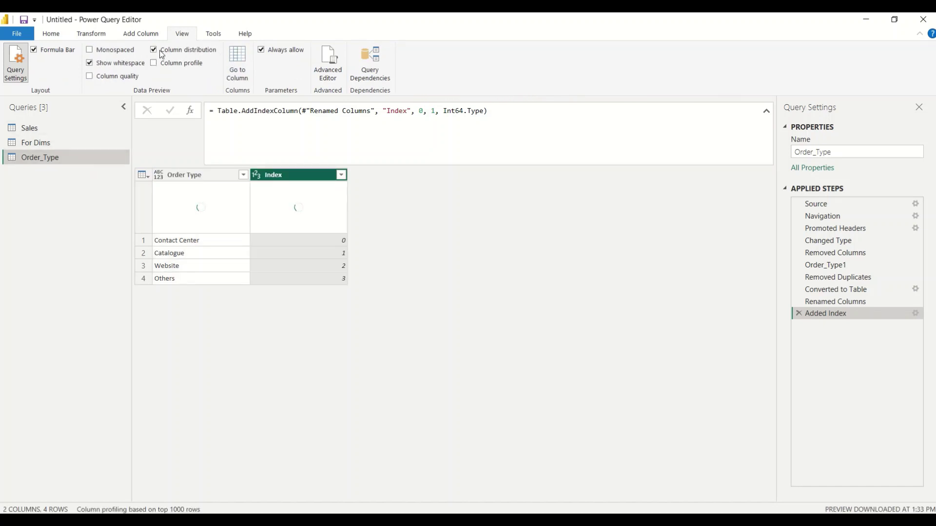
pyautogui.click(154, 49)
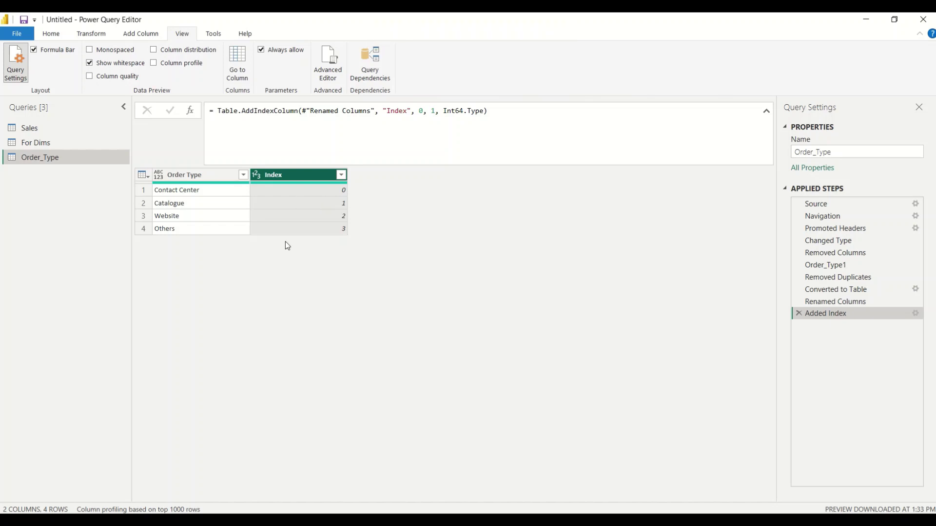
# Rename the Index column as Order Type Id.
pyautogui.doubleClick(278, 178)
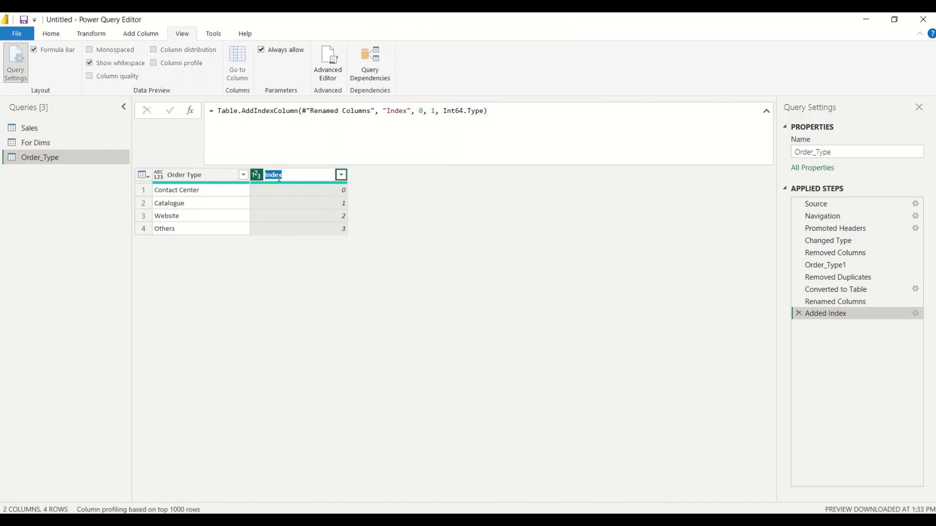
pyautogui.write('Order Type Id')
pyautogui.press('Return')
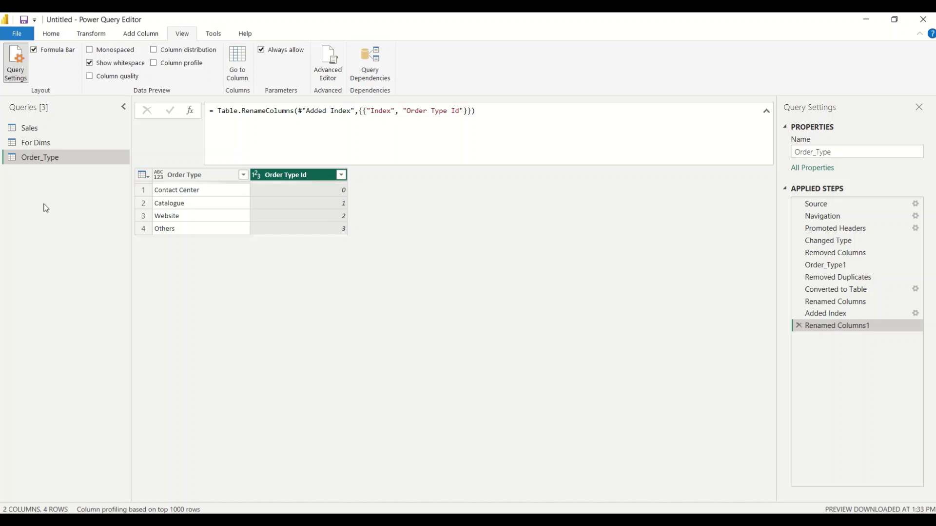
# Rename the Order_Type query as Order Type, with a space replacing the underscore.
pyautogui.doubleClick(38, 158)
pyautogui.click(42, 159)
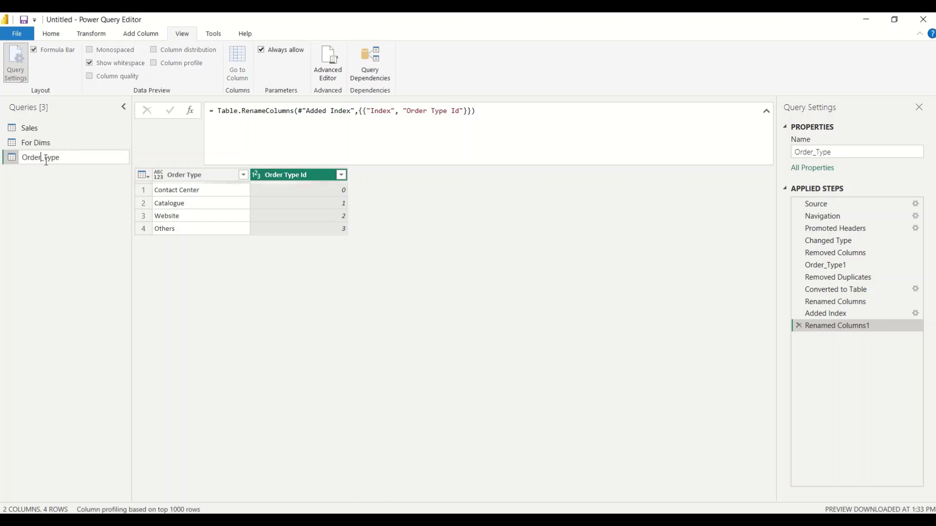
pyautogui.press('BackSpace')
pyautogui.press('Return')
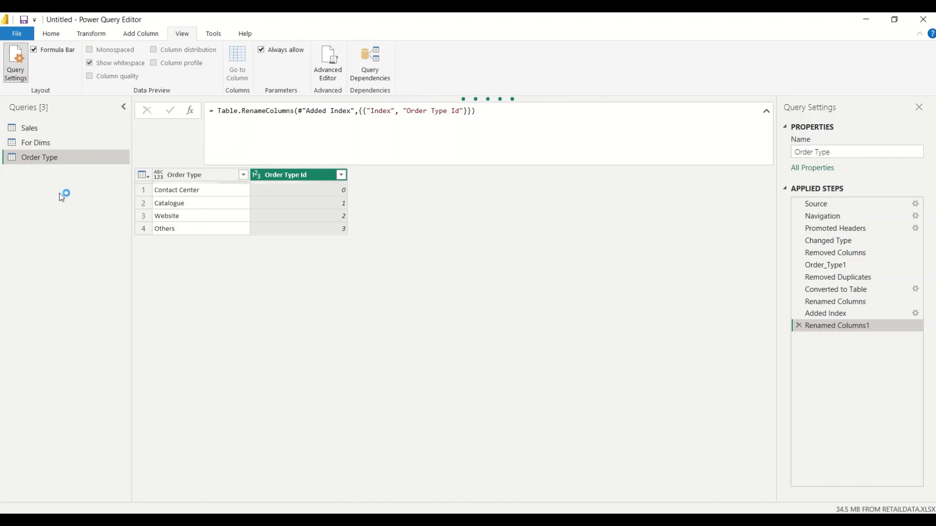
# Create a new blank query.
pyautogui.click(51, 33)
pyautogui.click(53, 78)
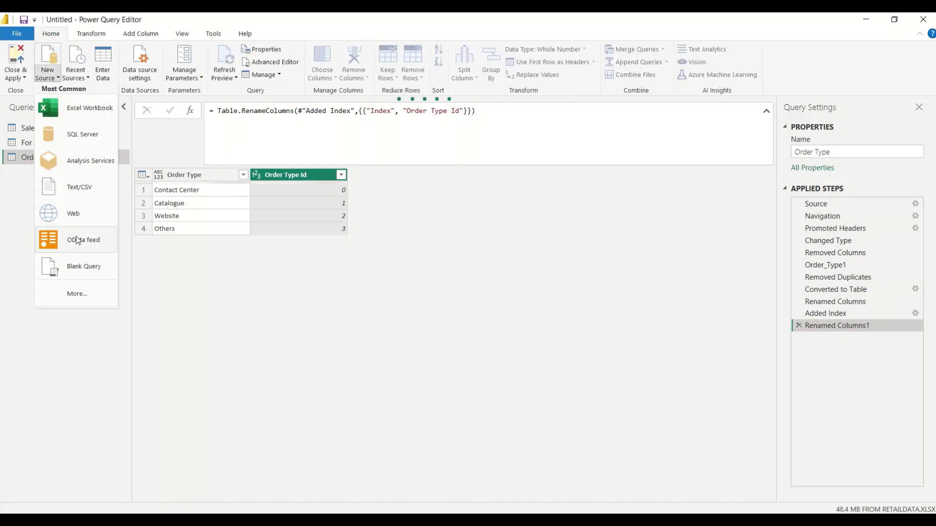
pyautogui.click(79, 270)
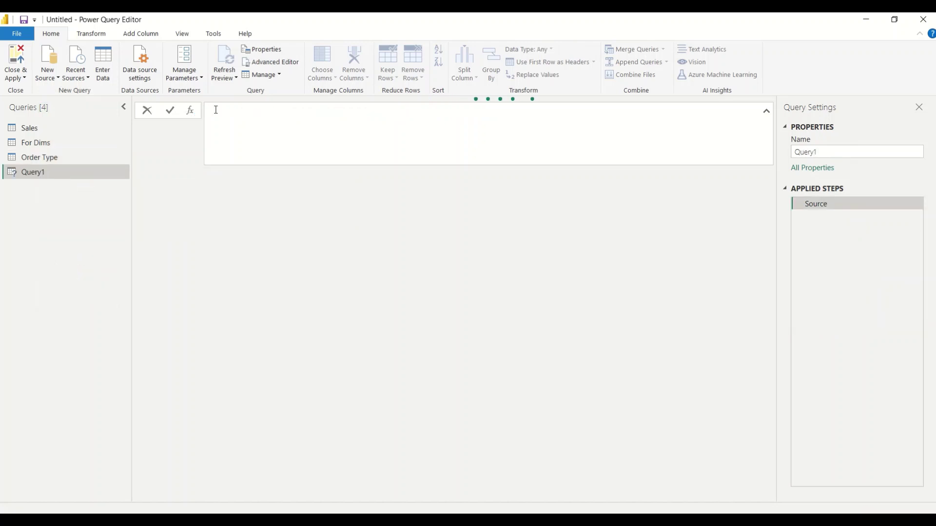
pyautogui.rightClick(44, 172)
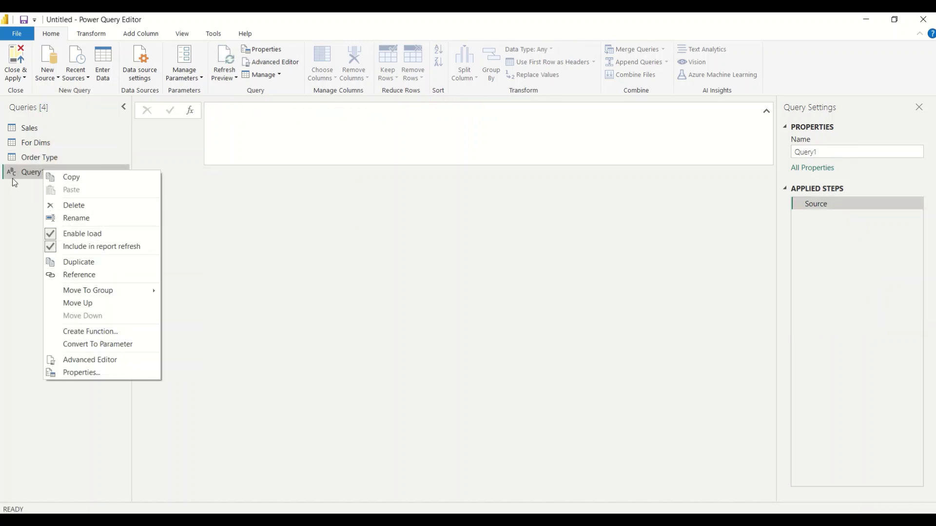
pyautogui.click(53, 78)
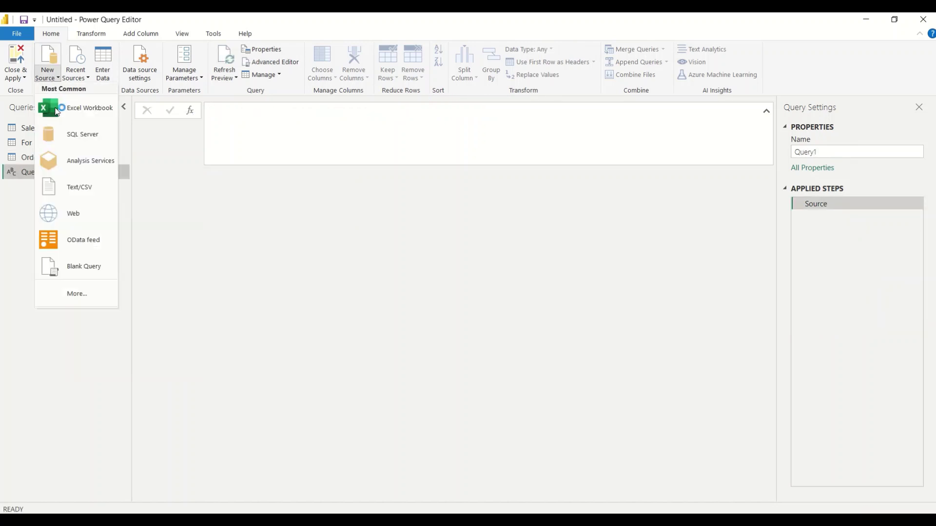
pyautogui.click(17, 249)
pyautogui.rightClick(35, 178)
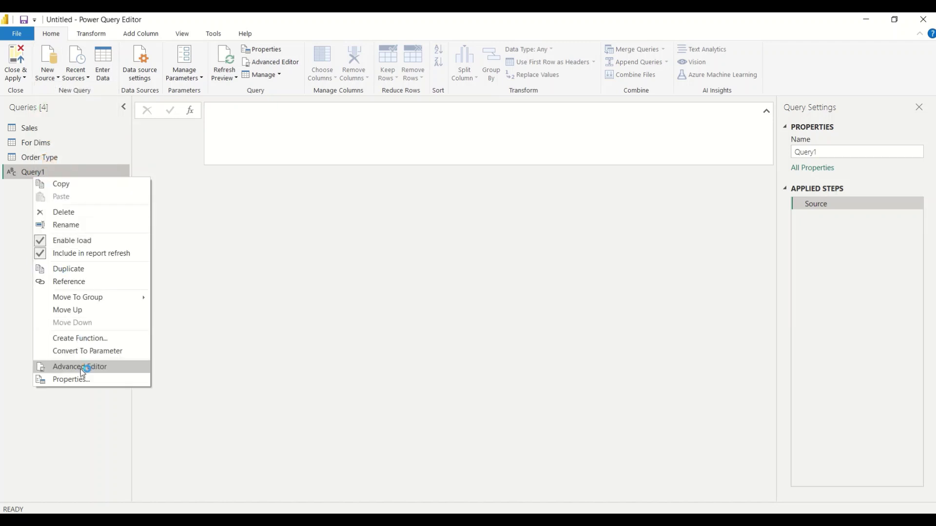
pyautogui.click(8, 249)
pyautogui.rightClick(38, 177)
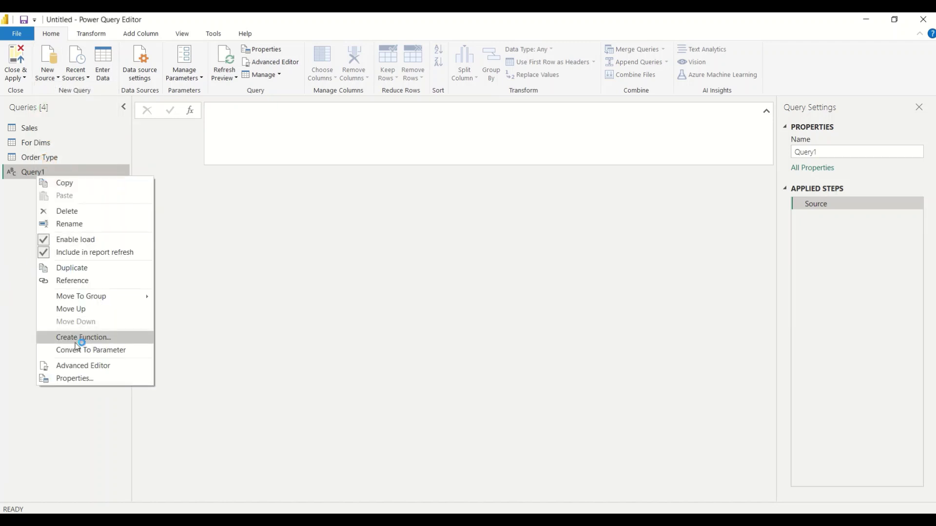
pyautogui.click(24, 340)
# Copy the name of the Payment_Method column from the For Dims query.
pyautogui.click(33, 132)
pyautogui.click(32, 143)
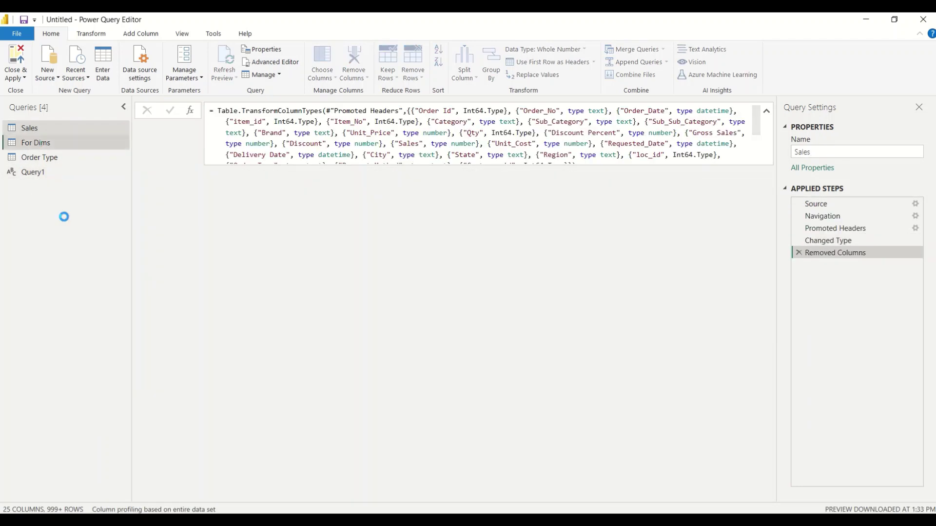
pyautogui.moveTo(280, 498); pyautogui.dragTo(605, 484)
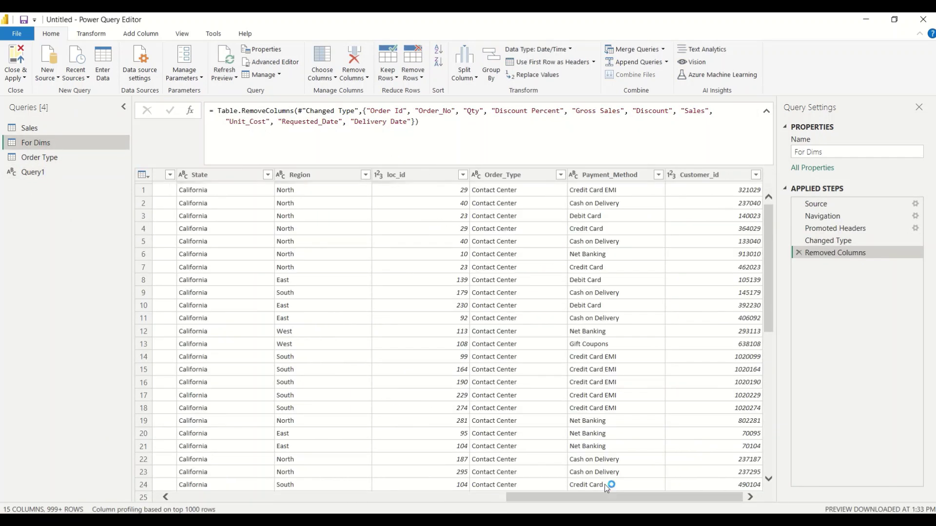
pyautogui.click(598, 177)
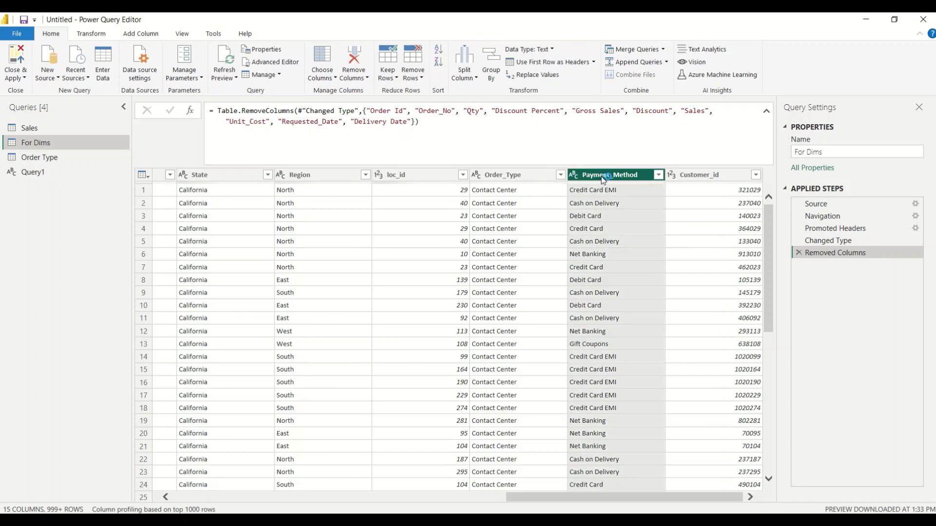
pyautogui.doubleClick(595, 176)
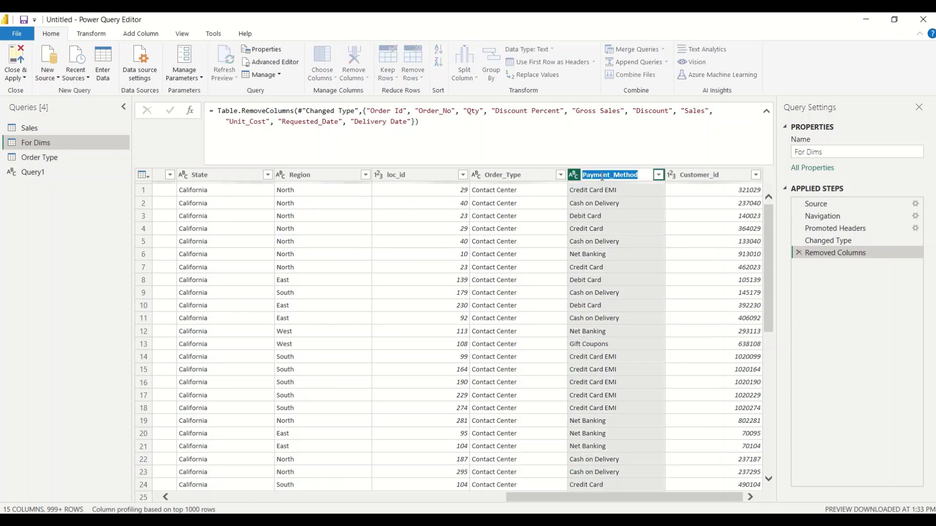
pyautogui.click(71, 236)
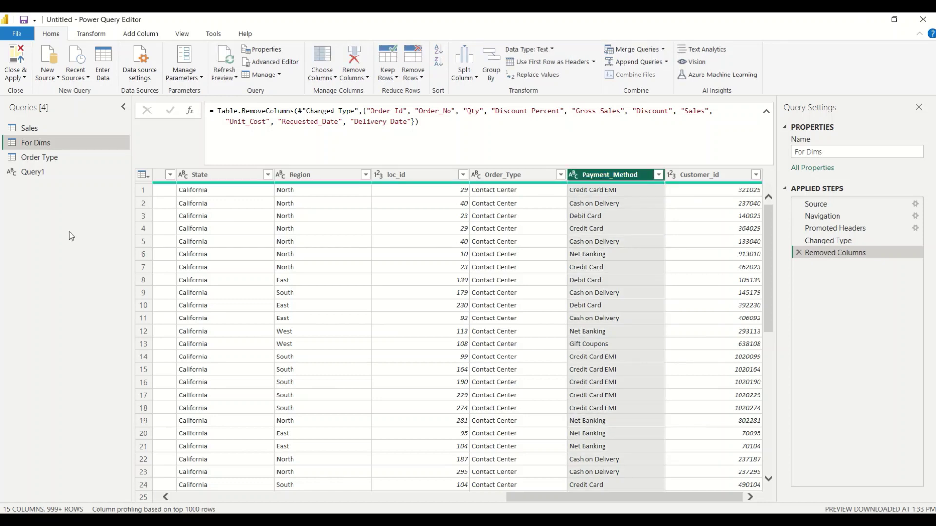
# In Query1's Advanced Editor, set Source to List.Distinct(#"For Dims"[Payment_Method]) and apply the code.
pyautogui.click(26, 175)
pyautogui.rightClick(35, 180)
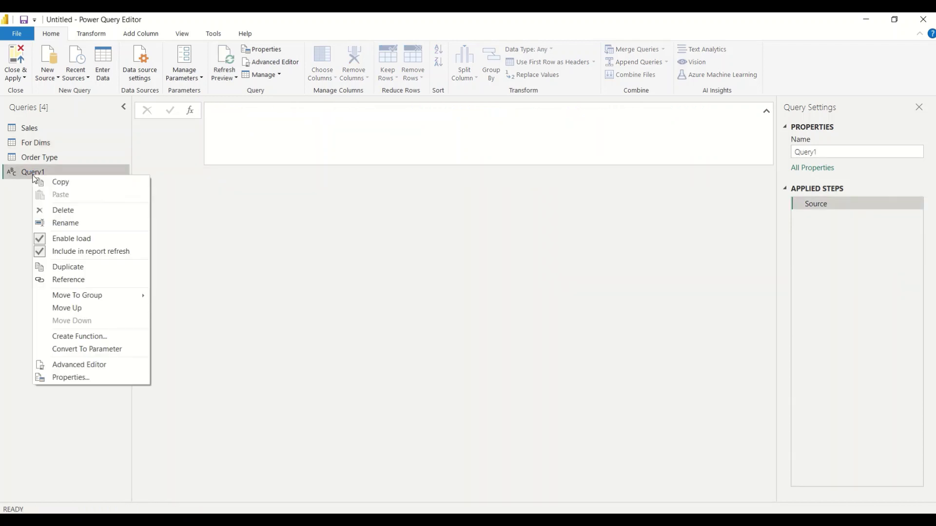
pyautogui.click(81, 366)
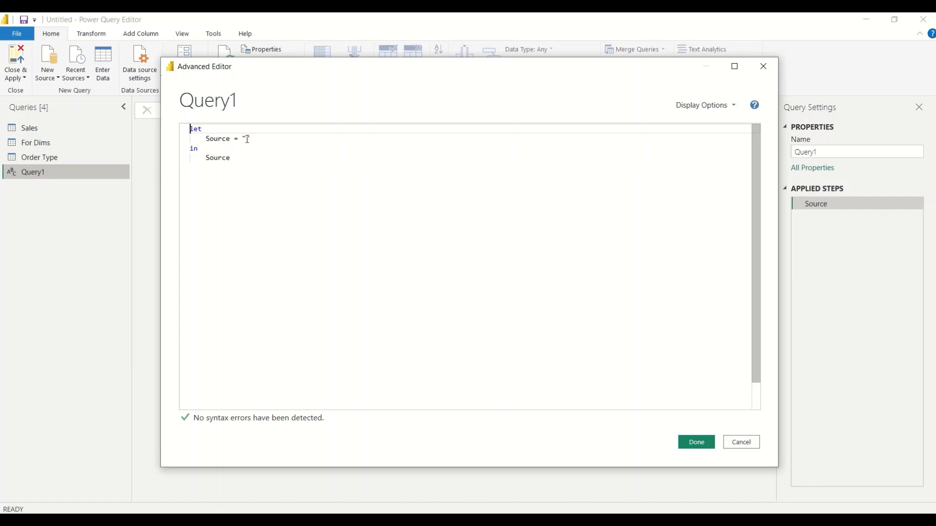
pyautogui.doubleClick(246, 139)
pyautogui.write('Li')
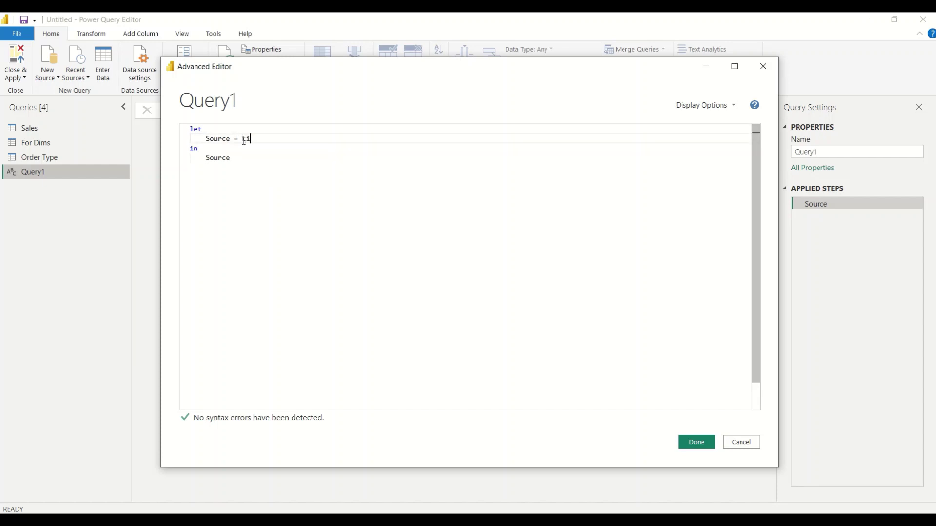
pyautogui.write('st.')
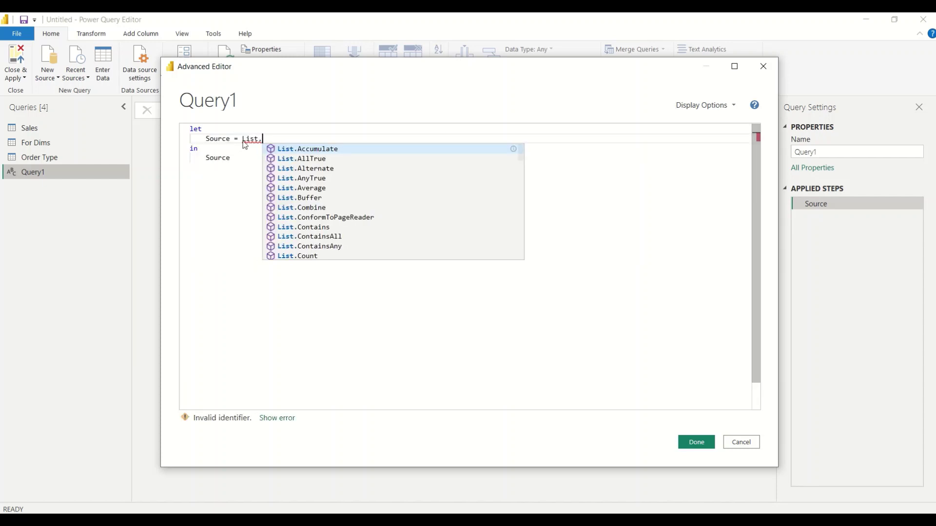
pyautogui.write('Dis')
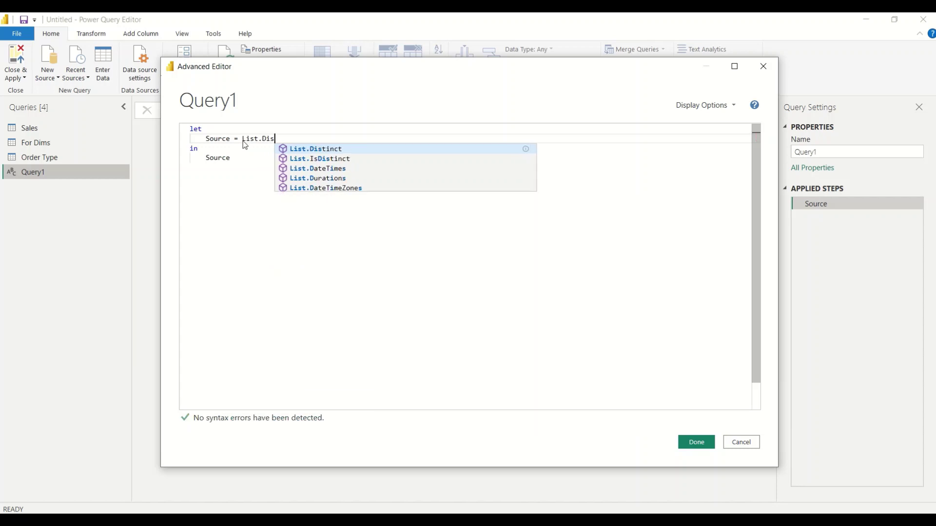
pyautogui.press('Tab')
pyautogui.write('(#"')
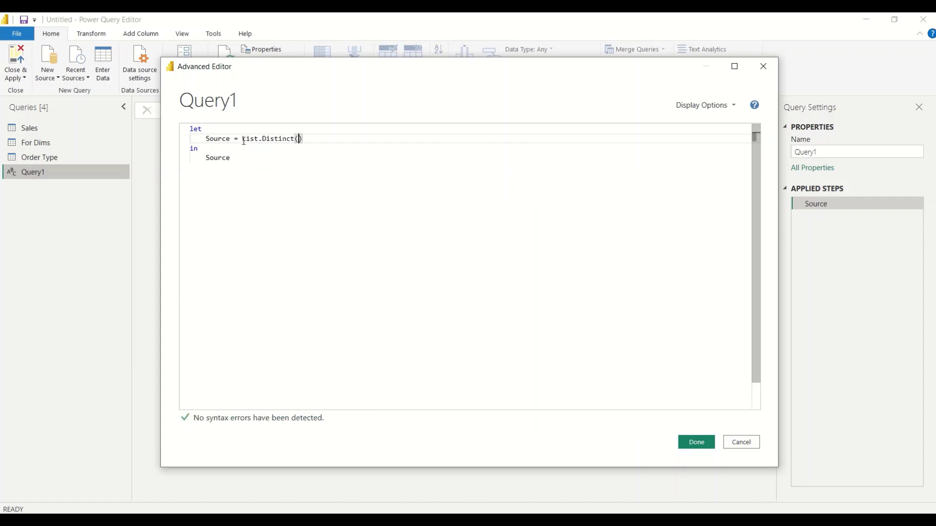
pyautogui.write('For D')
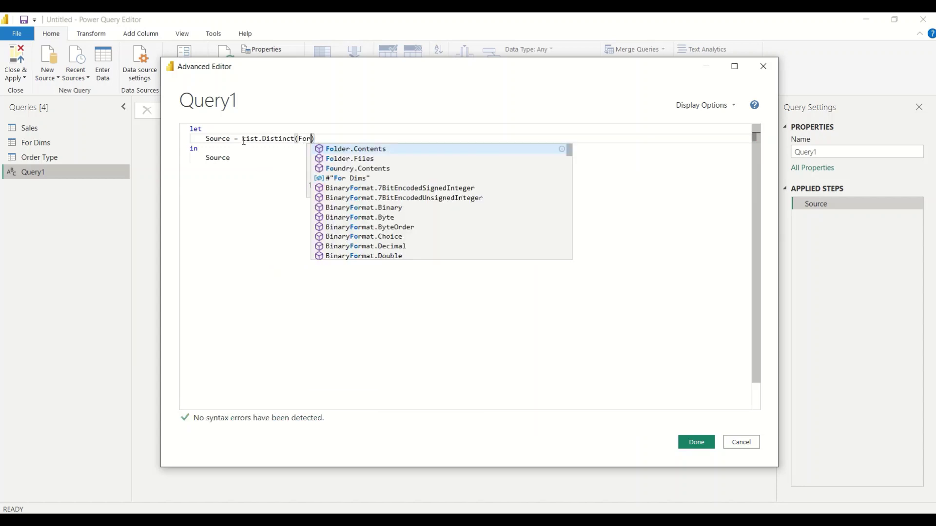
pyautogui.press('Tab')
pyautogui.write(')')
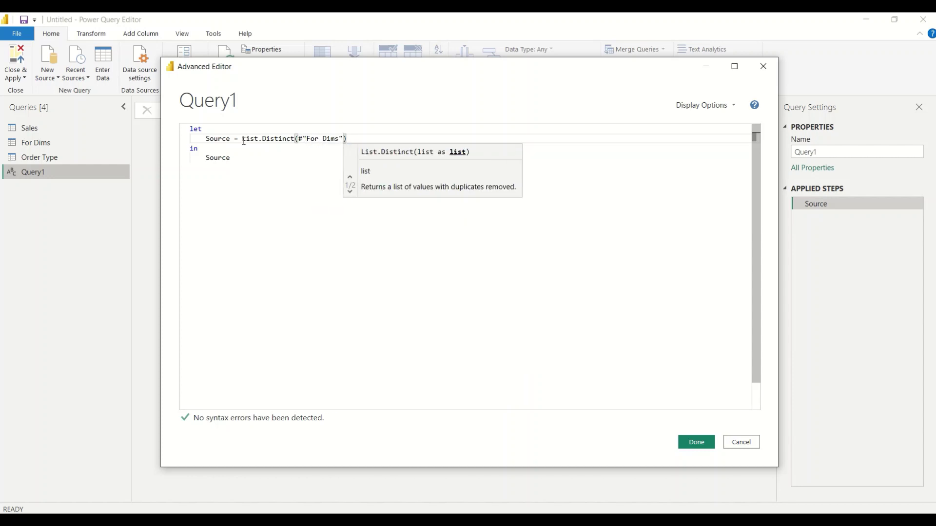
pyautogui.write('[Payment_Method]')
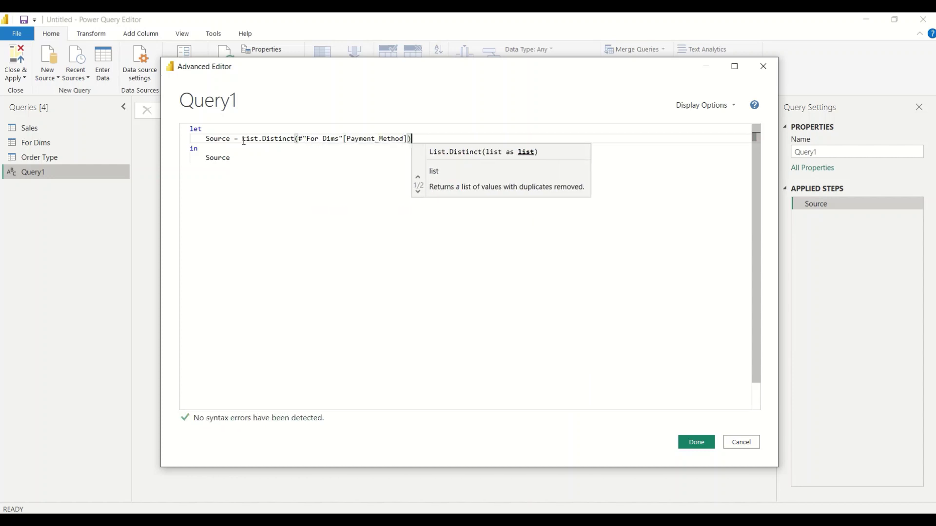
pyautogui.press('Escape')
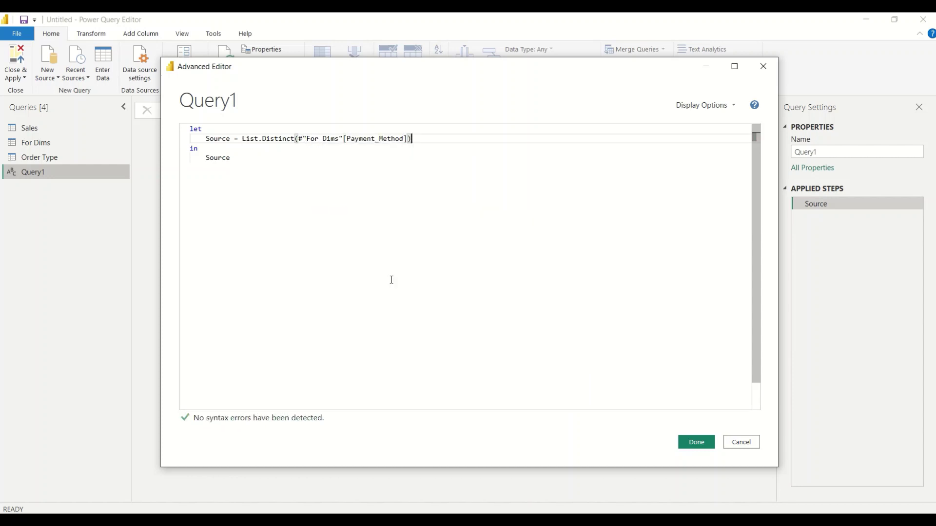
pyautogui.click(701, 444)
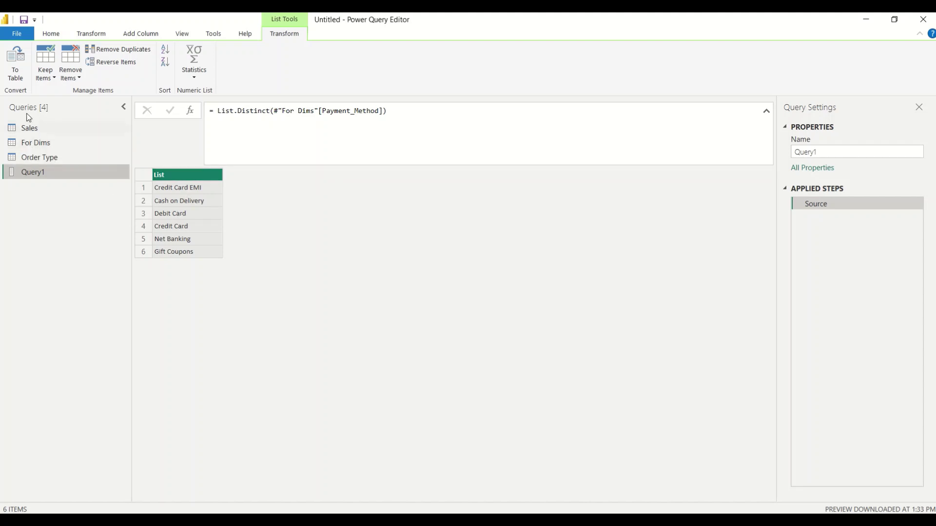
# Convert the list to a table with no delimiter and rename its column as Payment Method.
pyautogui.click(16, 73)
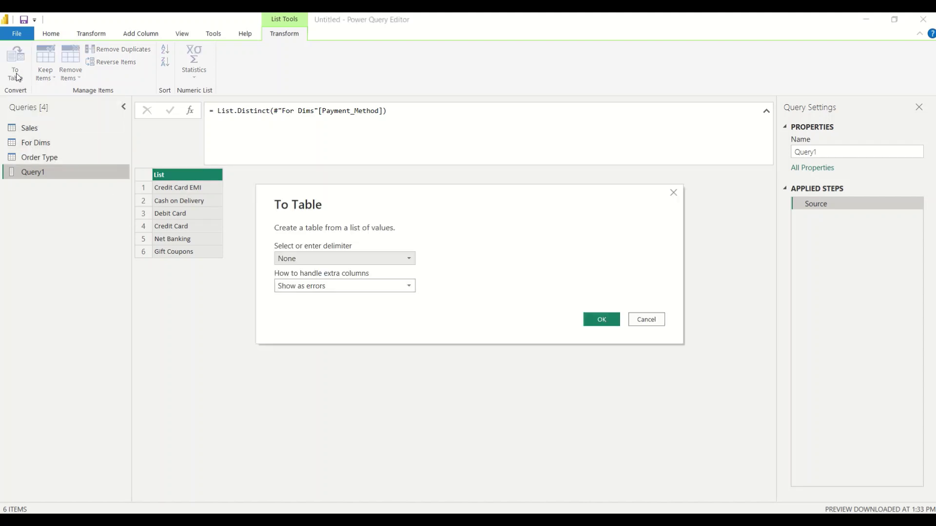
pyautogui.click(601, 320)
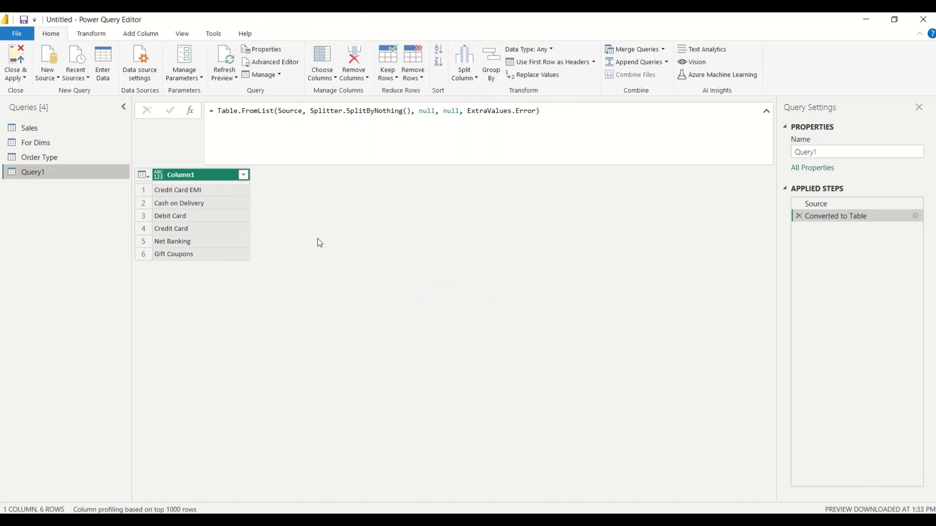
pyautogui.doubleClick(200, 178)
pyautogui.write('Payment Method')
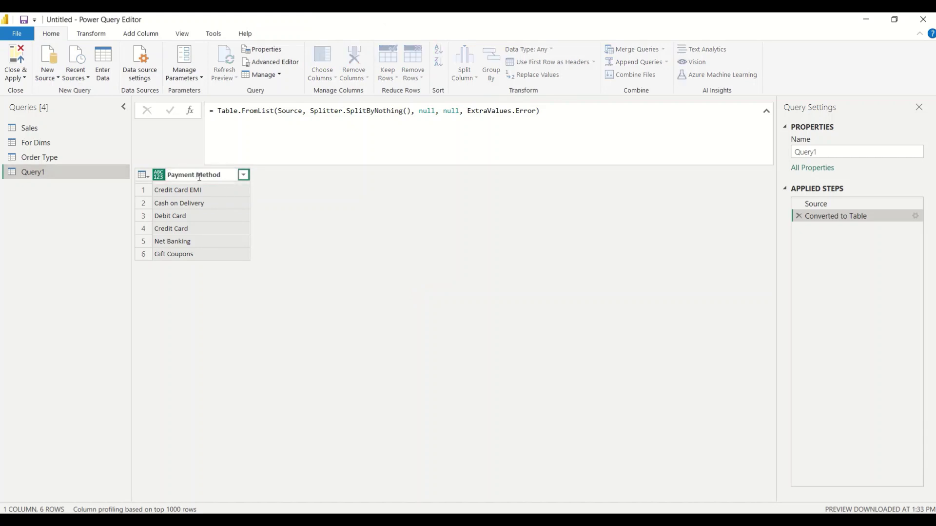
pyautogui.click(289, 226)
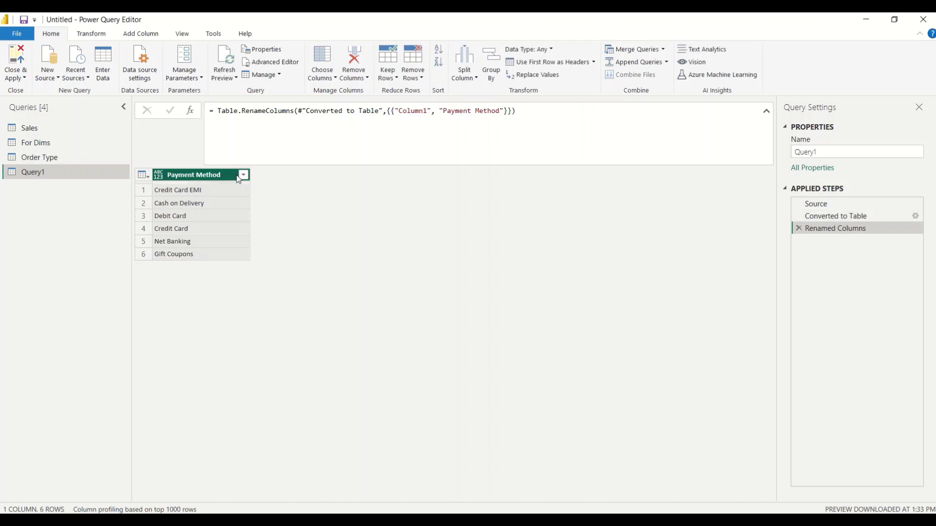
# Add an index column starting from 1 to the payment method table.
pyautogui.click(129, 34)
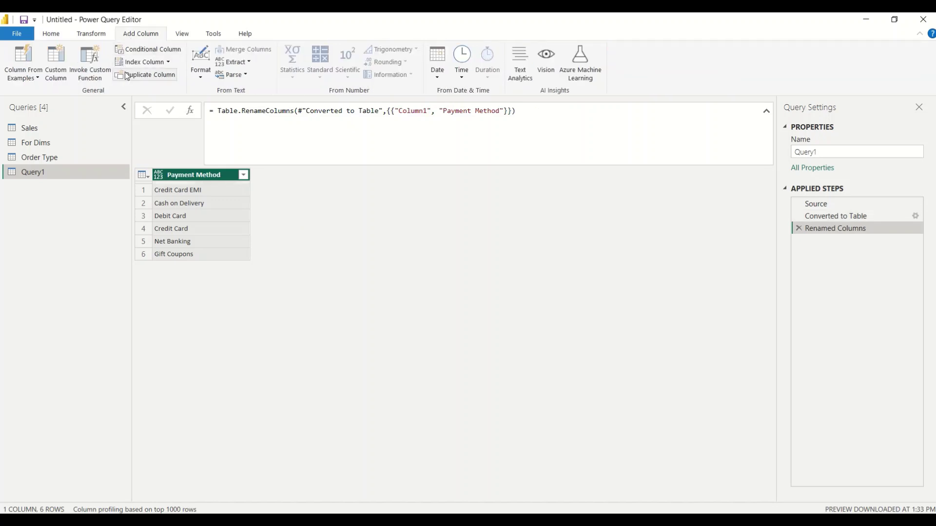
pyautogui.click(168, 62)
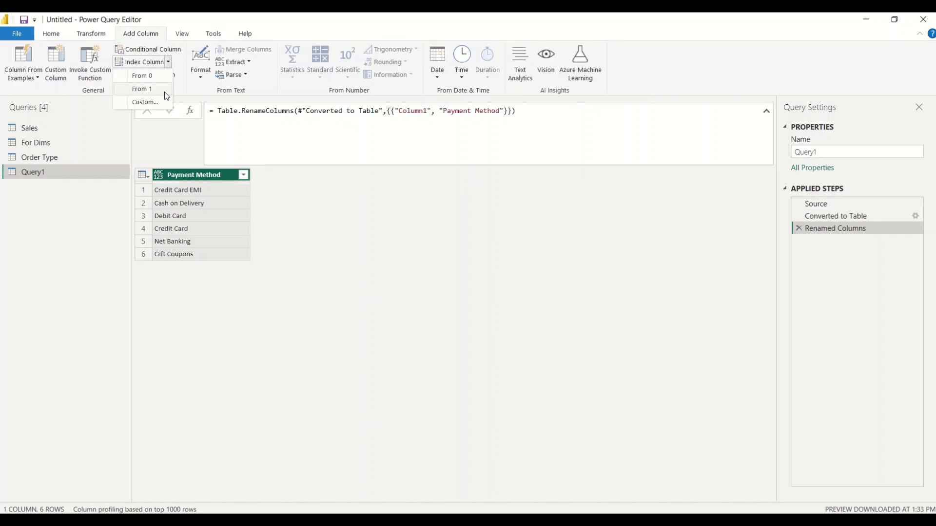
pyautogui.click(145, 89)
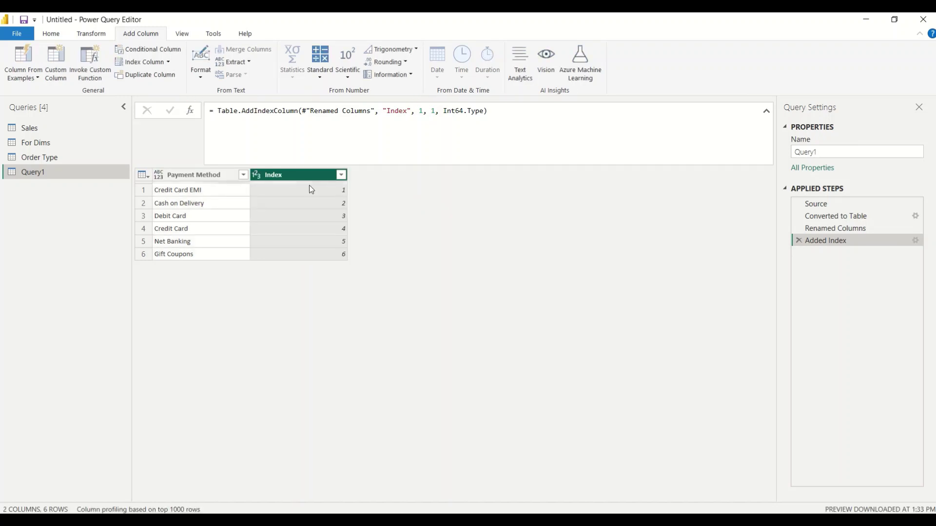
# Rename the Index column as Payment Method ID.
pyautogui.doubleClick(303, 178)
pyautogui.write('Payment_Method')
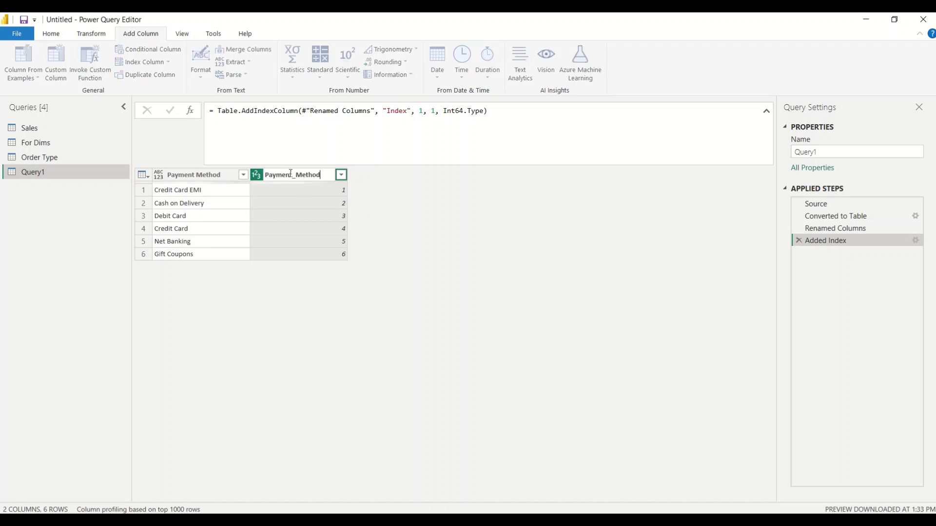
pyautogui.click(297, 175)
pyautogui.press('BackSpace')
pyautogui.write('ID')
pyautogui.press('Return')
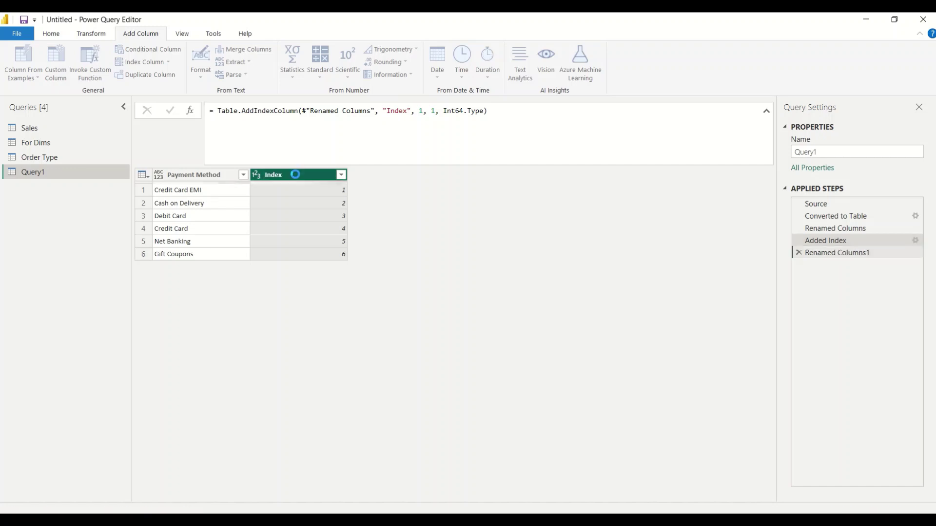
# Rename Query1 as Payment Method, with a space between the words.
pyautogui.doubleClick(48, 173)
pyautogui.write('Payment_Method')
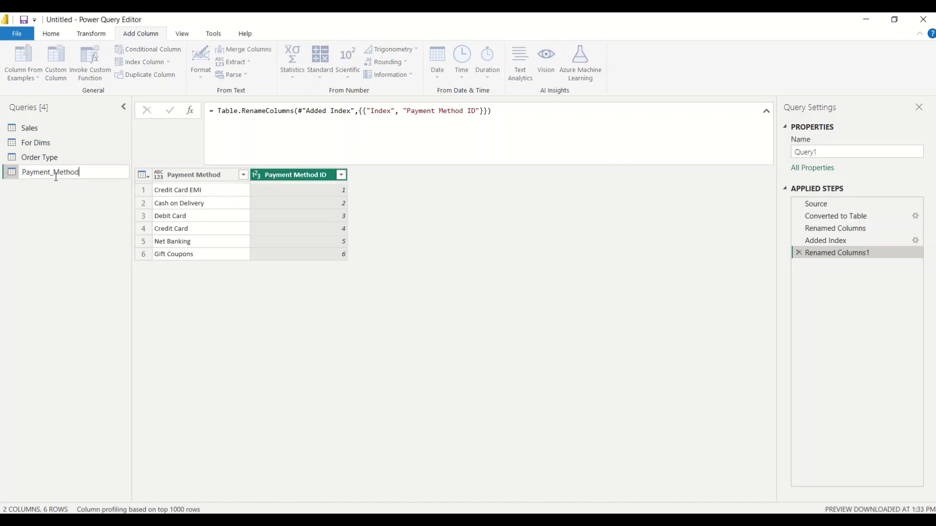
pyautogui.click(54, 173)
pyautogui.press('BackSpace')
pyautogui.click(424, 252)
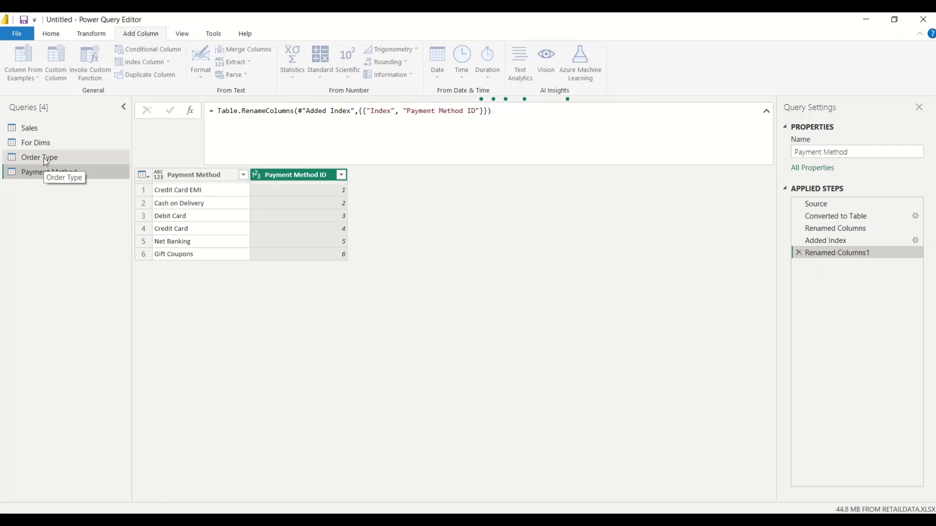
# Look through the Order Type and For Dims queries, and open Order Type's M code in the Advanced Editor.
pyautogui.click(46, 158)
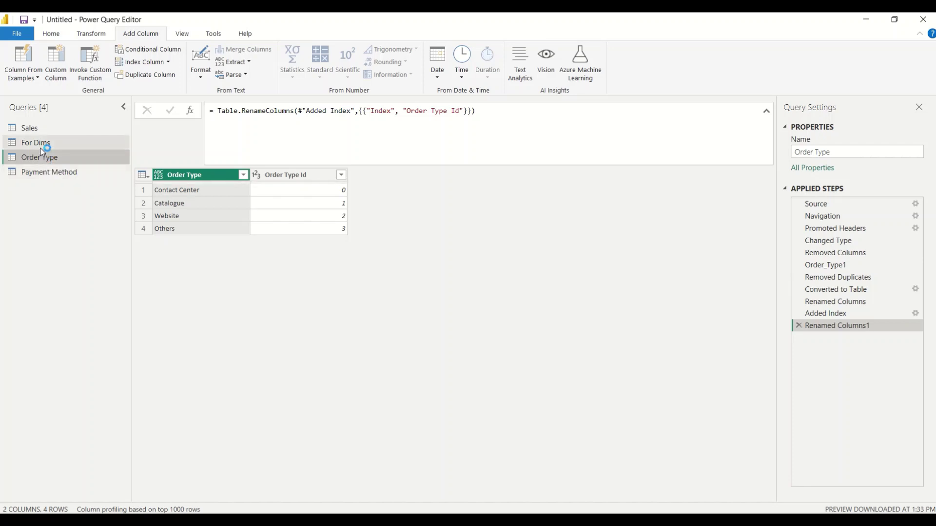
pyautogui.click(40, 147)
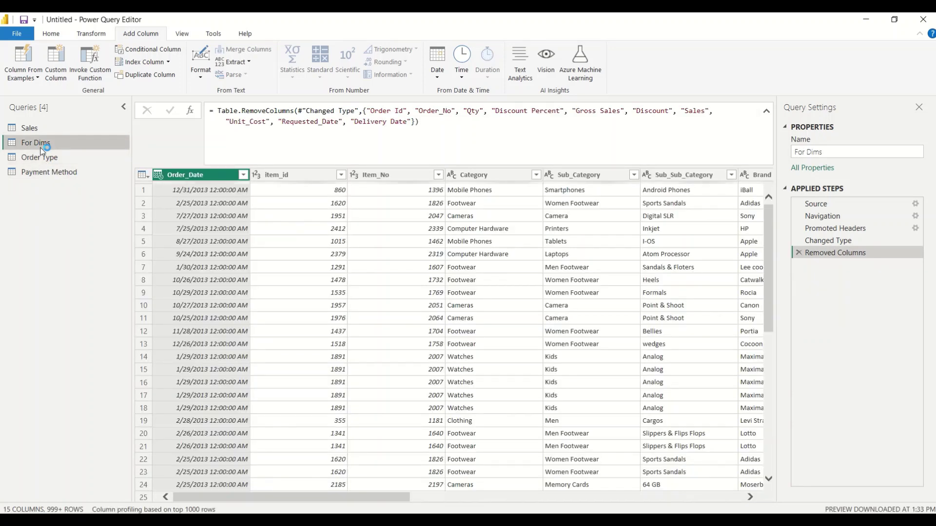
pyautogui.click(42, 158)
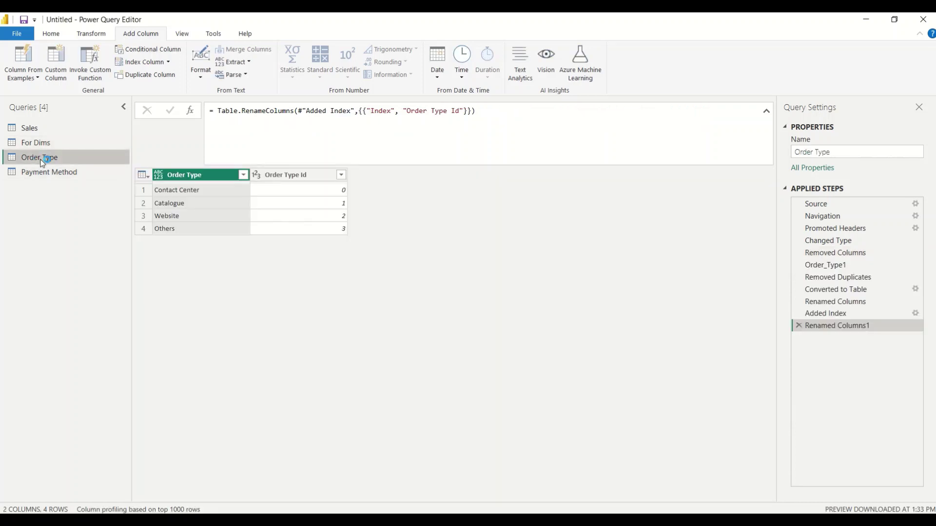
pyautogui.rightClick(42, 161)
pyautogui.click(108, 352)
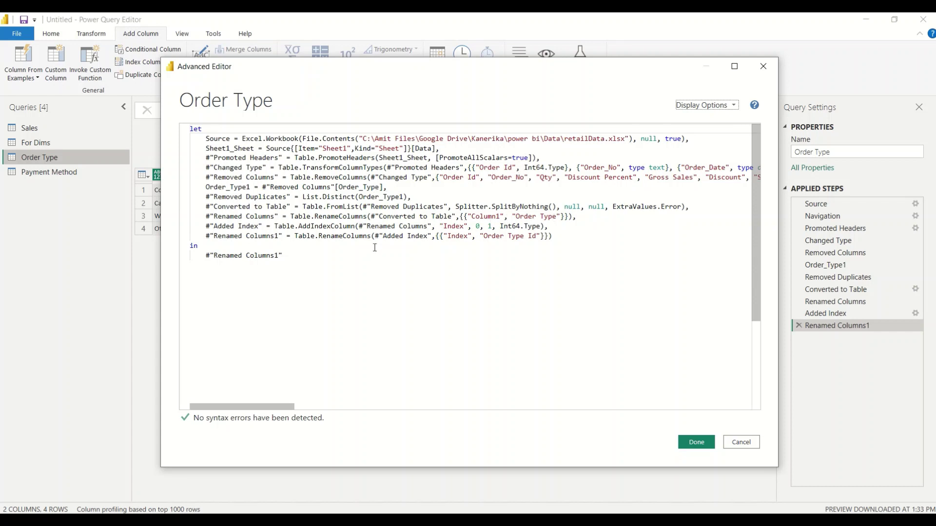
# Delete the lines from Source through Order_Type1 in the Order Type query's M code.
pyautogui.moveTo(272, 408); pyautogui.dragTo(275, 409)
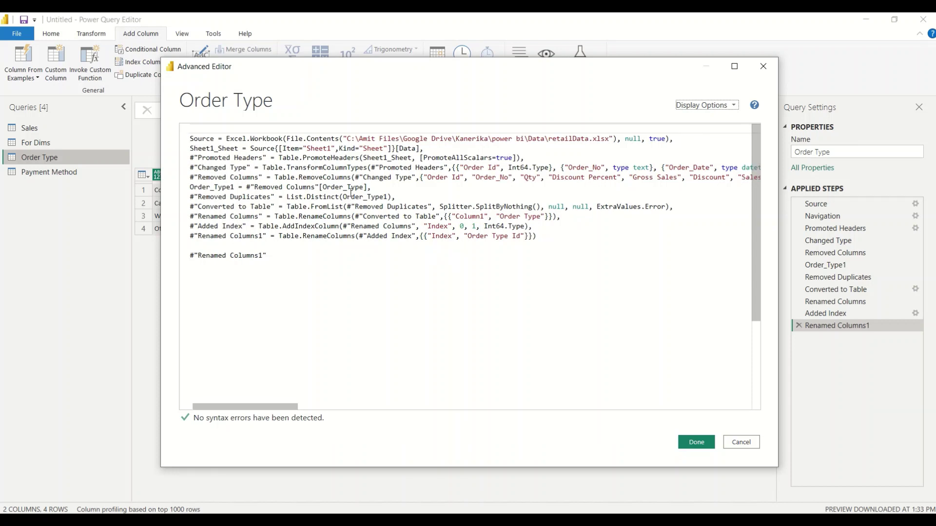
pyautogui.doubleClick(338, 188)
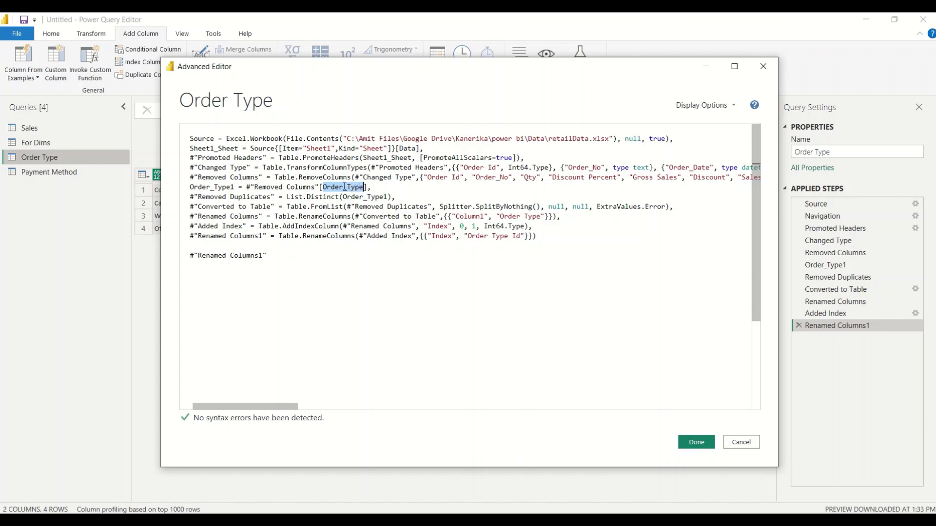
pyautogui.moveTo(369, 187); pyautogui.dragTo(320, 187)
pyautogui.moveTo(383, 188); pyautogui.dragTo(172, 145)
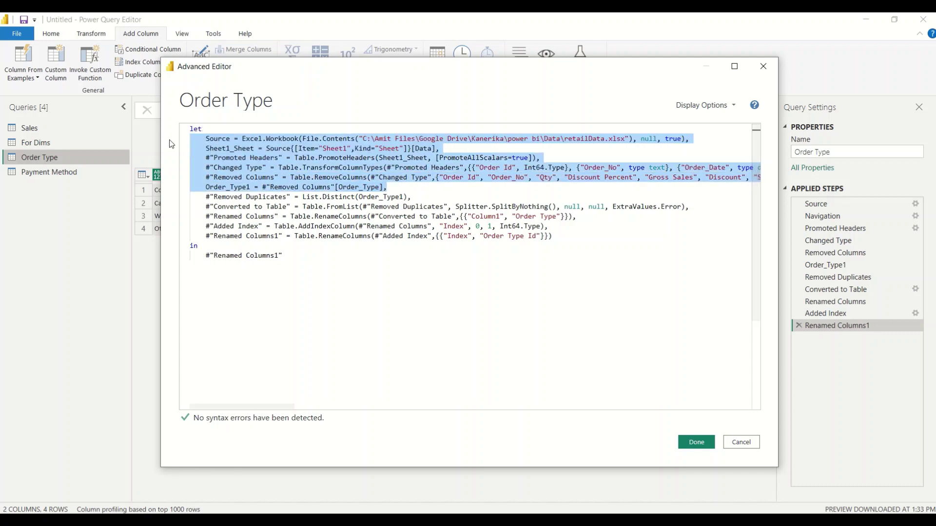
pyautogui.press('Delete')
pyautogui.press('BackSpace')
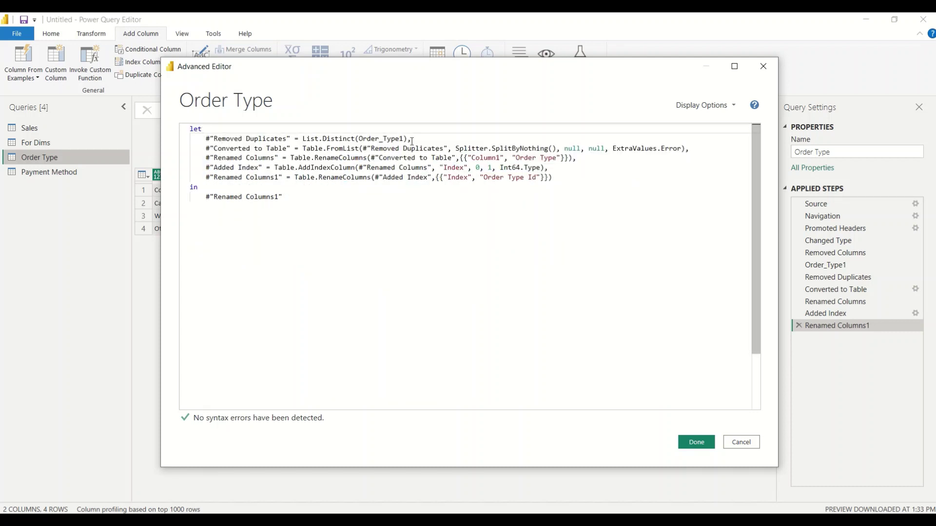
# Replace Order_Type1 inside List.Distinct with #"For Dims"[Order_Type] and apply the edited code.
pyautogui.doubleClick(392, 138)
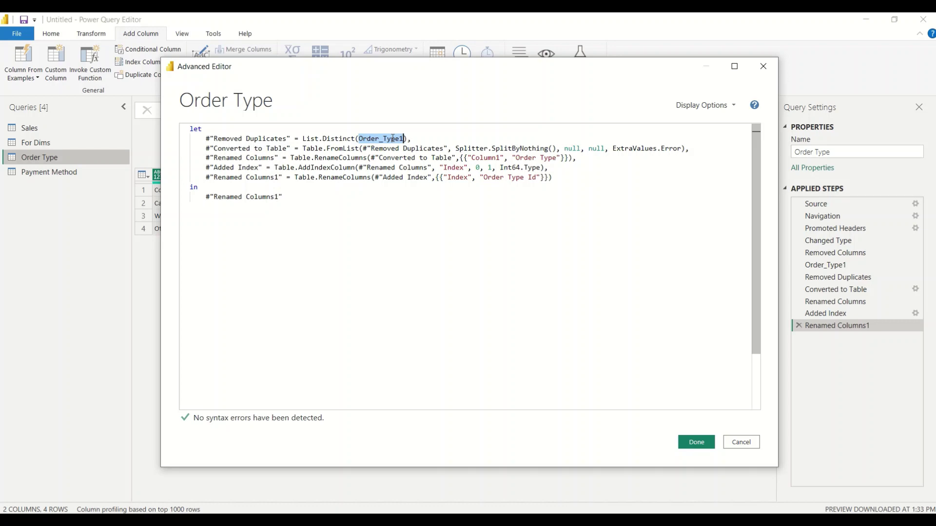
pyautogui.write('#')
pyautogui.press('Tab')
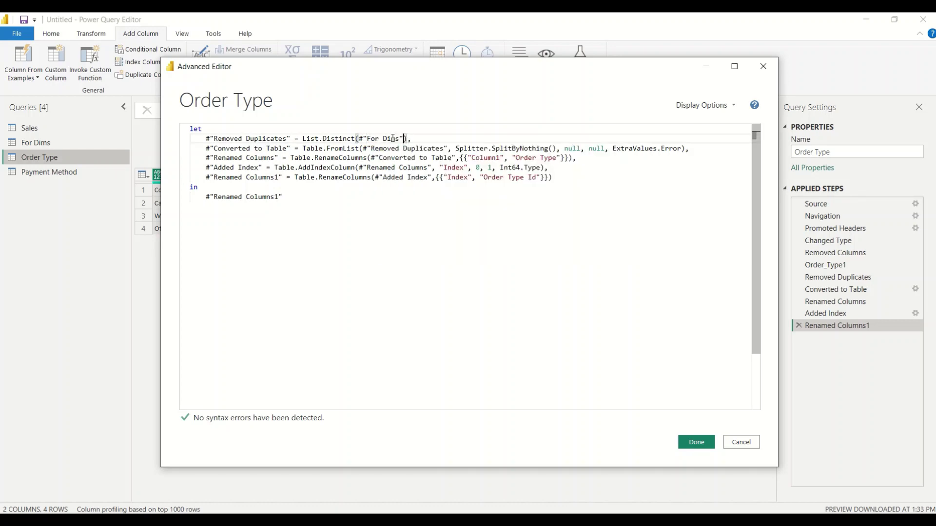
pyautogui.write('[[Order_Type]]')
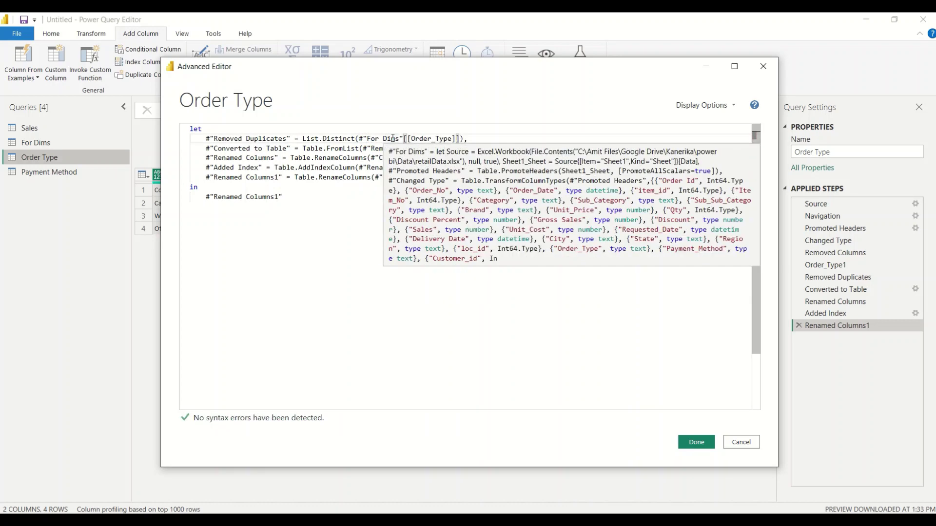
pyautogui.press('Right')
pyautogui.press('Right')
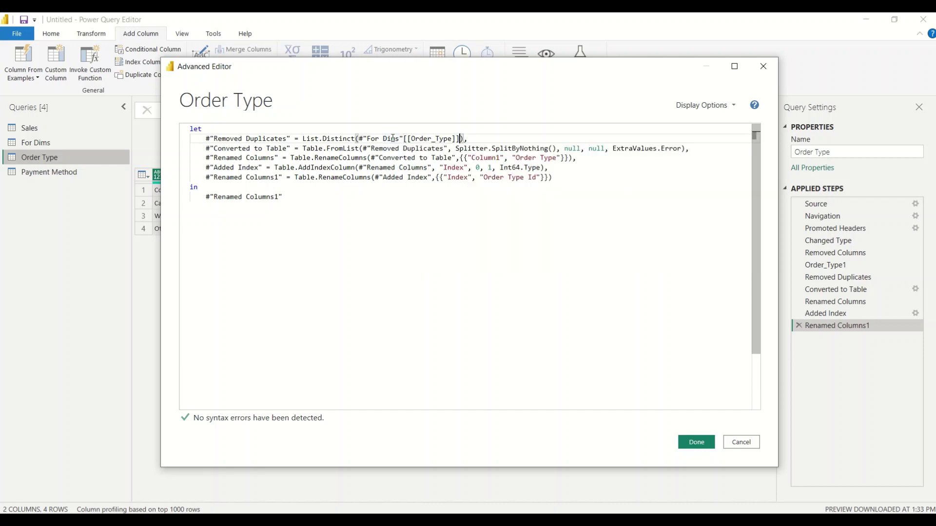
pyautogui.press('BackSpace')
pyautogui.hotkey('ctrl', 'Left')
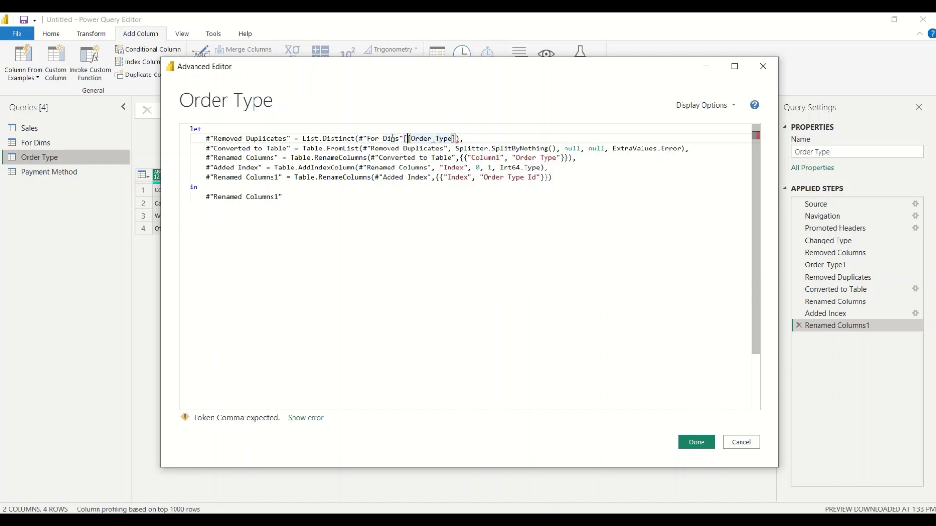
pyautogui.press('BackSpace')
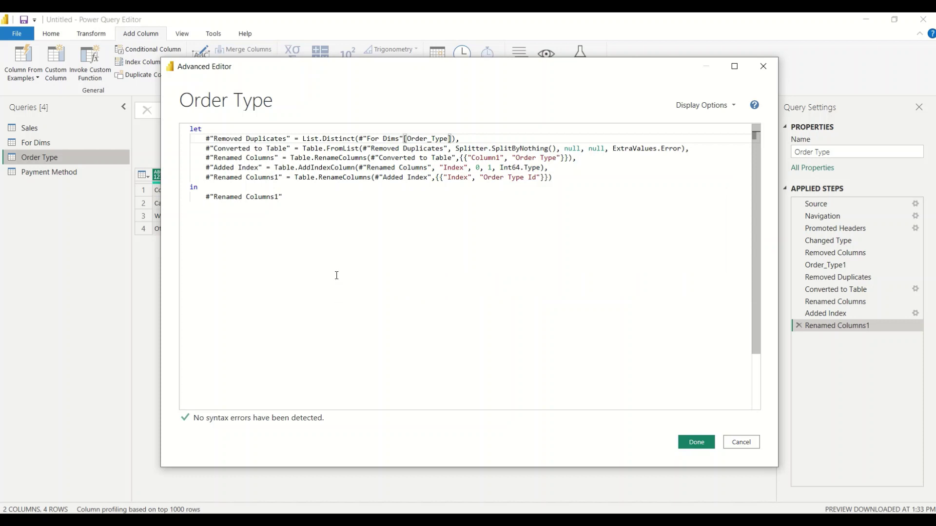
pyautogui.hotkey('ctrl', 'End')
pyautogui.click(692, 441)
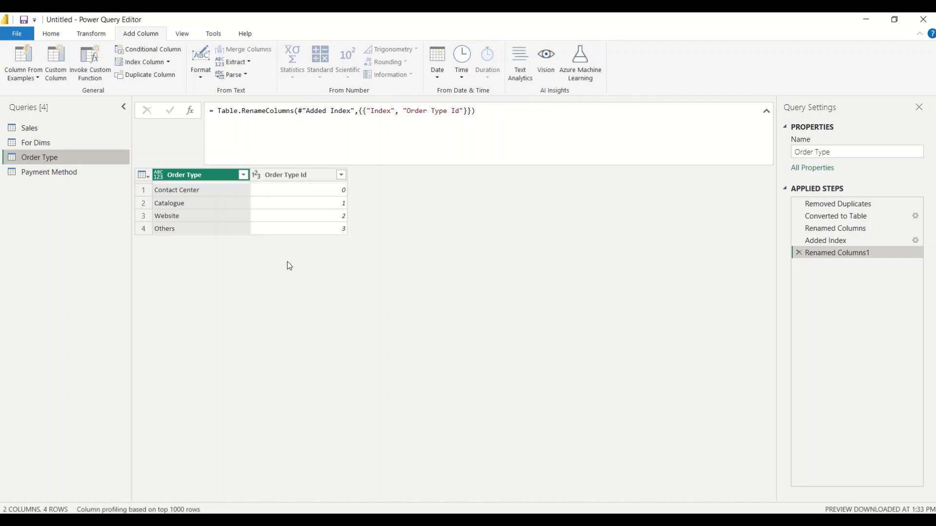
# Examine the For Dims query's item columns from item_id to Brand, including the category and sub-category columns.
pyautogui.click(42, 144)
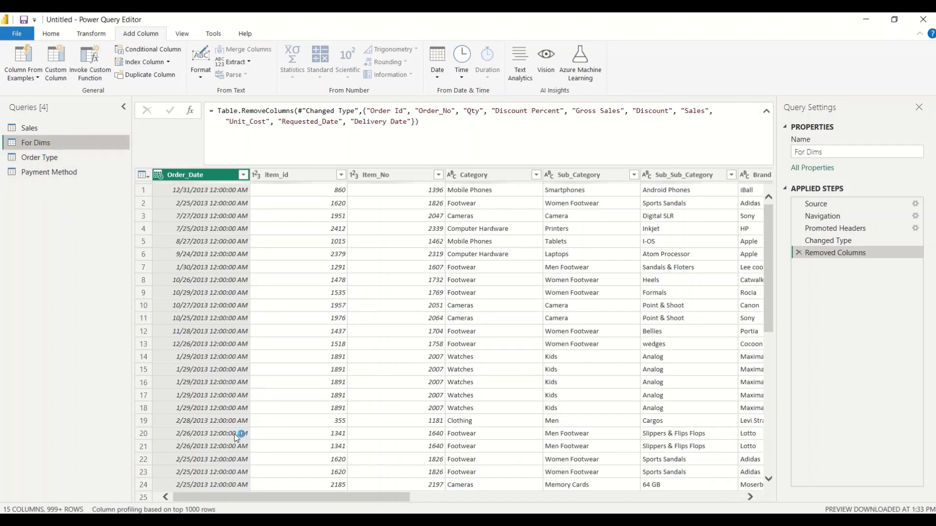
pyautogui.moveTo(282, 501); pyautogui.dragTo(302, 501)
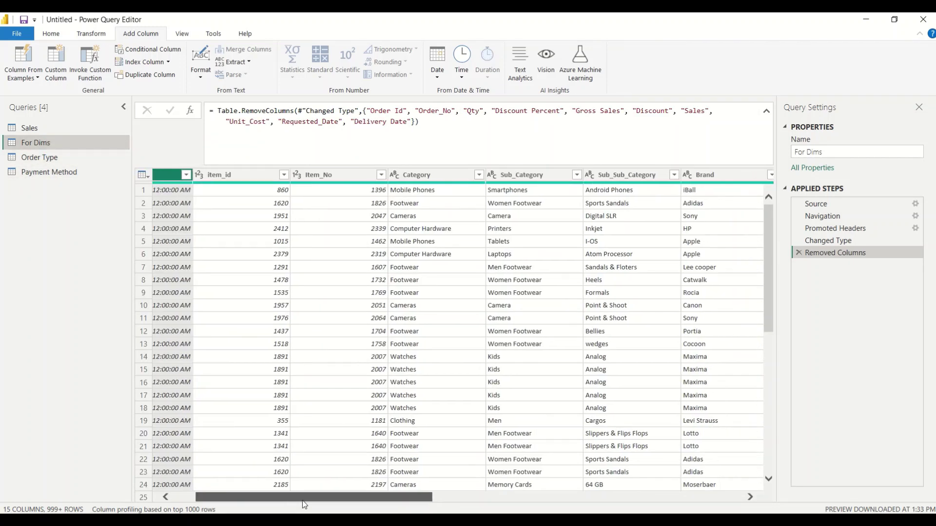
pyautogui.click(216, 175)
pyautogui.keyDown('ctrl'); pyautogui.click(314, 177); pyautogui.keyUp('ctrl')
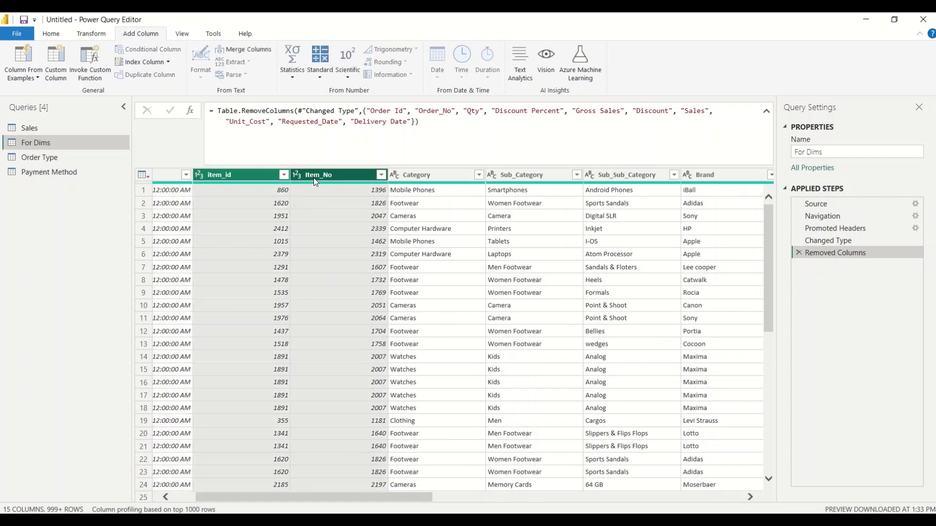
pyautogui.keyDown('ctrl'); pyautogui.click(435, 174); pyautogui.keyUp('ctrl')
pyautogui.keyDown('ctrl'); pyautogui.click(528, 175); pyautogui.keyUp('ctrl')
pyautogui.keyDown('ctrl'); pyautogui.click(609, 176); pyautogui.keyUp('ctrl')
pyautogui.keyDown('ctrl'); pyautogui.click(716, 175); pyautogui.keyUp('ctrl')
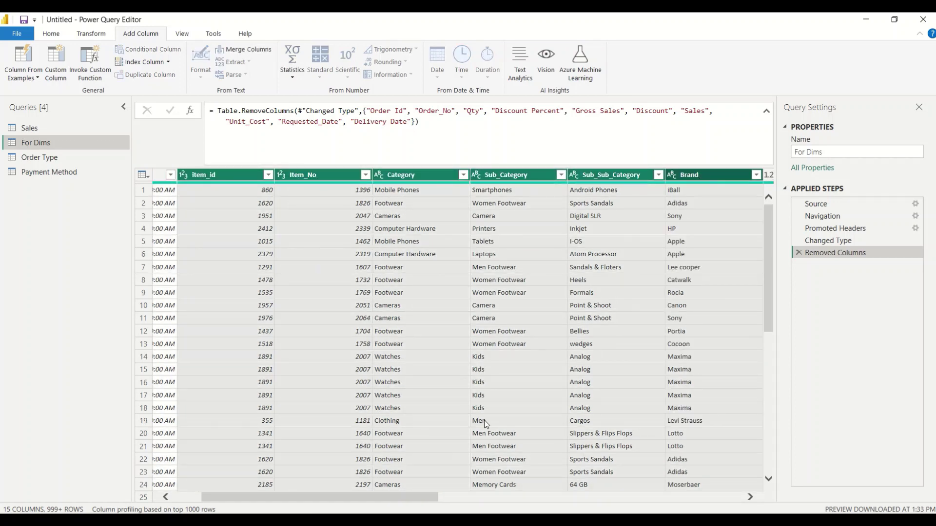
pyautogui.moveTo(406, 502); pyautogui.dragTo(321, 455)
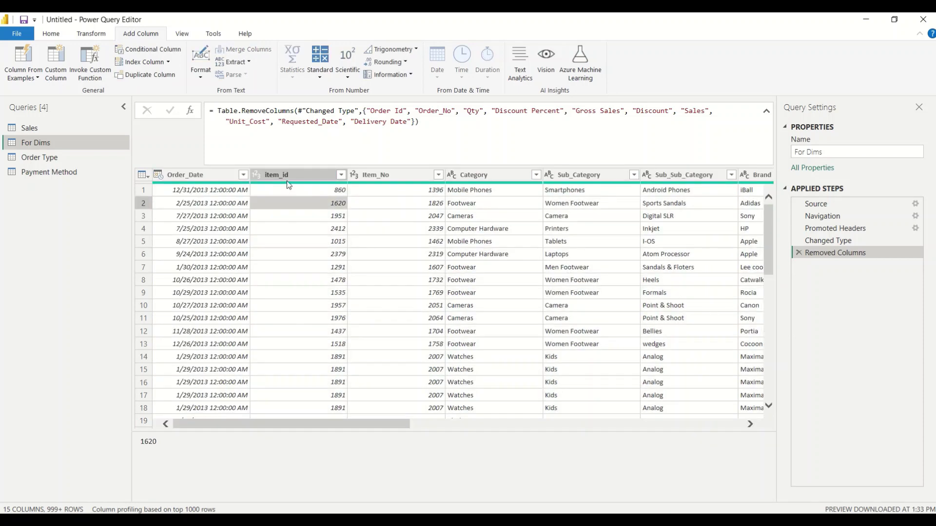
pyautogui.click(284, 175)
pyautogui.rightClick(285, 178)
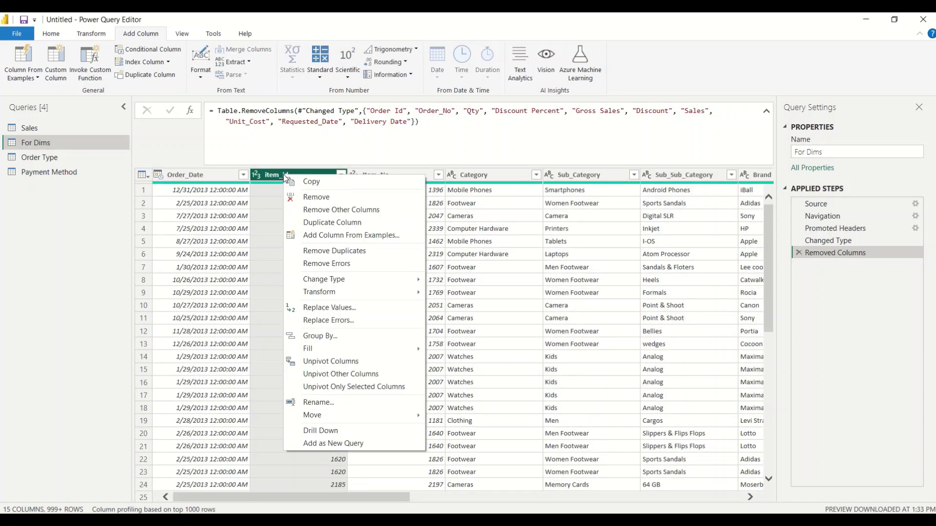
pyautogui.click(43, 223)
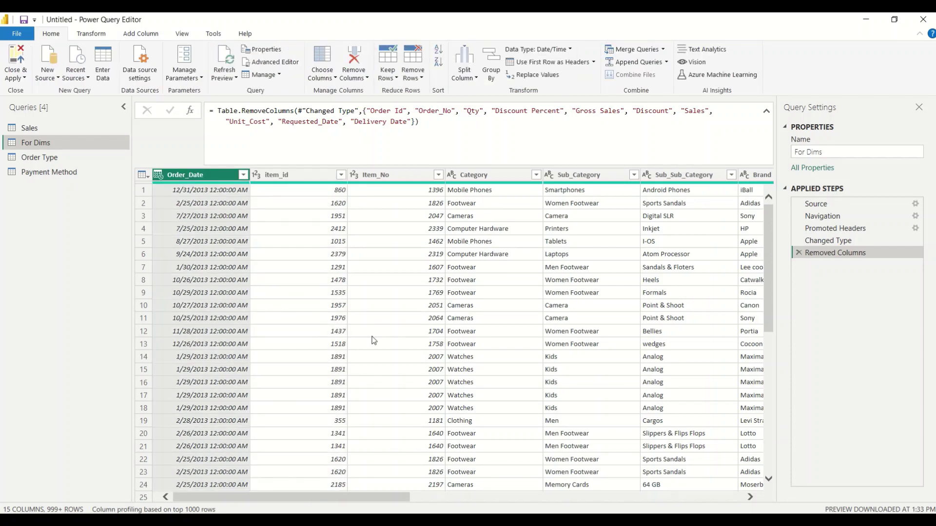
# Create a new query that references For Dims.
pyautogui.click(317, 177)
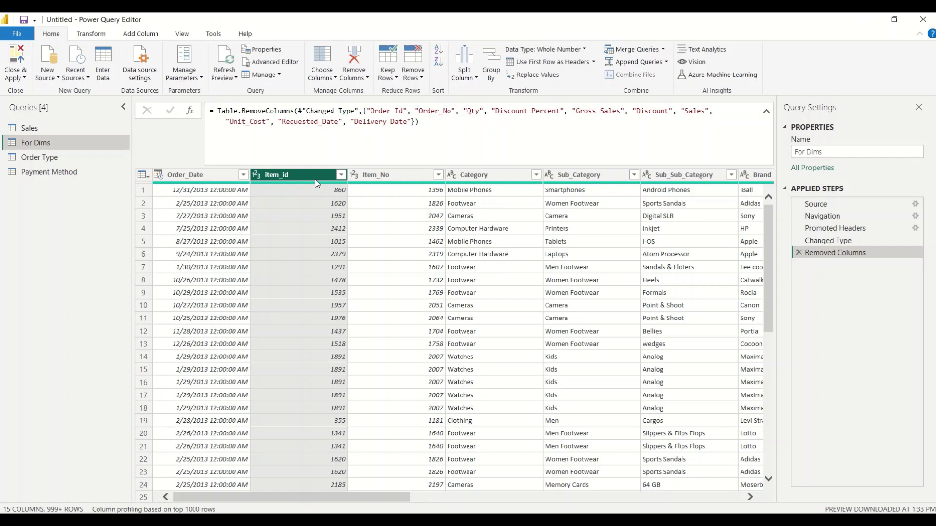
pyautogui.rightClick(34, 144)
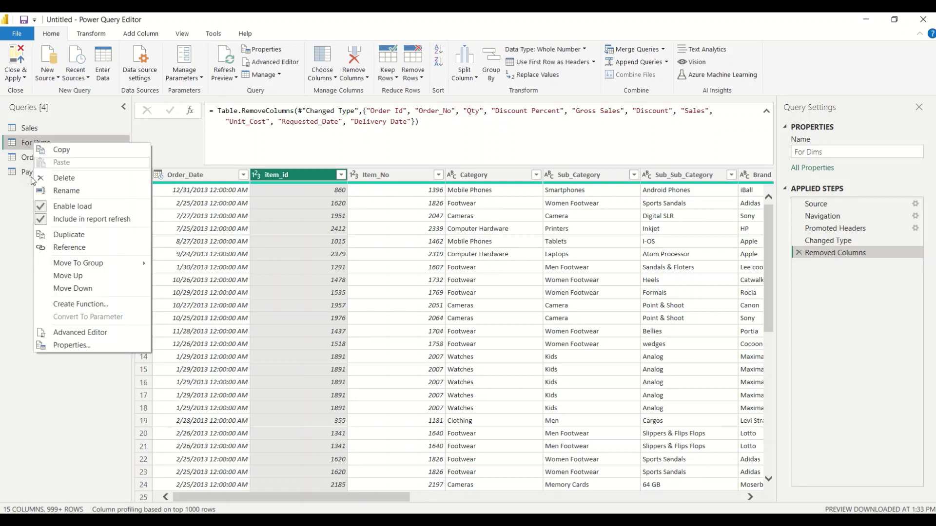
pyautogui.click(57, 248)
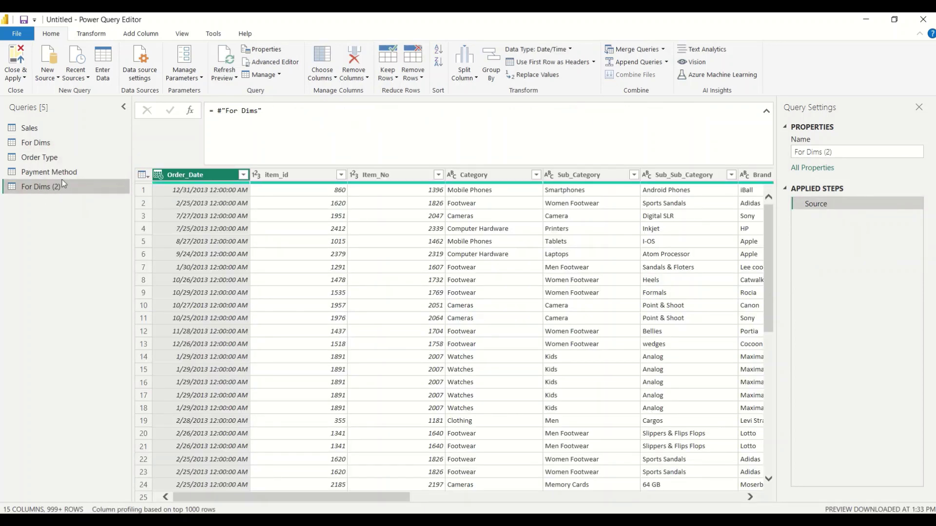
# Keep only the item_id, Item_No, Category, Sub_Category, Sub_Sub_Category and Brand columns in the new referenced query.
pyautogui.click(276, 176)
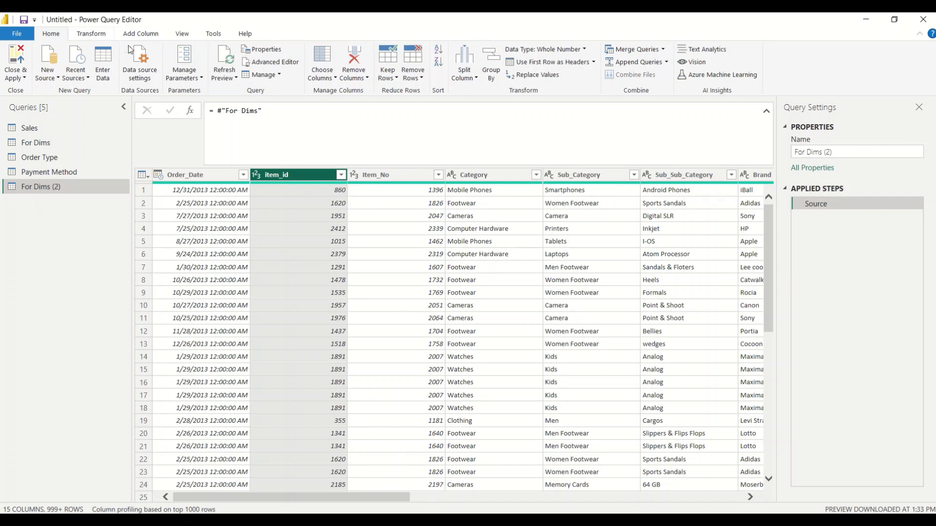
pyautogui.click(332, 79)
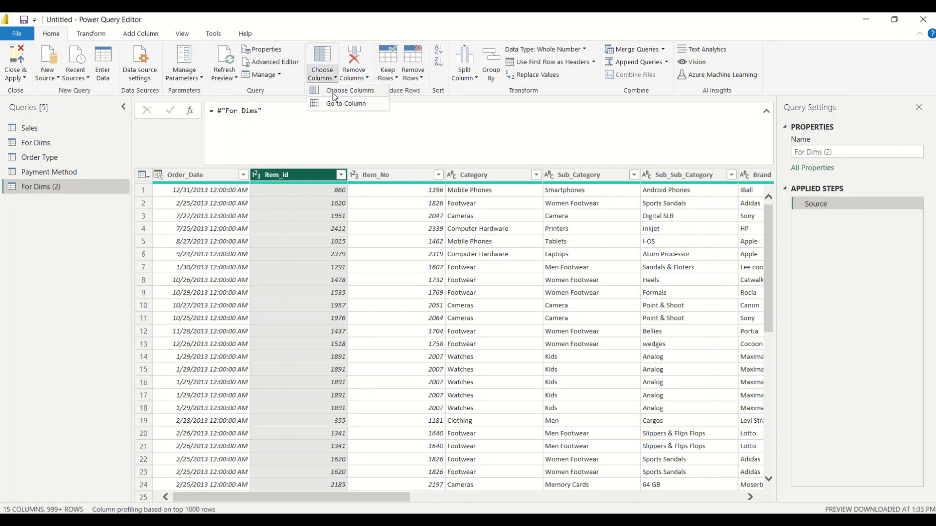
pyautogui.click(334, 91)
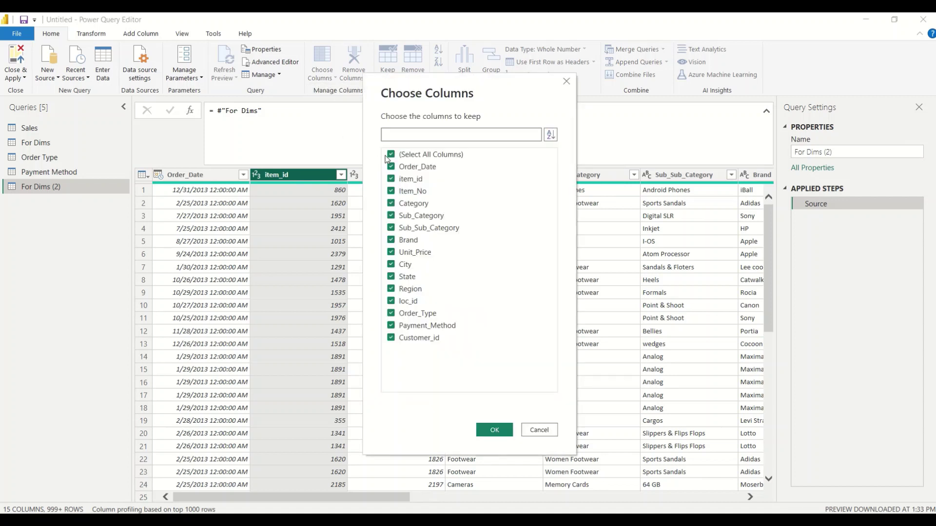
pyautogui.click(392, 155)
pyautogui.click(391, 180)
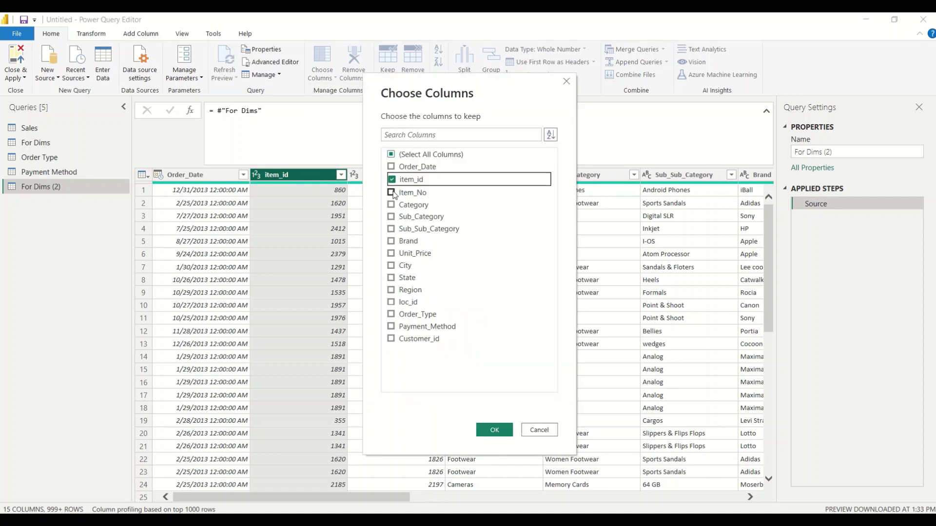
pyautogui.click(391, 191)
pyautogui.click(391, 204)
pyautogui.click(391, 216)
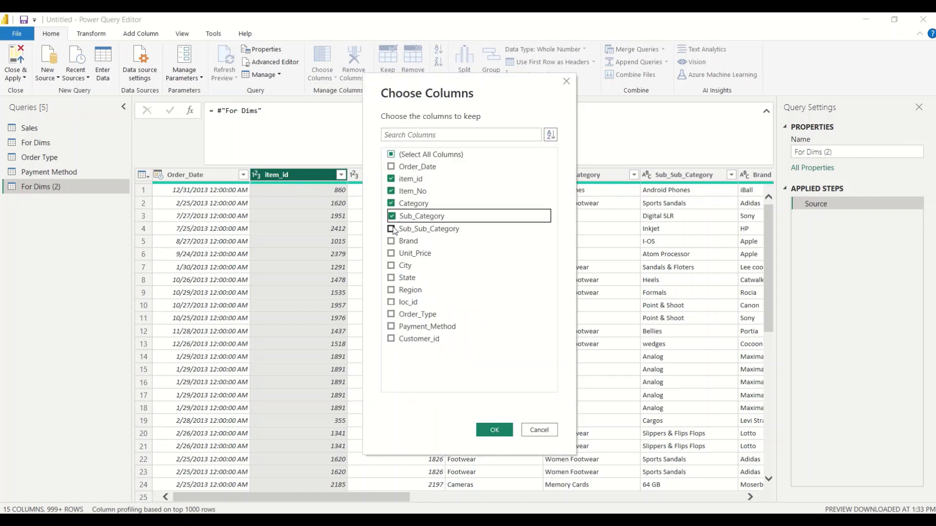
pyautogui.click(390, 228)
pyautogui.click(391, 241)
pyautogui.click(489, 430)
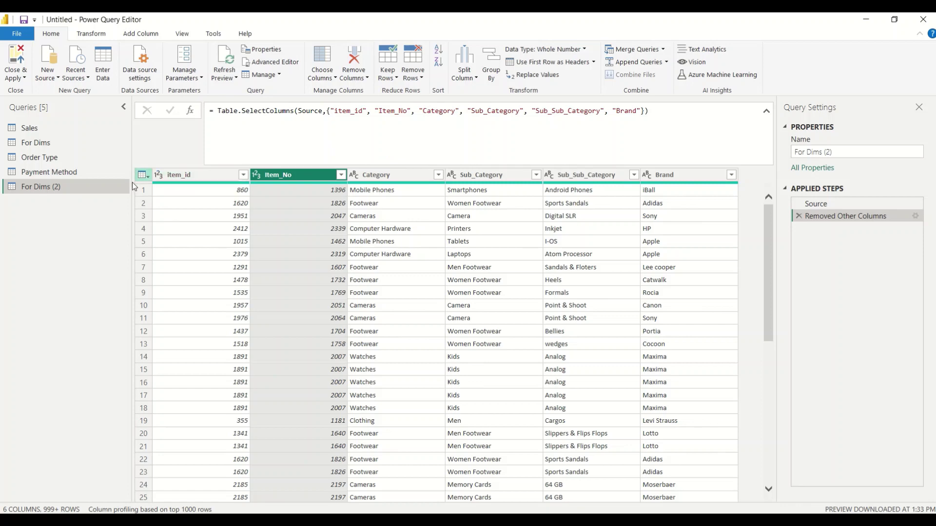
# In the For Dims (2) M code, merge the two steps into Source, using Table.SelectColumns directly on #"For Dims".
pyautogui.rightClick(46, 190)
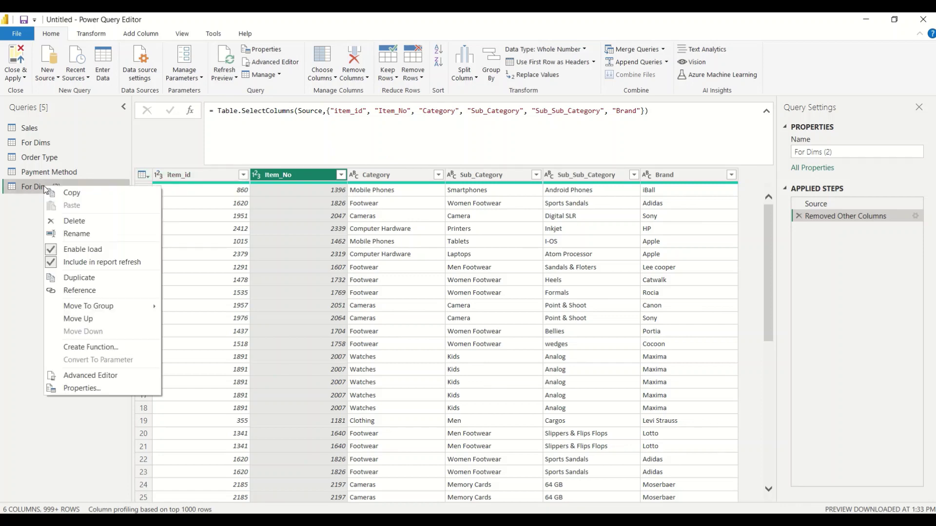
pyautogui.click(110, 376)
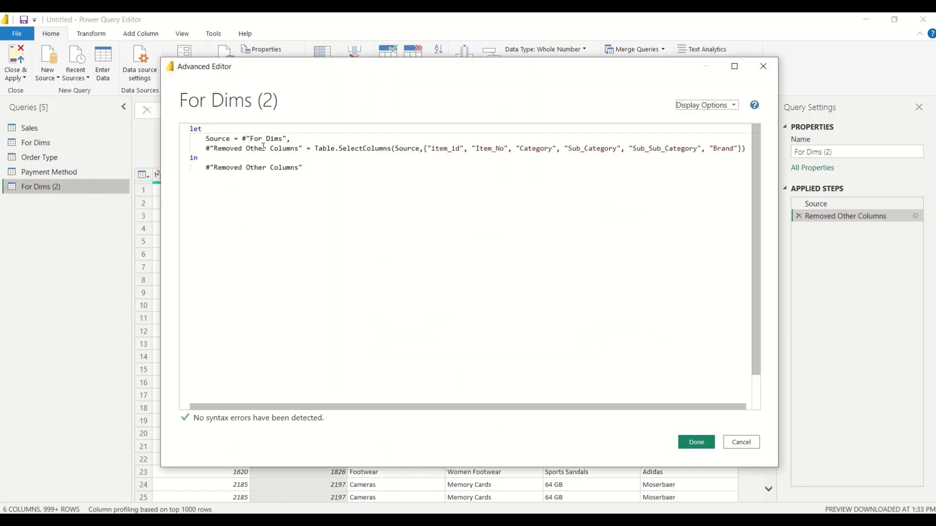
pyautogui.moveTo(287, 141); pyautogui.dragTo(244, 138)
pyautogui.hotkey('ctrl', 'c')
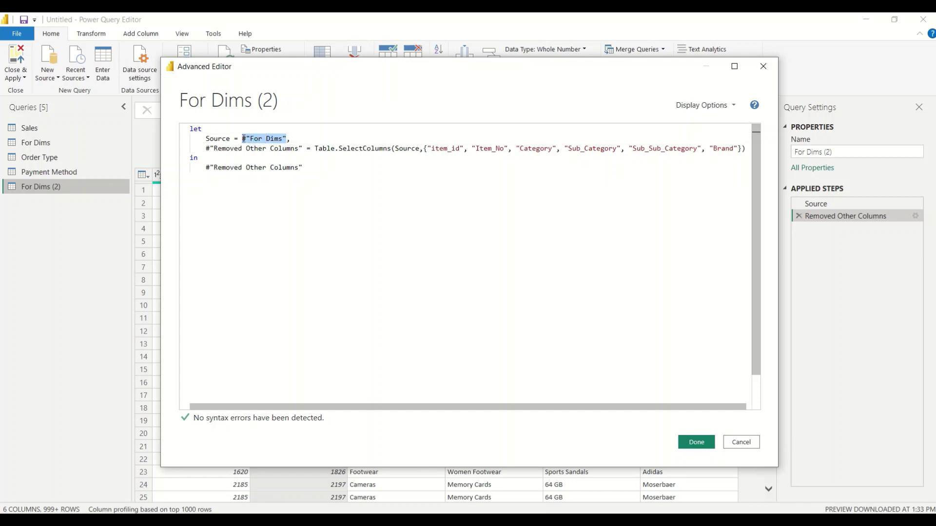
pyautogui.moveTo(305, 149); pyautogui.dragTo(243, 139)
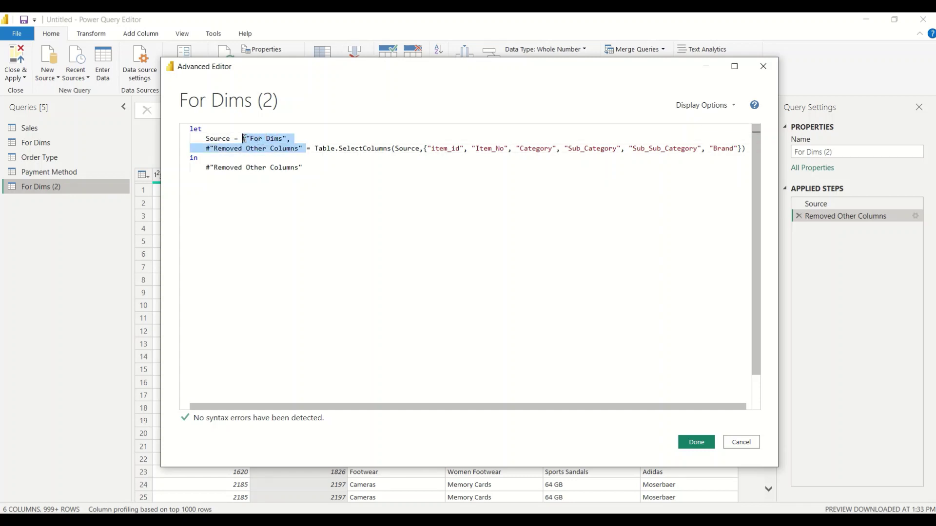
pyautogui.press('BackSpace')
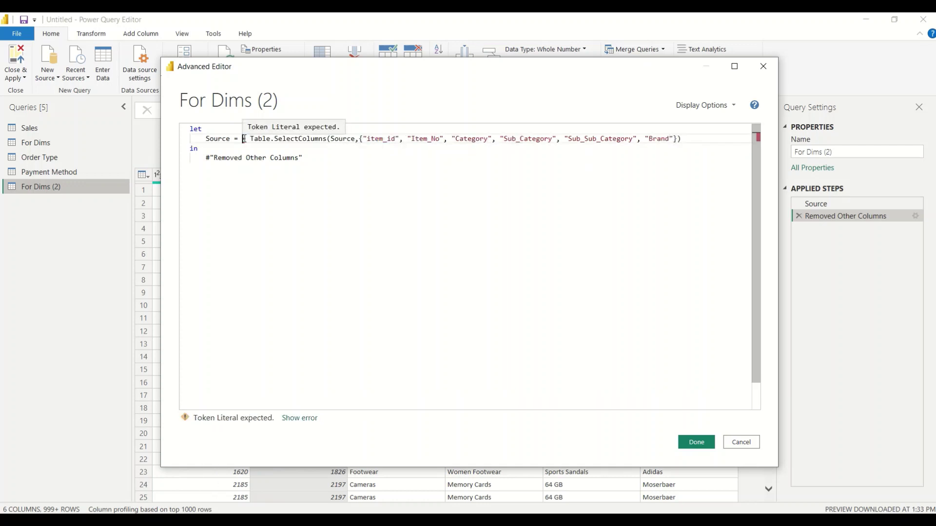
pyautogui.doubleClick(343, 139)
pyautogui.hotkey('ctrl', 'v')
pyautogui.hotkey('ctrl', 'End')
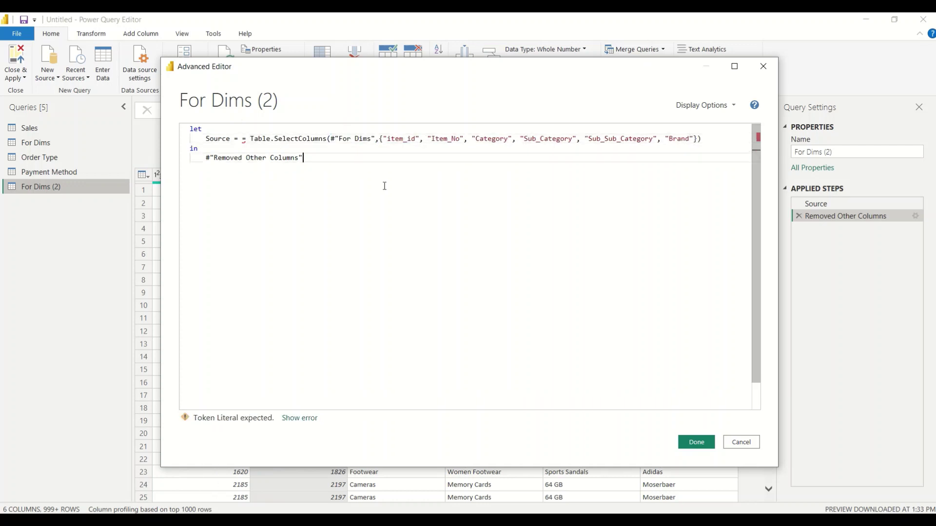
# Complete the For Dims (2) M code by returning Source after in and removing the extra equals sign from the Source line.
pyautogui.doubleClick(217, 140)
pyautogui.hotkey('ctrl', 'c')
pyautogui.moveTo(318, 166); pyautogui.dragTo(202, 159)
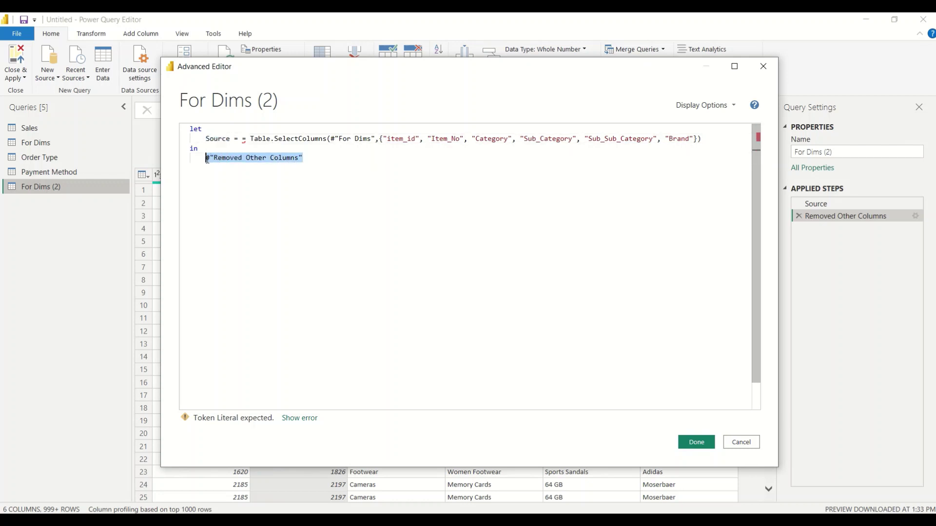
pyautogui.hotkey('ctrl', 'v')
pyautogui.click(238, 141)
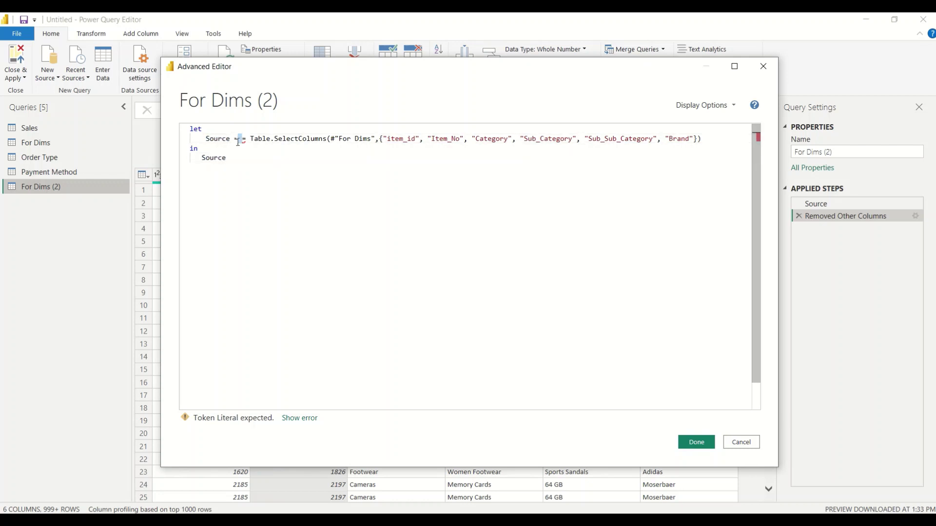
pyautogui.press('BackSpace')
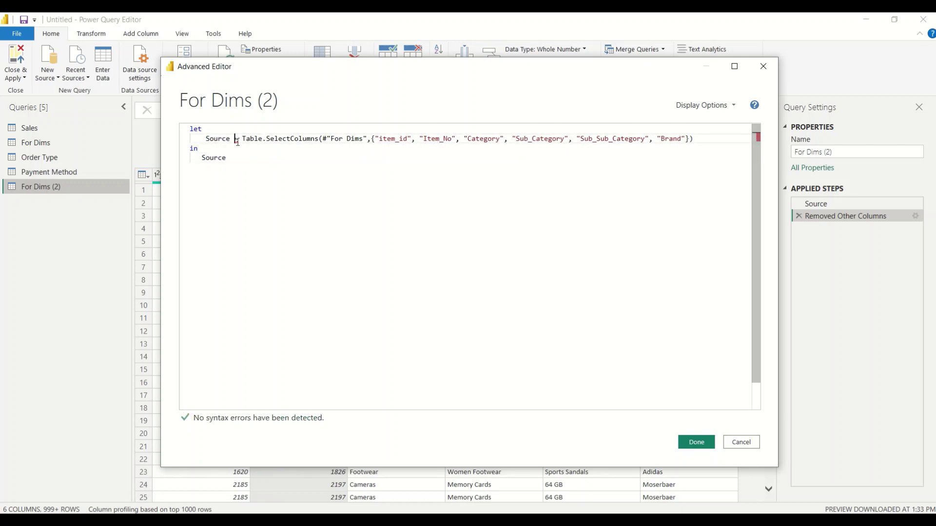
pyautogui.doubleClick(274, 140)
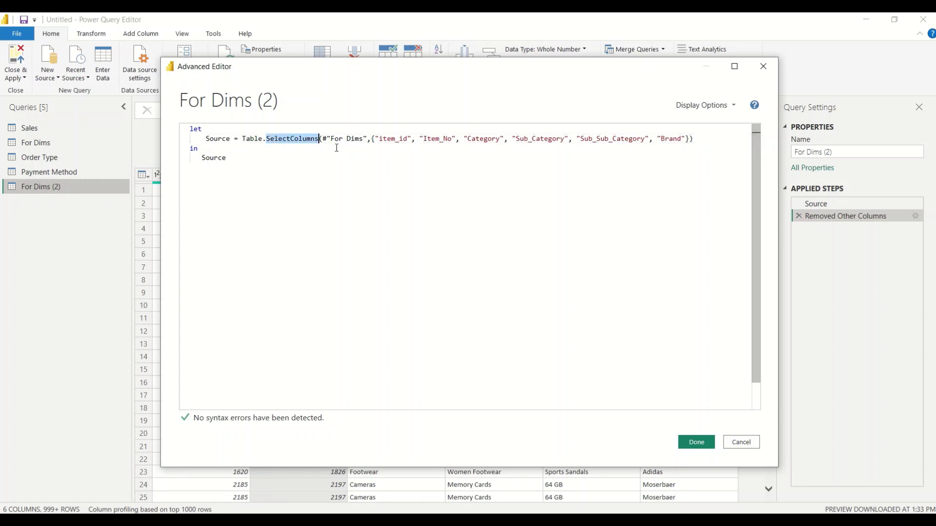
pyautogui.click(696, 139)
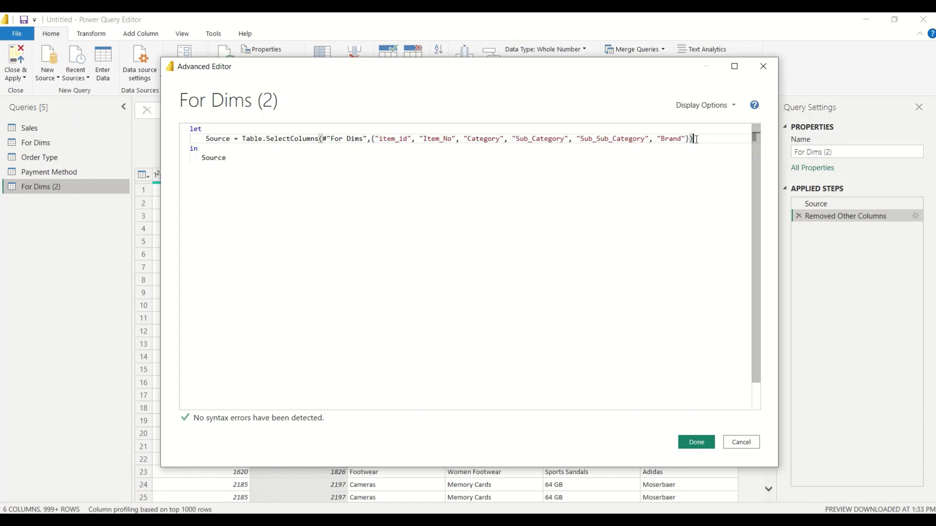
pyautogui.click(244, 140)
pyautogui.write('Table.')
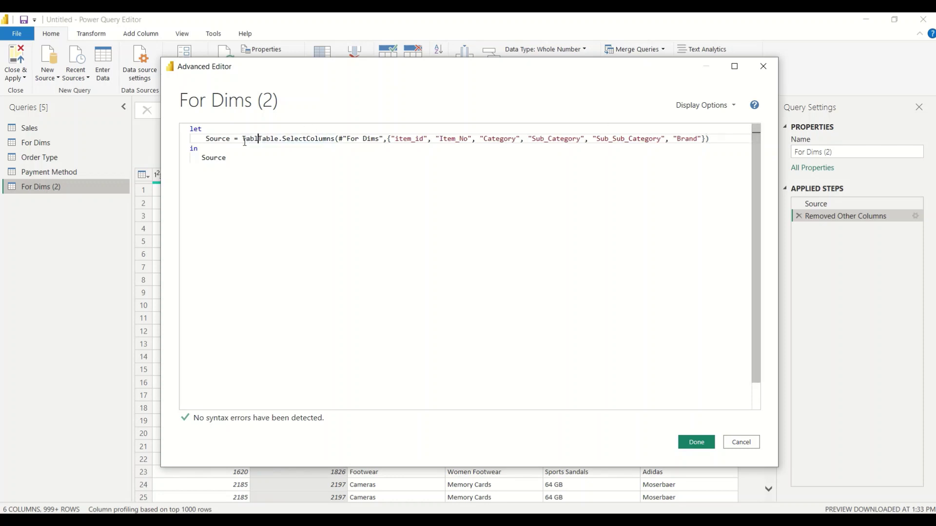
pyautogui.write('Dis')
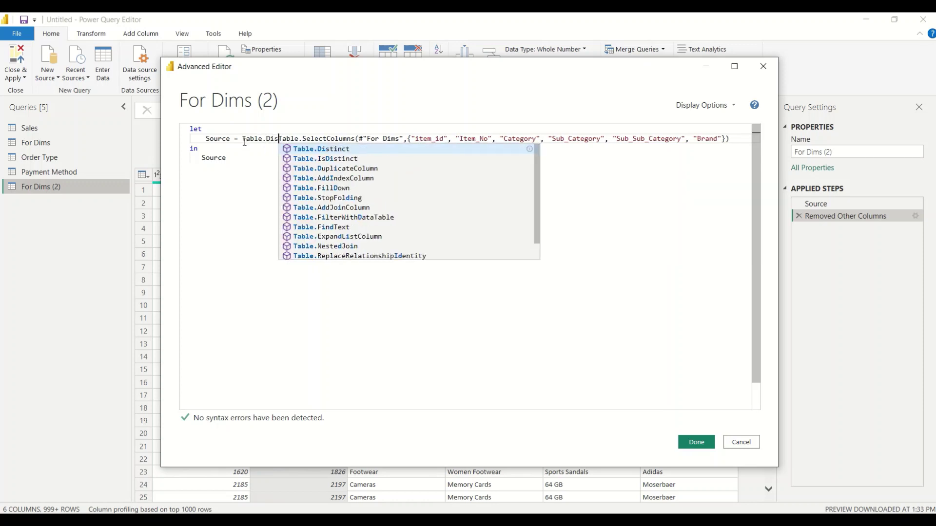
pyautogui.press('BackSpace')
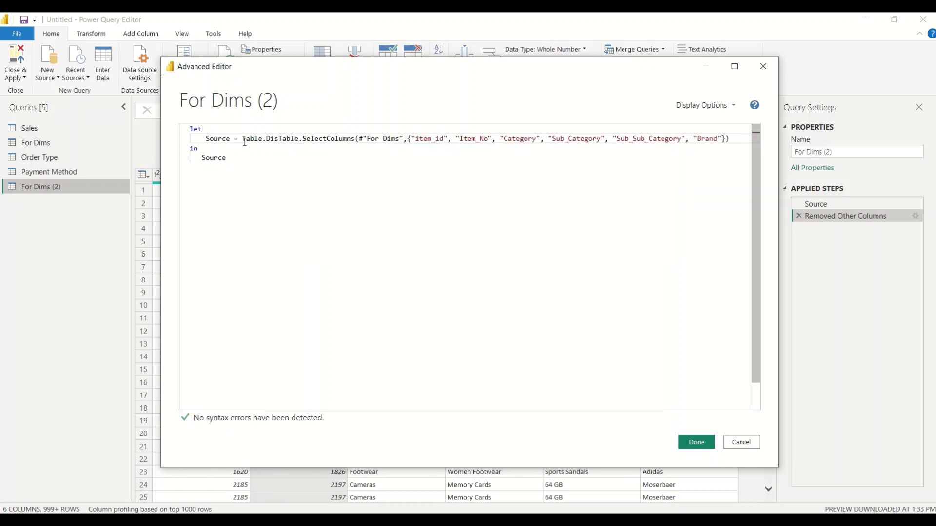
pyautogui.press('BackSpace')
pyautogui.press('BackSpace')
pyautogui.press('BackSpace')
pyautogui.press('BackSpace')
pyautogui.press('BackSpace')
pyautogui.press('BackSpace')
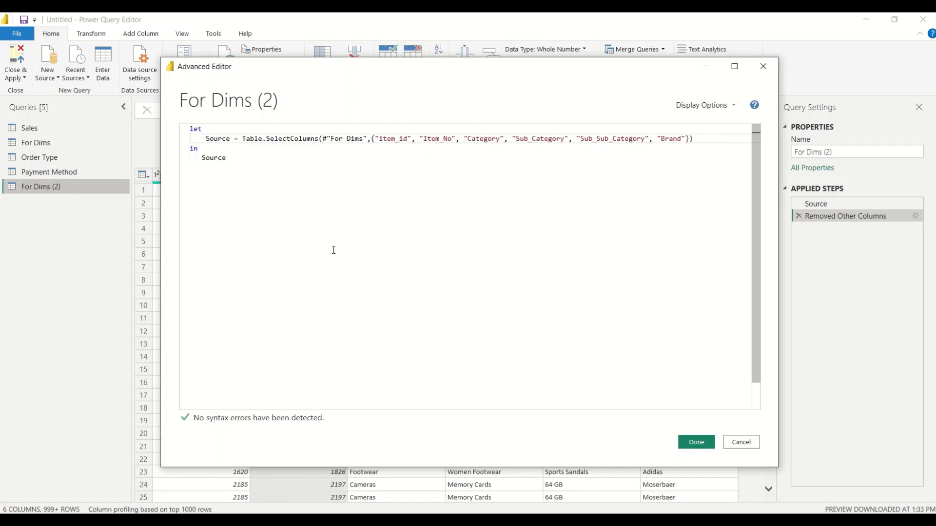
# Apply the edited M code and rename the For Dims (2) query as item.
pyautogui.click(696, 442)
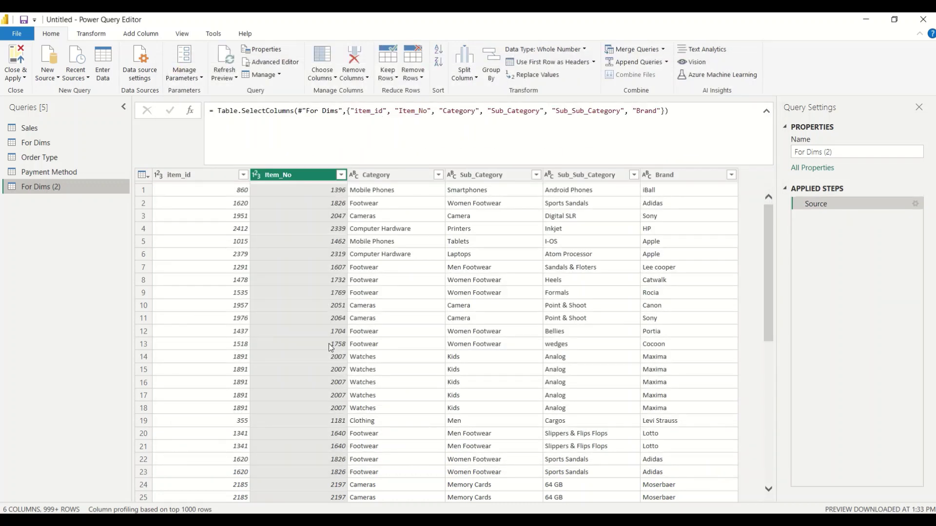
pyautogui.doubleClick(41, 192)
pyautogui.write('item')
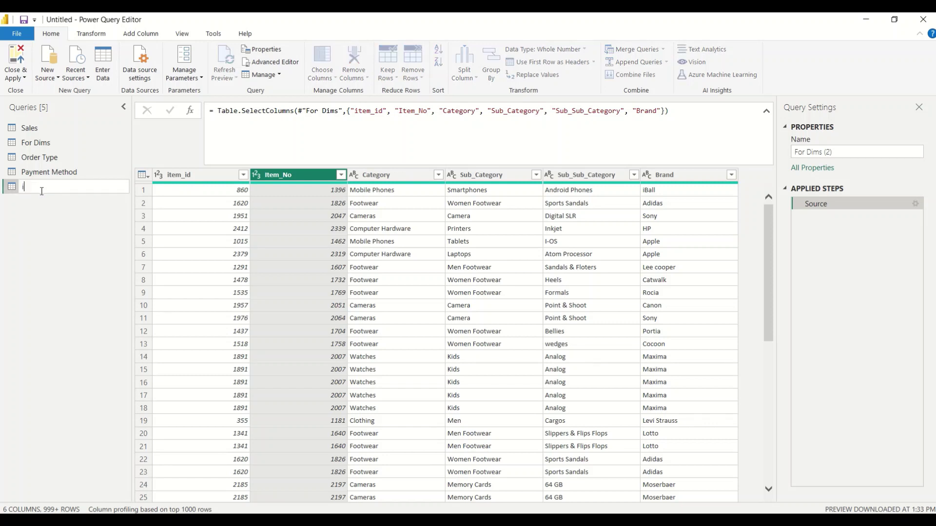
pyautogui.click(60, 242)
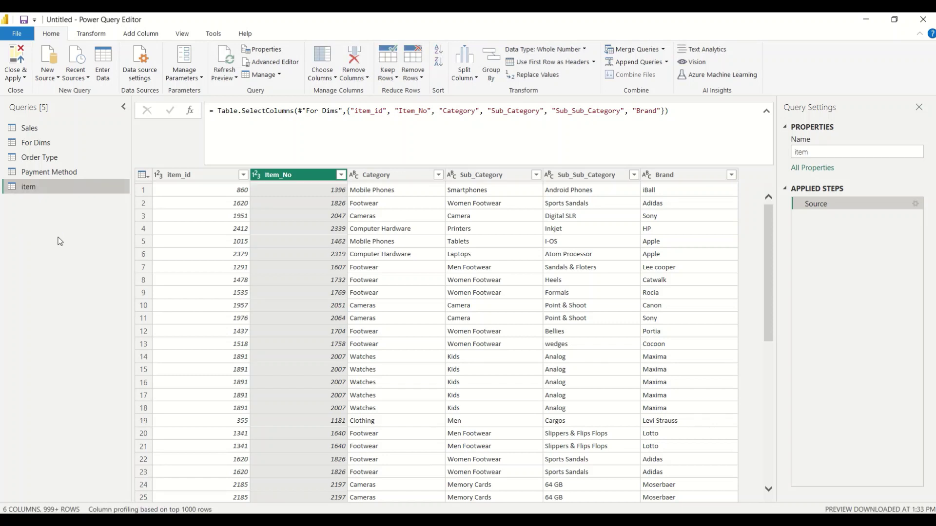
pyautogui.click(190, 179)
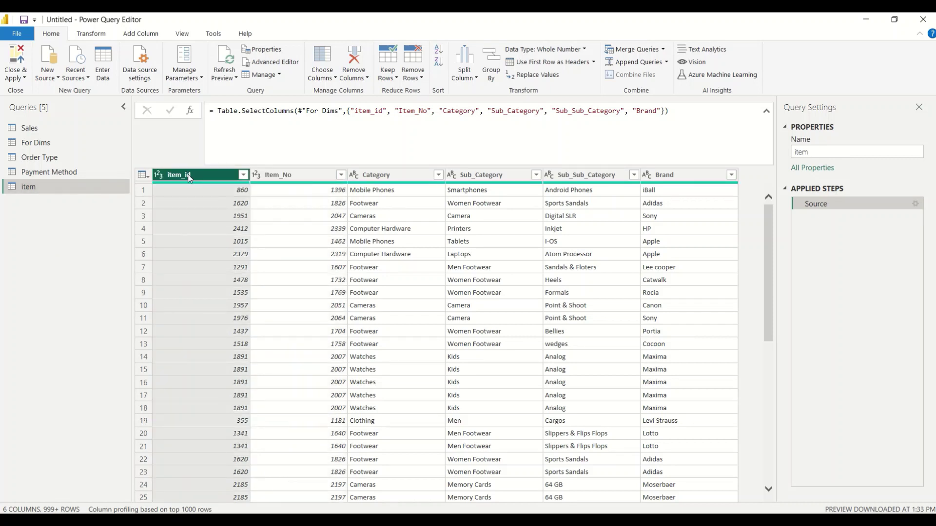
pyautogui.rightClick(190, 179)
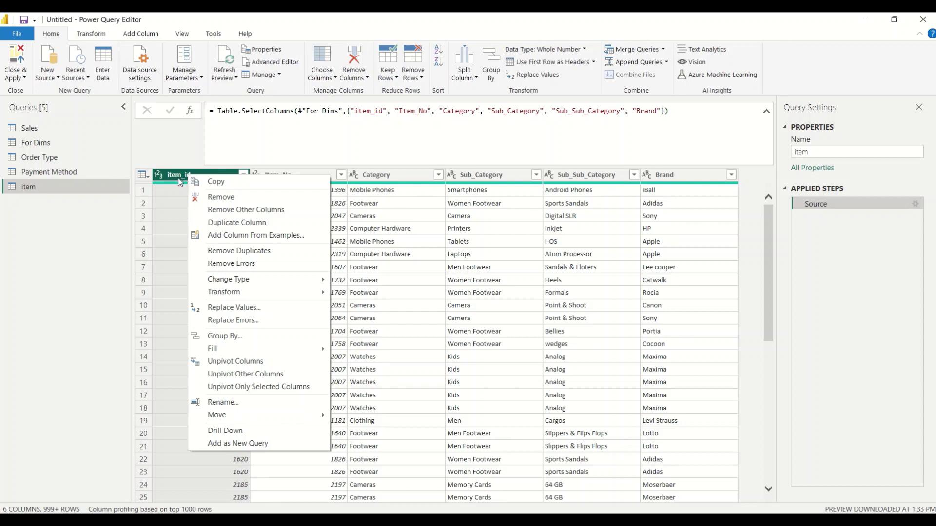
pyautogui.click(69, 248)
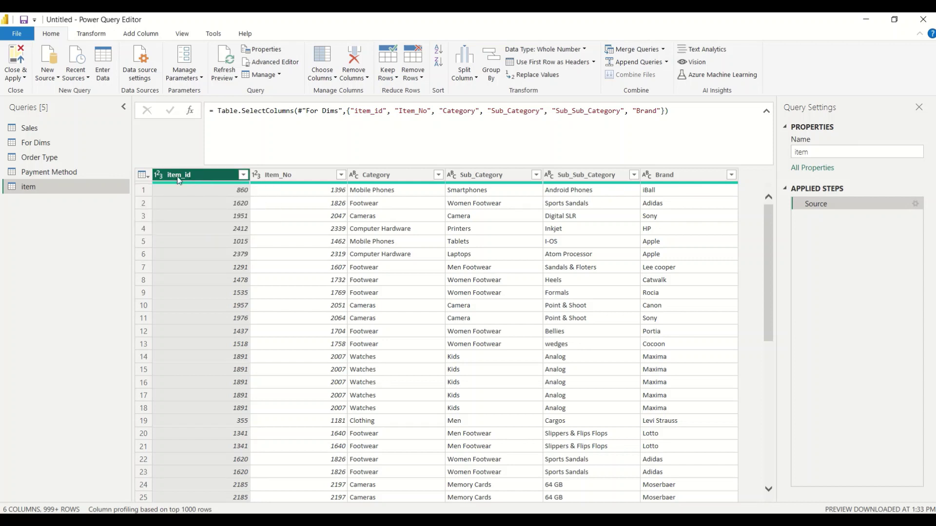
pyautogui.click(142, 174)
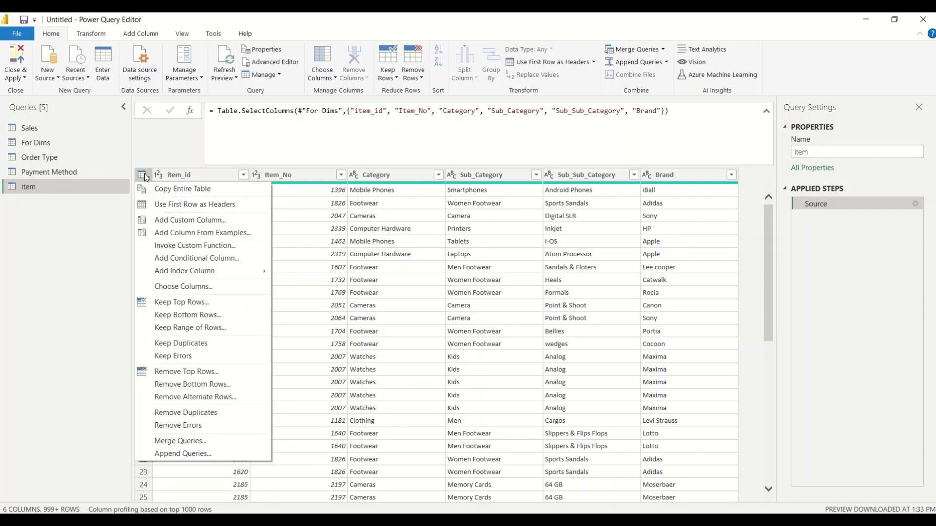
pyautogui.click(415, 77)
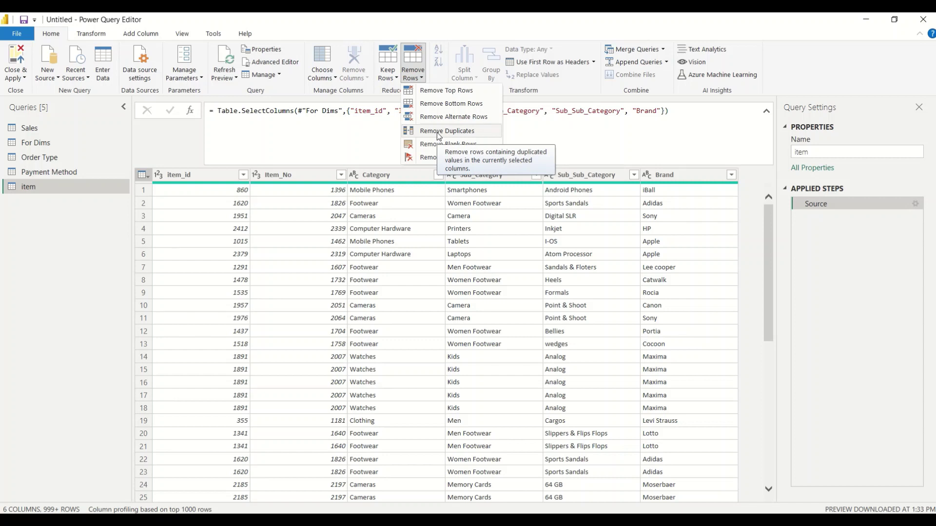
pyautogui.click(170, 175)
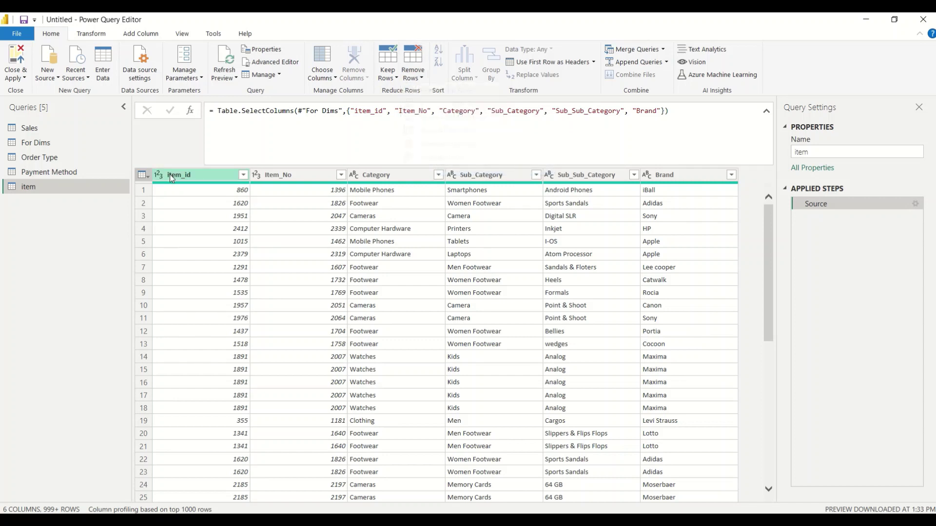
# Remove duplicate rows from the item query based on the item_id column.
pyautogui.click(169, 174)
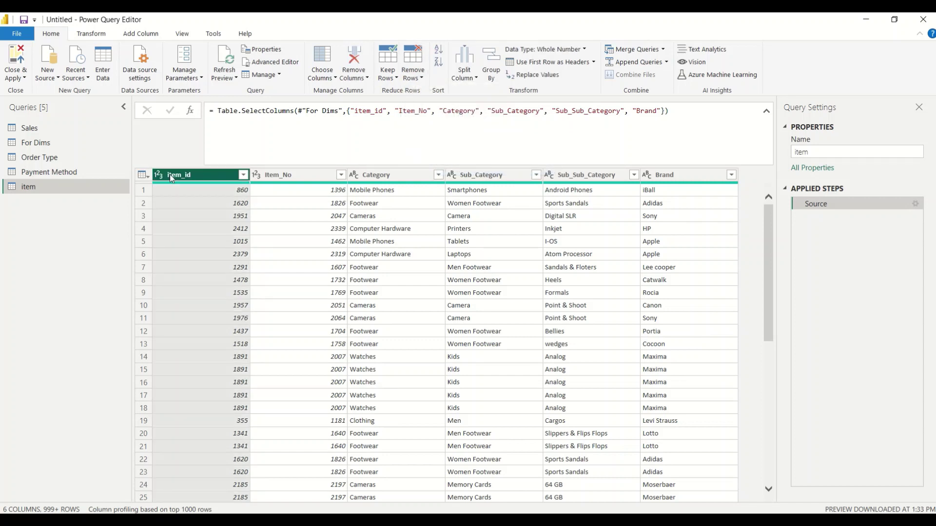
pyautogui.click(419, 80)
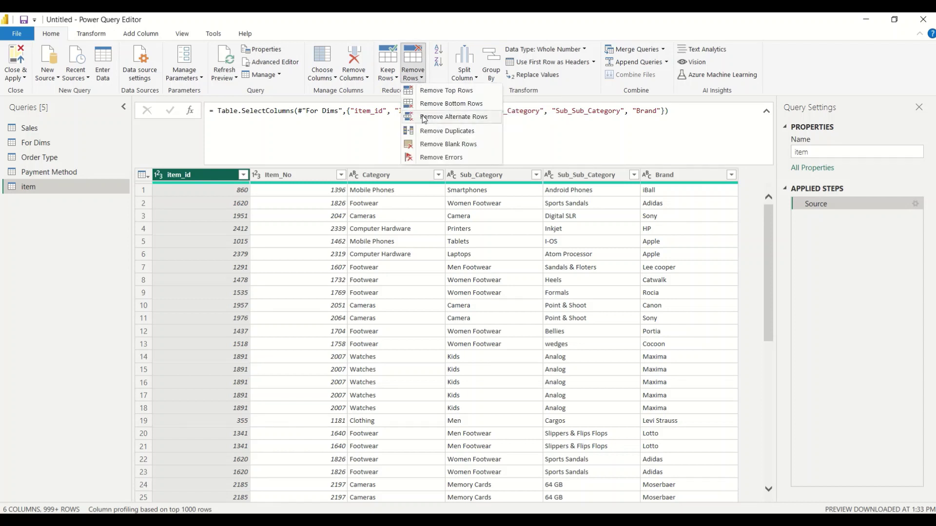
pyautogui.click(430, 132)
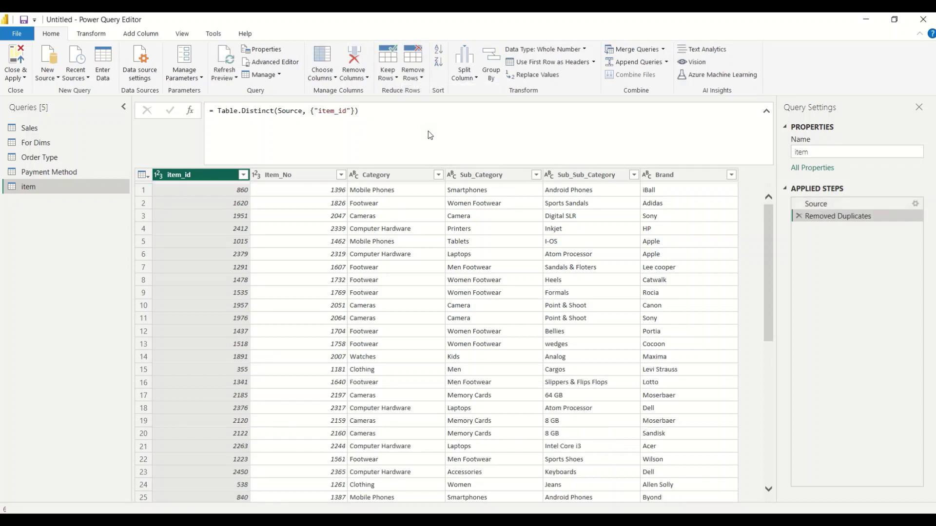
pyautogui.doubleClick(290, 110)
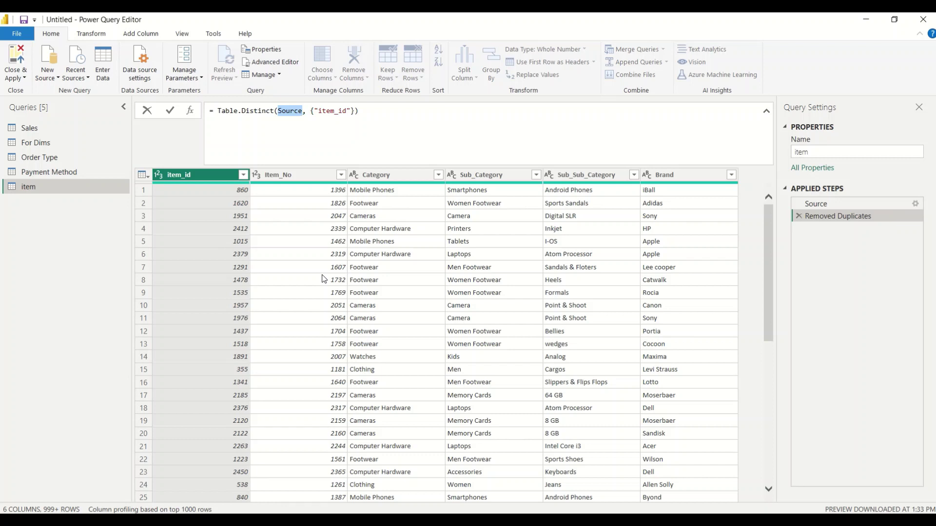
# Rename the item_id column as Item Id.
pyautogui.click(179, 178)
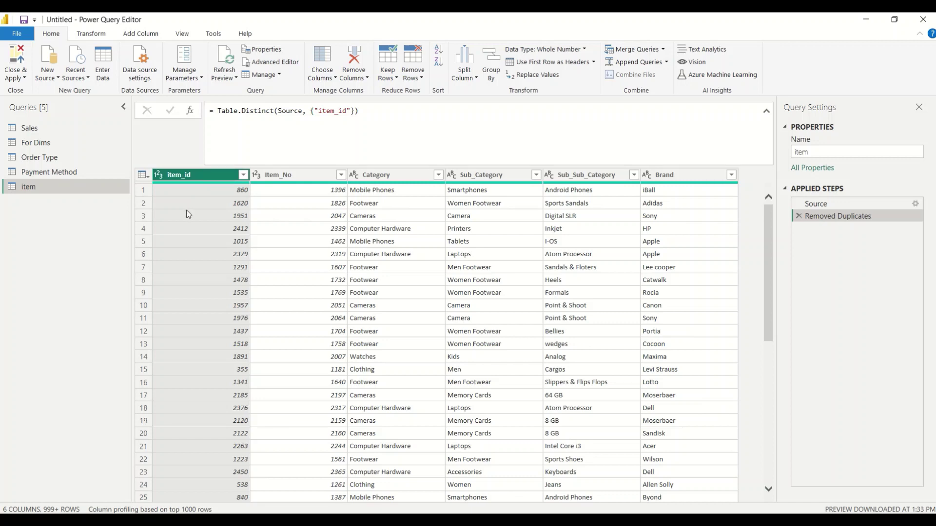
pyautogui.doubleClick(181, 176)
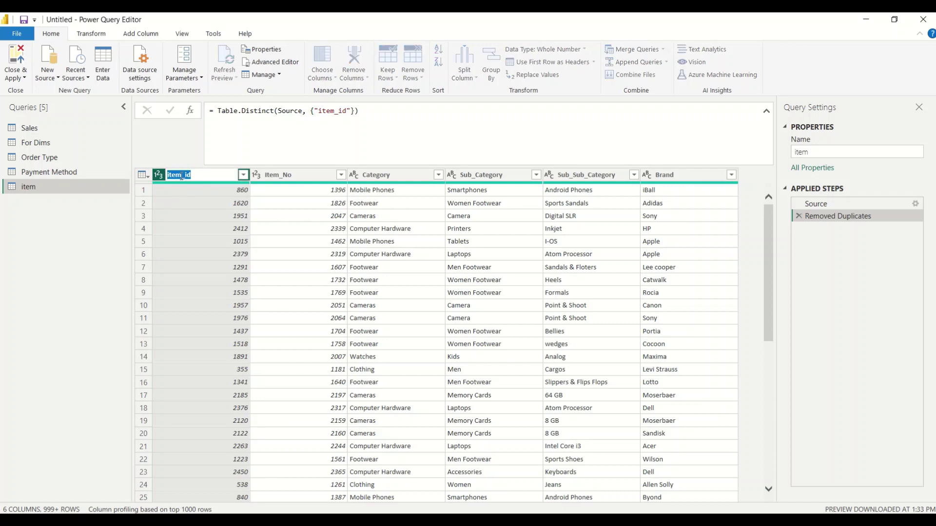
pyautogui.write('Item')
pyautogui.write('Iu')
pyautogui.write(' Id')
pyautogui.press('Return')
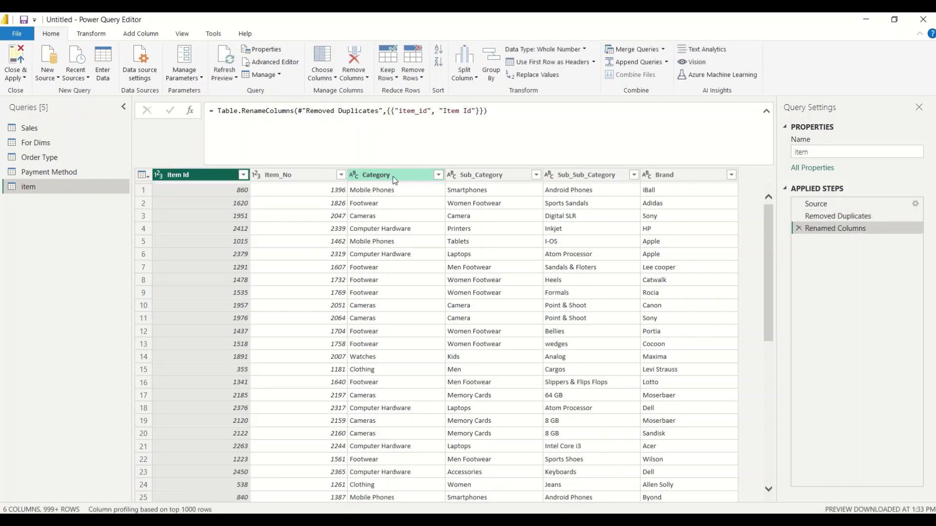
# Rename the Sub_Category and Sub_Sub_Category columns as Sub Category and Sub Sub Category.
pyautogui.doubleClick(473, 174)
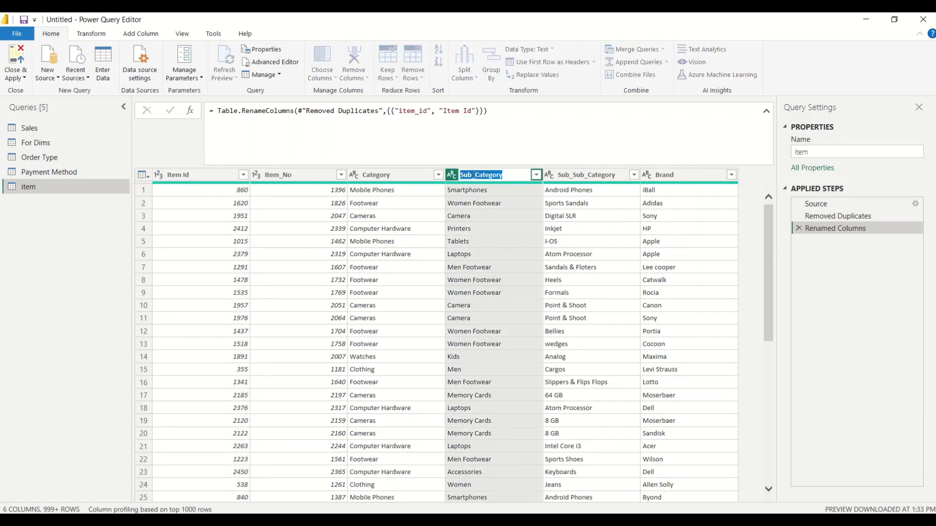
pyautogui.click(474, 174)
pyautogui.press('BackSpace')
pyautogui.doubleClick(574, 176)
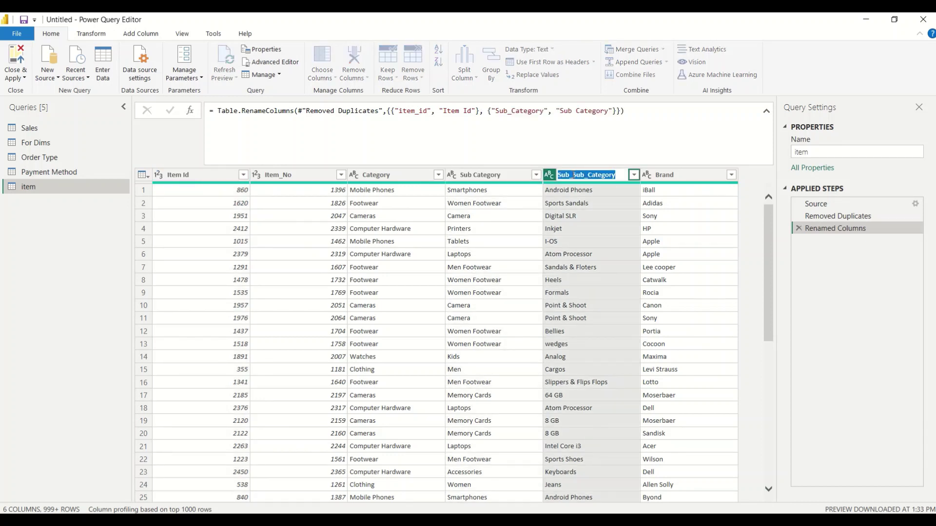
pyautogui.click(573, 176)
pyautogui.press('BackSpace')
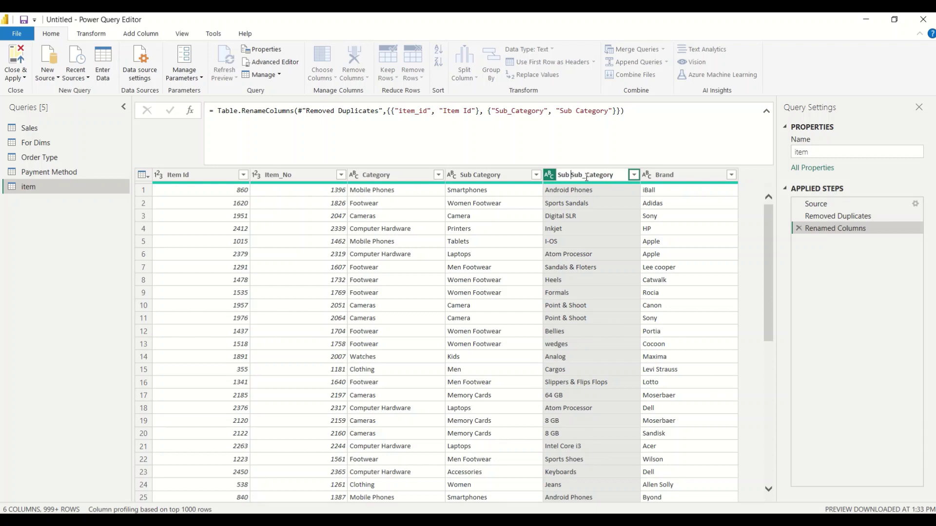
pyautogui.click(586, 176)
pyautogui.press('BackSpace')
pyautogui.press('Return')
# Remove Item_No from the column list in the item query's Source step, and return to the Renamed Columns step.
pyautogui.click(810, 215)
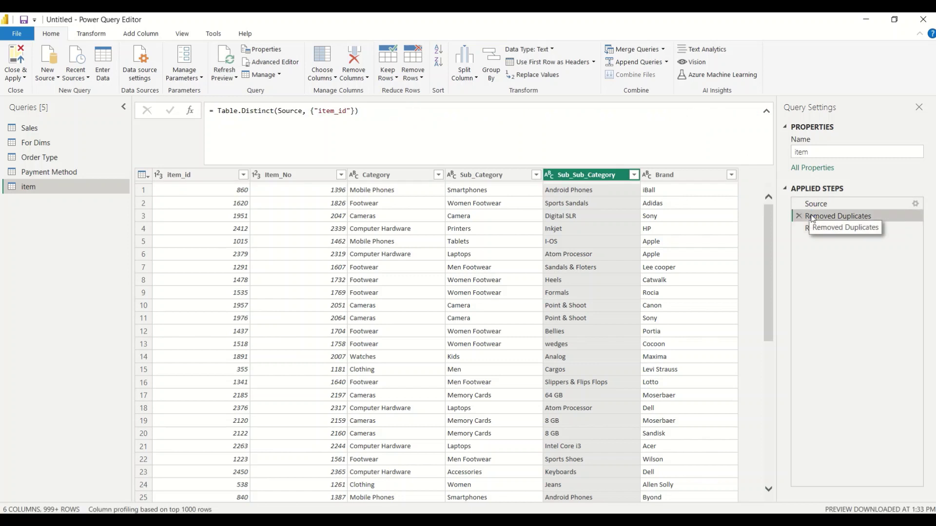
pyautogui.click(812, 203)
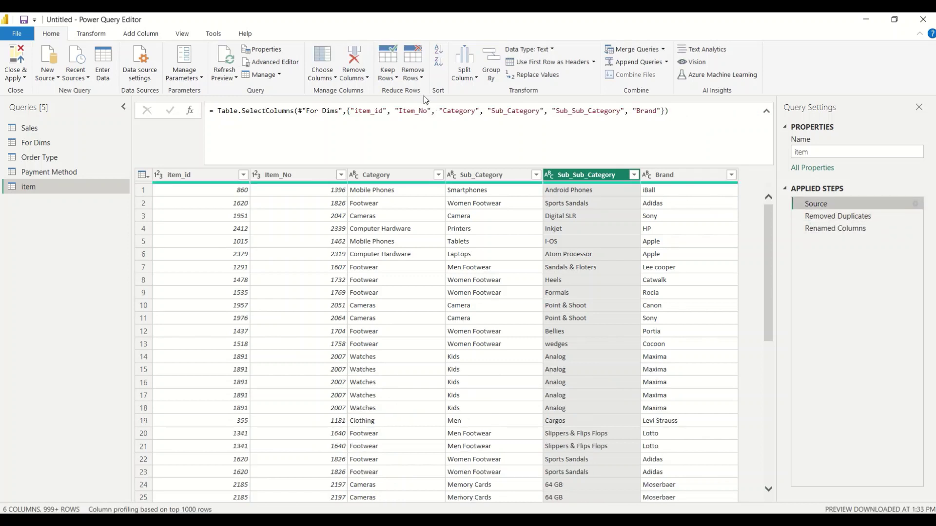
pyautogui.moveTo(393, 111); pyautogui.dragTo(436, 109)
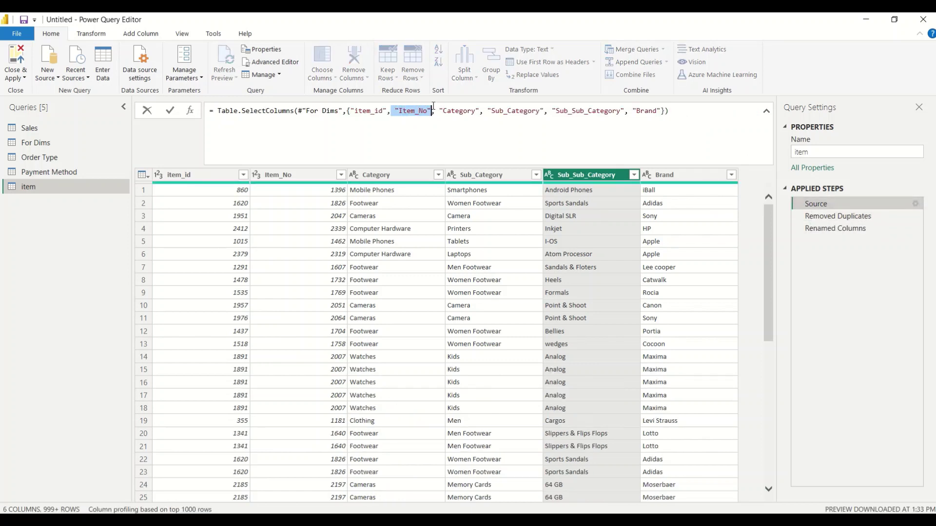
pyautogui.press('Delete')
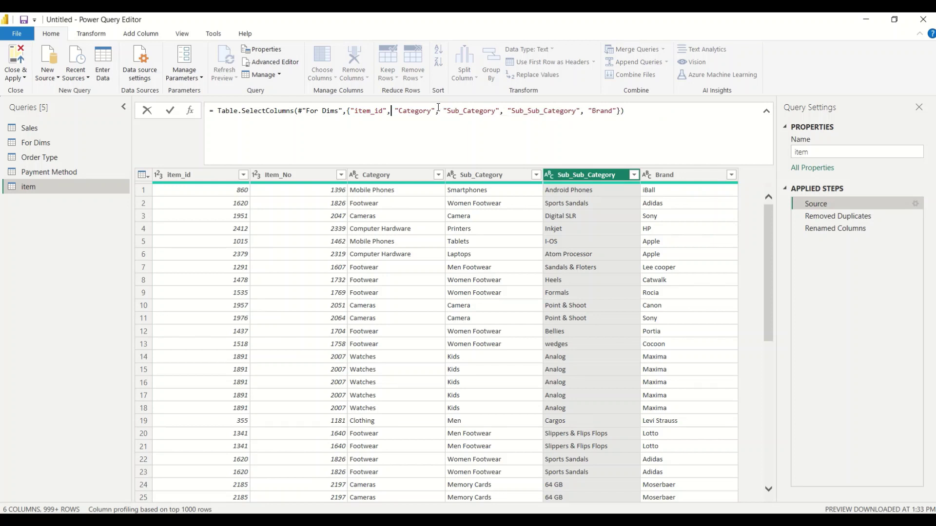
pyautogui.click(60, 286)
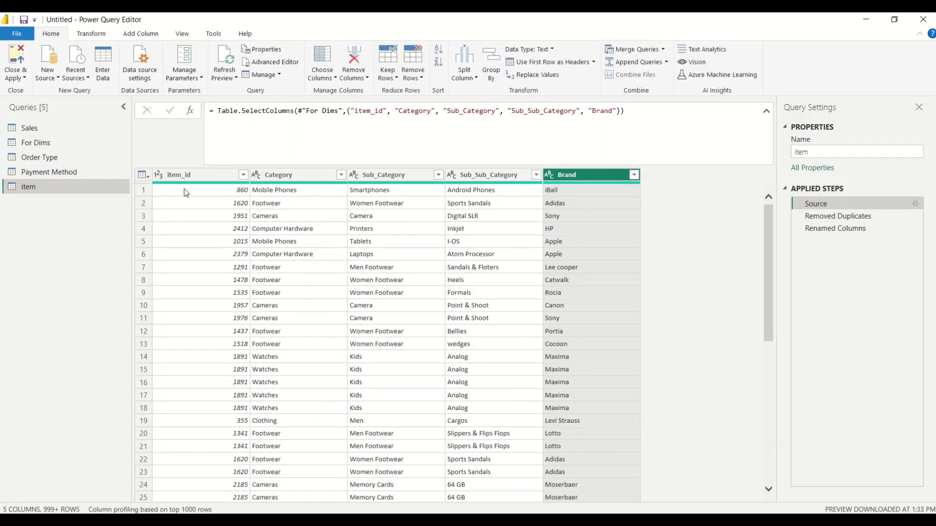
pyautogui.click(824, 228)
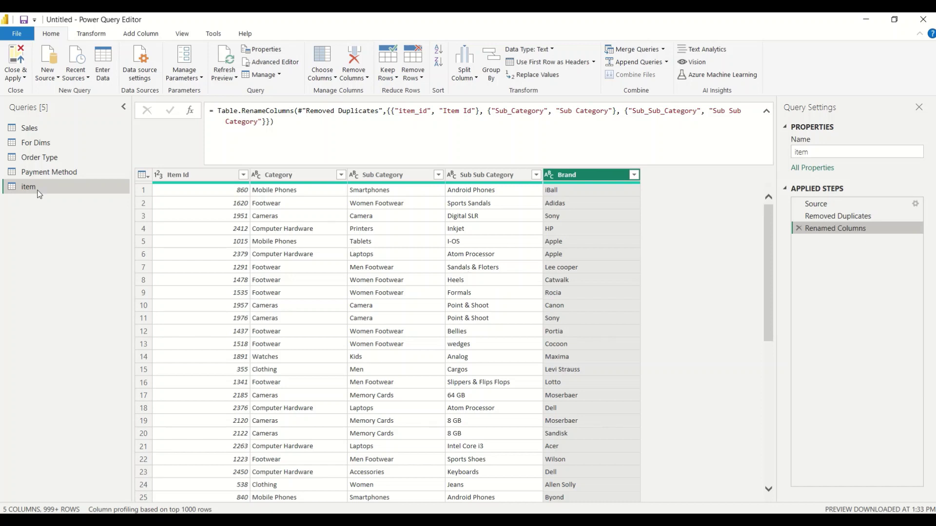
# Create a new query that references the For Dims query.
pyautogui.rightClick(35, 144)
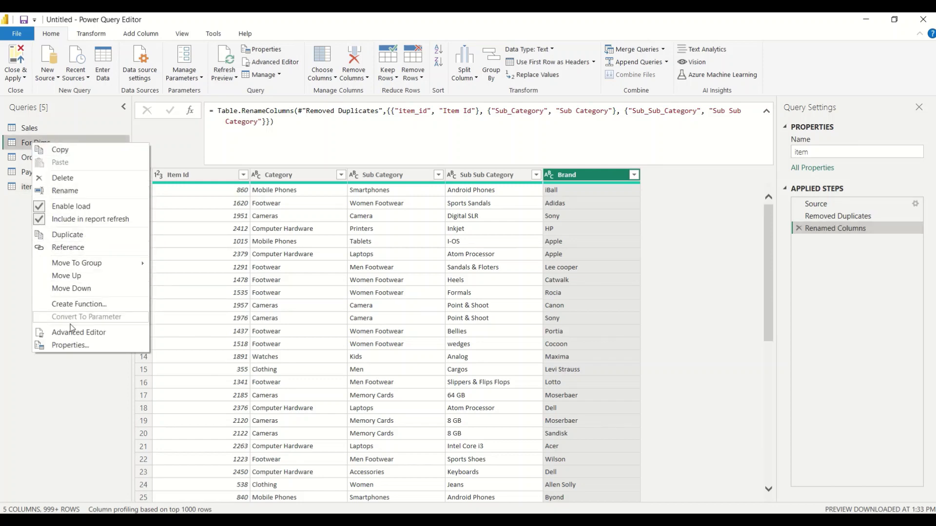
pyautogui.click(66, 247)
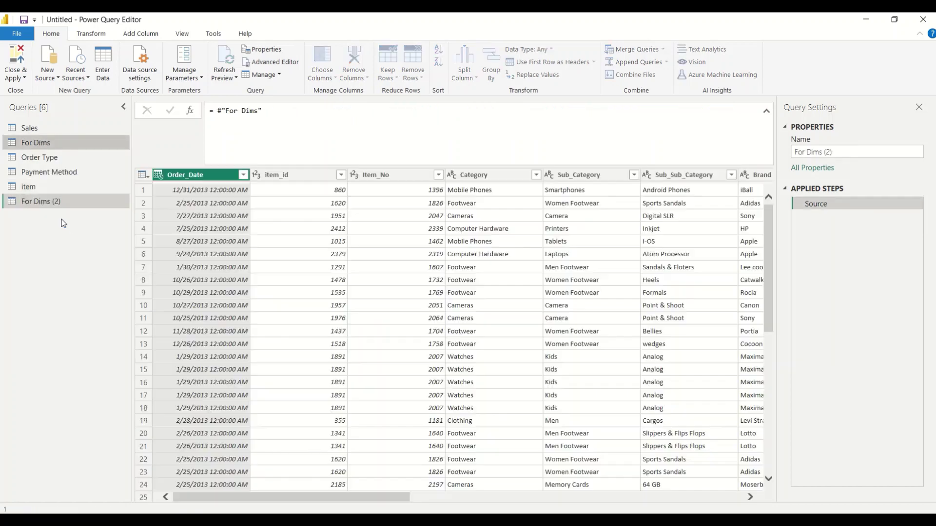
# Keep only the City, State and loc_id columns in the new query that references For Dims.
pyautogui.moveTo(260, 496); pyautogui.dragTo(632, 498)
pyautogui.click(204, 174)
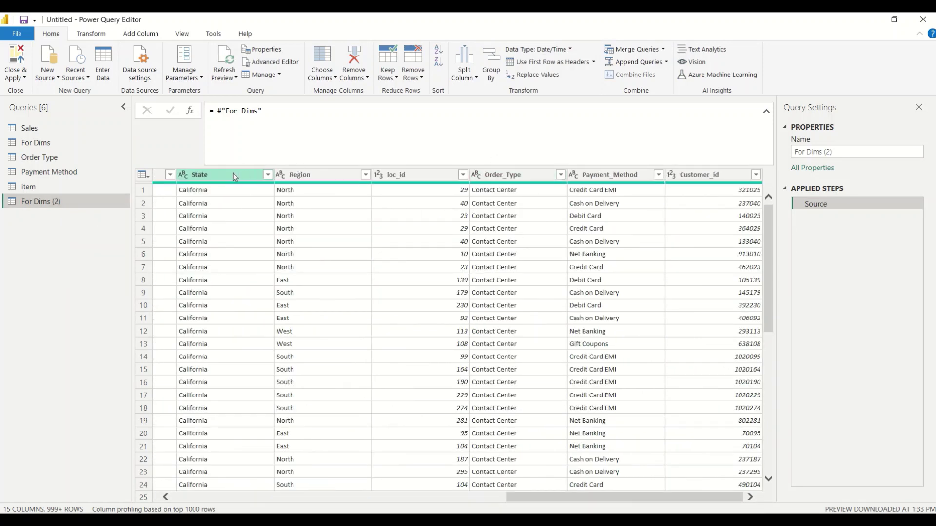
pyautogui.keyDown('shift'); pyautogui.click(162, 176); pyautogui.keyUp('shift')
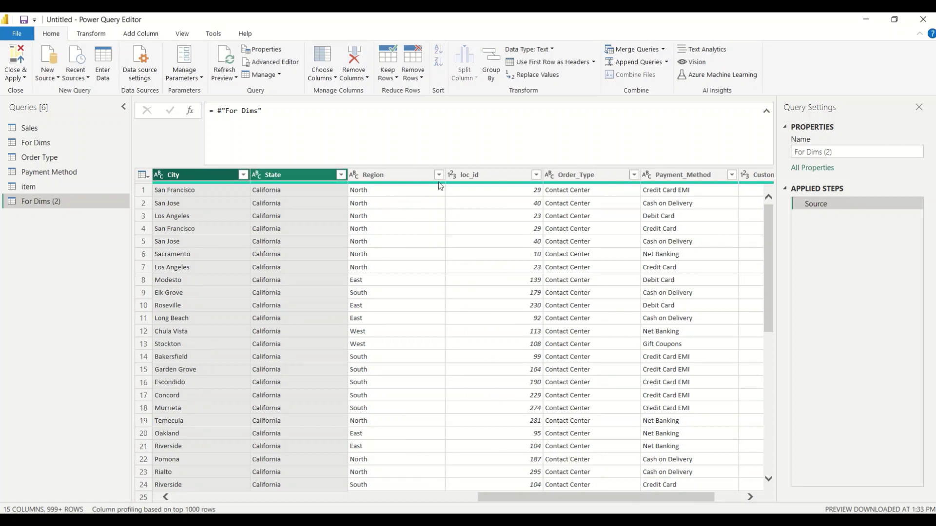
pyautogui.keyDown('shift'); pyautogui.click(469, 176); pyautogui.keyUp('shift')
pyautogui.click(211, 180)
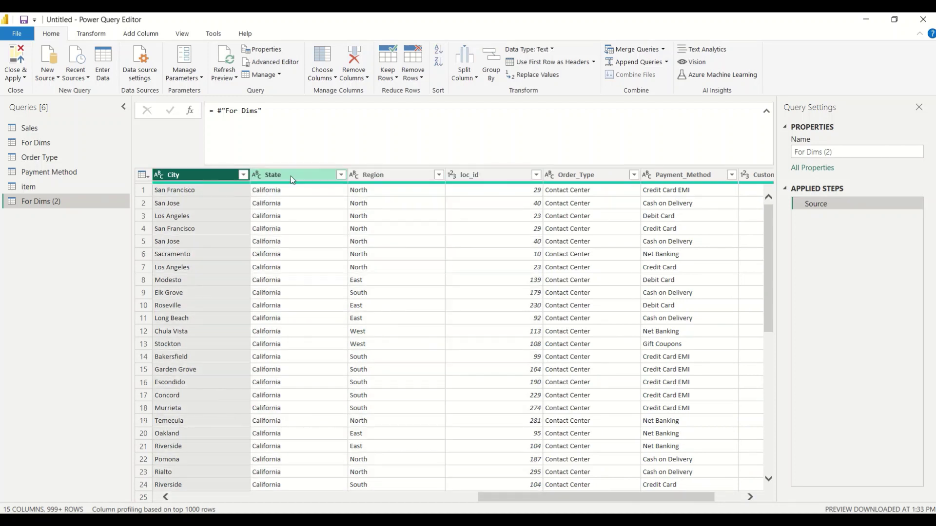
pyautogui.keyDown('ctrl'); pyautogui.click(291, 176); pyautogui.keyUp('ctrl')
pyautogui.keyDown('ctrl'); pyautogui.click(464, 174); pyautogui.keyUp('ctrl')
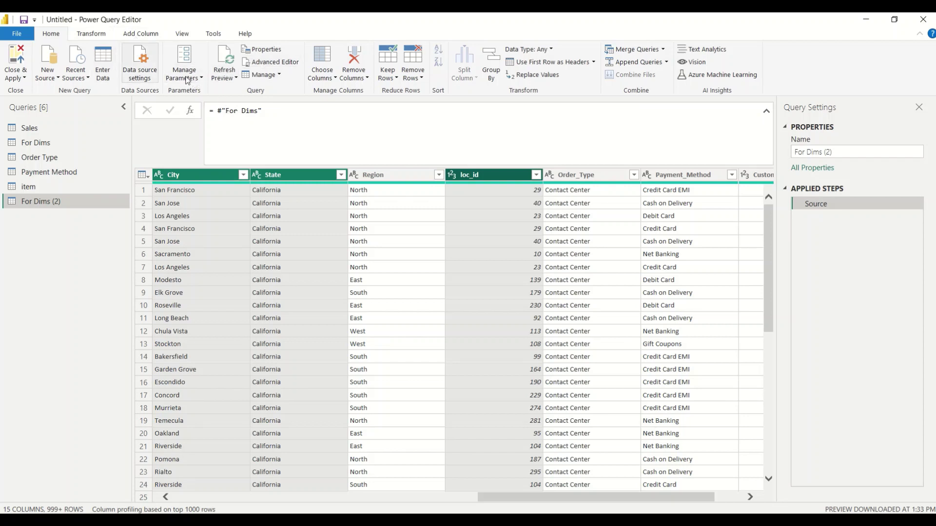
pyautogui.click(322, 74)
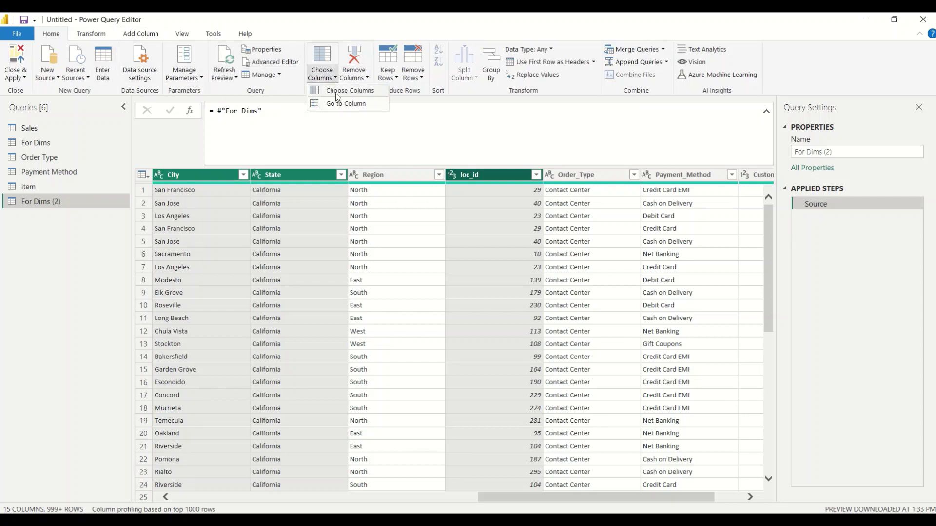
pyautogui.click(341, 90)
pyautogui.click(397, 155)
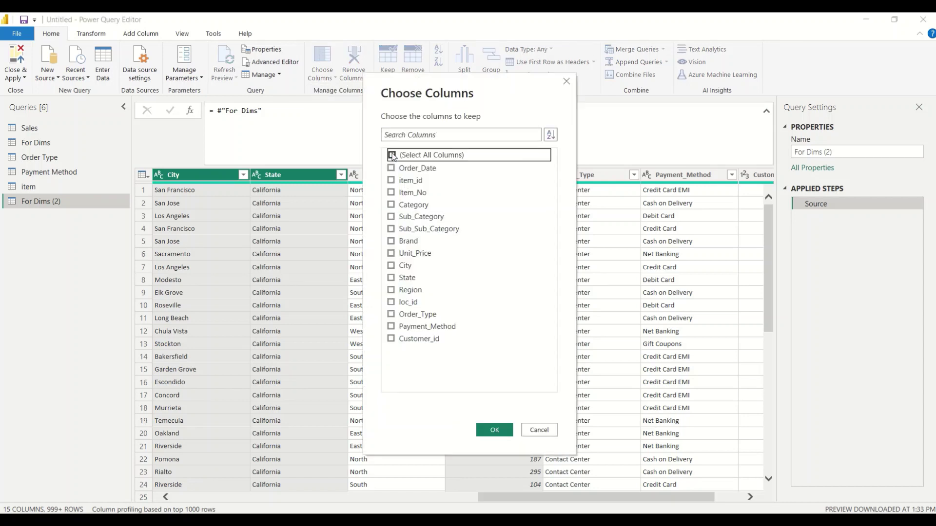
pyautogui.click(391, 265)
pyautogui.click(391, 278)
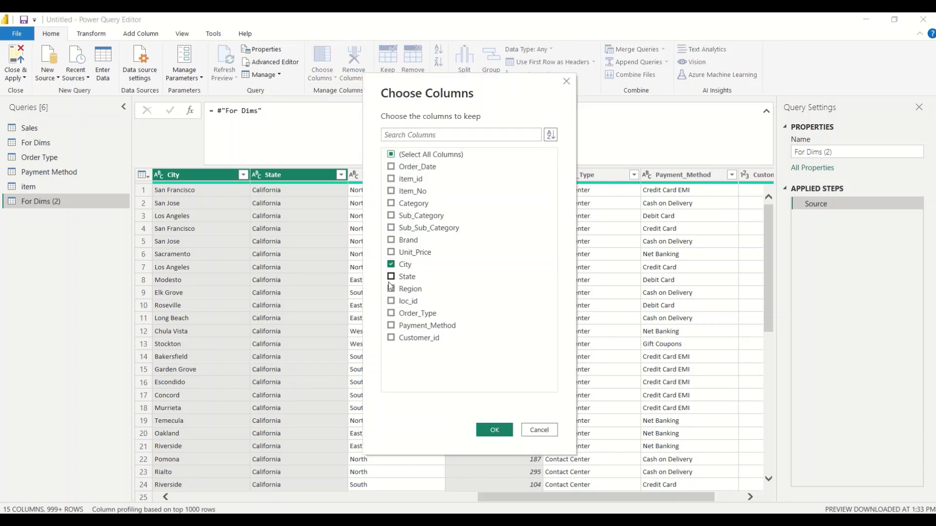
pyautogui.click(390, 302)
pyautogui.click(494, 430)
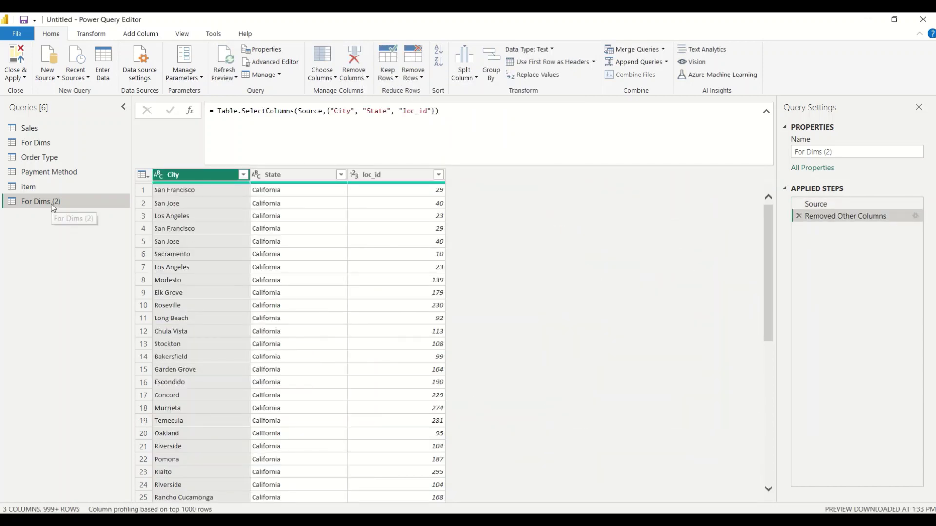
# Select the loc_id column in the new location query and bring up the operations available for it.
pyautogui.rightClick(175, 175)
pyautogui.click(418, 184)
pyautogui.rightClick(404, 178)
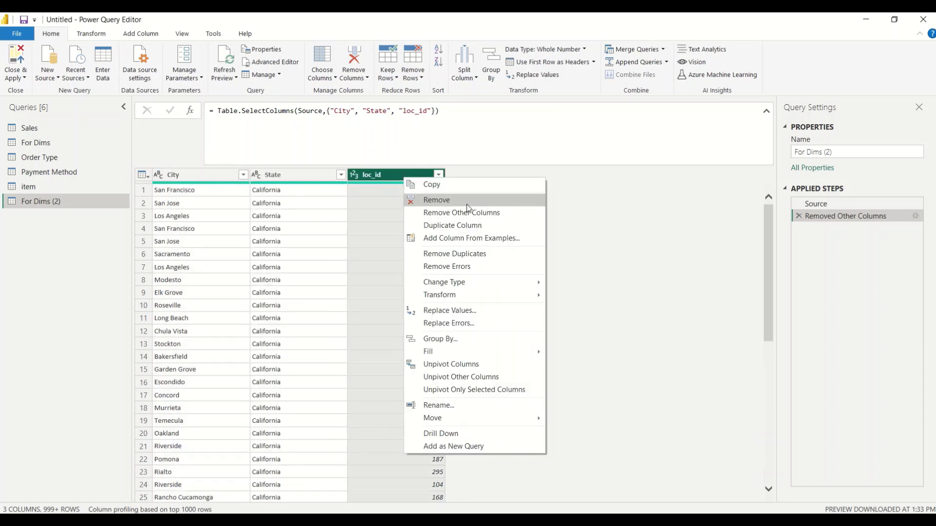
# Remove duplicate rows from the For Dims (2) query based on the loc_id column.
pyautogui.click(585, 213)
pyautogui.click(413, 72)
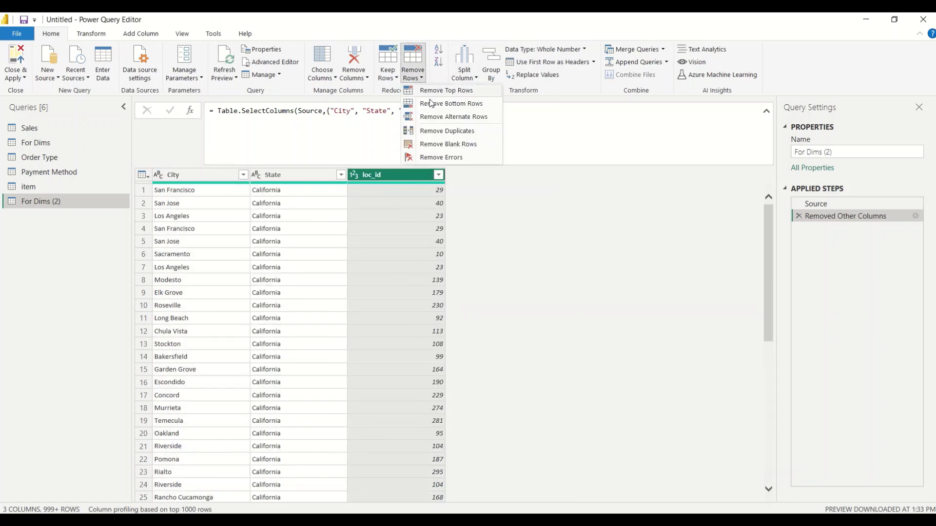
pyautogui.click(434, 136)
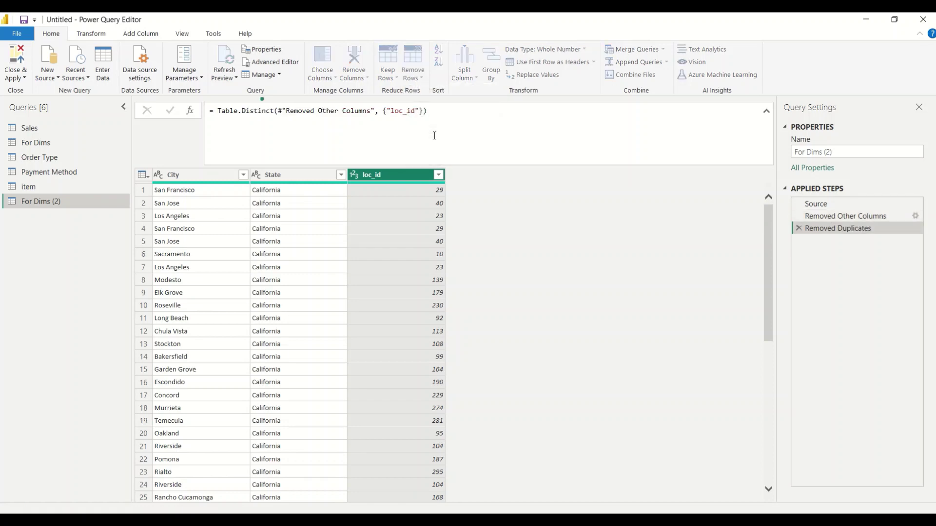
# In the For Dims (2) query code, merge the first two steps into Source = Table.SelectColumns(#"For Dims",{"City", "State", "loc_id"}).
pyautogui.rightClick(48, 204)
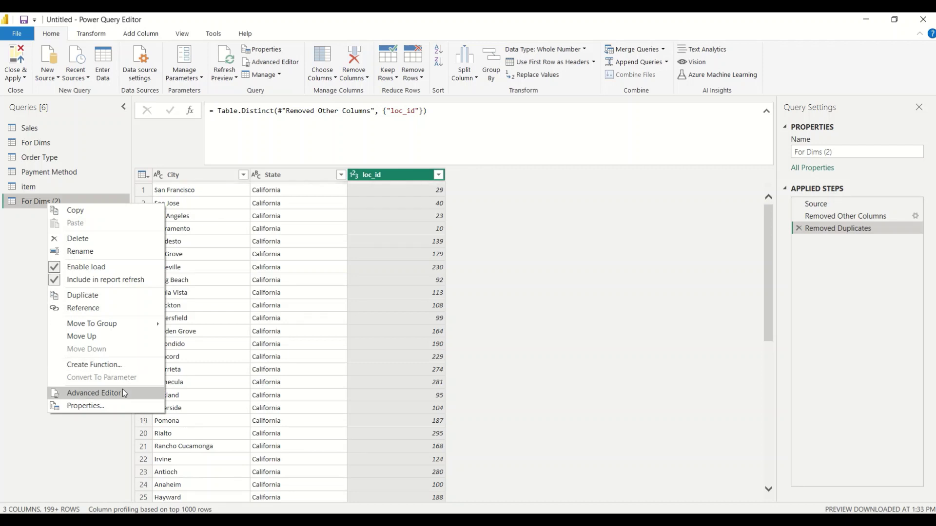
pyautogui.click(122, 389)
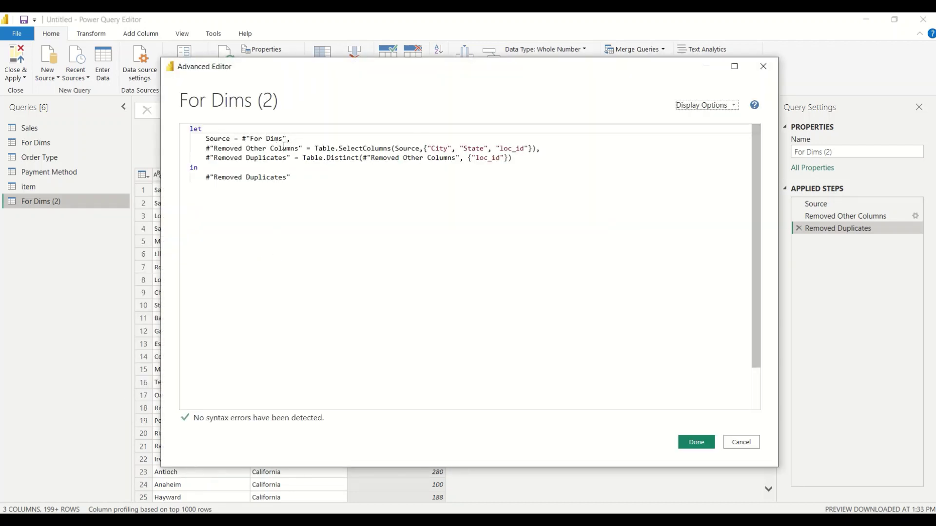
pyautogui.moveTo(287, 139); pyautogui.dragTo(243, 138)
pyautogui.hotkey('ctrl', 'c')
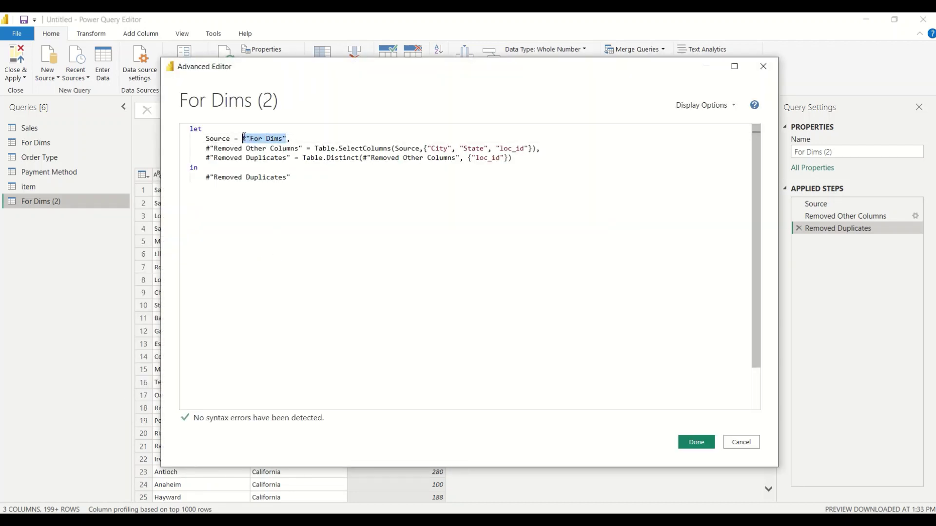
pyautogui.moveTo(306, 149); pyautogui.dragTo(234, 139)
pyautogui.press('Delete')
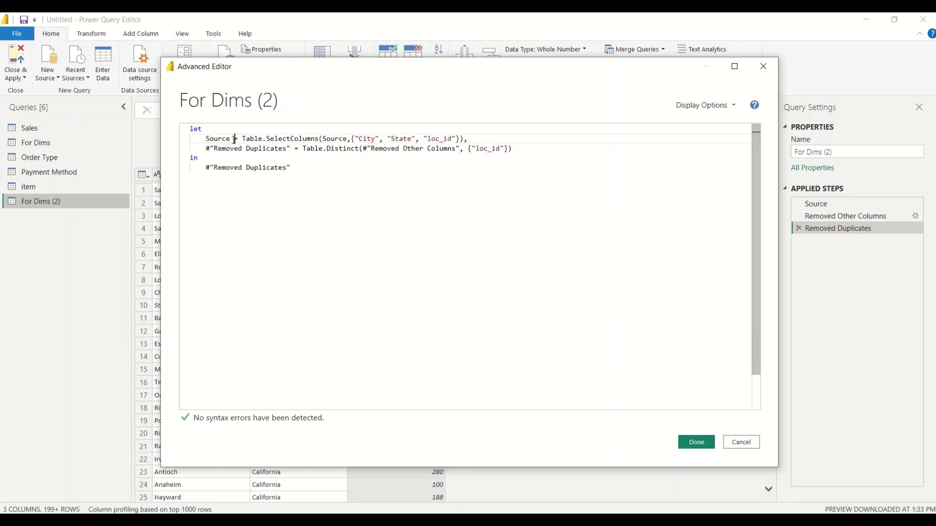
pyautogui.doubleClick(334, 139)
pyautogui.hotkey('ctrl', 'v')
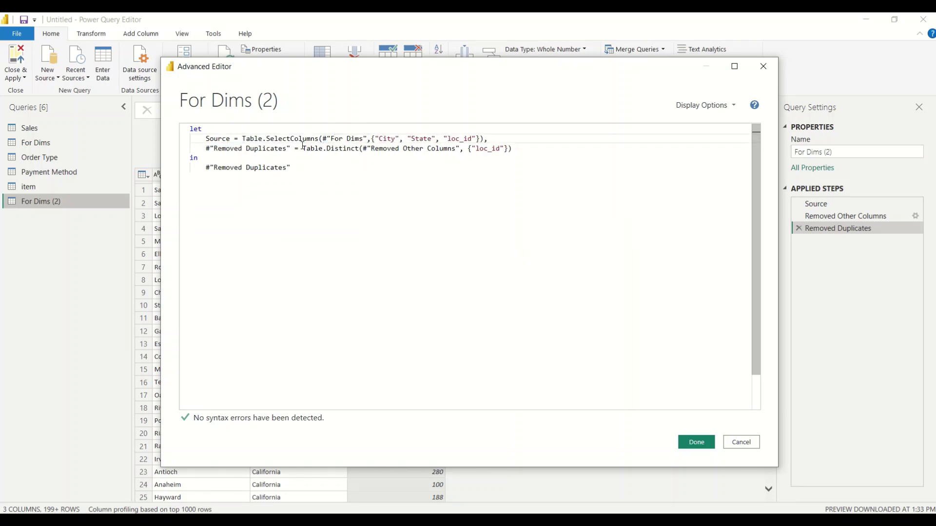
# Replace #"Removed Other Columns" with Source in the Table.Distinct line and apply the edited query code.
pyautogui.doubleClick(220, 139)
pyautogui.hotkey('ctrl', 'c')
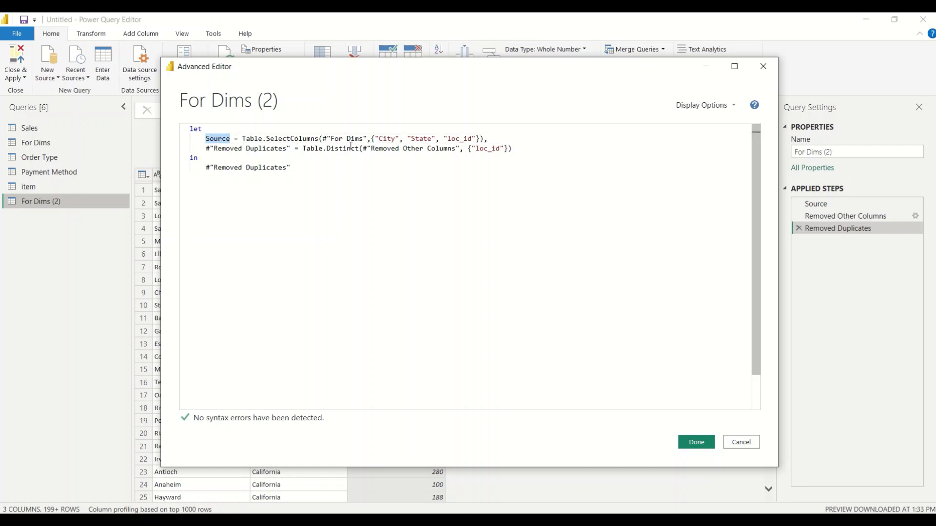
pyautogui.moveTo(363, 149); pyautogui.dragTo(457, 149)
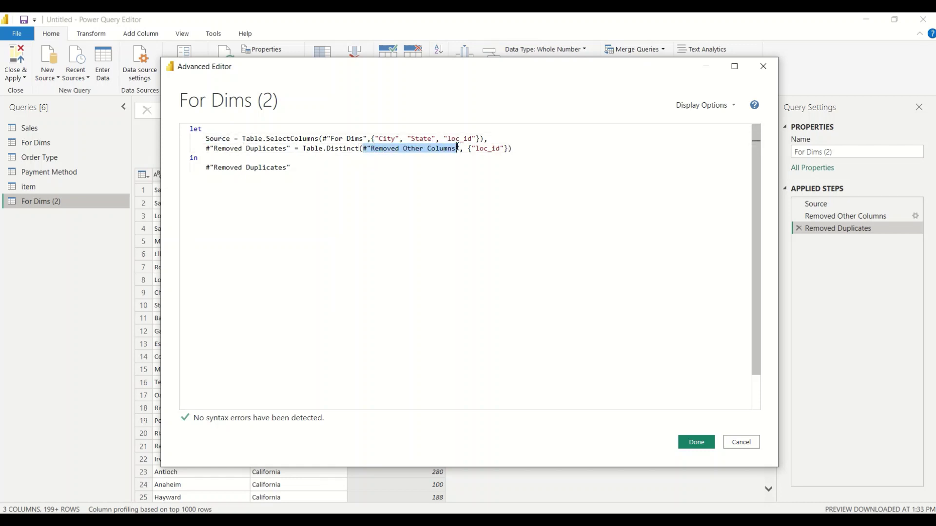
pyautogui.hotkey('ctrl', 'v')
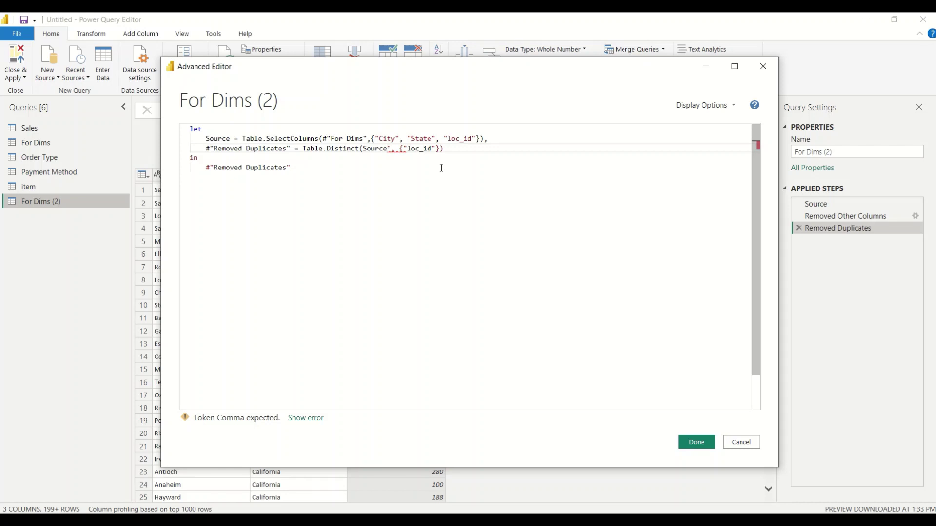
pyautogui.press('Delete')
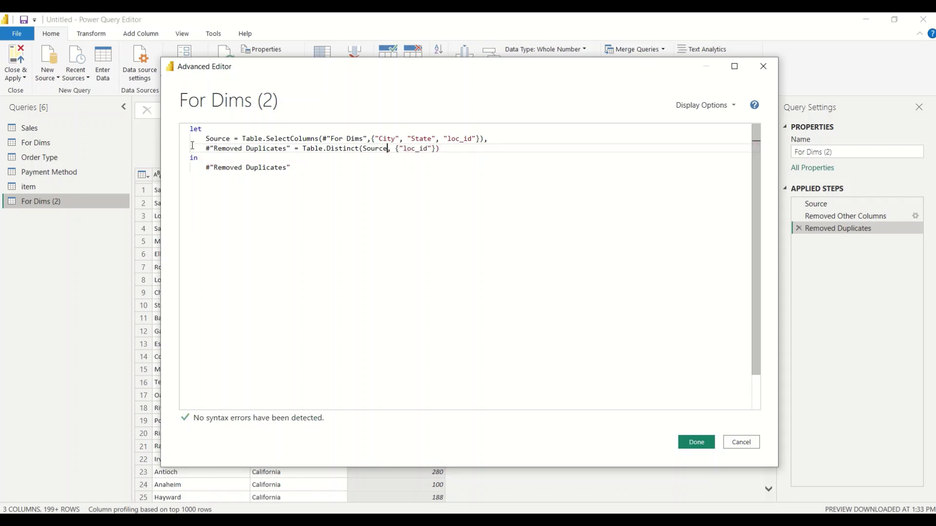
pyautogui.doubleClick(217, 139)
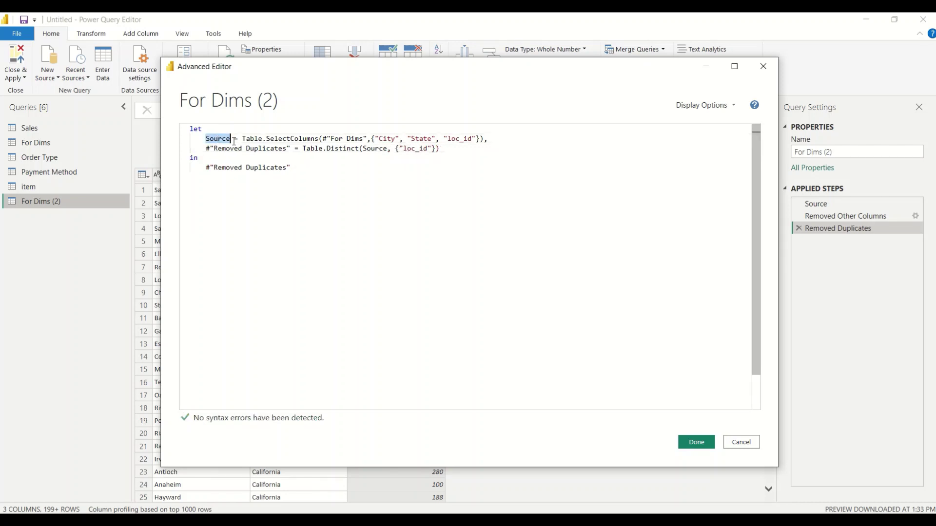
pyautogui.doubleClick(369, 149)
pyautogui.doubleClick(216, 139)
pyautogui.doubleClick(375, 149)
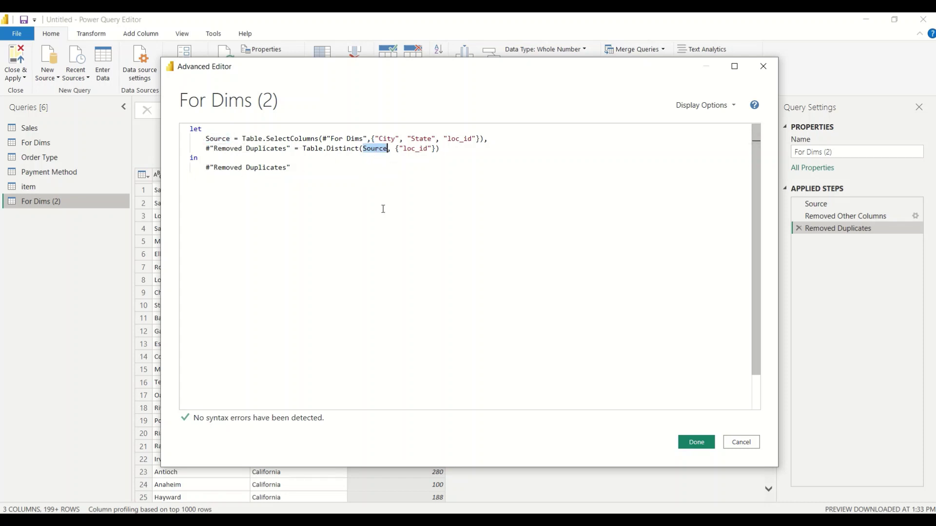
pyautogui.click(696, 442)
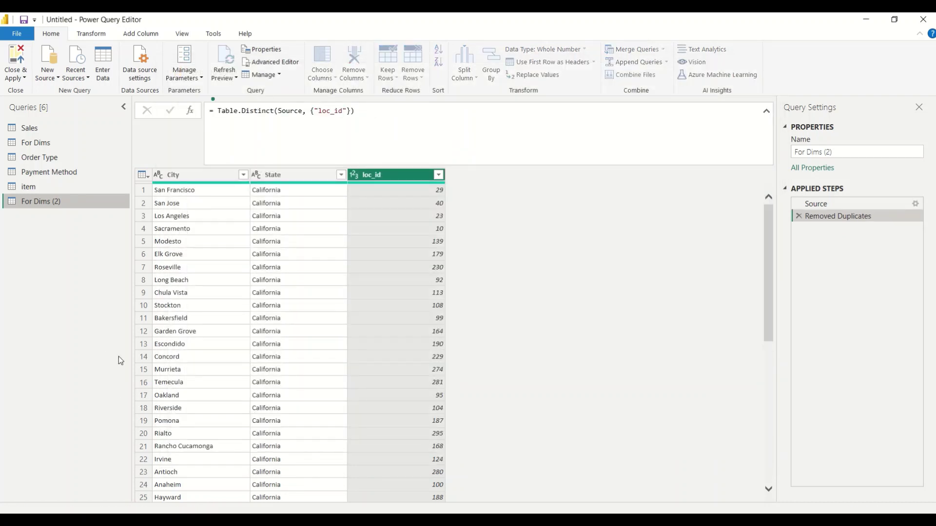
# Rename the For Dims (2) query as Geography.
pyautogui.doubleClick(34, 203)
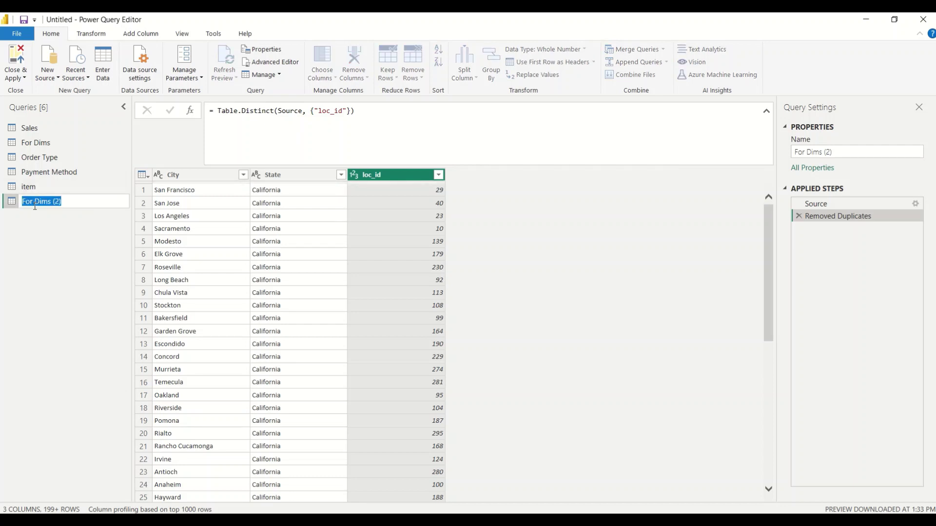
pyautogui.write('Geography')
pyautogui.press('Return')
# Capitalize the item query's name so it reads Item.
pyautogui.doubleClick(35, 192)
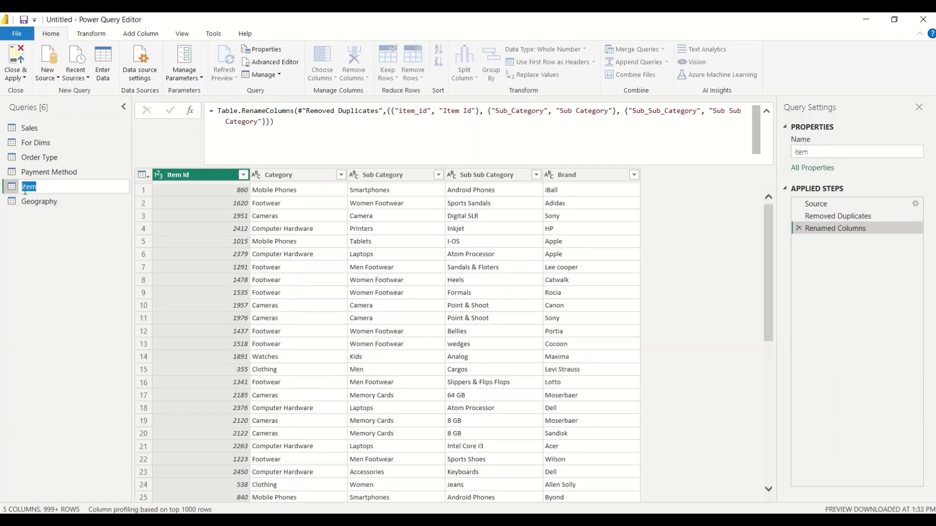
pyautogui.click(24, 189)
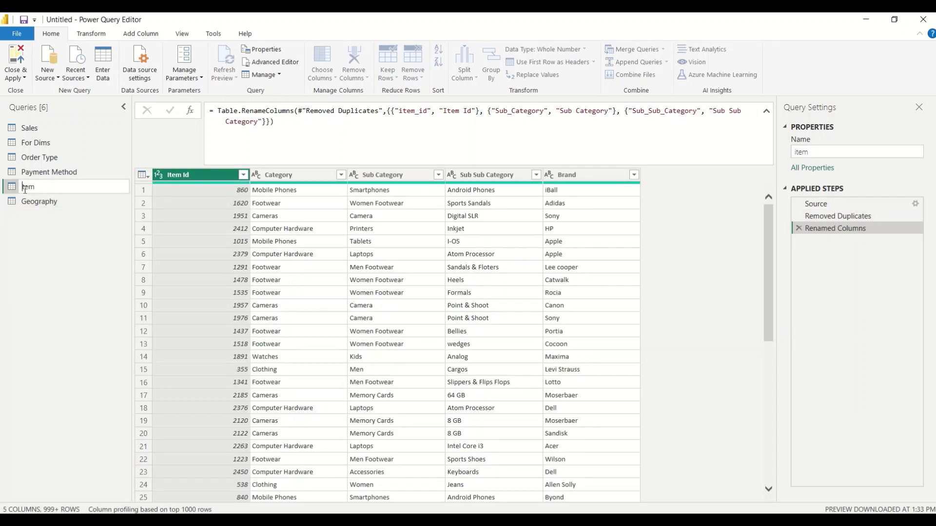
pyautogui.press('Return')
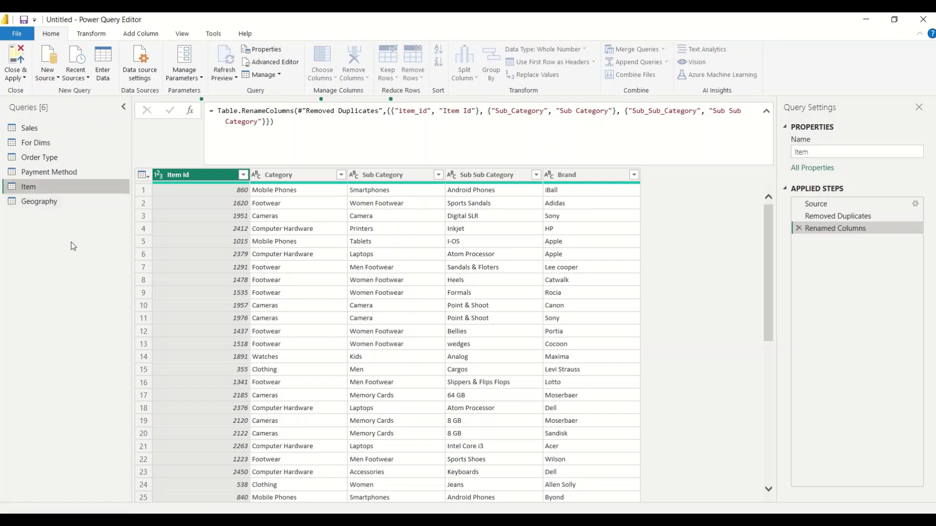
# Create a new query that references For Dims and view its columns through Customer_id.
pyautogui.click(34, 142)
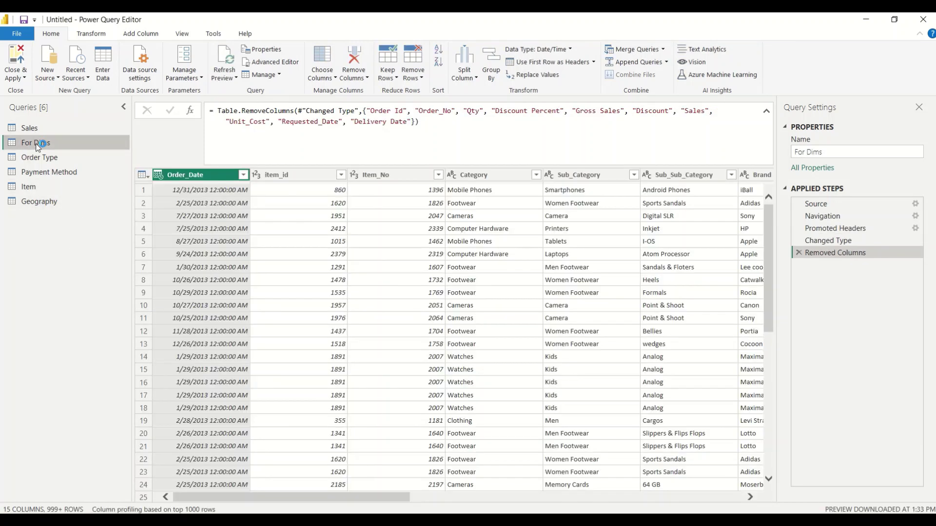
pyautogui.rightClick(34, 146)
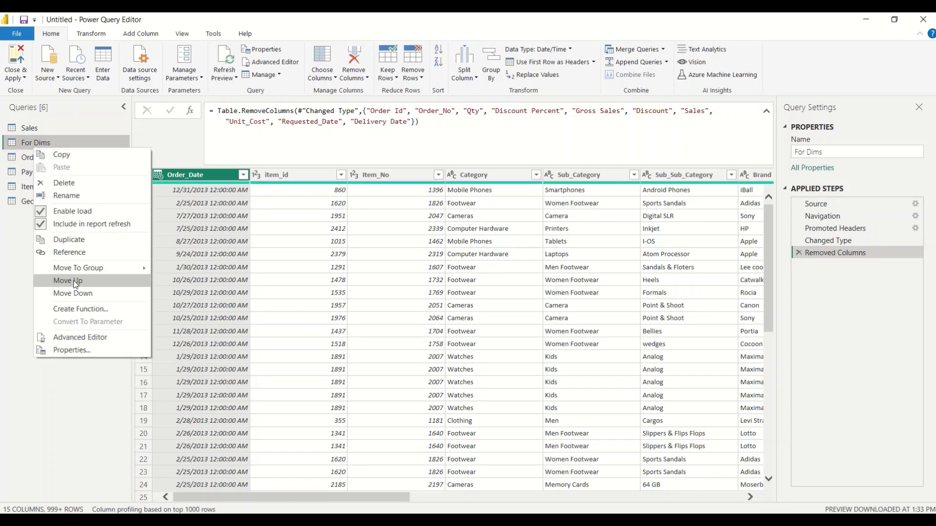
pyautogui.click(69, 255)
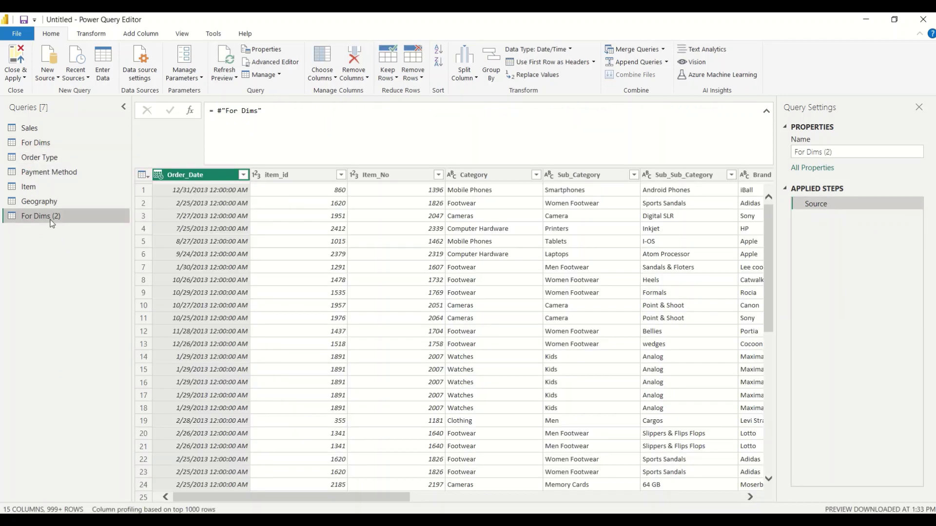
pyautogui.rightClick(51, 218)
pyautogui.moveTo(311, 497); pyautogui.dragTo(626, 485)
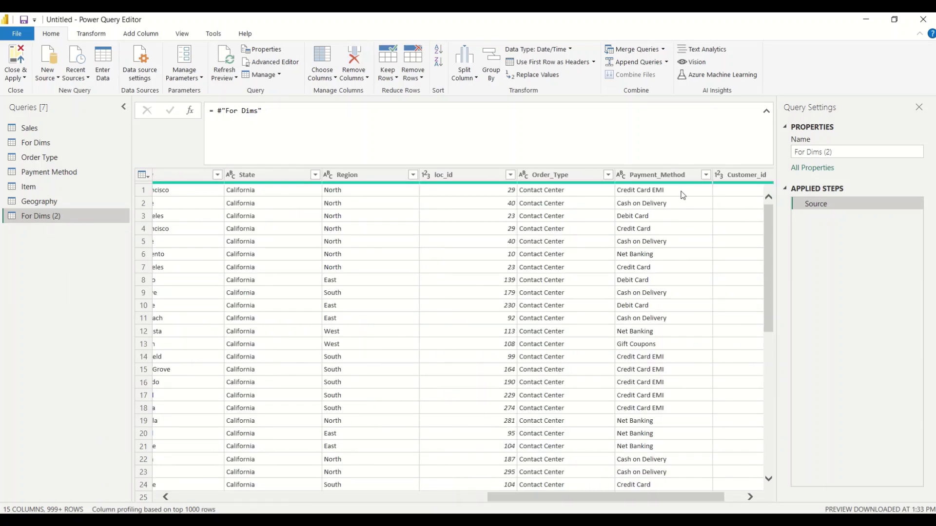
# Open the new For Dims (2) query's code and insert List.Distinct( before #"For Dims" in the Source line.
pyautogui.rightClick(50, 220)
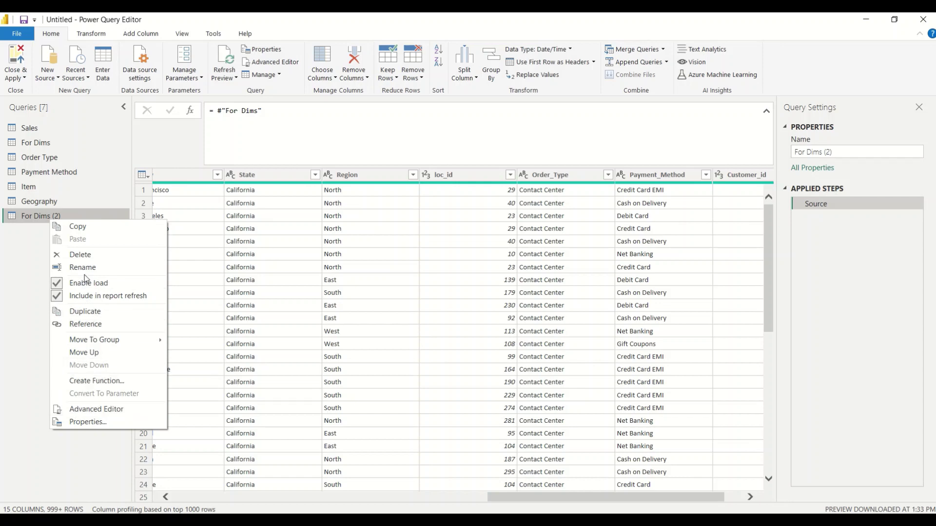
pyautogui.click(92, 410)
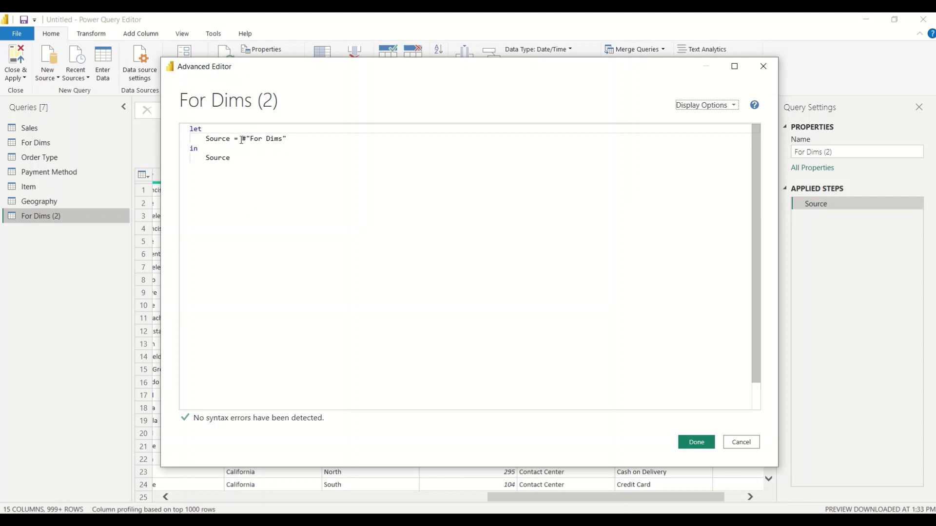
pyautogui.click(240, 140)
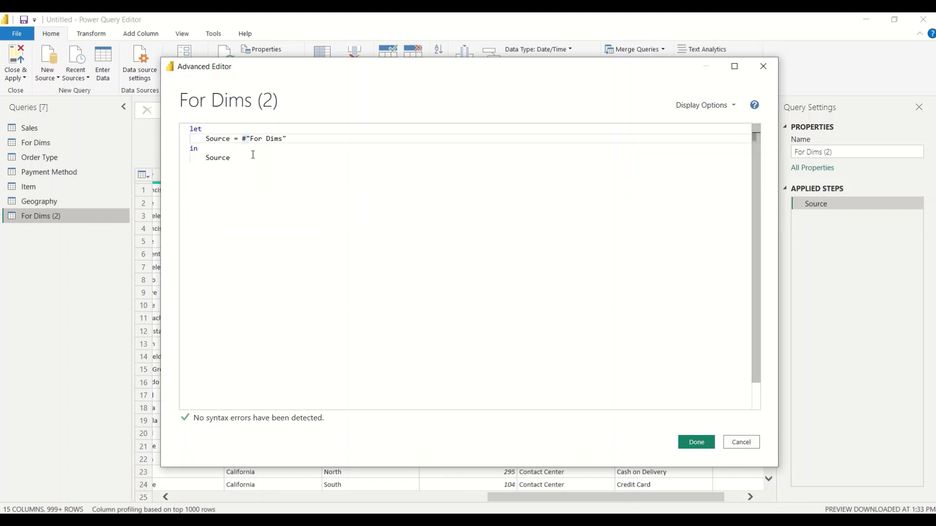
pyautogui.write('"')
pyautogui.press('BackSpace')
pyautogui.write('List.')
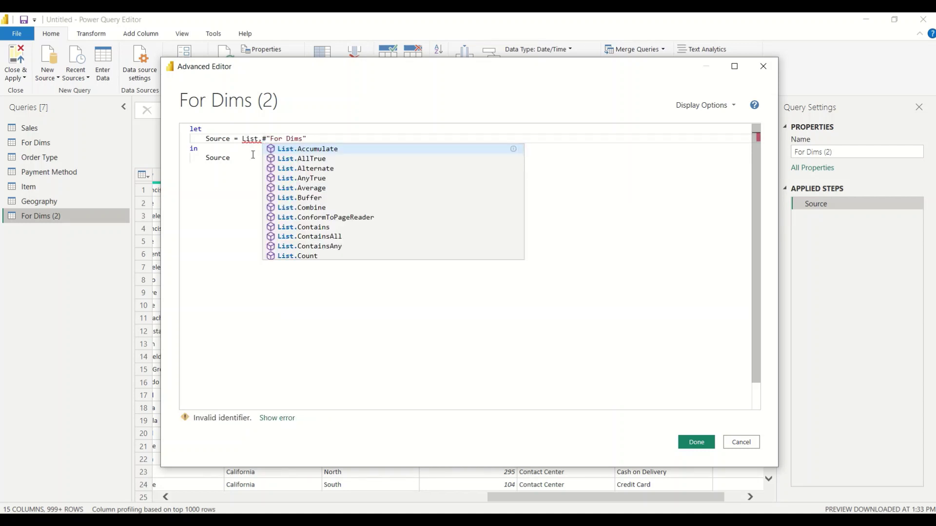
pyautogui.write('Distinct')
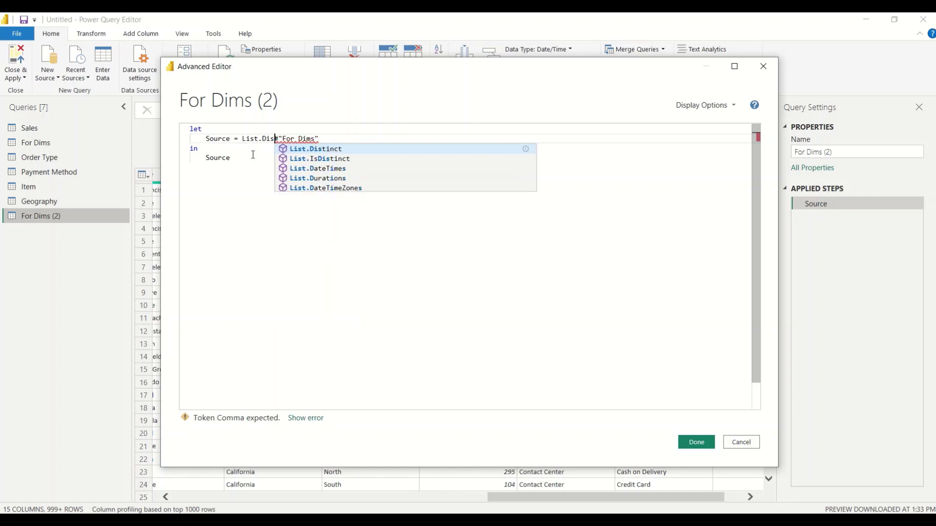
pyautogui.press('Escape')
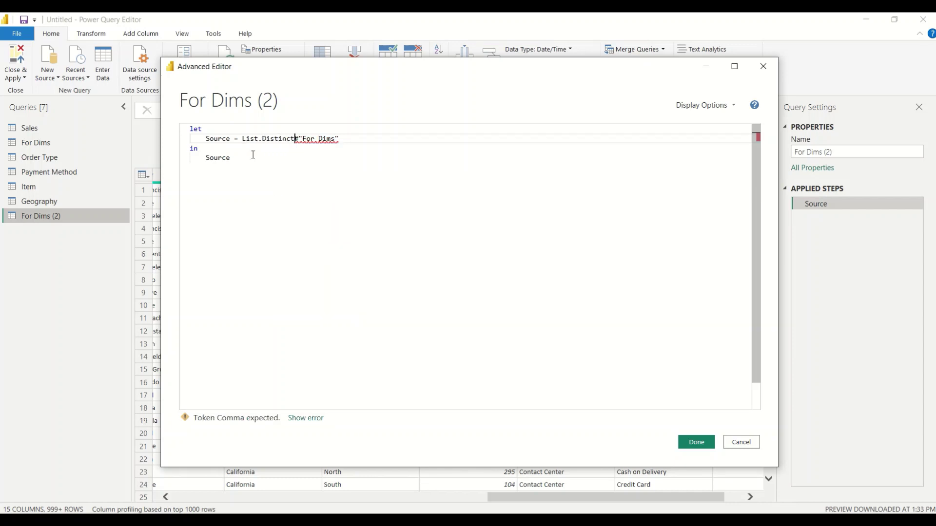
pyautogui.write('(')
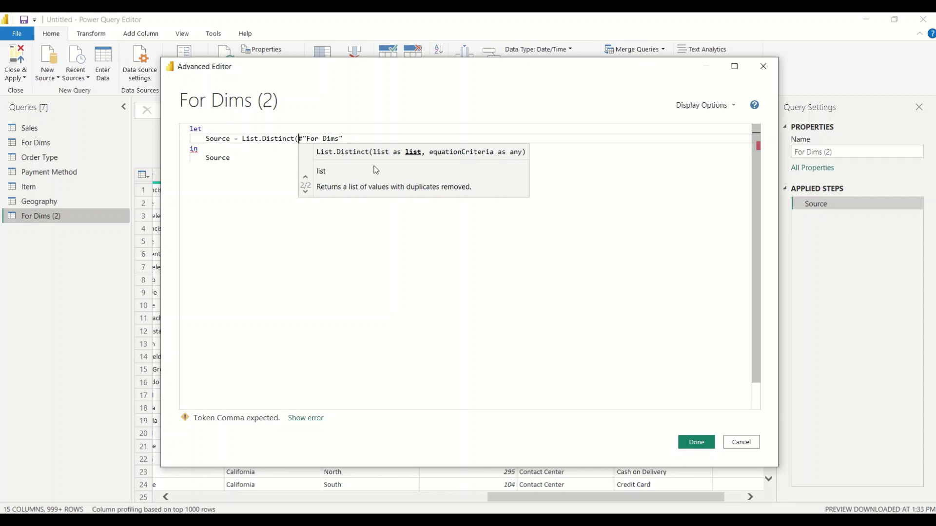
# Complete the Source expression as List.Distinct(#"For Dims"[Customer_id]) and apply the query code.
pyautogui.click(348, 138)
pyautogui.write('[')
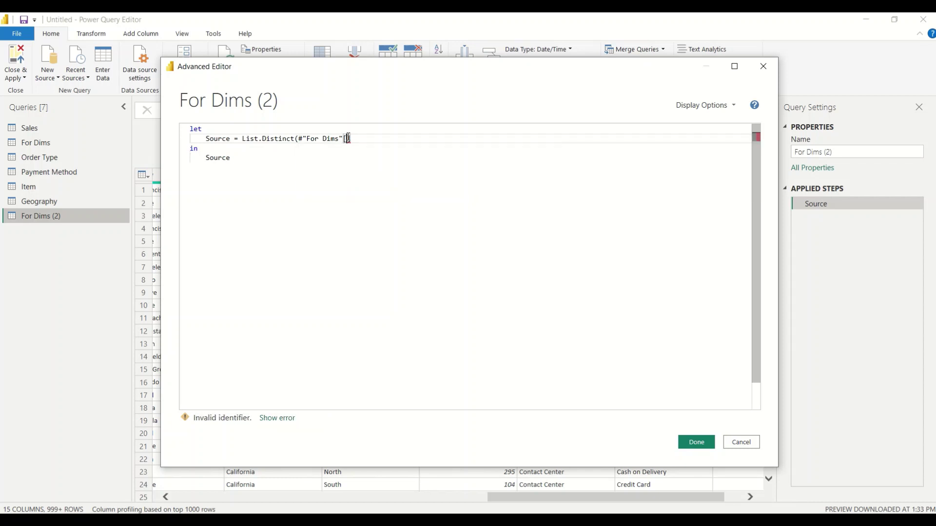
pyautogui.moveTo(372, 73); pyautogui.dragTo(243, 95)
pyautogui.write('Cu')
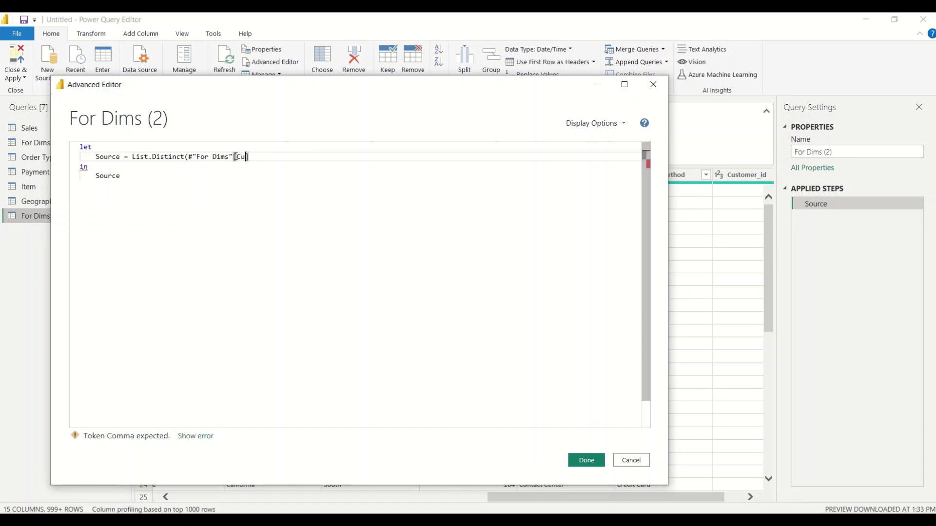
pyautogui.write('stomer_id')
pyautogui.press('Right')
pyautogui.write(')')
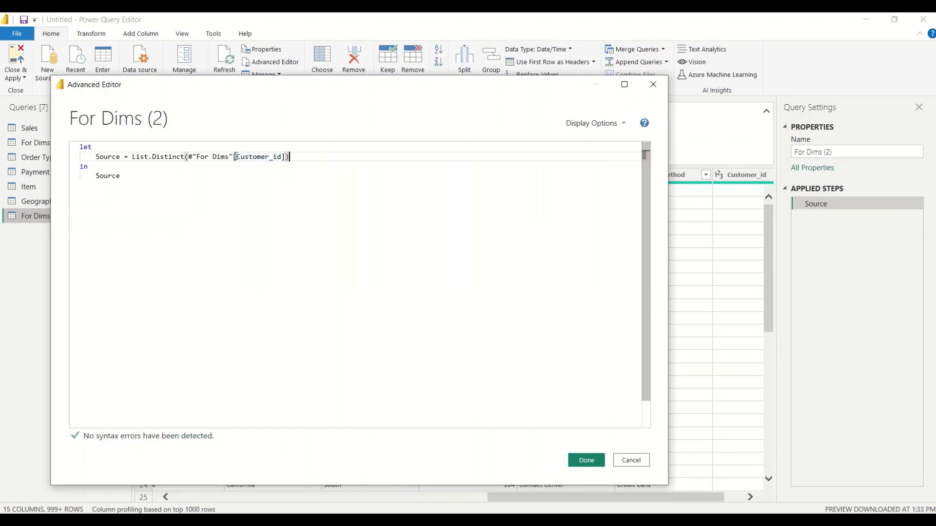
pyautogui.moveTo(234, 156)
pyautogui.click(587, 461)
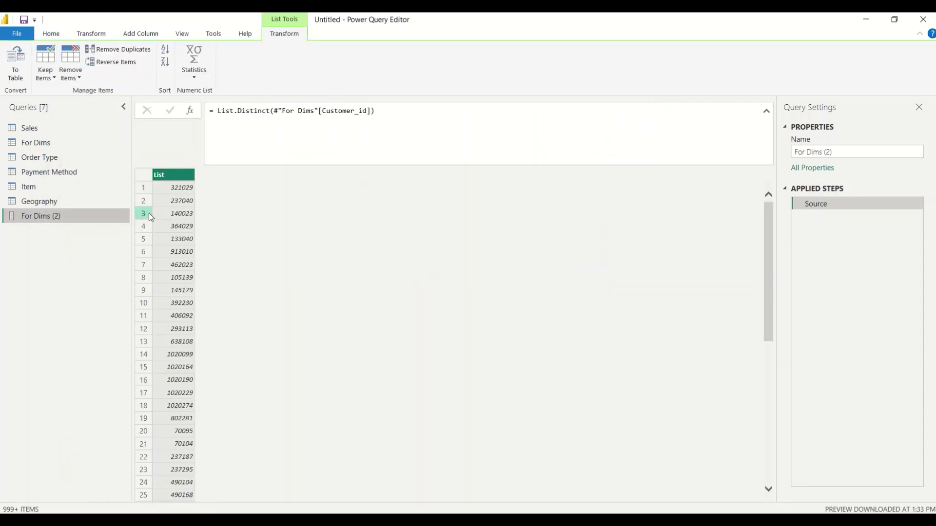
# Try to convert the distinct customer ID list to a table, then cancel the conversion.
pyautogui.click(15, 61)
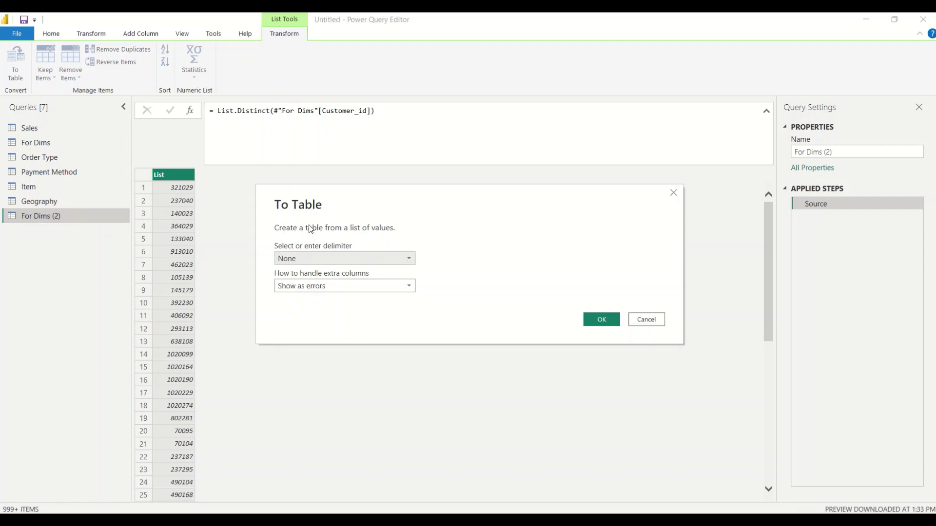
pyautogui.click(646, 320)
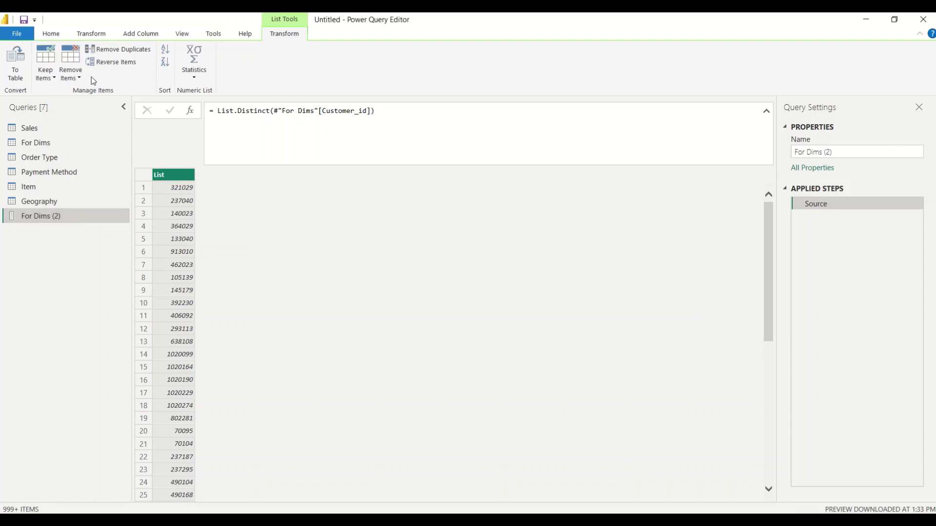
# Remove duplicates from the customer ID list and convert it to a table with no delimiter, showing extra columns as errors.
pyautogui.click(119, 50)
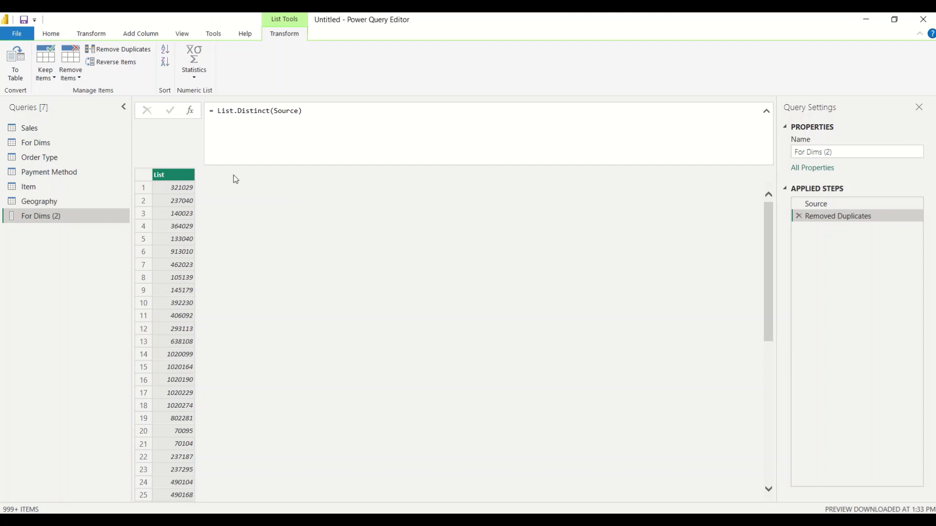
pyautogui.click(15, 64)
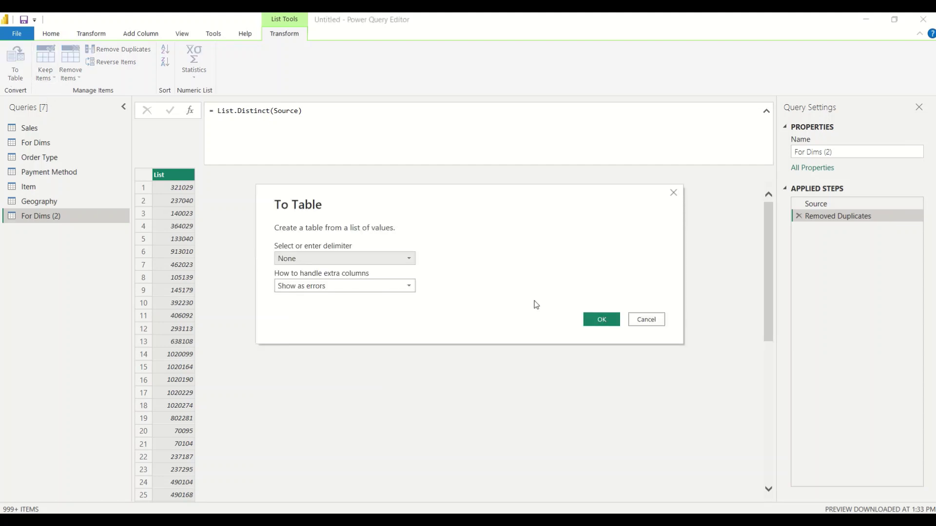
pyautogui.click(600, 320)
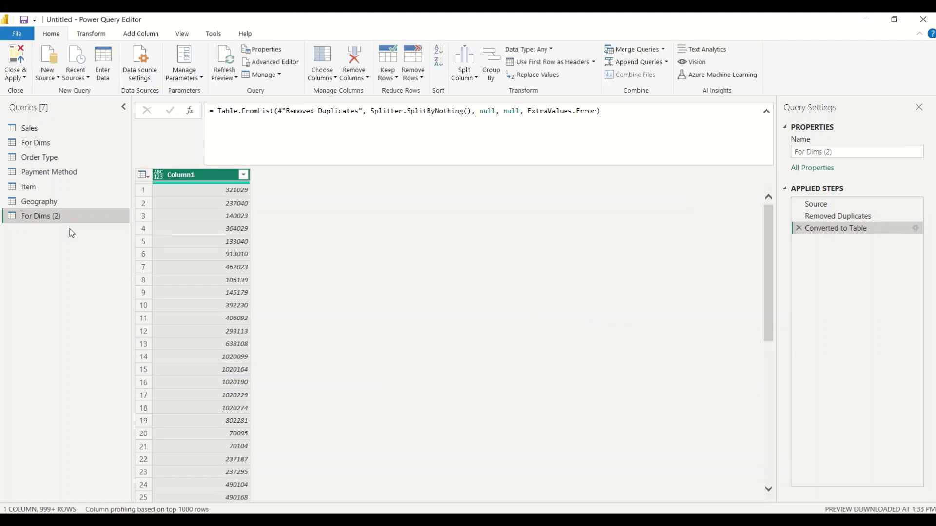
# Rename the For Dims (2) query as Customer and its column as Customer ID.
pyautogui.doubleClick(58, 219)
pyautogui.write('Customer')
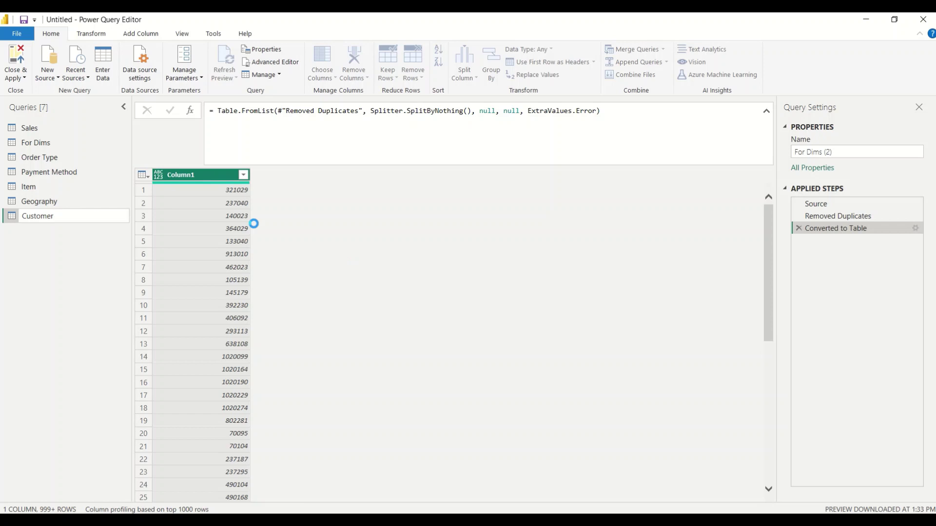
pyautogui.press('Return')
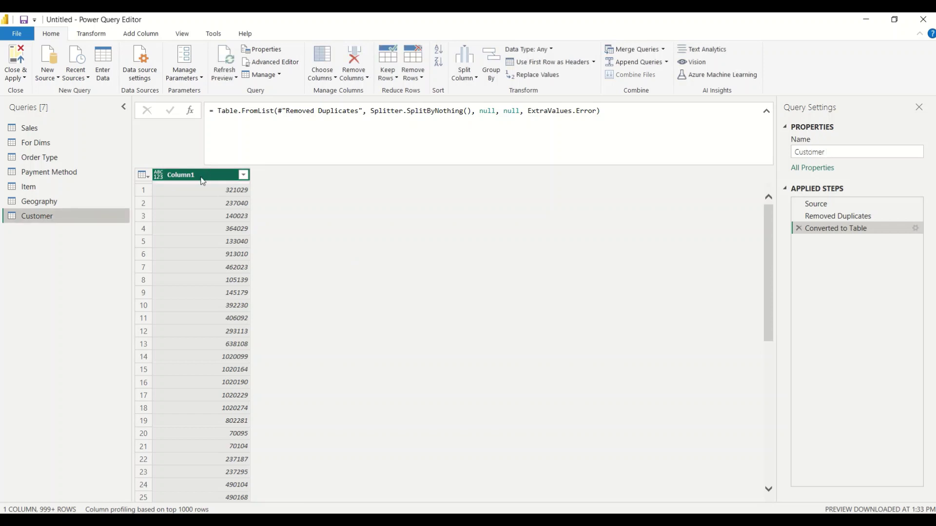
pyautogui.doubleClick(196, 176)
pyautogui.write('Cu')
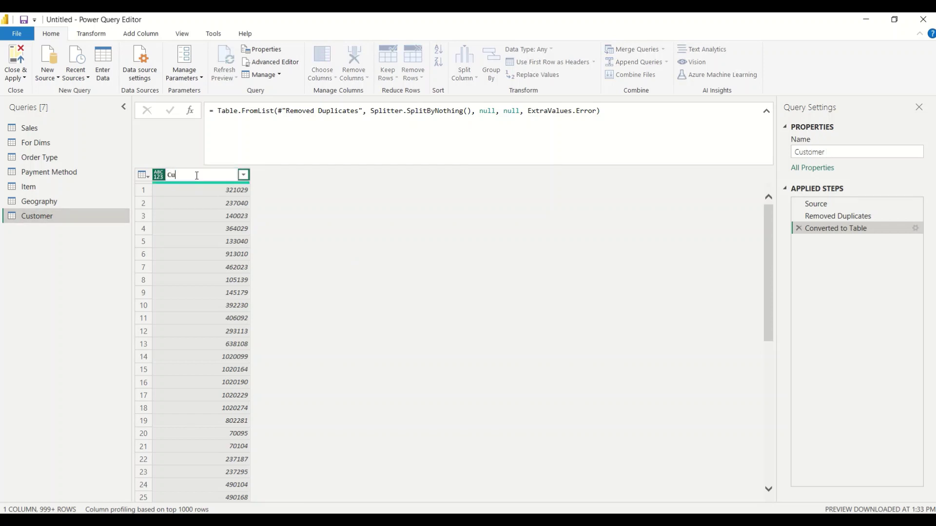
pyautogui.write('stomer ID')
pyautogui.click(335, 260)
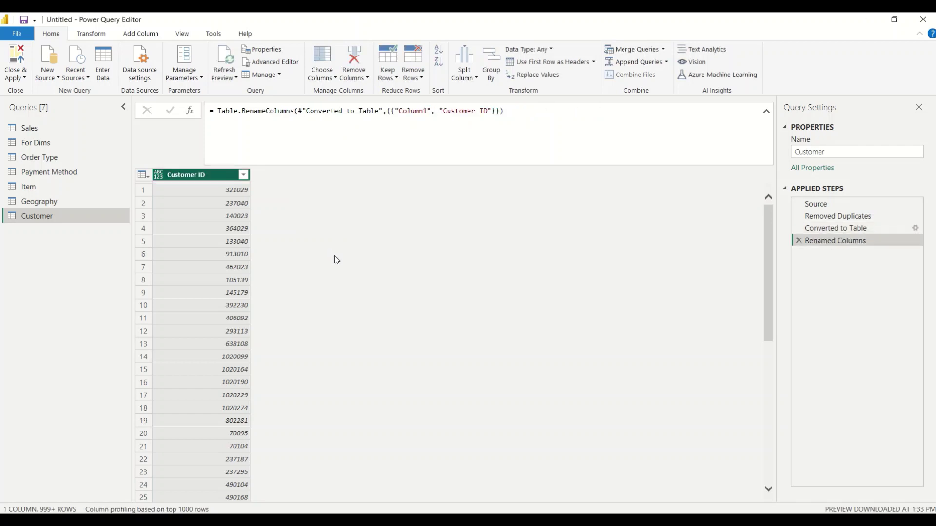
# Start a custom column named Customer Name in the Customer query, beginning its formula with the text "Customer ".
pyautogui.click(142, 34)
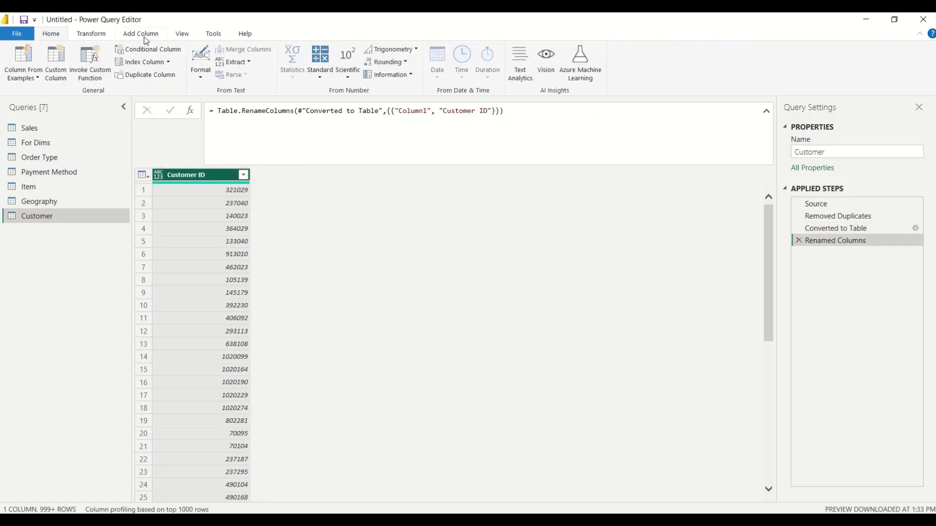
pyautogui.click(55, 61)
pyautogui.moveTo(303, 209); pyautogui.dragTo(280, 206)
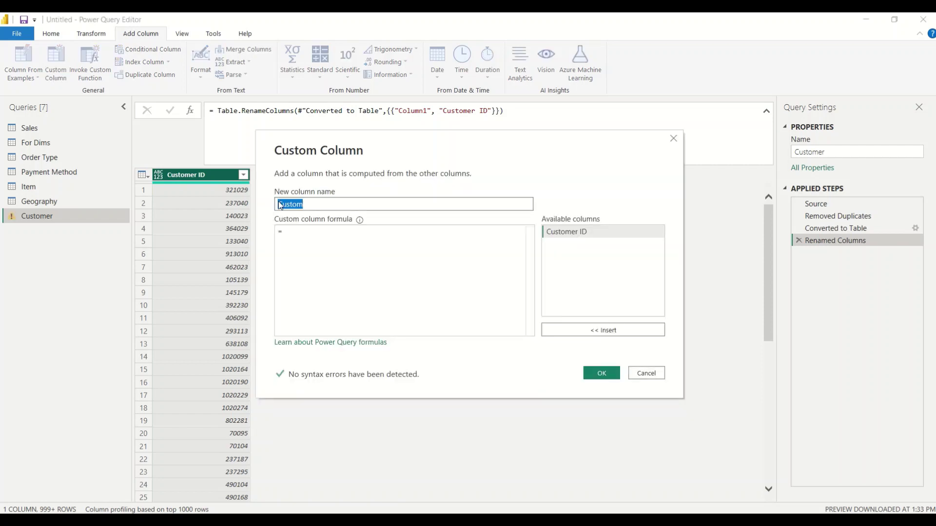
pyautogui.write('Cus')
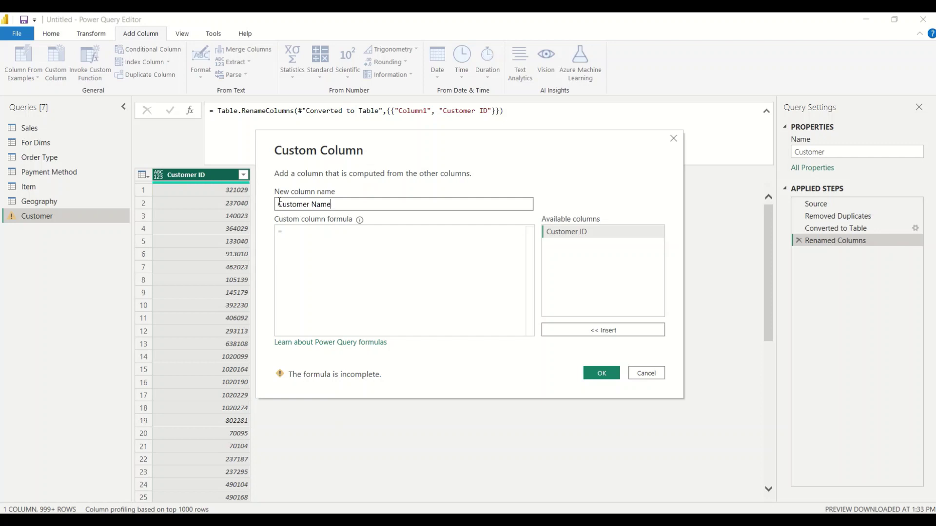
pyautogui.write('""')
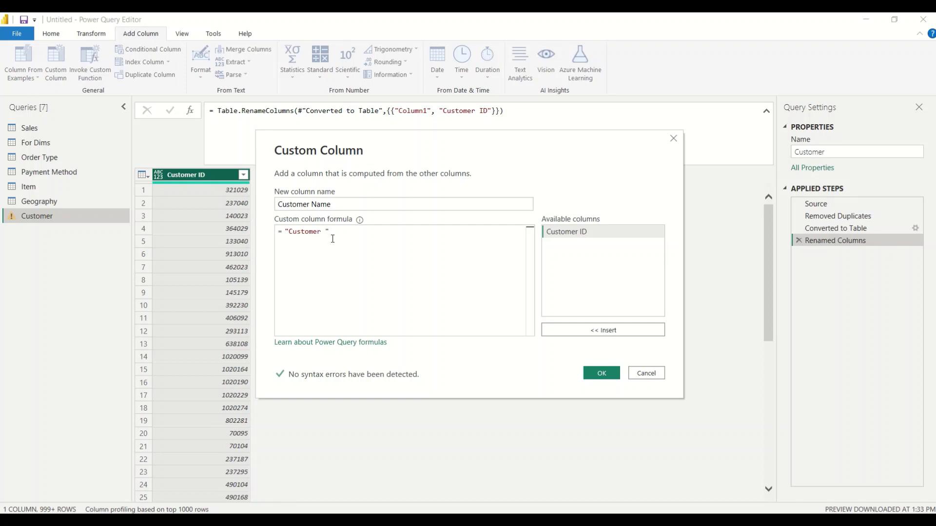
# Complete the Customer Name formula as "Customer " & Number.ToText([Customer ID]) and add the column.
pyautogui.write('&')
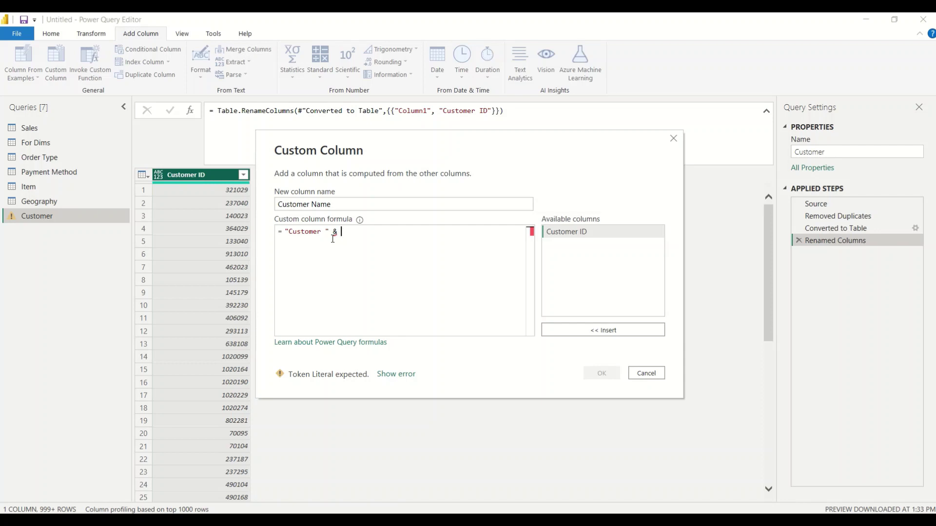
pyautogui.write(' Number')
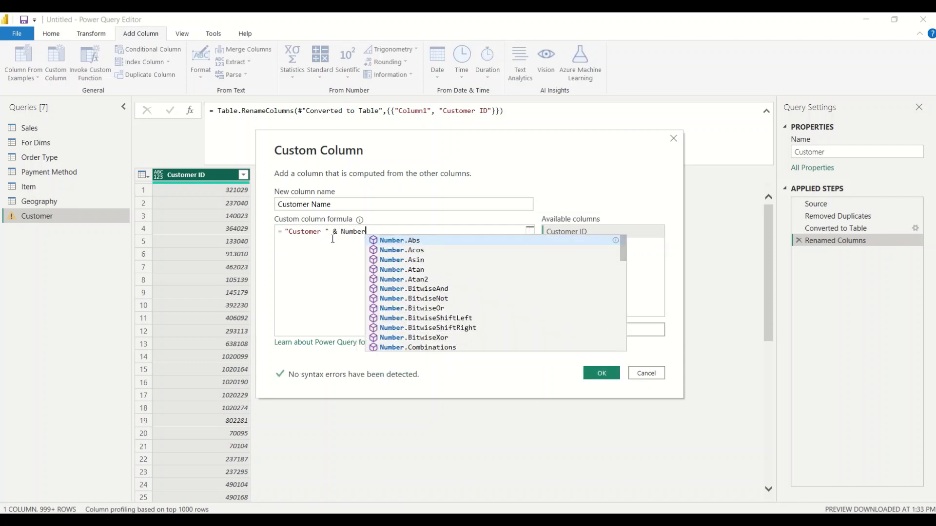
pyautogui.write('.T')
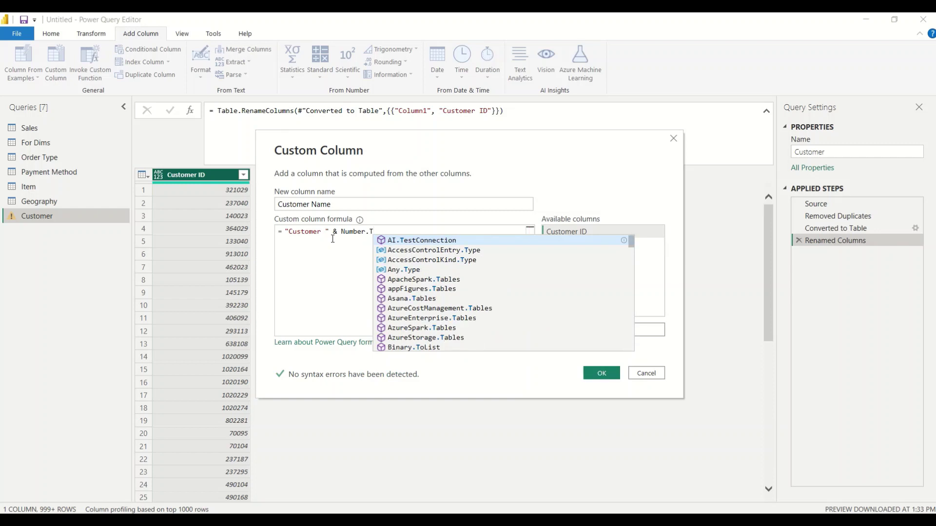
pyautogui.write('oT')
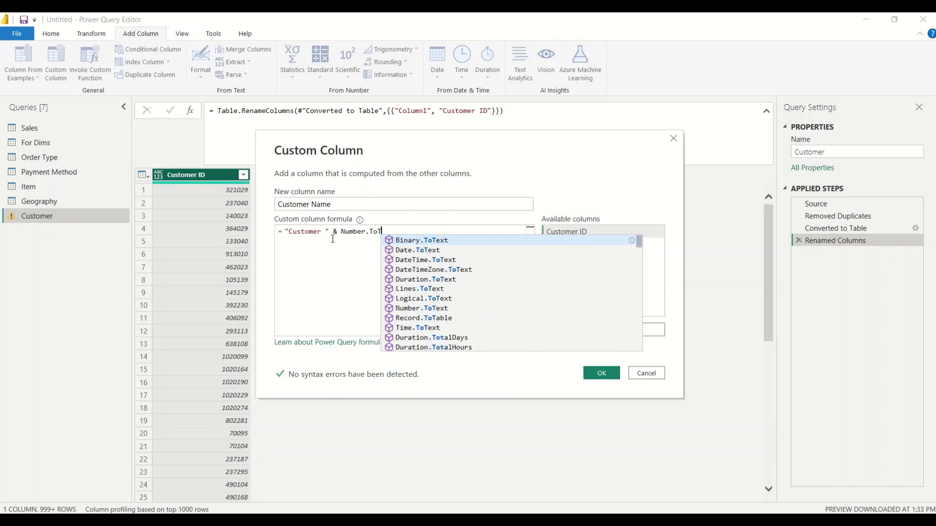
pyautogui.write('ext(')
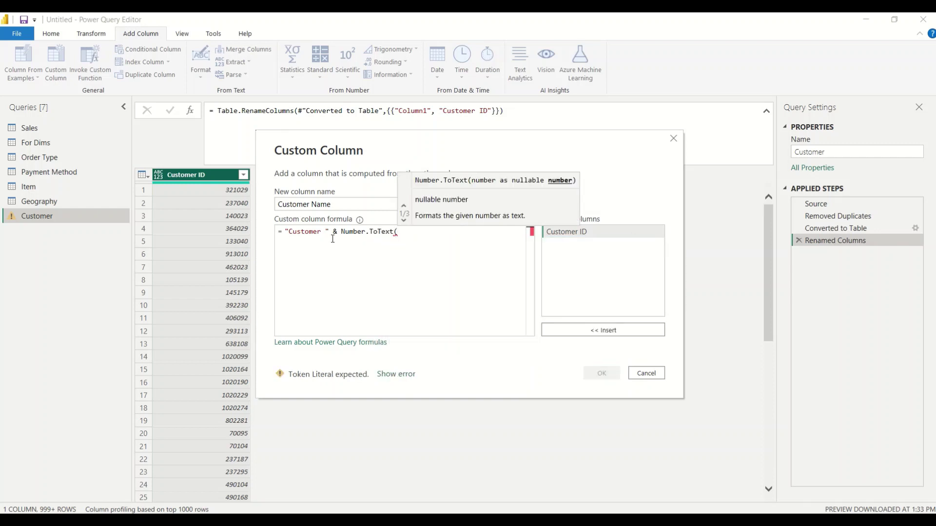
pyautogui.write('[')
pyautogui.press('Tab')
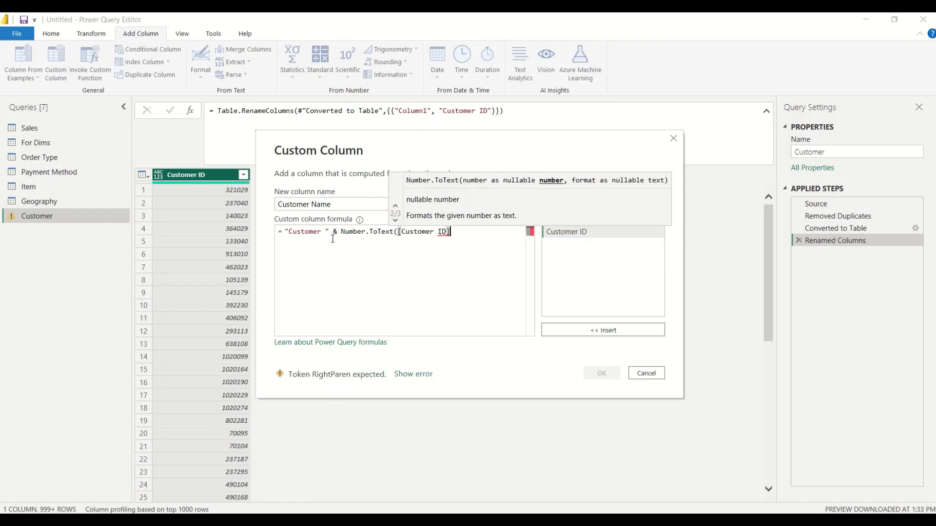
pyautogui.write(')')
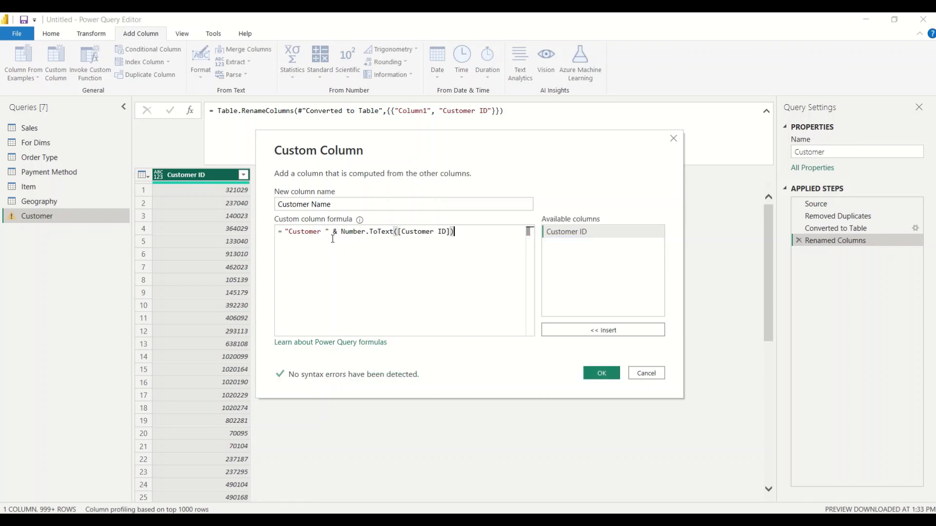
pyautogui.click(603, 373)
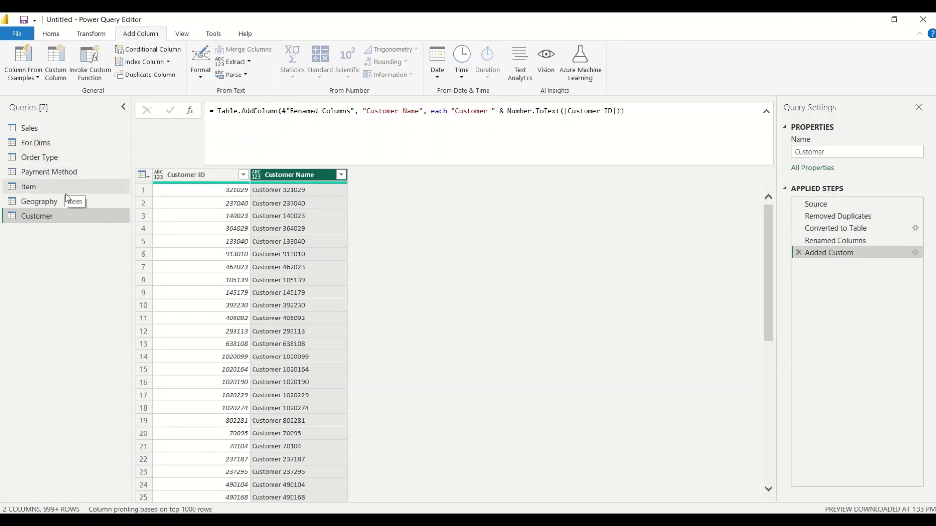
# Review the Order Type, Payment Method and Sales queries.
pyautogui.click(48, 159)
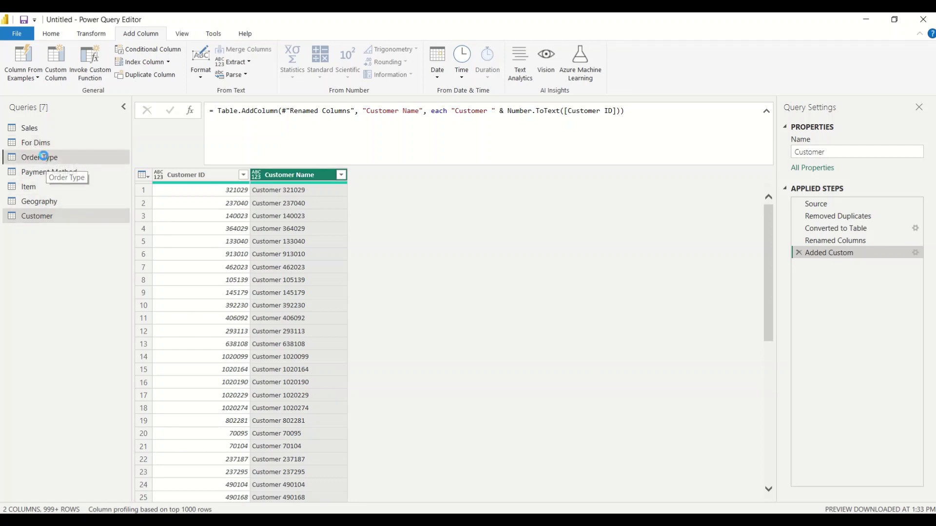
pyautogui.click(49, 172)
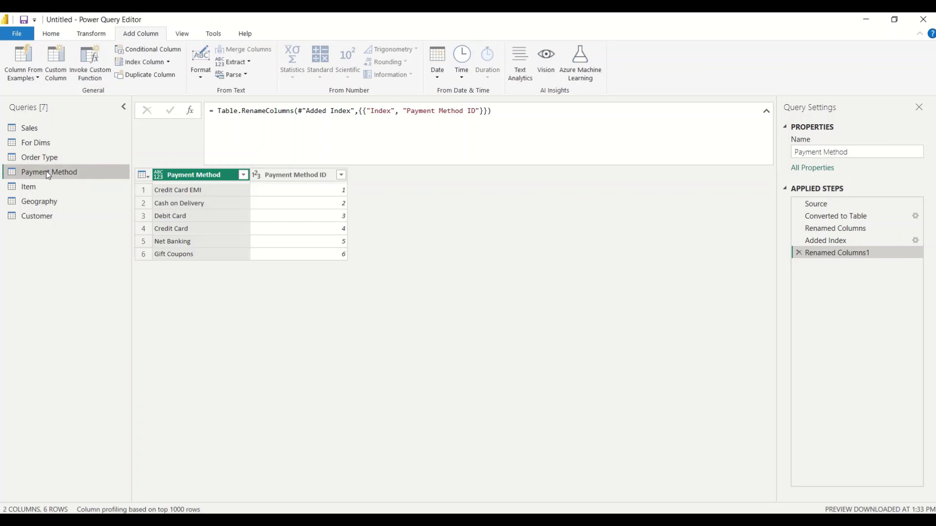
pyautogui.click(41, 132)
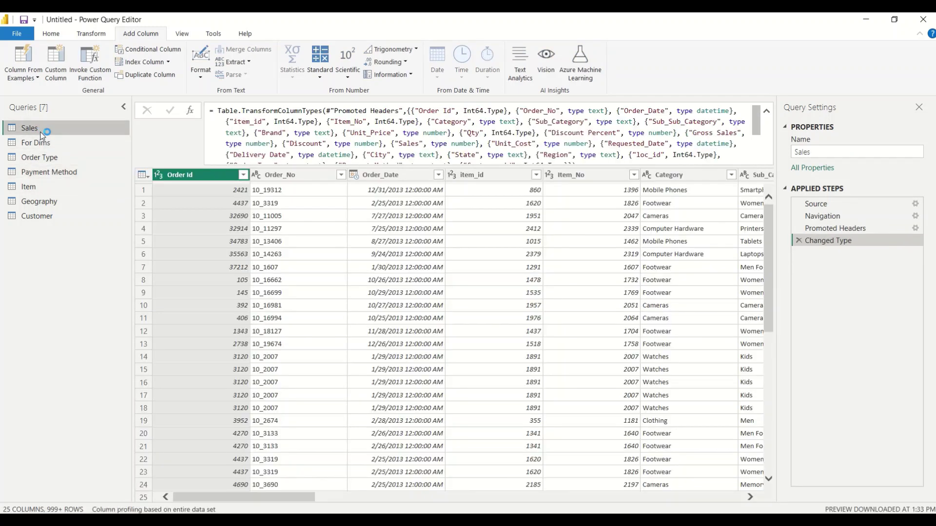
# Try to remove the Item_No, Category, Sub_Category, Sub_Sub_Category, Brand, City and State columns from the For Dims query.
pyautogui.click(42, 143)
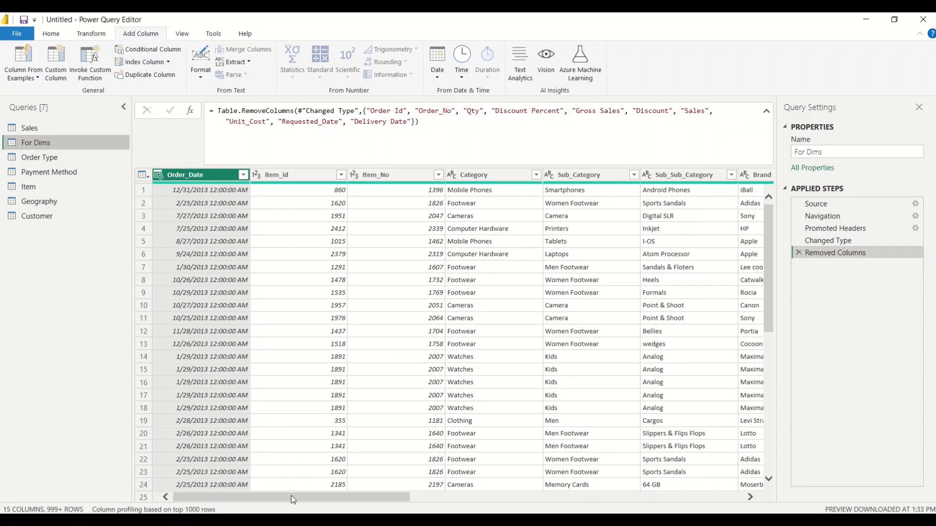
pyautogui.moveTo(291, 496); pyautogui.dragTo(194, 497)
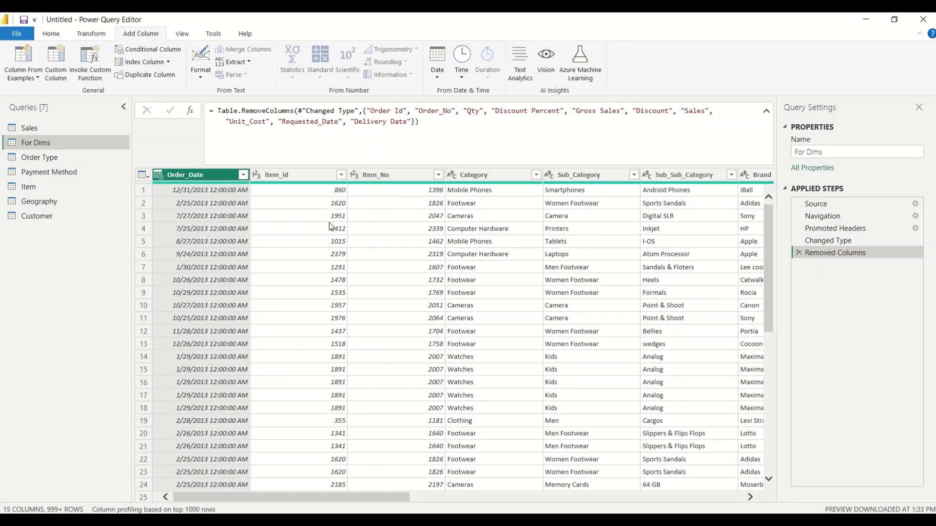
pyautogui.click(296, 176)
pyautogui.keyDown('ctrl'); pyautogui.click(369, 176); pyautogui.keyUp('ctrl')
pyautogui.keyDown('ctrl'); pyautogui.click(512, 176); pyautogui.keyUp('ctrl')
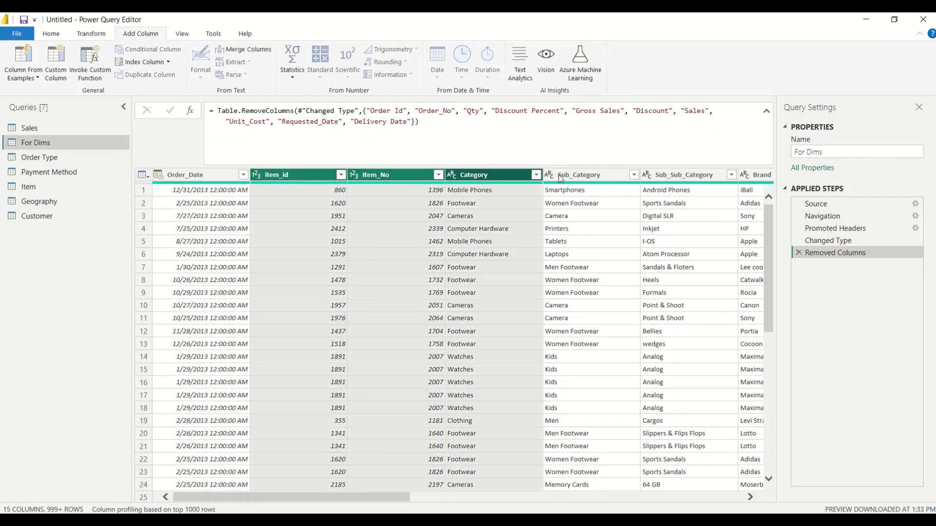
pyautogui.click(423, 175)
pyautogui.keyDown('ctrl'); pyautogui.click(480, 175); pyautogui.keyUp('ctrl')
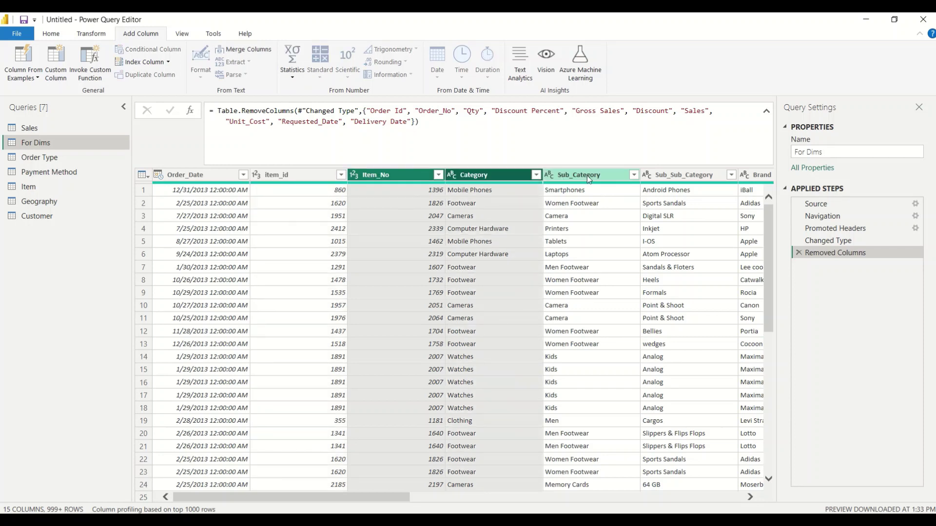
pyautogui.keyDown('ctrl'); pyautogui.click(587, 175); pyautogui.keyUp('ctrl')
pyautogui.keyDown('ctrl'); pyautogui.click(682, 175); pyautogui.keyUp('ctrl')
pyautogui.moveTo(393, 495); pyautogui.dragTo(660, 496)
pyautogui.keyDown('ctrl'); pyautogui.click(604, 177); pyautogui.keyUp('ctrl')
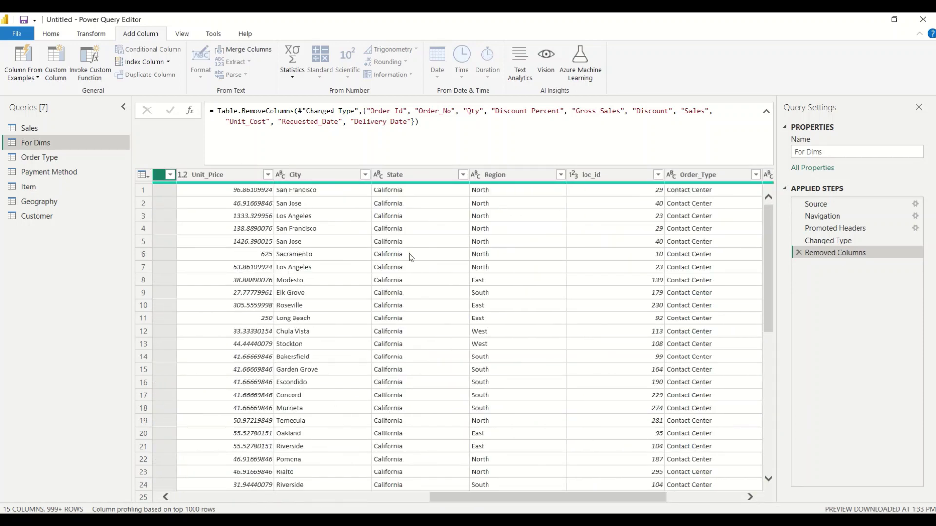
pyautogui.keyDown('ctrl'); pyautogui.click(321, 176); pyautogui.keyUp('ctrl')
pyautogui.keyDown('ctrl'); pyautogui.click(407, 177); pyautogui.keyUp('ctrl')
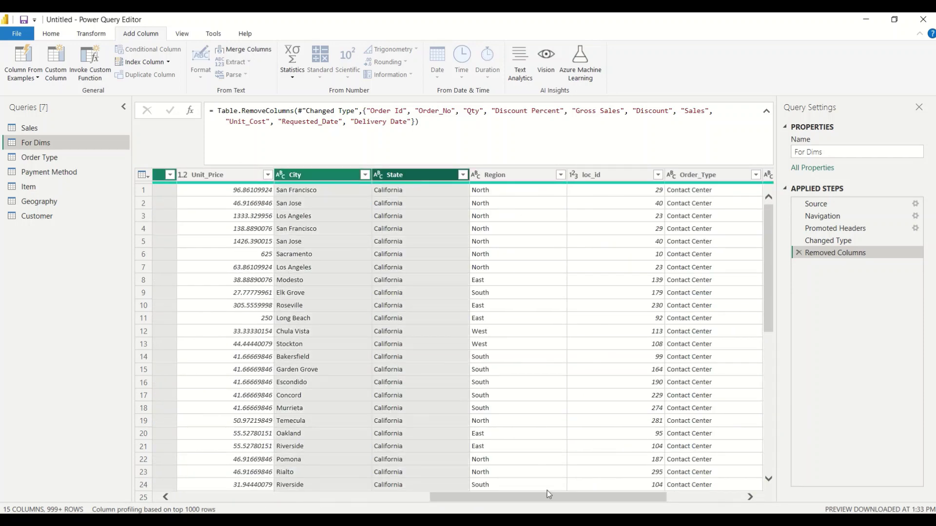
pyautogui.moveTo(545, 501); pyautogui.dragTo(626, 501)
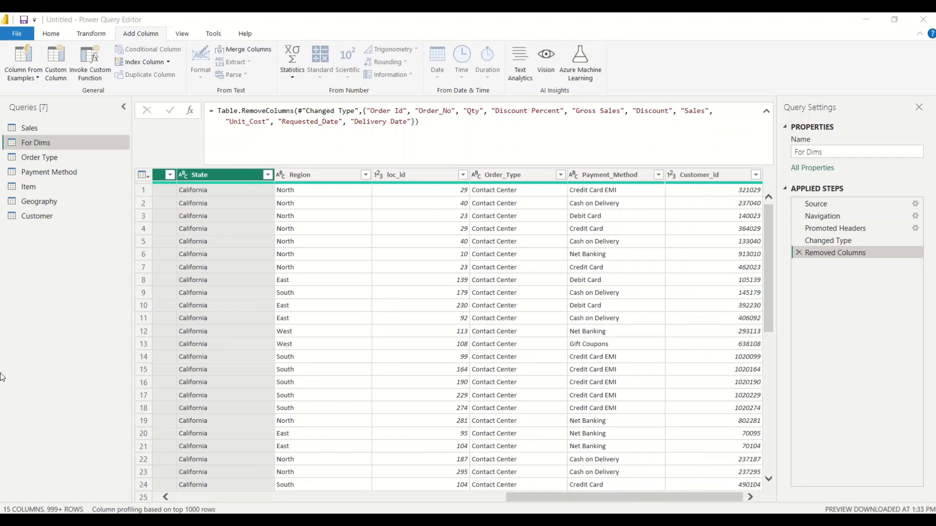
pyautogui.moveTo(592, 493); pyautogui.dragTo(251, 491)
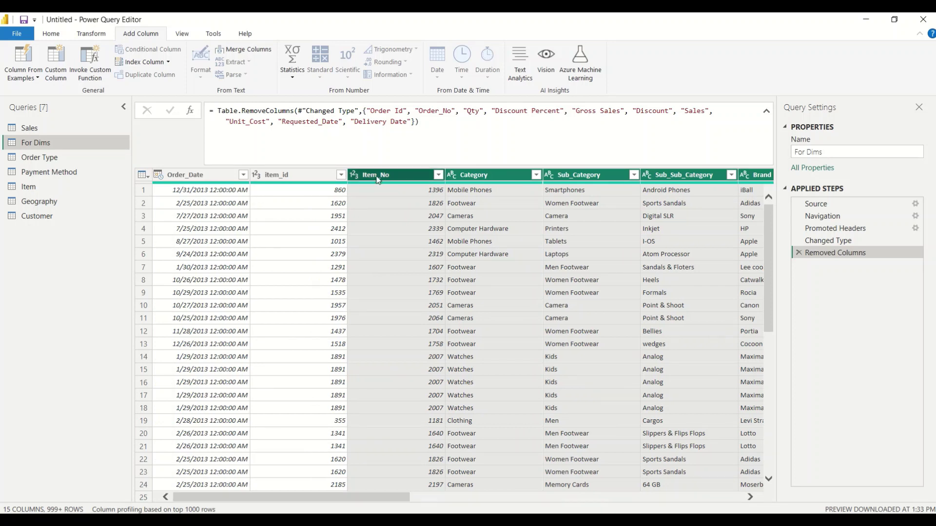
pyautogui.click(55, 37)
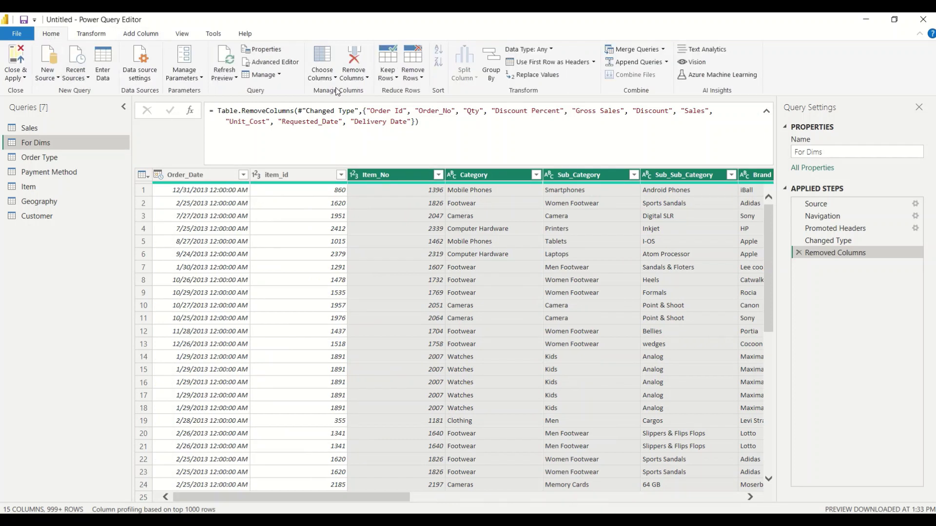
pyautogui.click(354, 74)
pyautogui.click(371, 93)
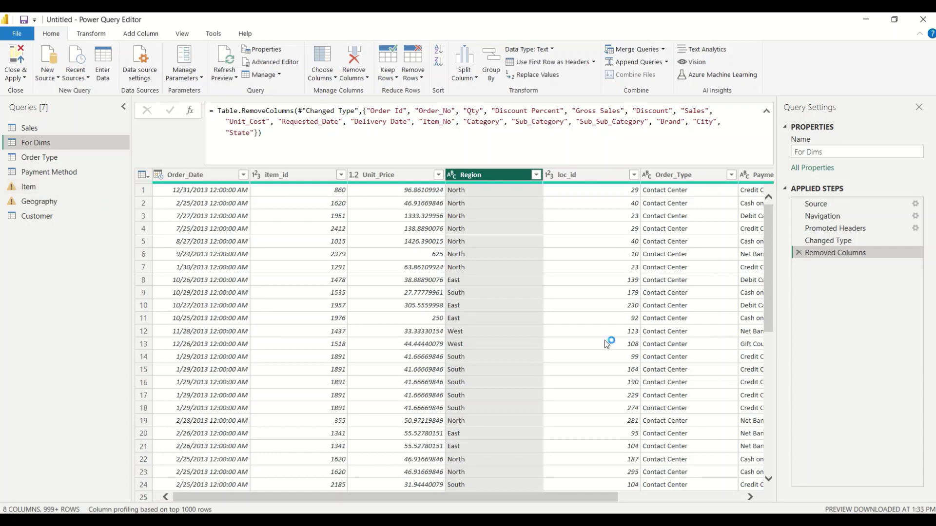
# Delete the Removed Columns step from the For Dims query.
pyautogui.click(799, 253)
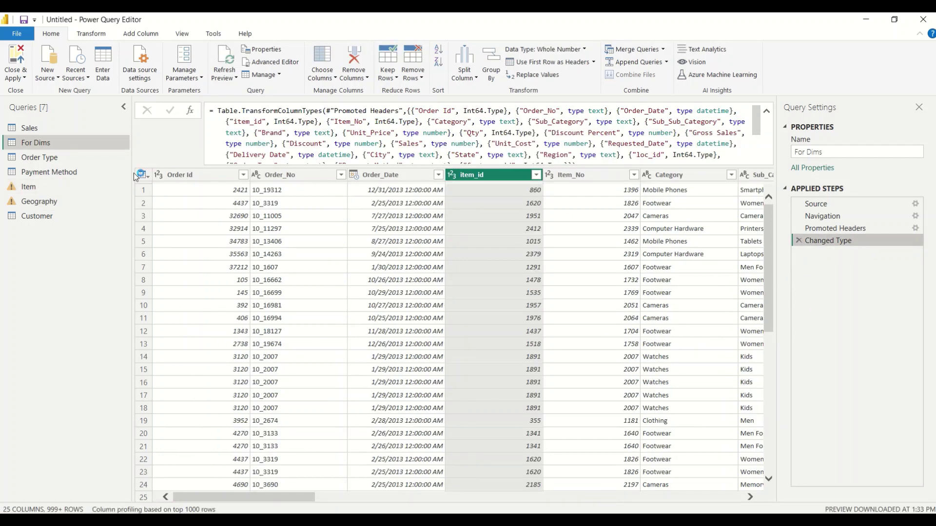
# Remove the Item_No, Category, Sub_Category, Sub_Sub_Category, Brand, City and State columns from the Sales query.
pyautogui.click(40, 133)
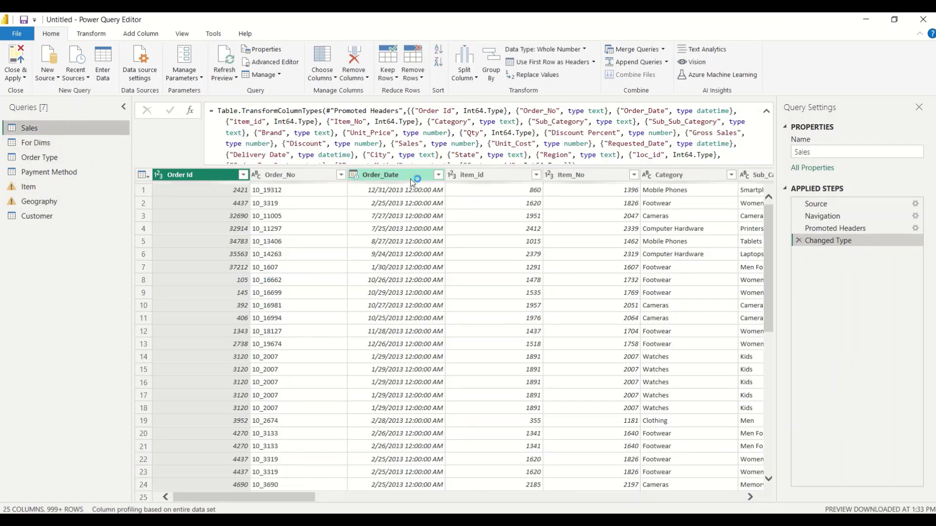
pyautogui.moveTo(287, 496); pyautogui.dragTo(318, 496)
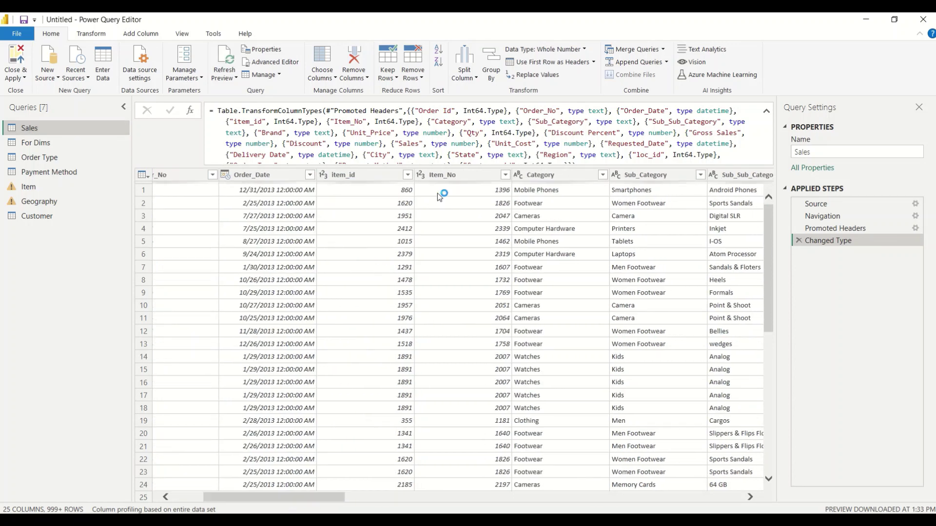
pyautogui.click(497, 176)
pyautogui.keyDown('ctrl'); pyautogui.click(590, 176); pyautogui.keyUp('ctrl')
pyautogui.keyDown('ctrl'); pyautogui.click(643, 175); pyautogui.keyUp('ctrl')
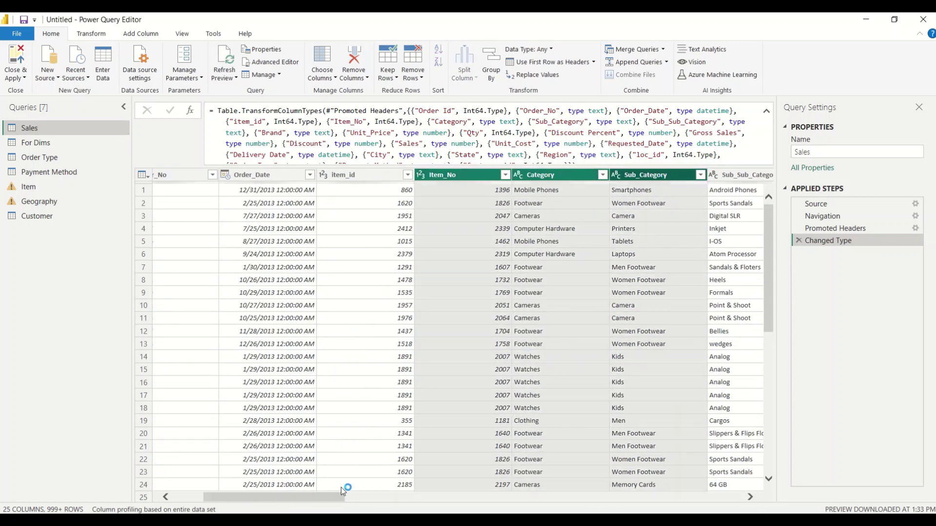
pyautogui.moveTo(334, 497); pyautogui.dragTo(427, 496)
pyautogui.keyDown('ctrl'); pyautogui.click(346, 176); pyautogui.keyUp('ctrl')
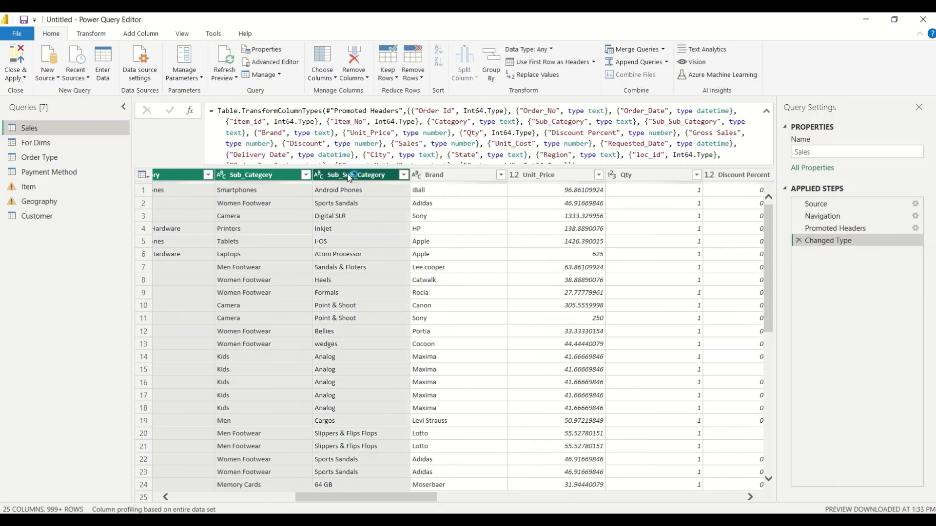
pyautogui.keyDown('ctrl'); pyautogui.click(445, 177); pyautogui.keyUp('ctrl')
pyautogui.moveTo(399, 497); pyautogui.dragTo(621, 494)
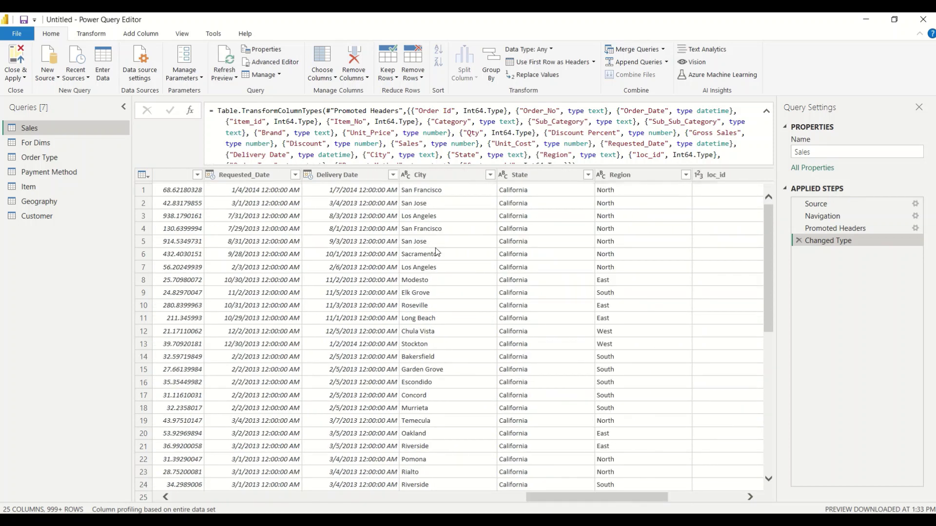
pyautogui.keyDown('ctrl'); pyautogui.click(428, 177); pyautogui.keyUp('ctrl')
pyautogui.keyDown('ctrl'); pyautogui.click(520, 175); pyautogui.keyUp('ctrl')
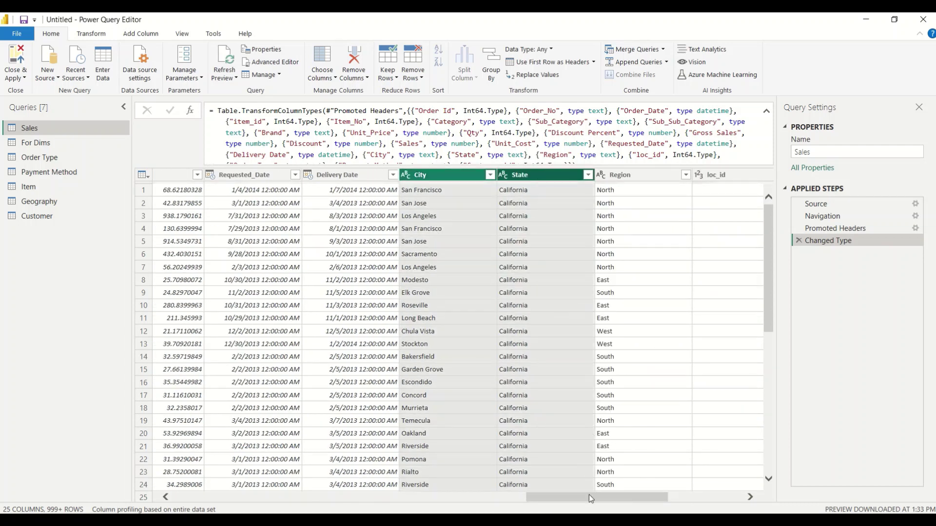
pyautogui.moveTo(589, 495); pyautogui.dragTo(663, 496)
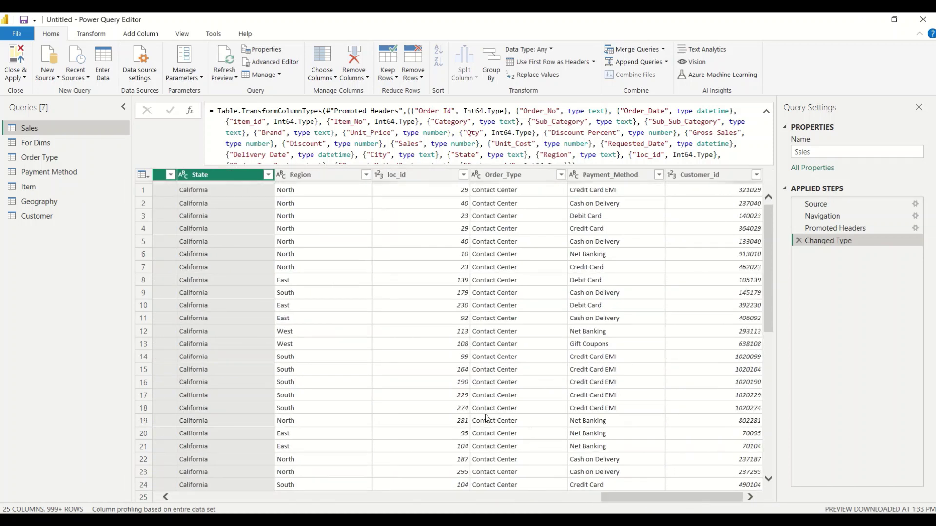
pyautogui.rightClick(208, 175)
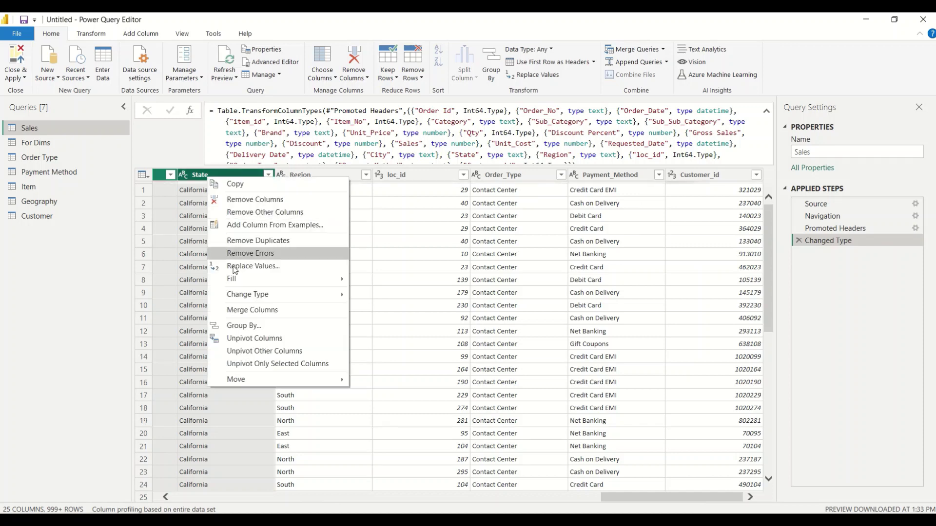
pyautogui.click(239, 200)
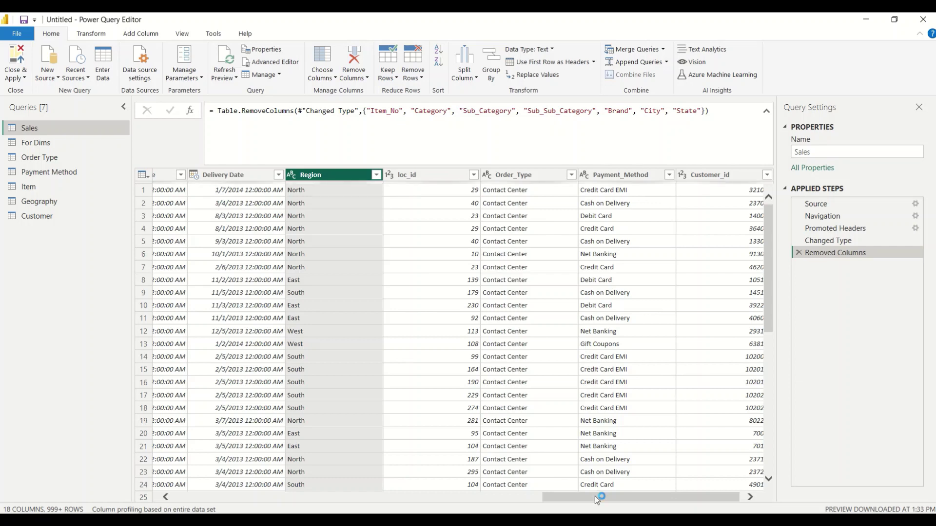
# Merge the Sales query with Order Type, matching Order_Type to Order Type with a Left Outer join.
pyautogui.moveTo(595, 496); pyautogui.dragTo(213, 492)
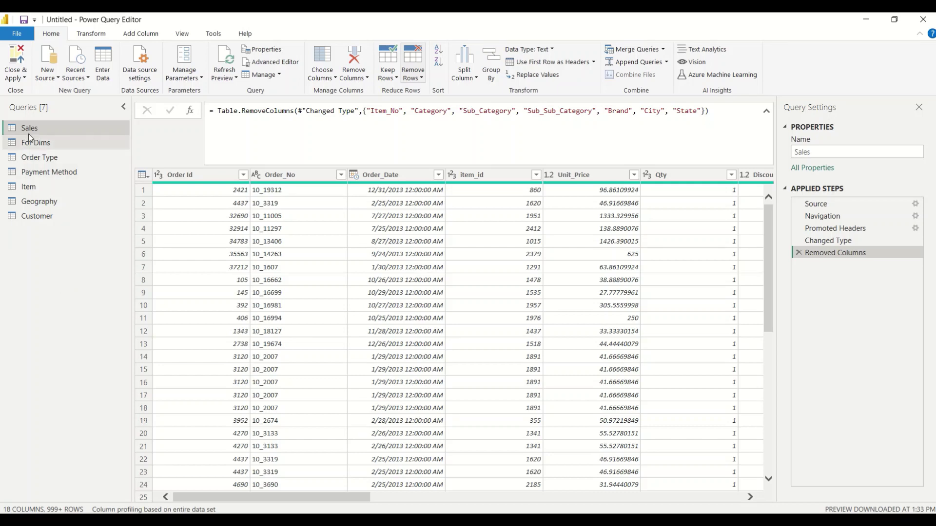
pyautogui.moveTo(245, 495); pyautogui.dragTo(616, 497)
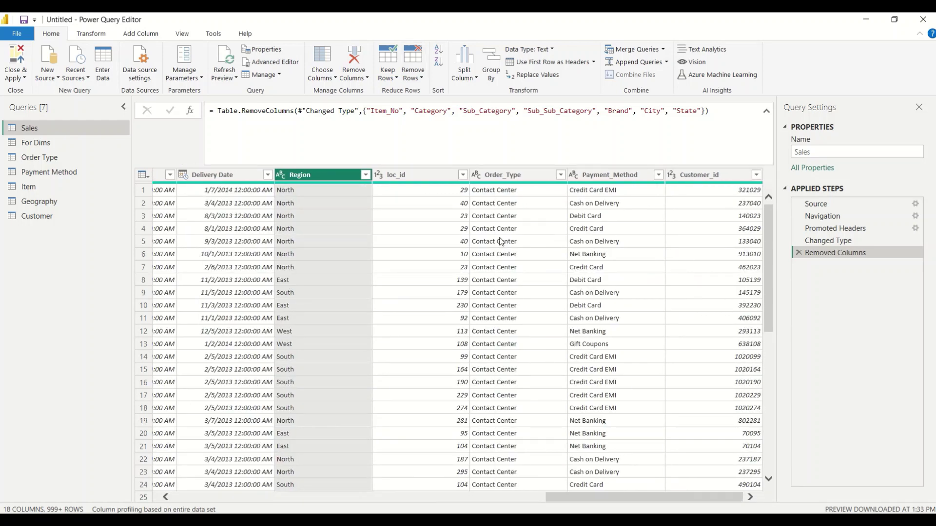
pyautogui.click(502, 178)
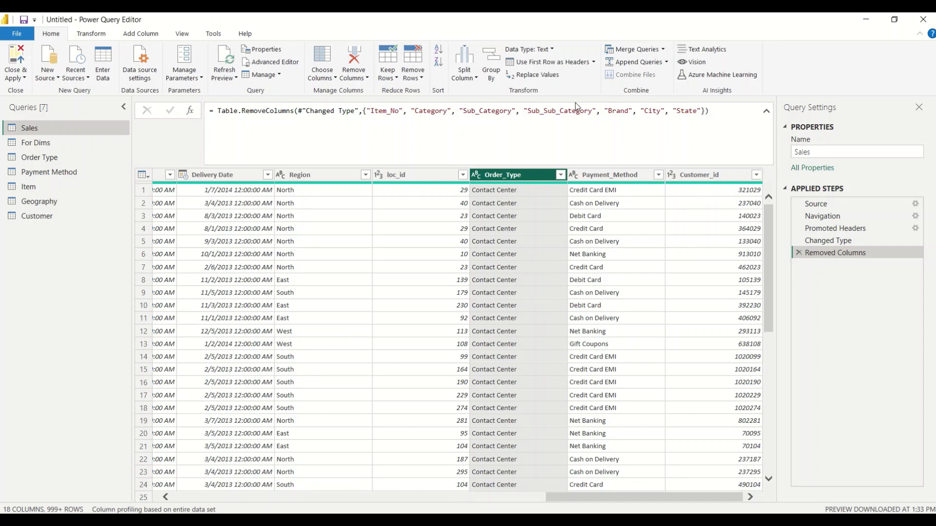
pyautogui.click(663, 51)
pyautogui.click(643, 64)
pyautogui.click(383, 252)
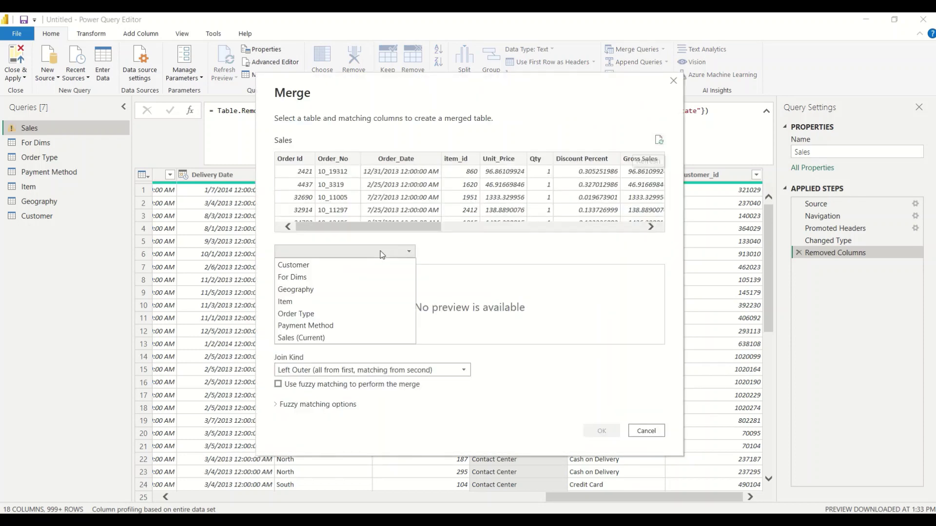
pyautogui.click(329, 315)
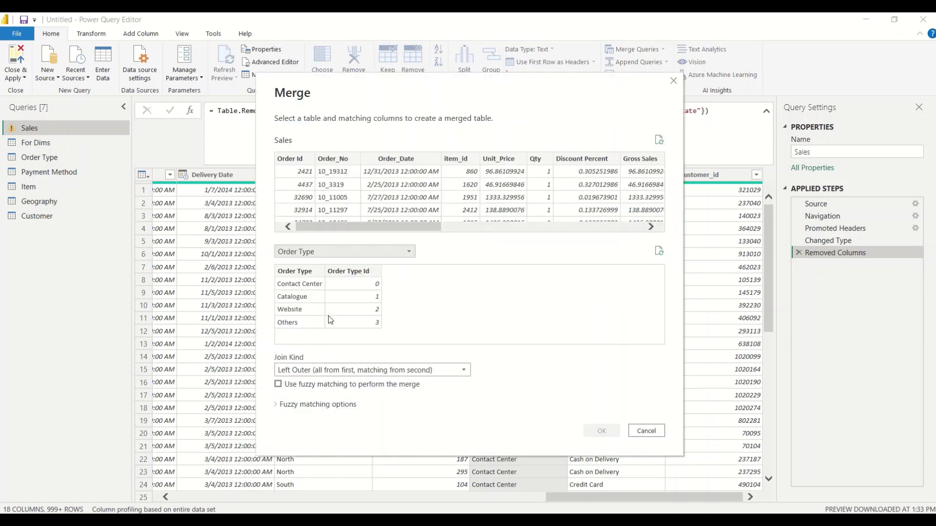
pyautogui.click(288, 272)
pyautogui.moveTo(347, 227); pyautogui.dragTo(556, 227)
pyautogui.click(517, 162)
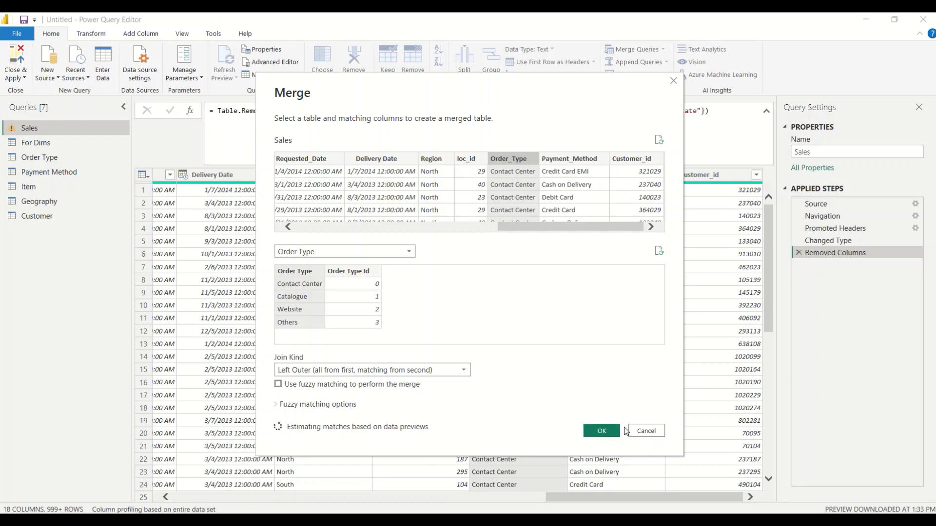
pyautogui.click(600, 431)
pyautogui.click(610, 433)
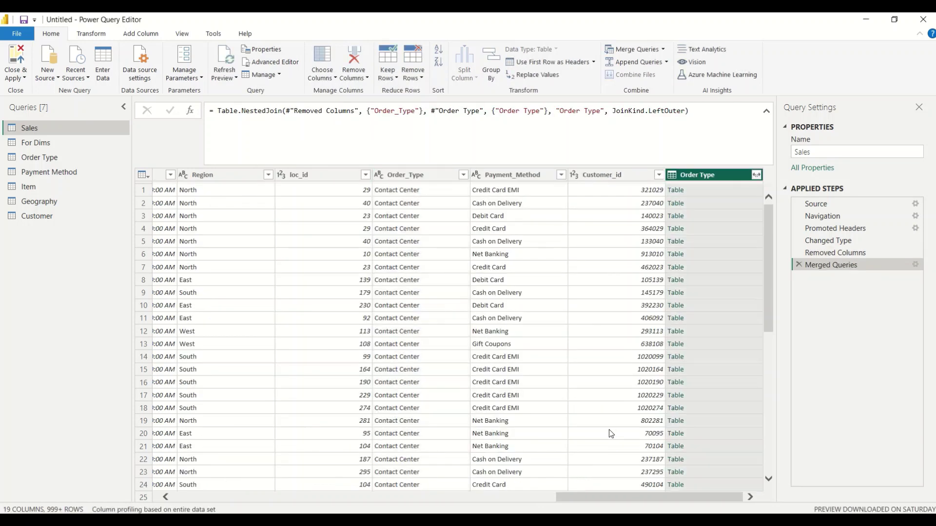
# Expand the merged Order Type column to Order Type Id only, without the original column name prefix, and check its distinct values.
pyautogui.click(757, 175)
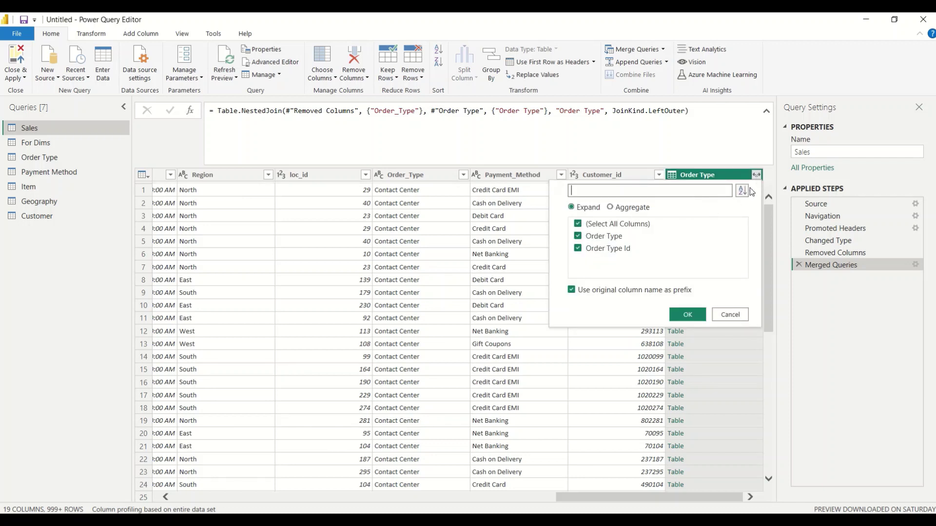
pyautogui.click(756, 176)
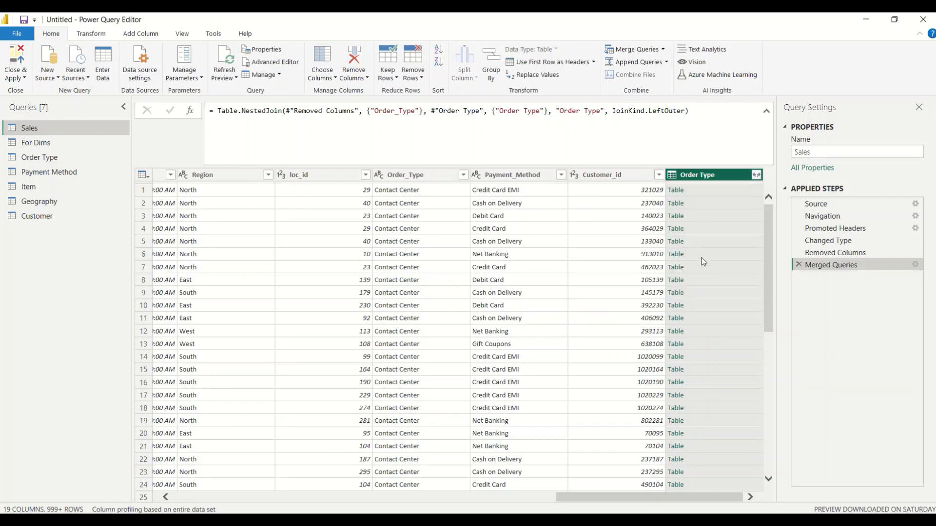
pyautogui.click(757, 174)
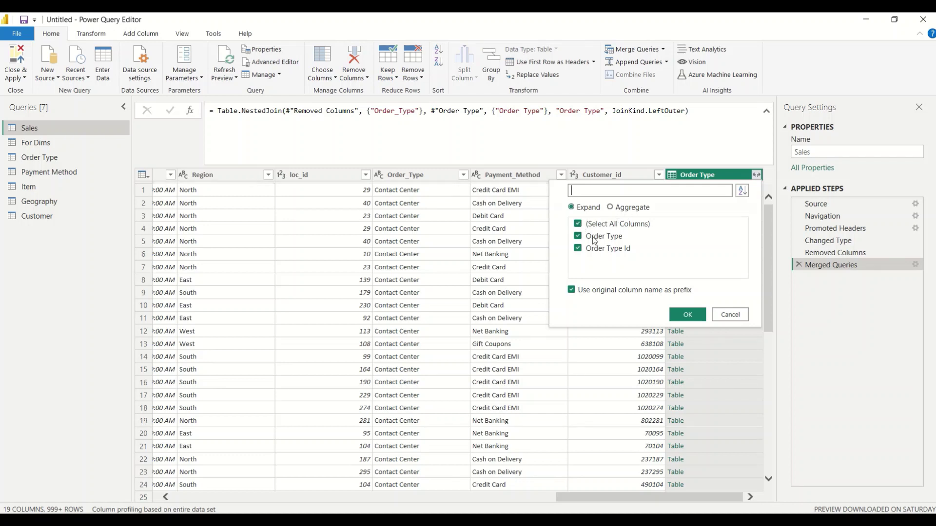
pyautogui.click(578, 225)
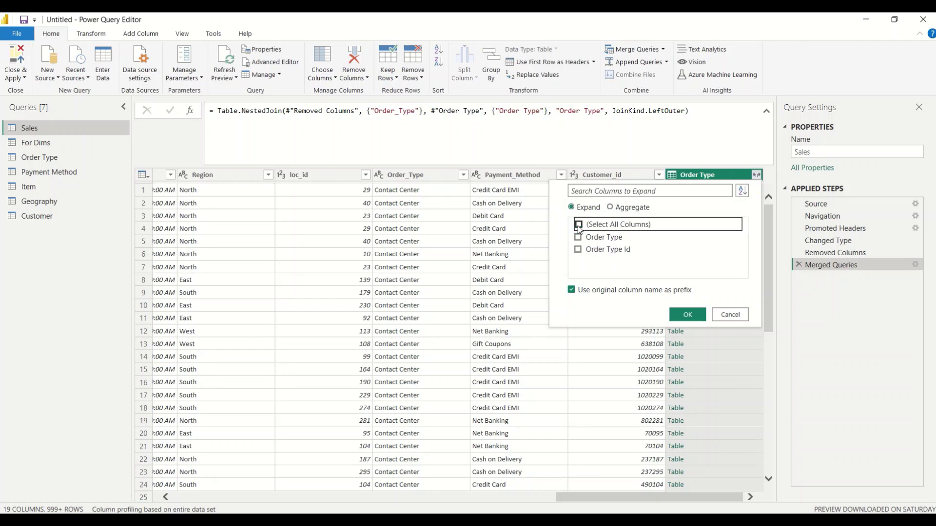
pyautogui.click(578, 249)
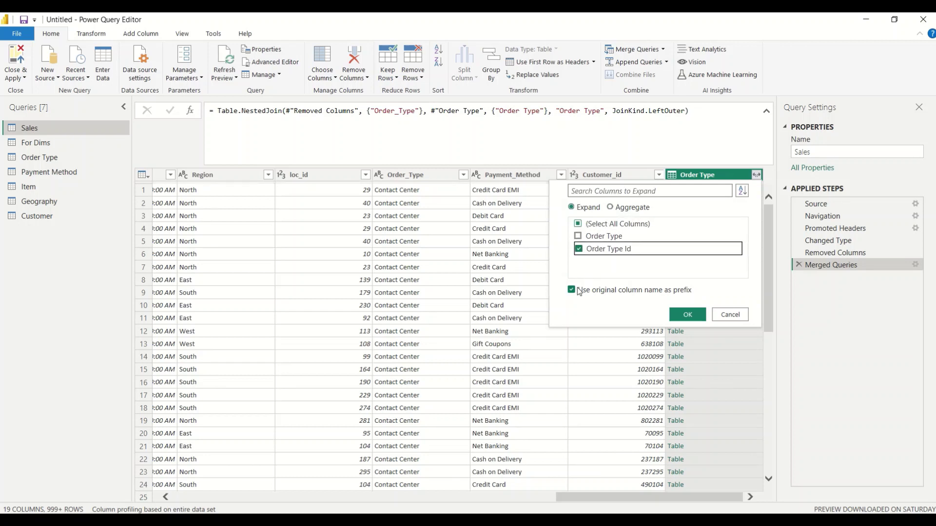
pyautogui.click(575, 291)
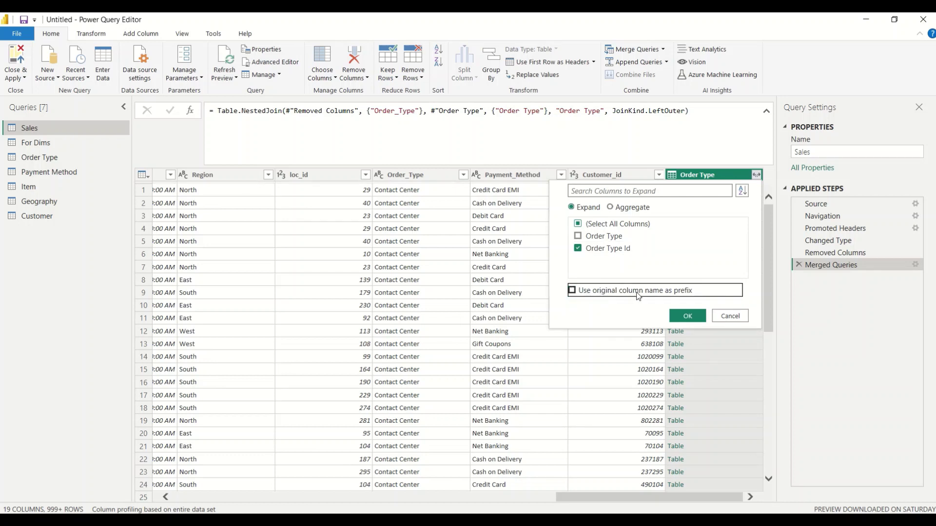
pyautogui.click(686, 315)
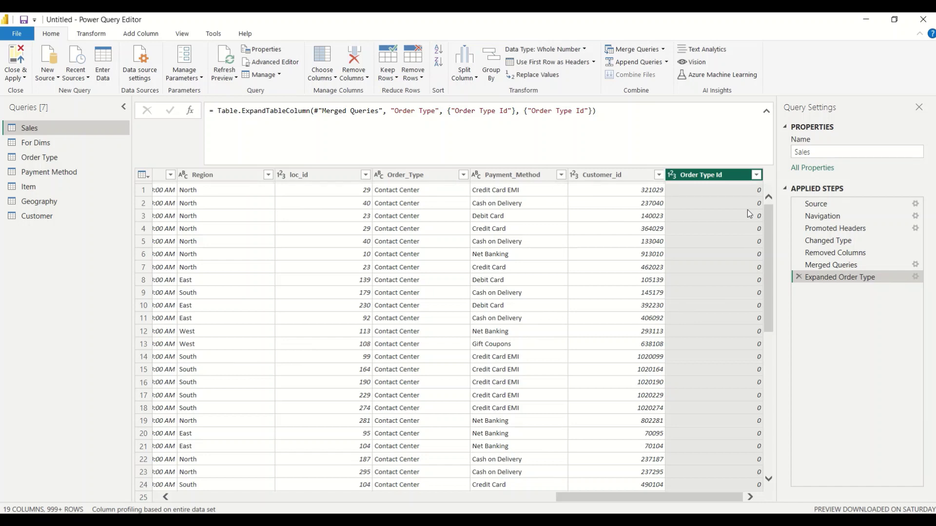
pyautogui.click(756, 175)
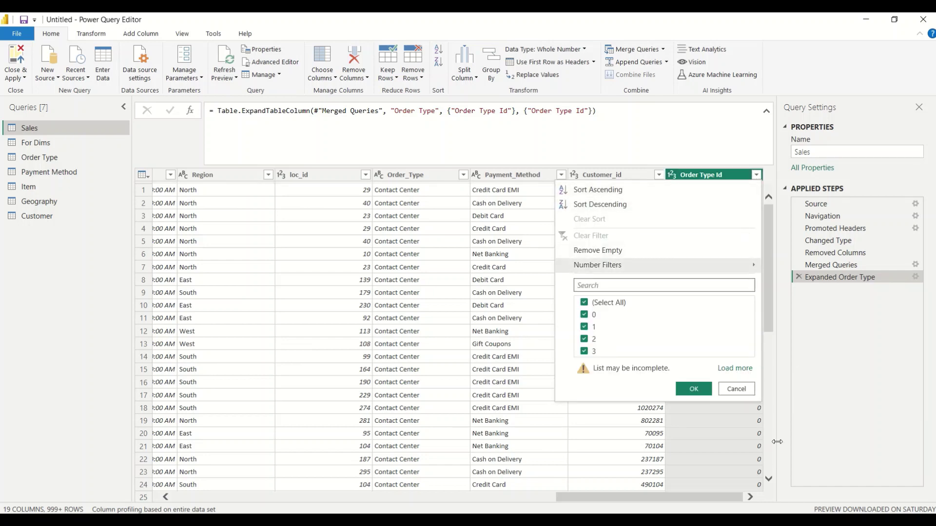
pyautogui.click(805, 405)
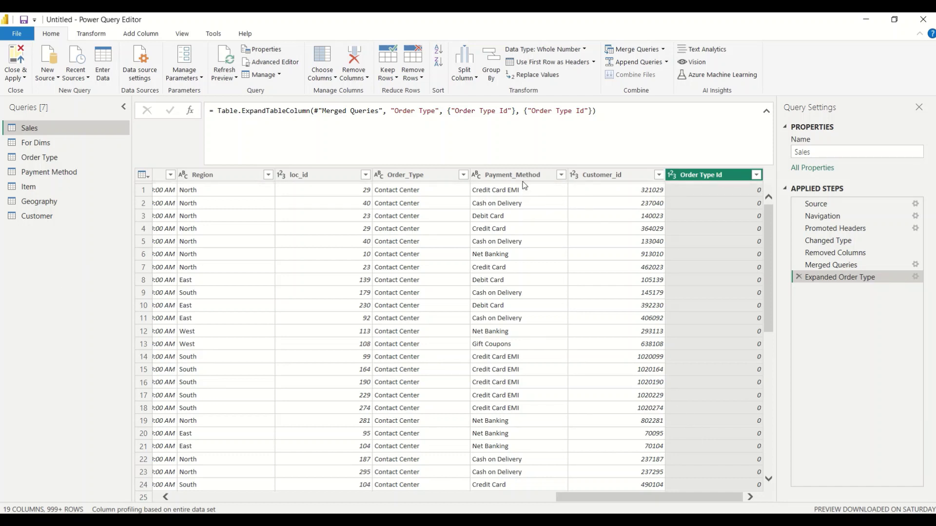
# Merge the Sales query with Payment Method, matching Payment_Method to Payment Method with an Inner join.
pyautogui.click(663, 50)
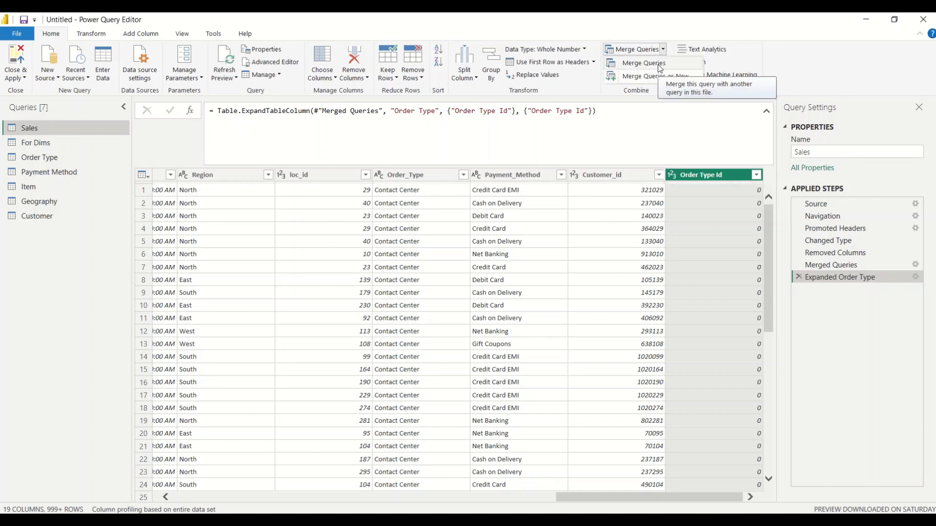
pyautogui.click(658, 65)
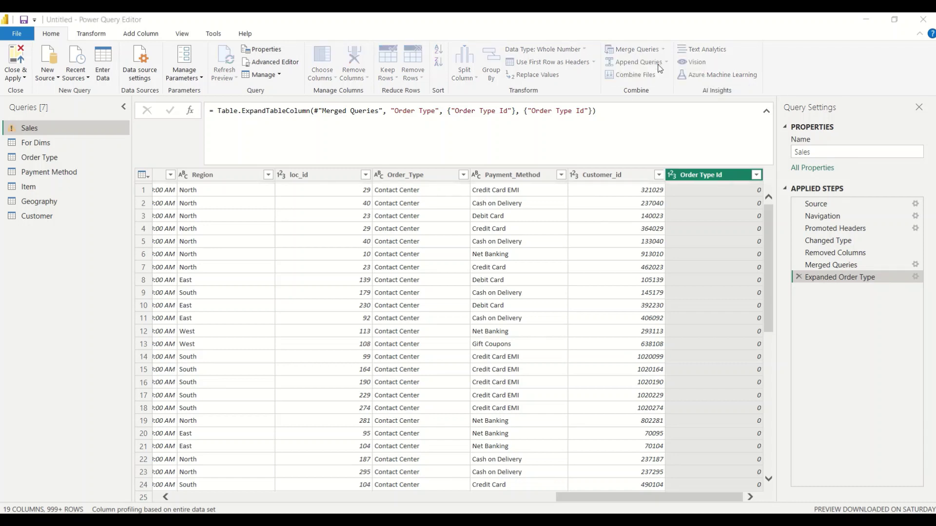
pyautogui.moveTo(392, 227); pyautogui.dragTo(437, 227)
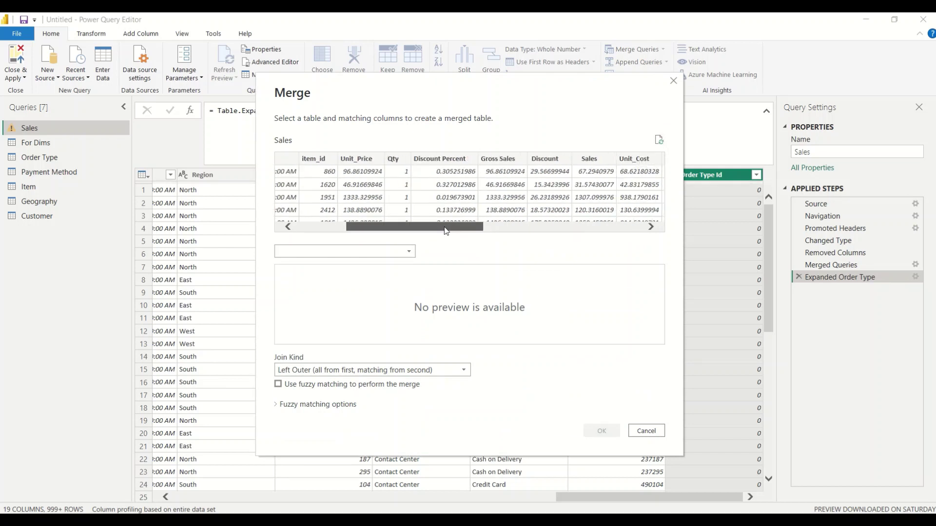
pyautogui.click(393, 254)
pyautogui.click(336, 320)
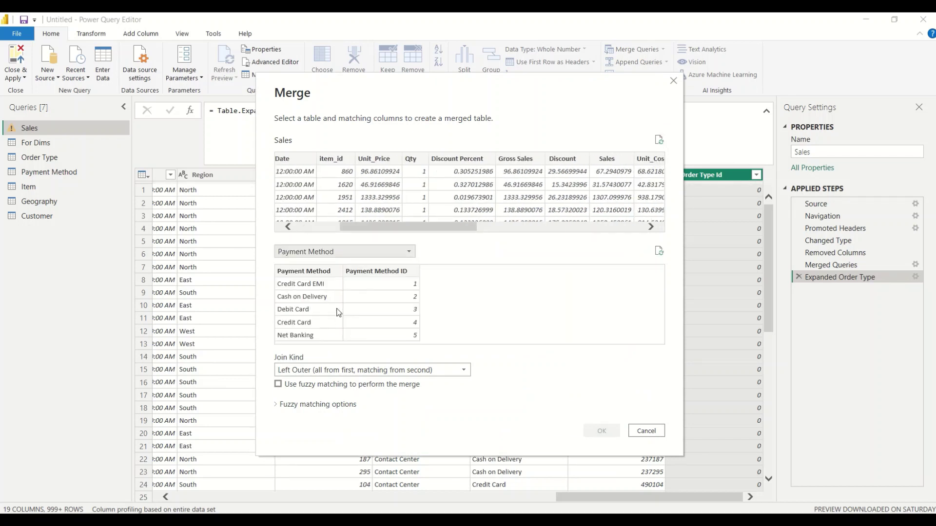
pyautogui.moveTo(408, 225); pyautogui.dragTo(590, 203)
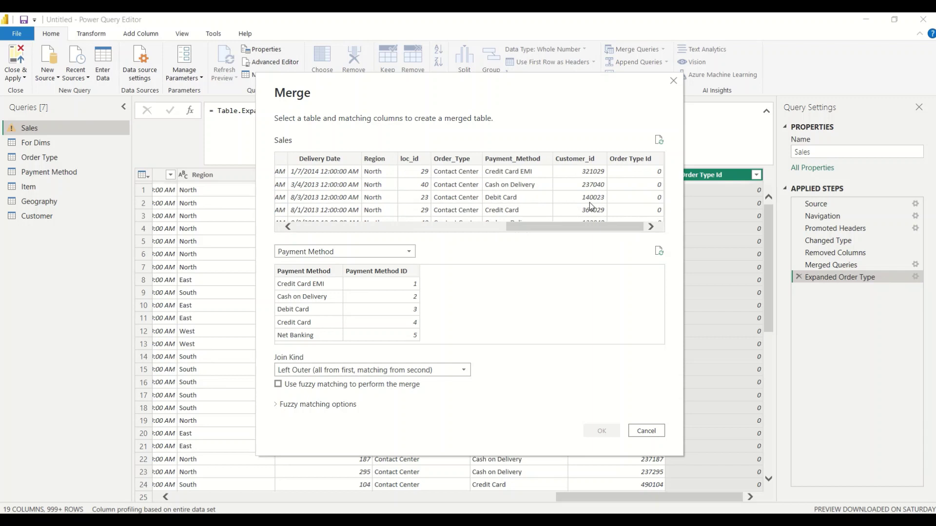
pyautogui.click(516, 161)
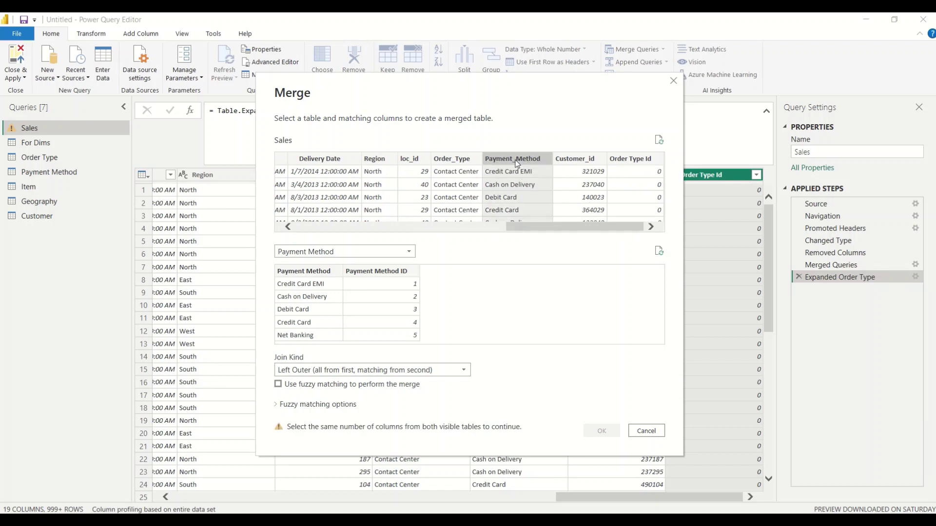
pyautogui.click(285, 272)
pyautogui.click(297, 372)
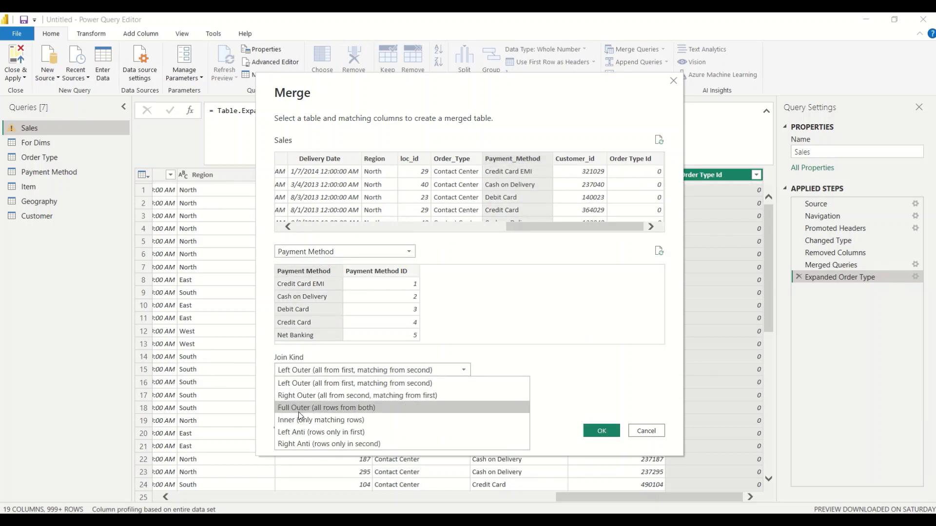
pyautogui.click(295, 423)
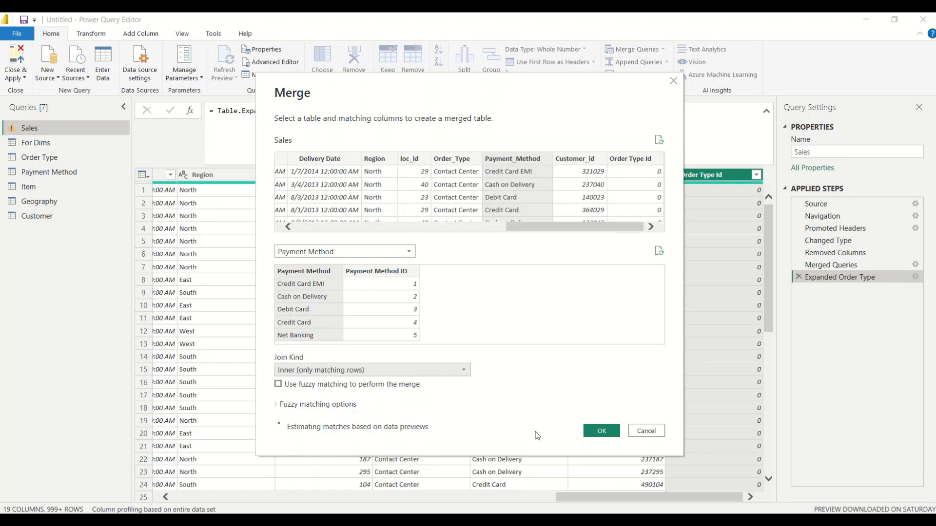
pyautogui.click(598, 432)
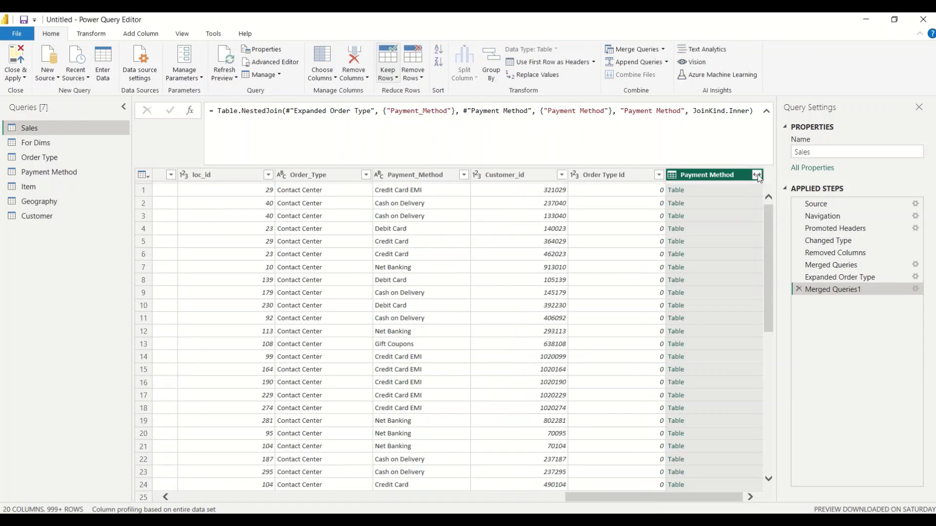
# Expand the merged Payment Method column to Payment Method ID only, without the original column name prefix, and check its distinct values.
pyautogui.click(758, 175)
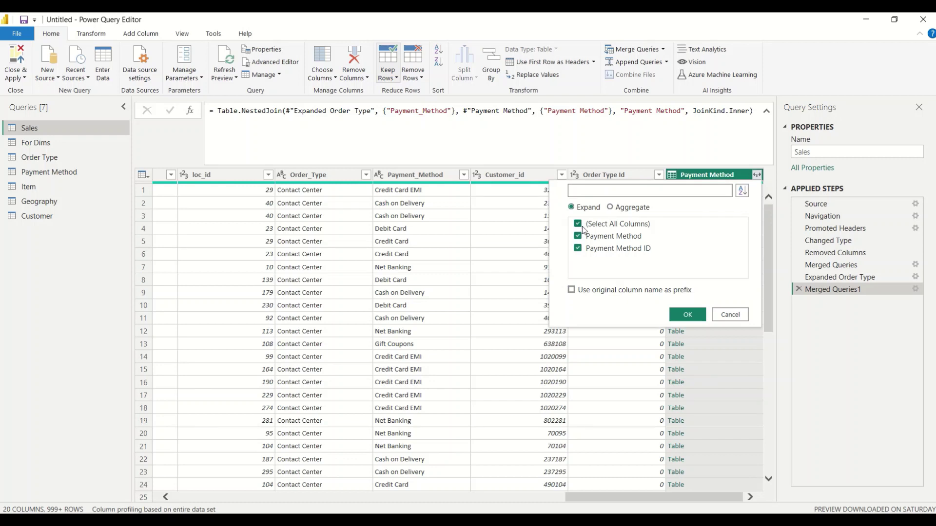
pyautogui.click(579, 225)
pyautogui.click(578, 249)
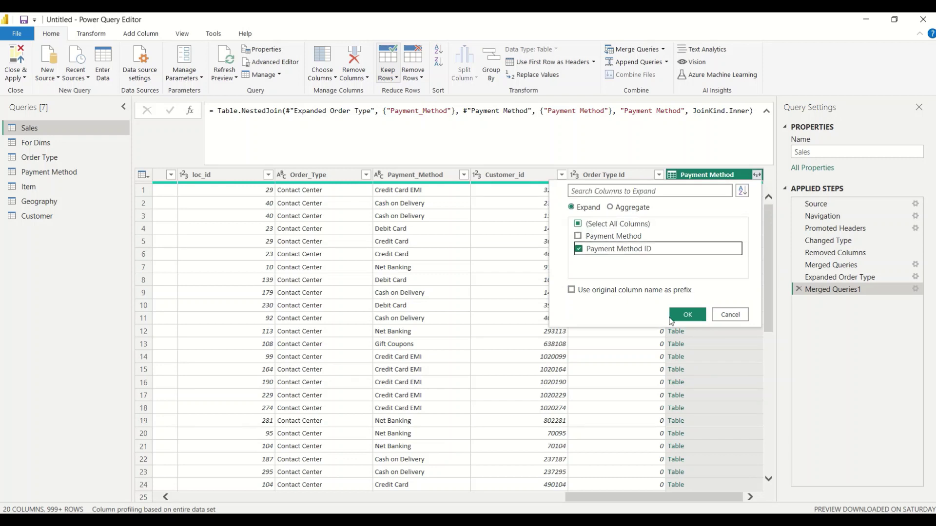
pyautogui.click(685, 314)
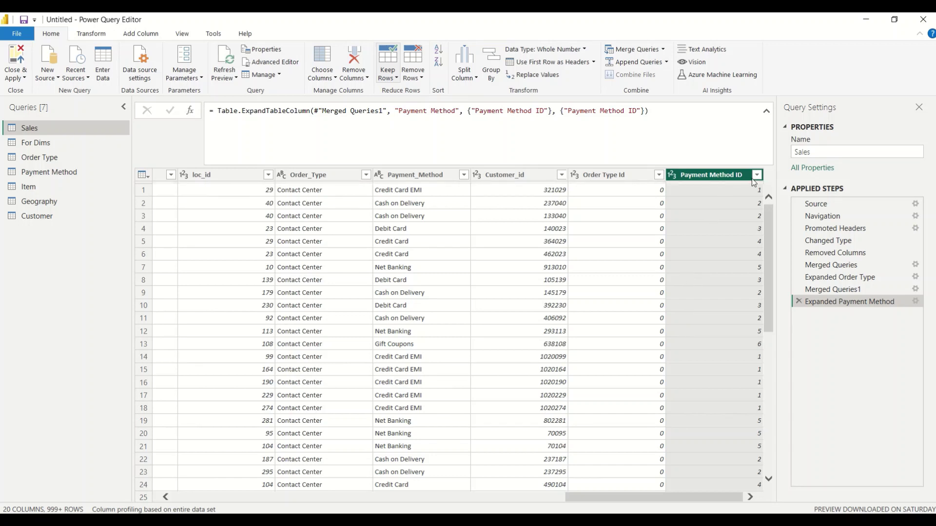
pyautogui.click(756, 176)
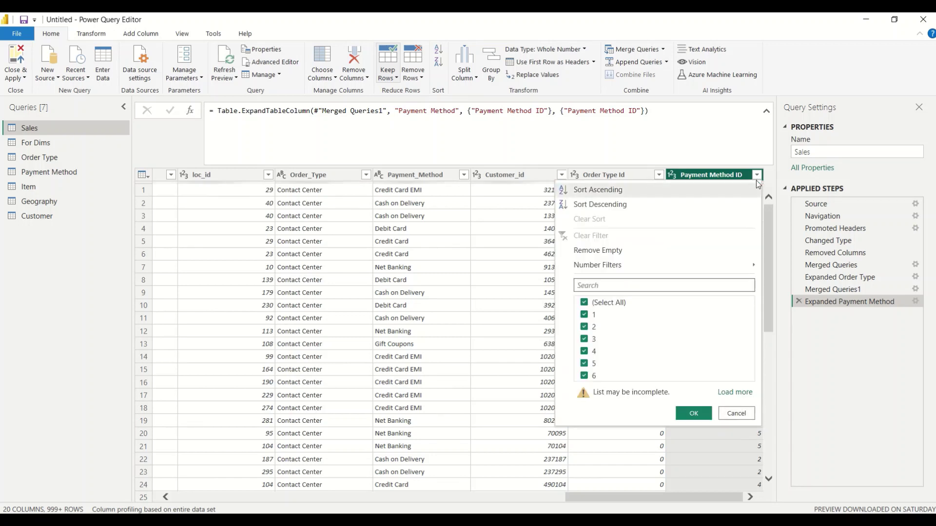
pyautogui.click(725, 392)
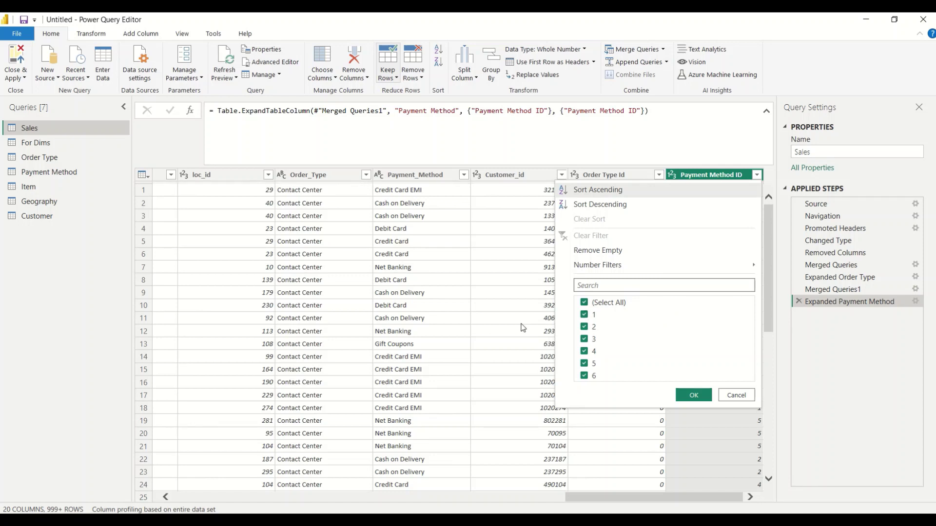
pyautogui.click(737, 394)
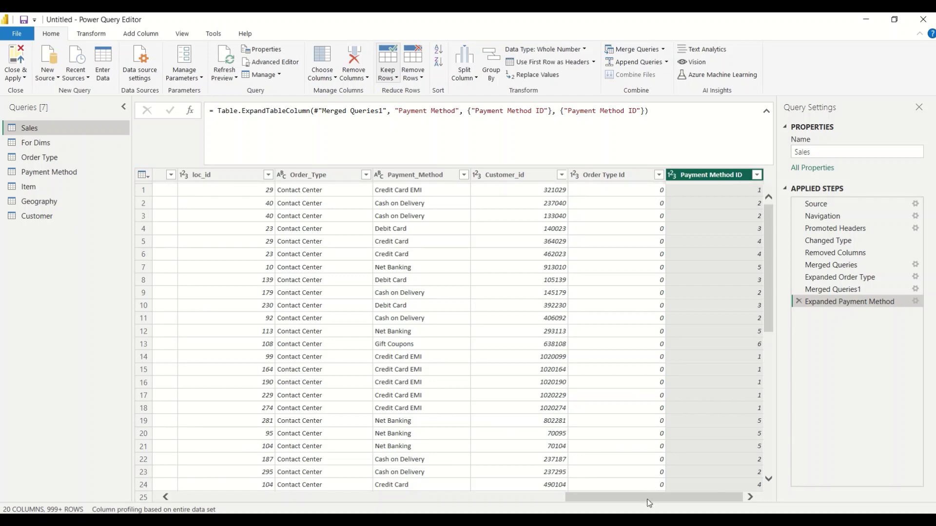
# Remove the Order_Type and Payment_Method text columns from the Sales query.
pyautogui.moveTo(649, 503); pyautogui.dragTo(625, 497)
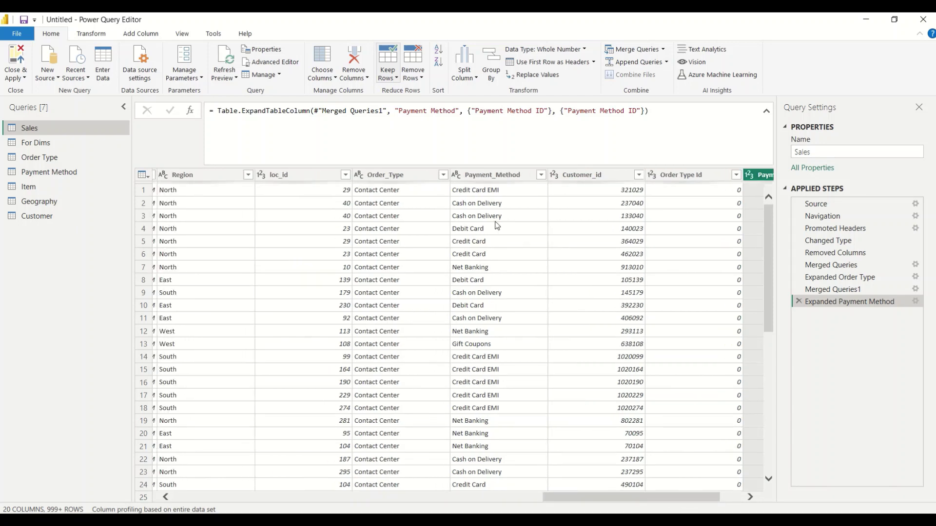
pyautogui.click(491, 175)
pyautogui.keyDown('ctrl'); pyautogui.click(402, 175); pyautogui.keyUp('ctrl')
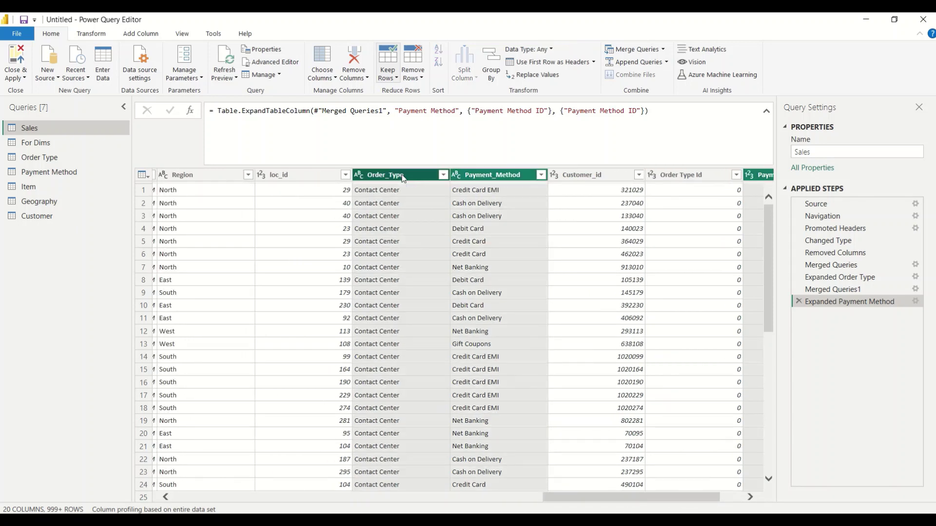
pyautogui.moveTo(641, 498); pyautogui.dragTo(581, 498)
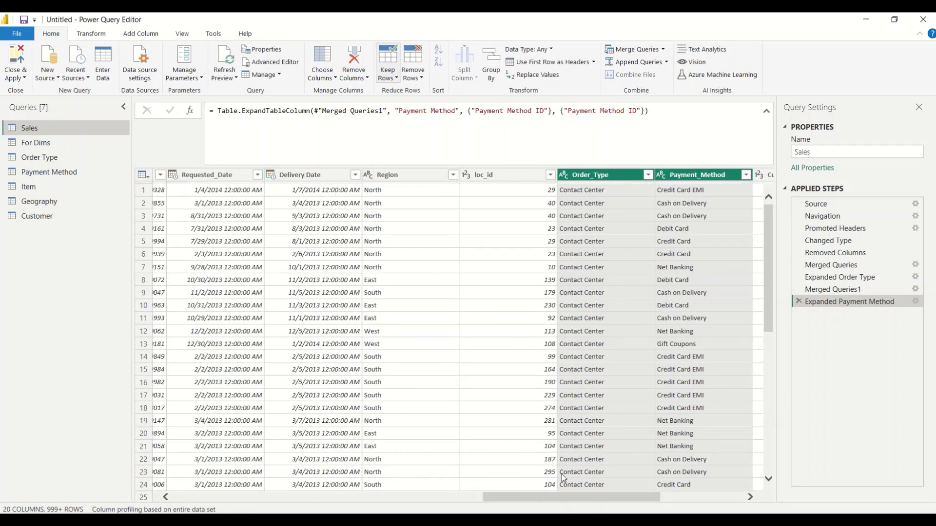
pyautogui.moveTo(566, 497); pyautogui.dragTo(625, 498)
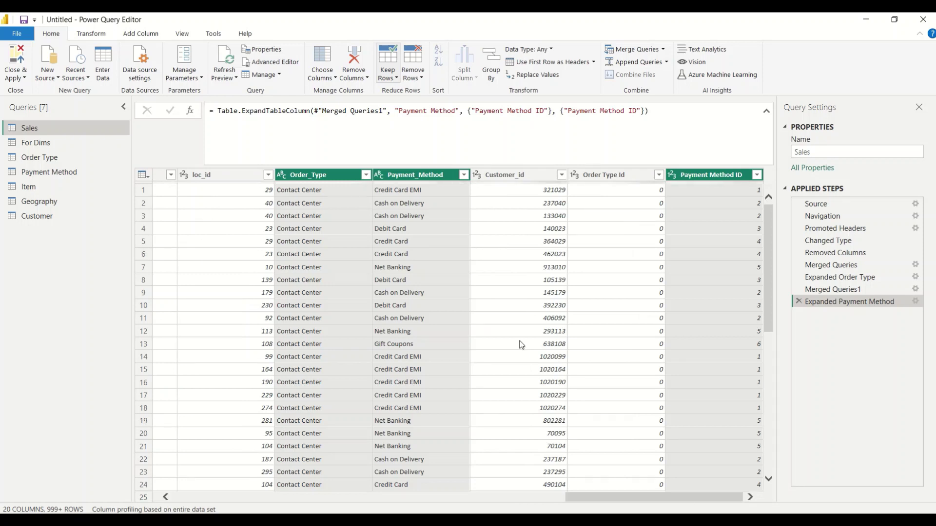
pyautogui.click(403, 178)
pyautogui.keyDown('ctrl'); pyautogui.click(326, 175); pyautogui.keyUp('ctrl')
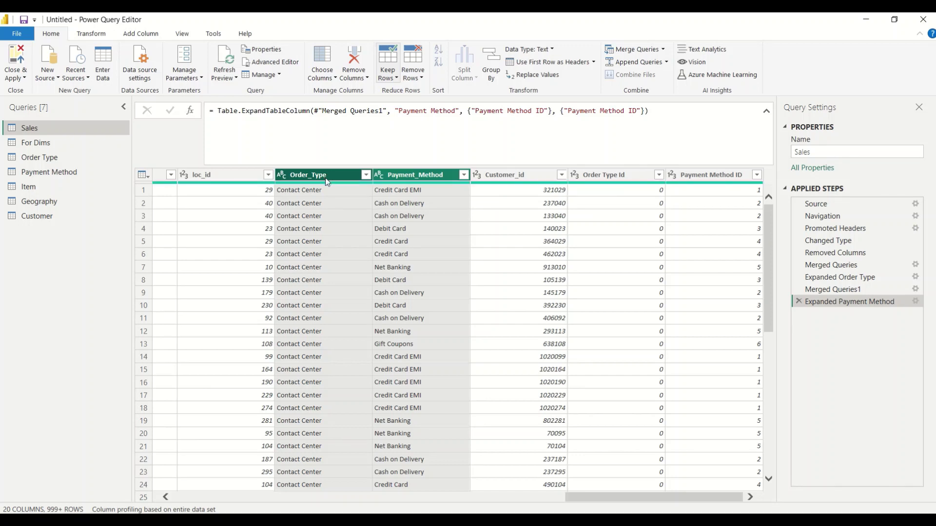
pyautogui.rightClick(325, 178)
pyautogui.click(354, 201)
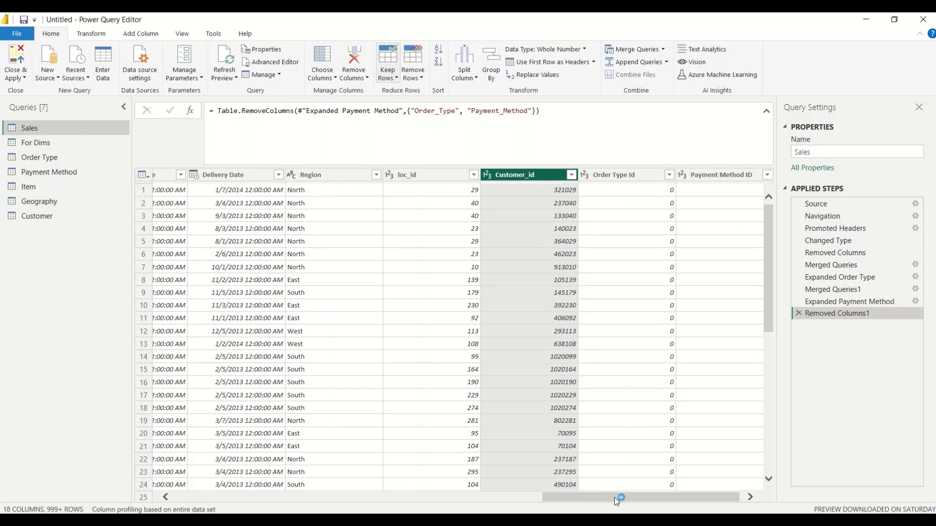
# Close the query editor, apply all query changes to the model, and switch back to Power BI Desktop.
pyautogui.moveTo(615, 500); pyautogui.dragTo(201, 498)
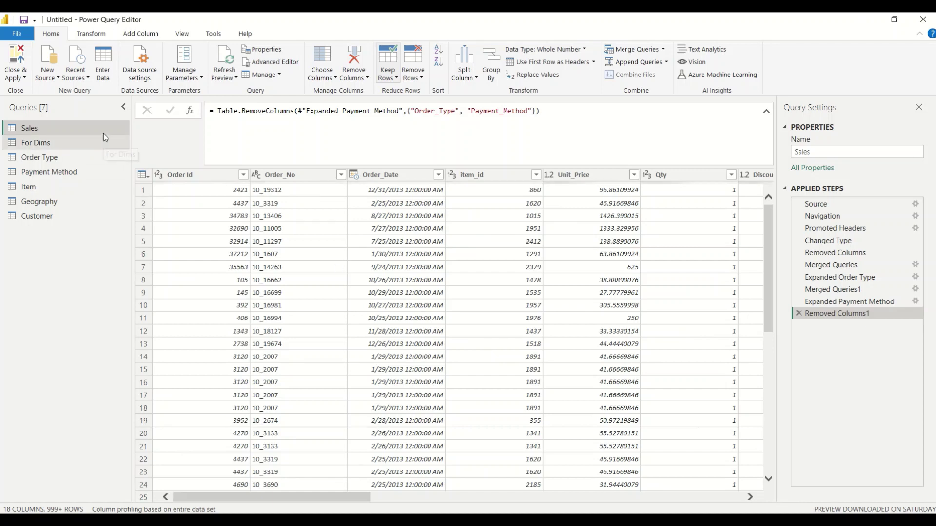
pyautogui.click(18, 75)
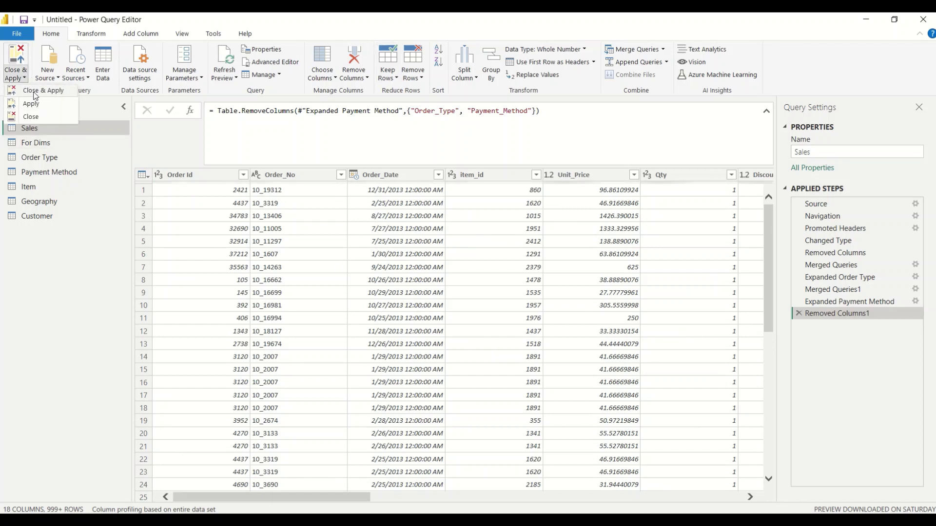
pyautogui.click(34, 104)
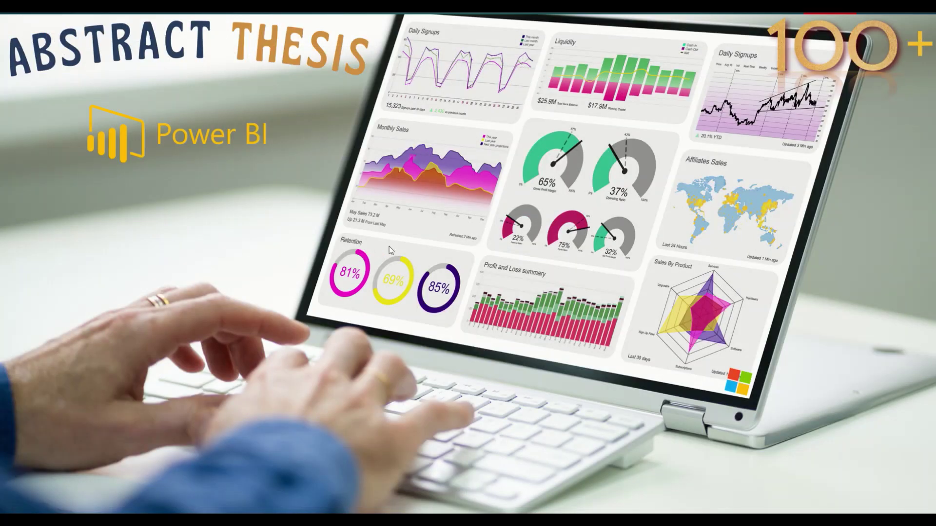
pyautogui.hotkey('alt', 'Tab')
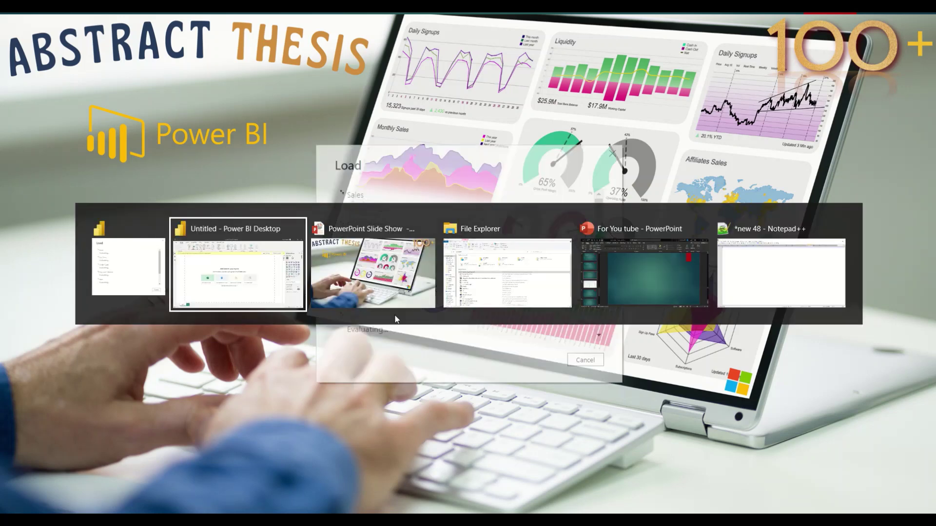
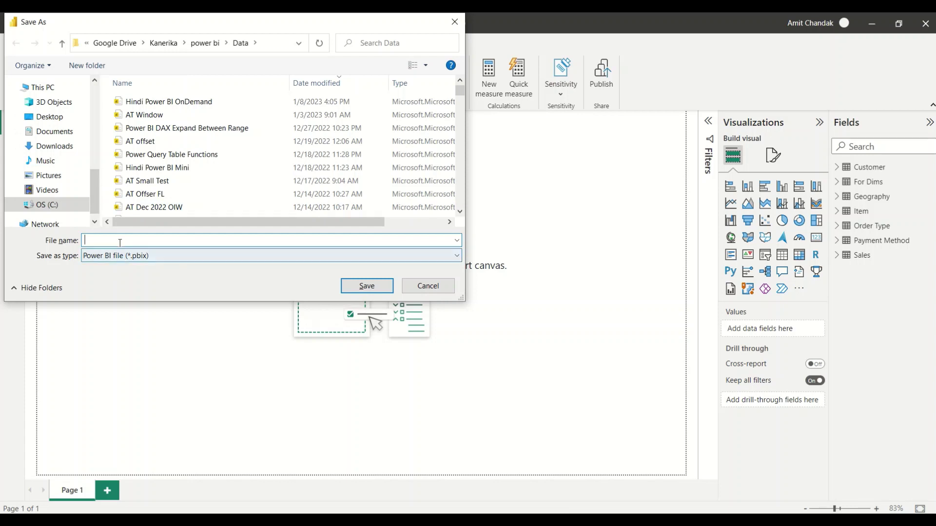
# Save the report in the Data folder as a Power BI file named Power Bi Star Schema.
pyautogui.write('Power ')
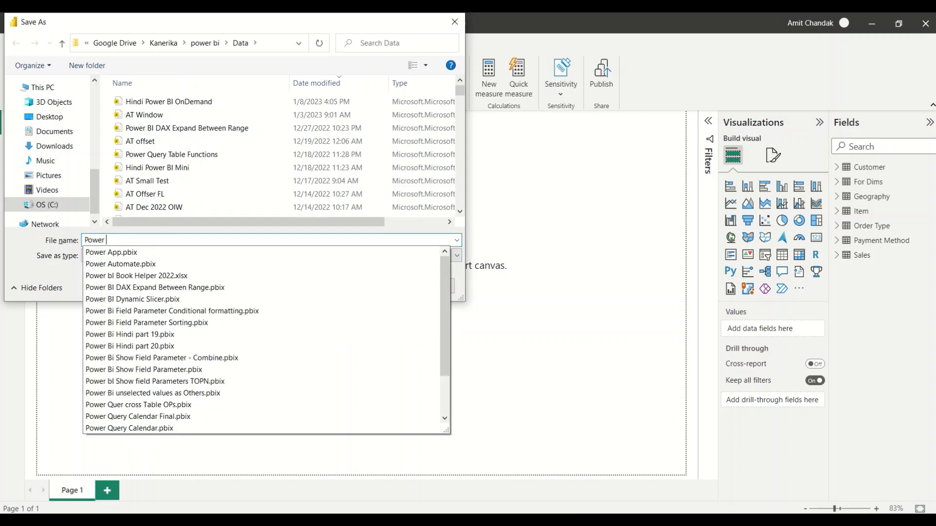
pyautogui.write('Bi Star Schema')
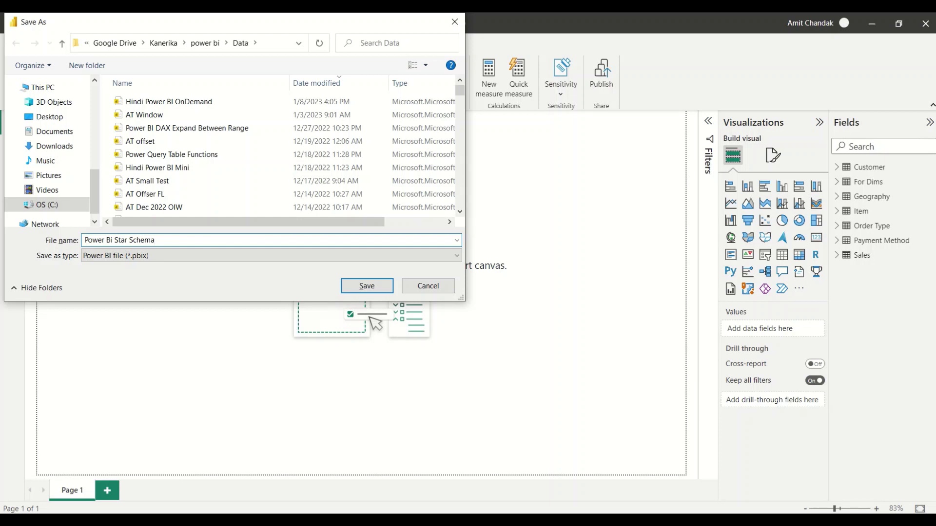
pyautogui.press('Return')
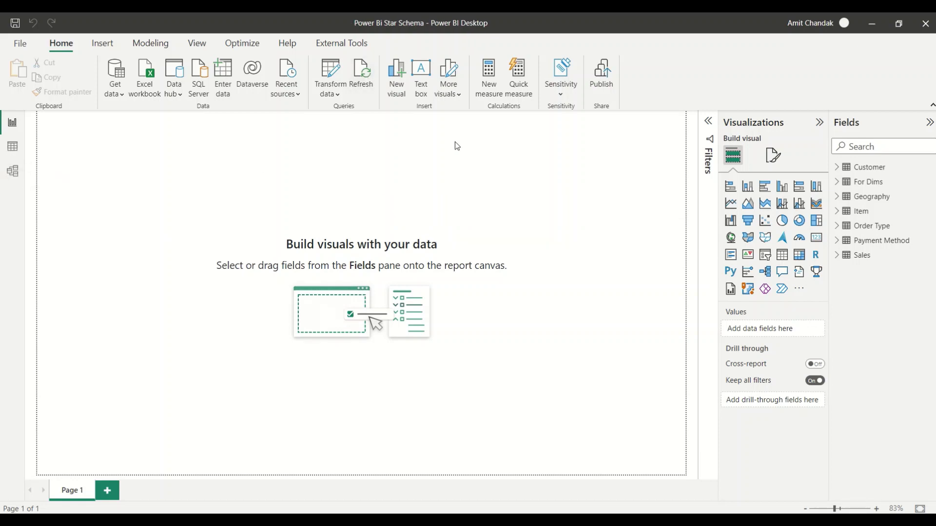
# Show the model diagram of all tables and collapse the Properties pane to enlarge the canvas.
pyautogui.click(12, 171)
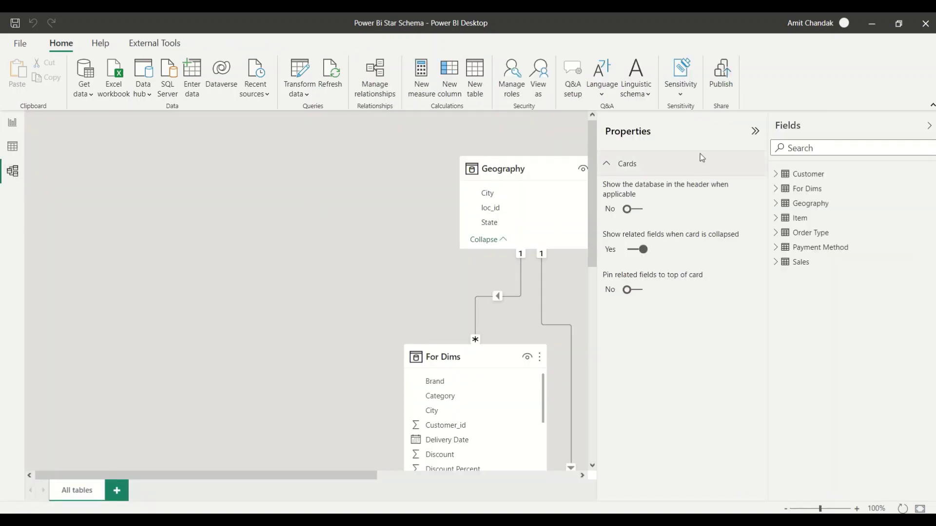
pyautogui.click(755, 132)
pyautogui.moveTo(336, 476); pyautogui.dragTo(480, 477)
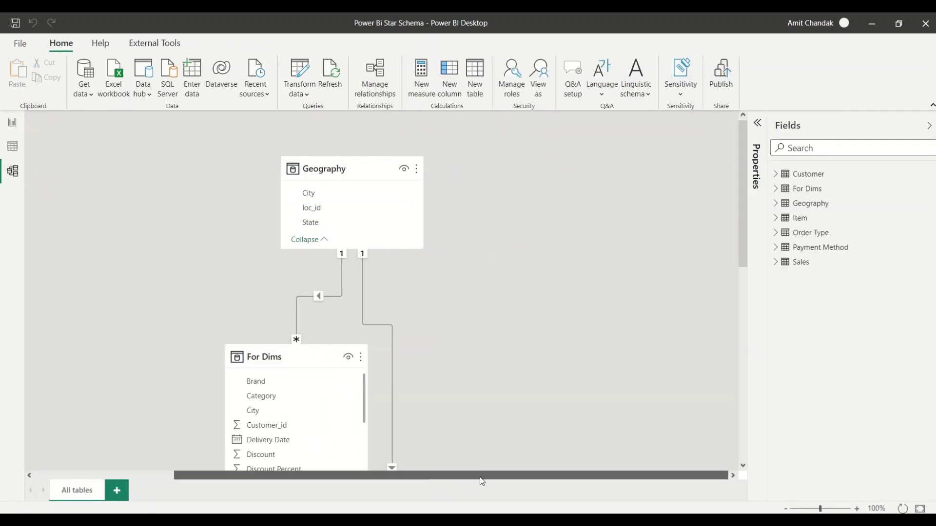
# Move the Sales table up level with For Dims in the diagram and shift For Dims away to separate the two.
pyautogui.scroll(-5, 452, 342)
pyautogui.scroll(-5, 452, 342)
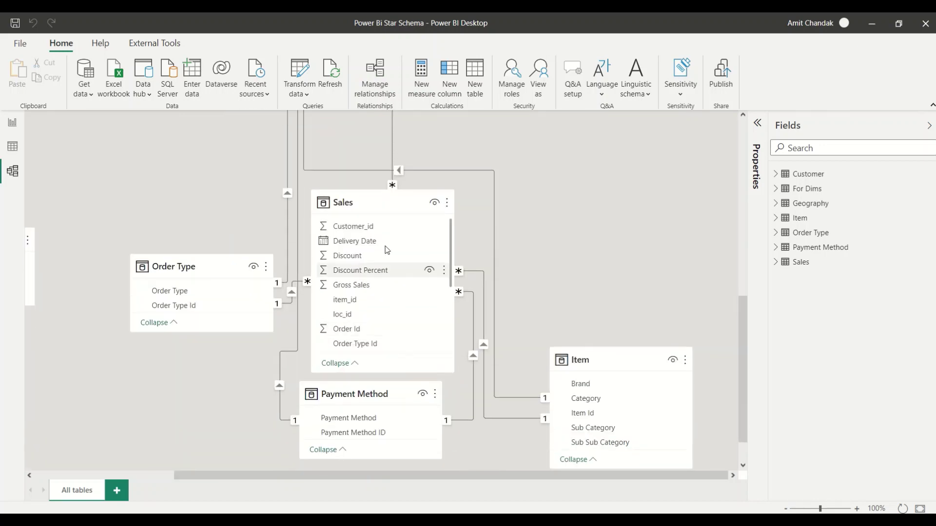
pyautogui.moveTo(367, 211); pyautogui.dragTo(485, 152)
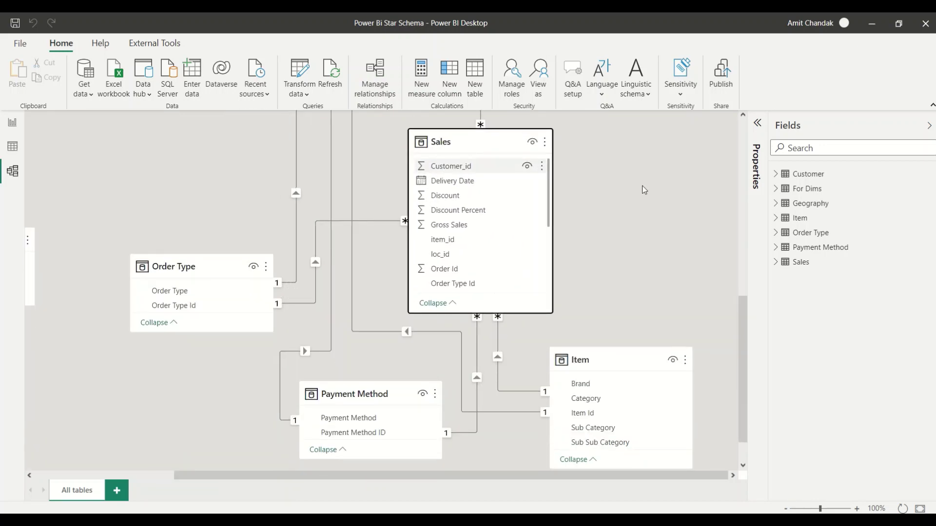
pyautogui.scroll(4, 748, 328)
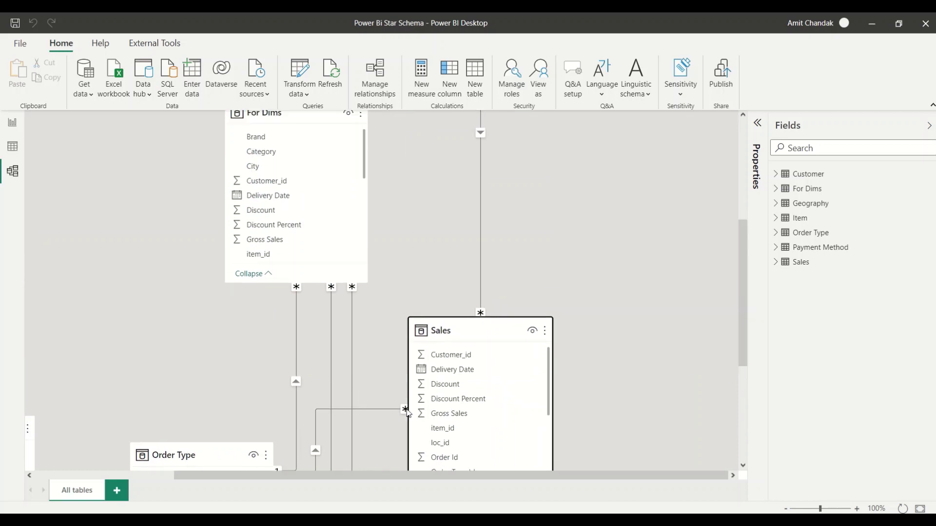
pyautogui.moveTo(458, 330); pyautogui.dragTo(466, 117)
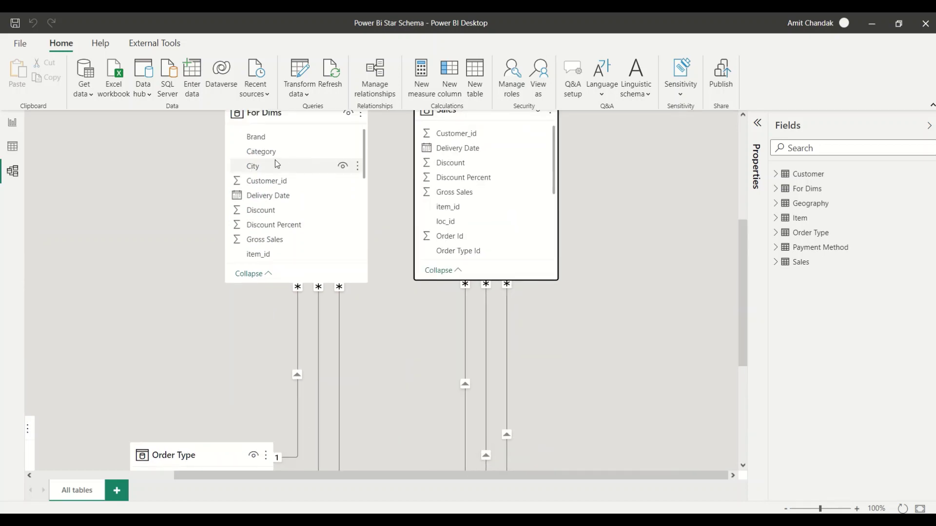
pyautogui.scroll(1, 321, 323)
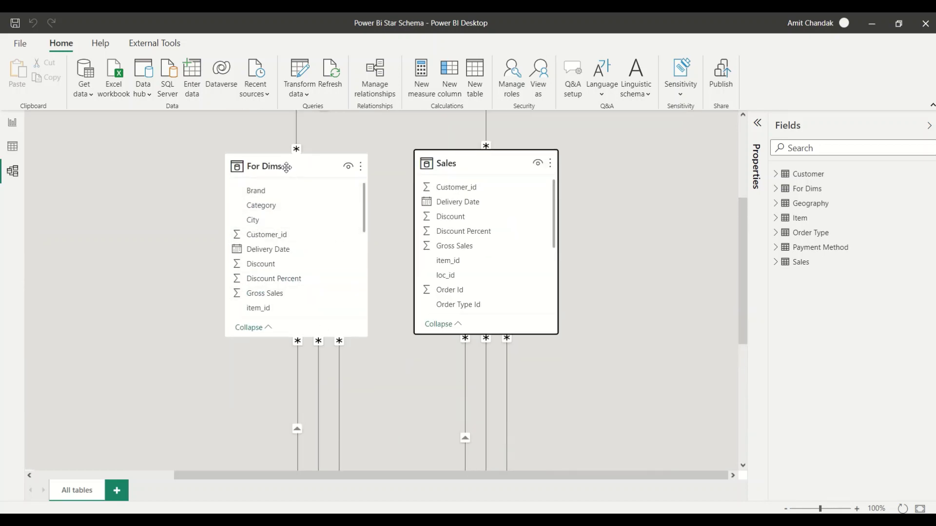
pyautogui.moveTo(286, 167); pyautogui.dragTo(132, 183)
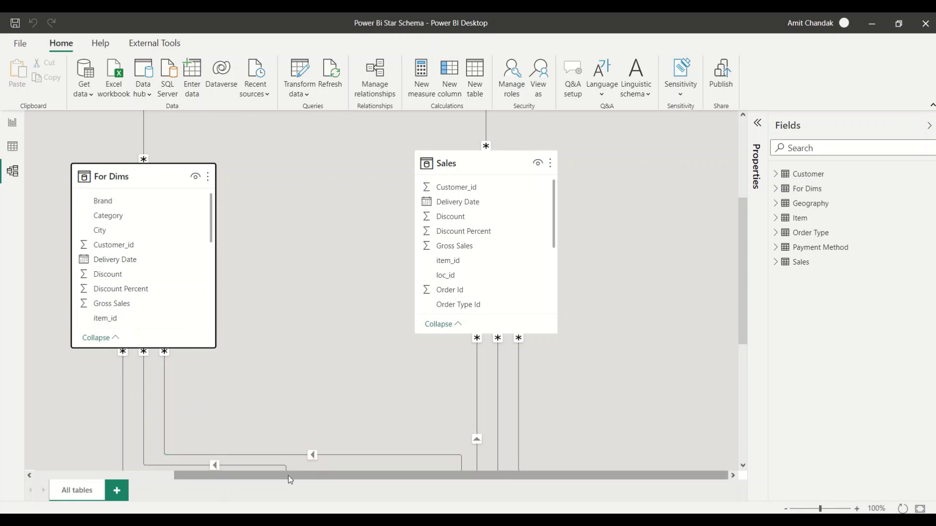
# Delete the three relationships linking For Dims to the Order Type, Payment Method and Item tables.
pyautogui.moveTo(743, 269)
pyautogui.mouseDown()
pyautogui.moveTo(759, 379)
pyautogui.moveTo(738, 281)
pyautogui.mouseUp()
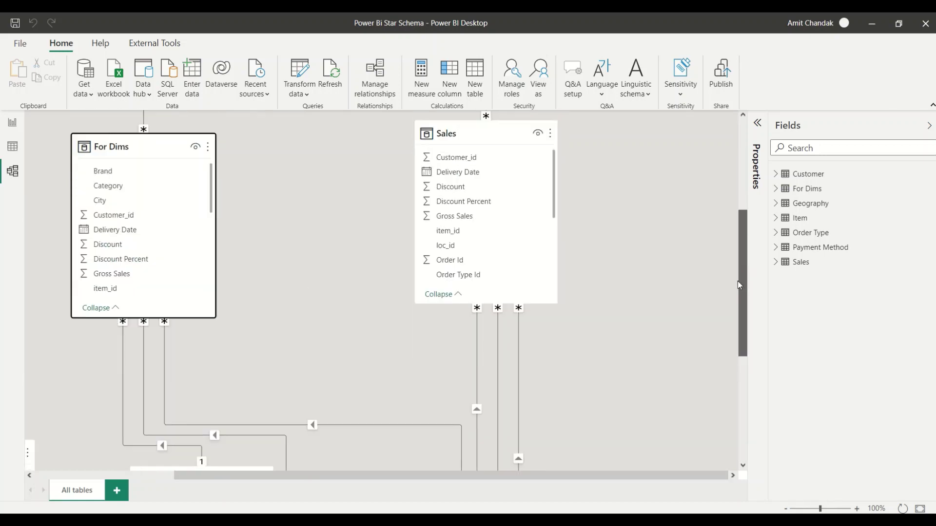
pyautogui.rightClick(165, 352)
pyautogui.click(186, 365)
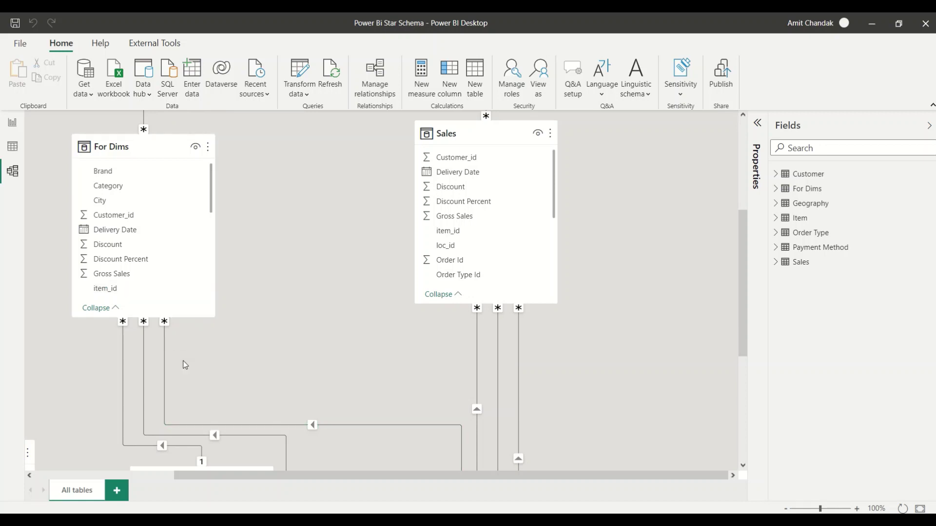
pyautogui.click(539, 293)
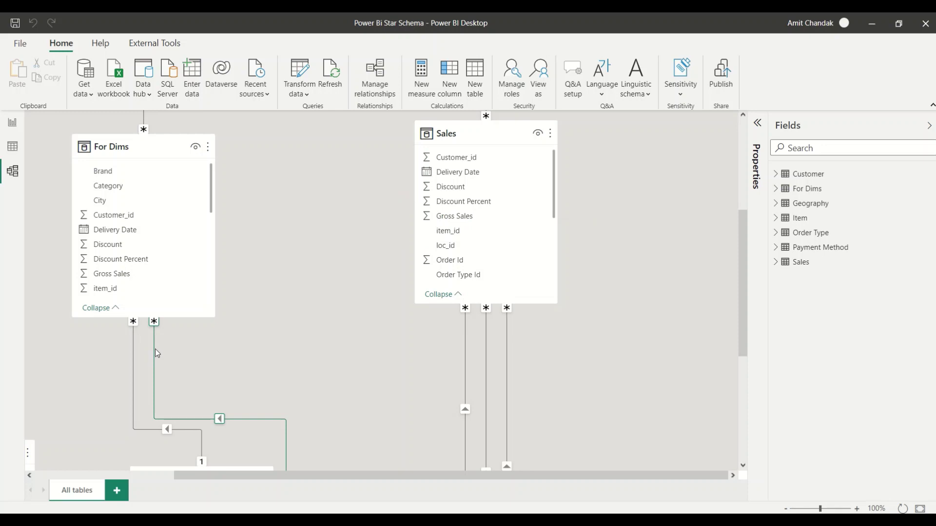
pyautogui.rightClick(155, 349)
pyautogui.click(163, 362)
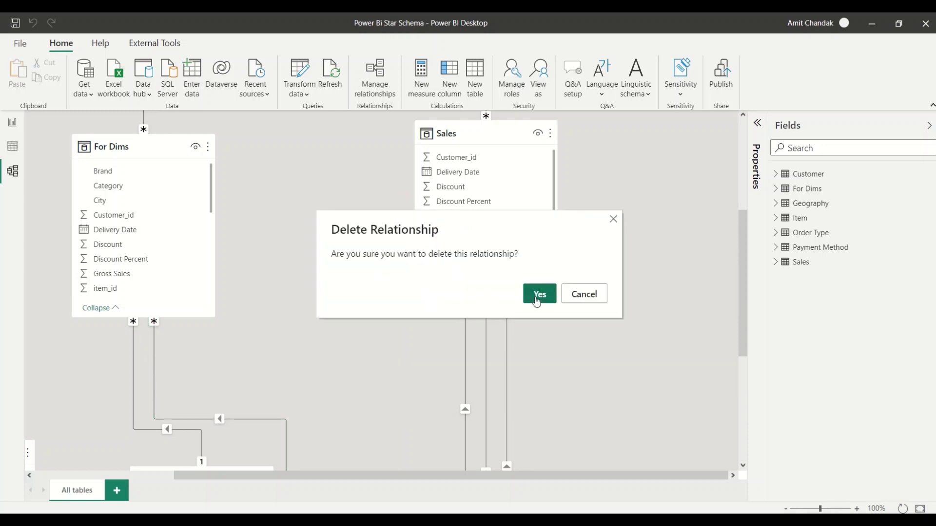
pyautogui.click(539, 294)
pyautogui.rightClick(143, 352)
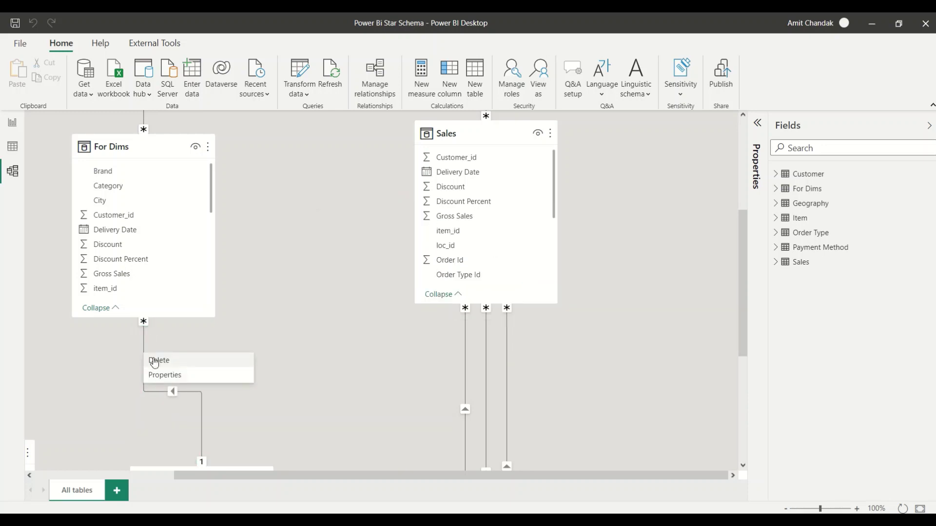
pyautogui.click(158, 359)
pyautogui.click(539, 294)
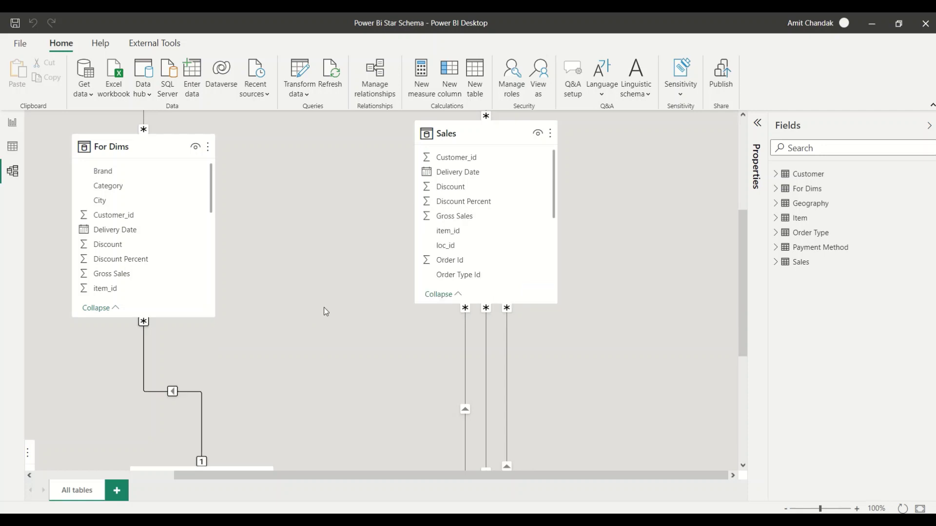
# Delete the relationship between Geography and For Dims.
pyautogui.scroll(2, 308, 311)
pyautogui.scroll(3, 282, 319)
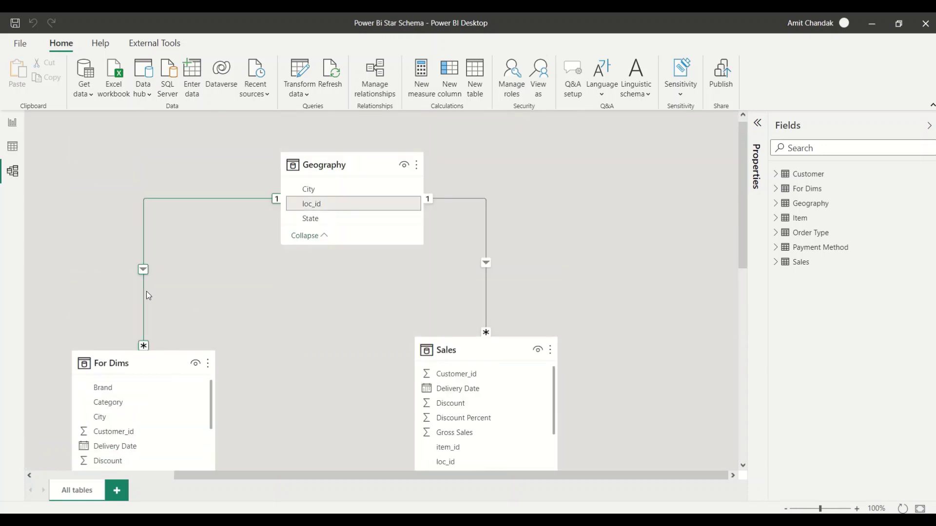
pyautogui.rightClick(146, 295)
pyautogui.click(175, 302)
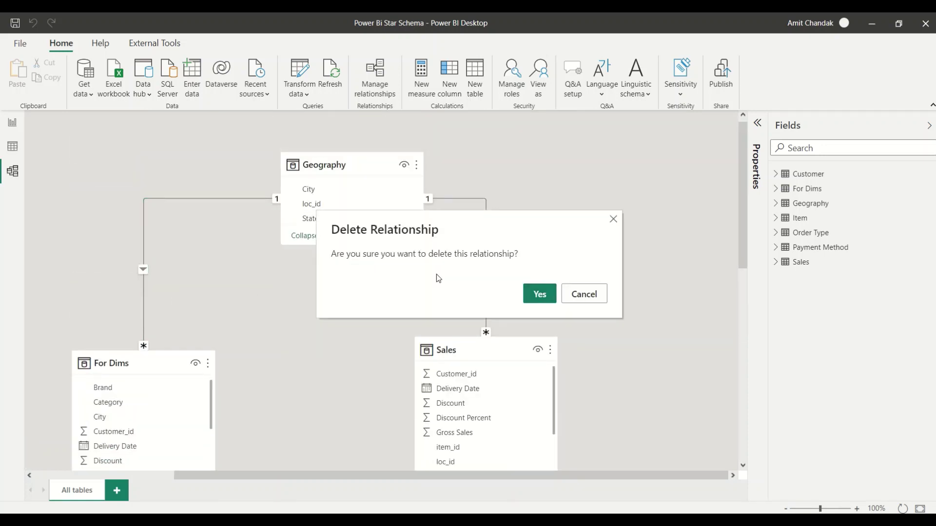
pyautogui.click(531, 294)
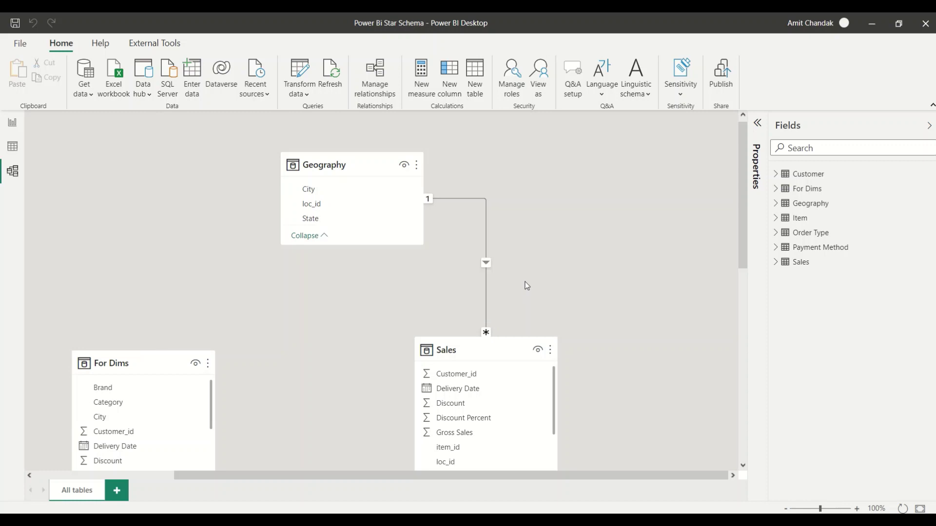
# Move the Order Type table up between For Dims and Sales, and the Payment Method table to just below For Dims.
pyautogui.scroll(-5, 526, 286)
pyautogui.scroll(-2, 307, 353)
pyautogui.moveTo(221, 320); pyautogui.dragTo(251, 83)
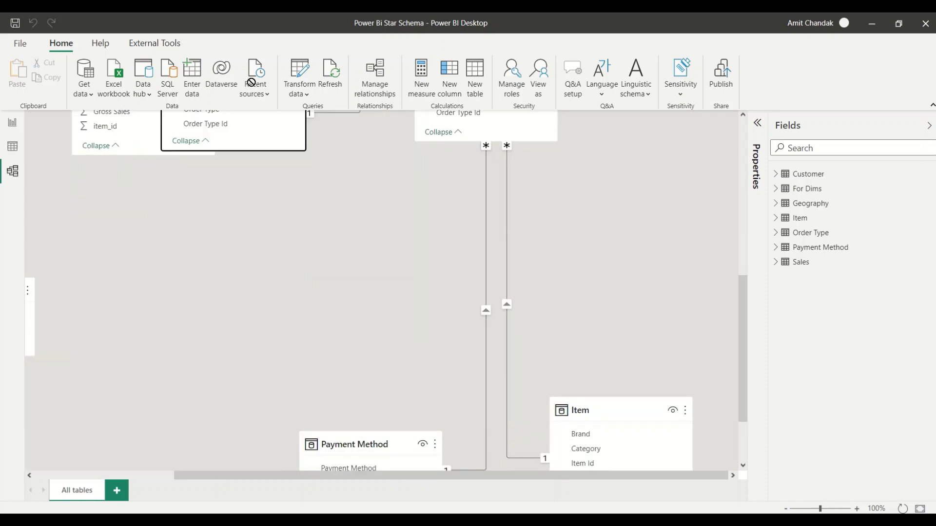
pyautogui.scroll(2, 132, 329)
pyautogui.scroll(-3, 244, 361)
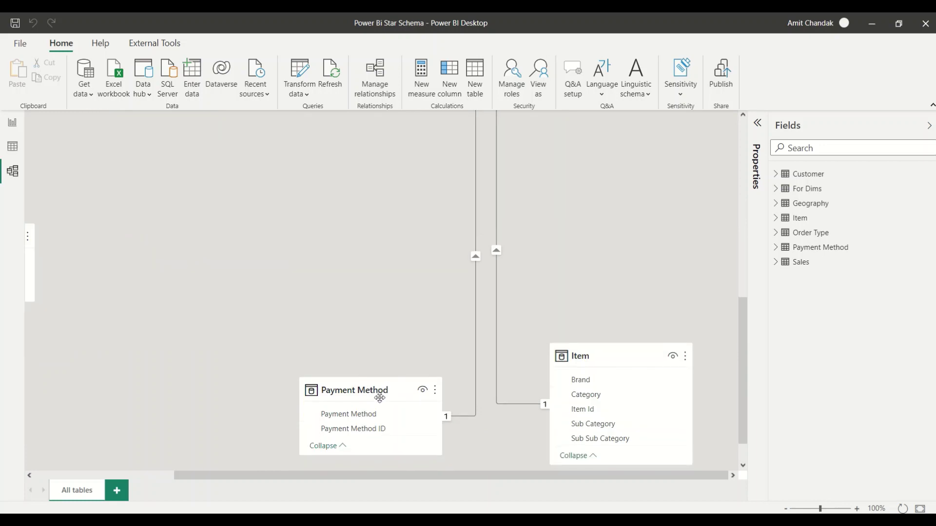
pyautogui.moveTo(378, 394); pyautogui.dragTo(130, 122)
pyautogui.scroll(3, 501, 357)
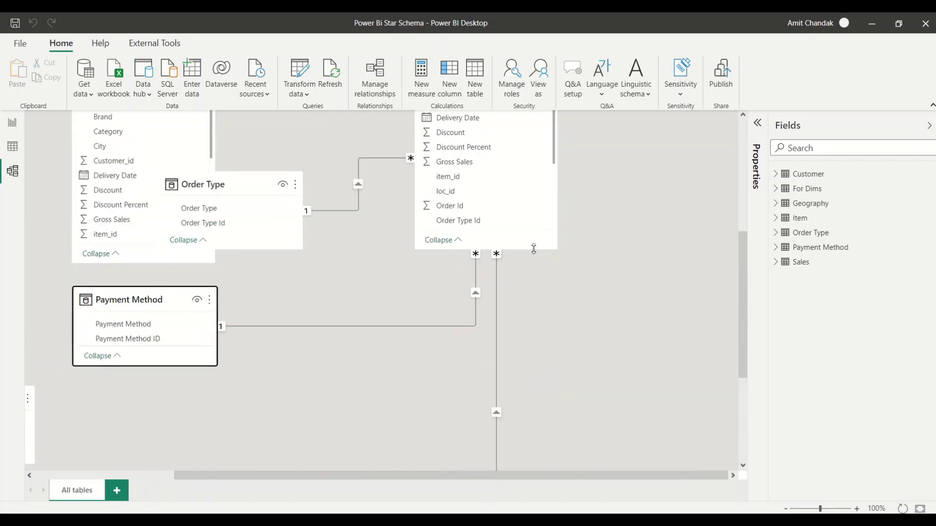
# Lengthen the Sales table card to show its fields down to Unit_Cost, and move the Item table up beside Sales.
pyautogui.moveTo(534, 249); pyautogui.dragTo(533, 366)
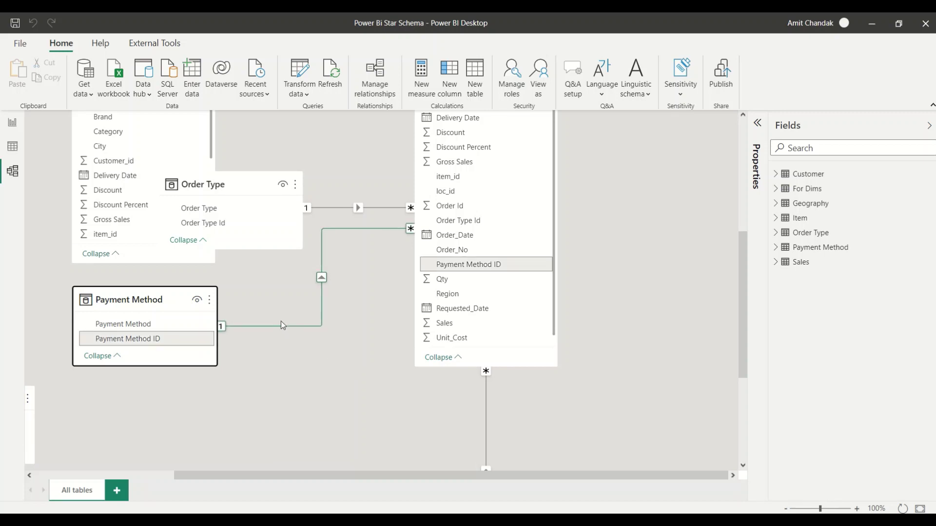
pyautogui.scroll(-3, 590, 345)
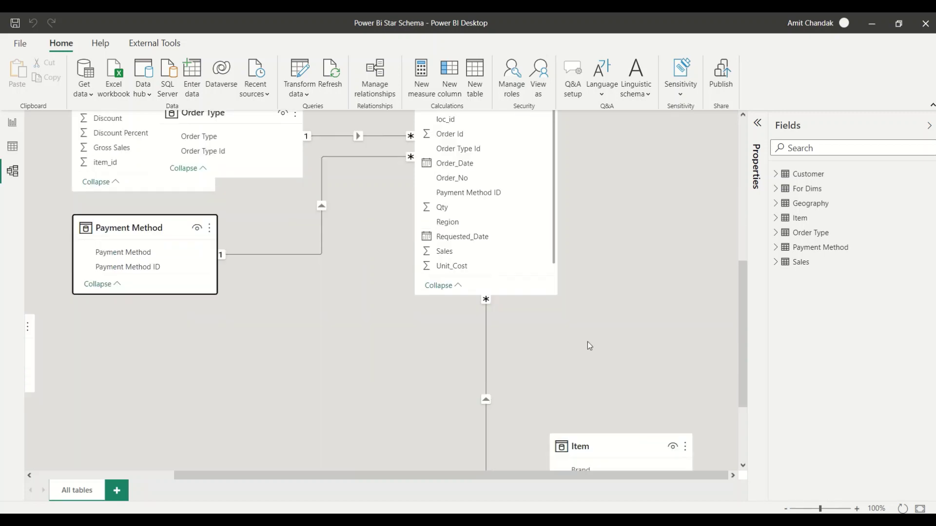
pyautogui.scroll(-5, 589, 345)
pyautogui.moveTo(627, 315); pyautogui.dragTo(680, 155)
pyautogui.scroll(4, 660, 330)
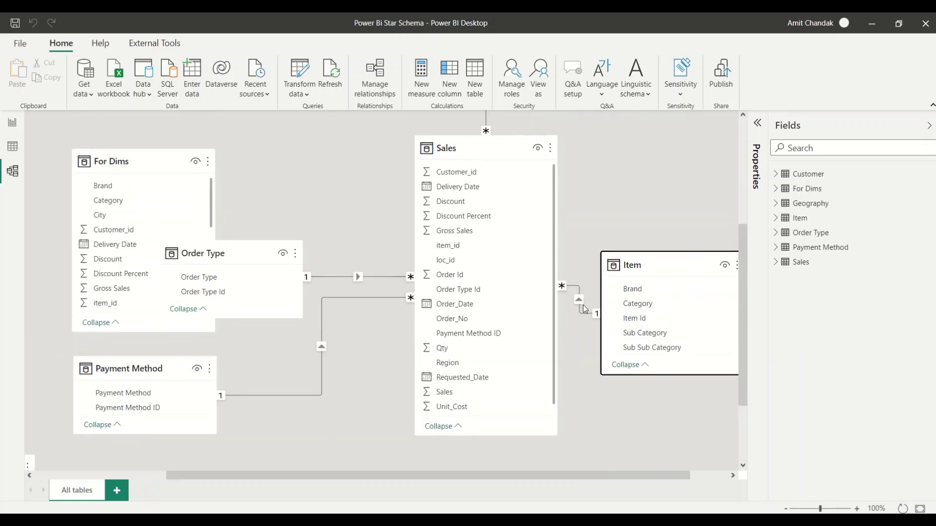
# Bring the Customer table in between Payment Method and Sales, and shift Payment Method away so the two cards no longer overlap.
pyautogui.scroll(8, 571, 296)
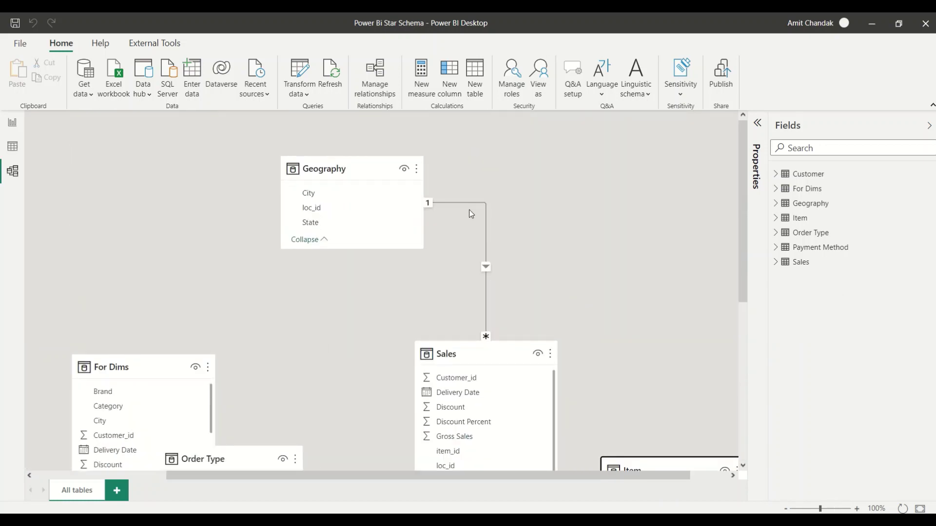
pyautogui.scroll(-12, 454, 264)
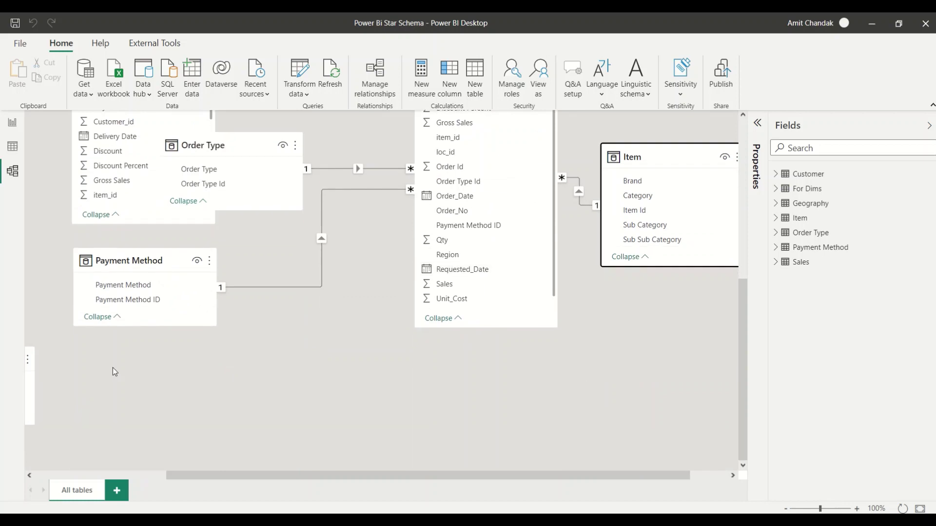
pyautogui.moveTo(236, 476); pyautogui.dragTo(77, 492)
pyautogui.moveTo(112, 361); pyautogui.dragTo(417, 334)
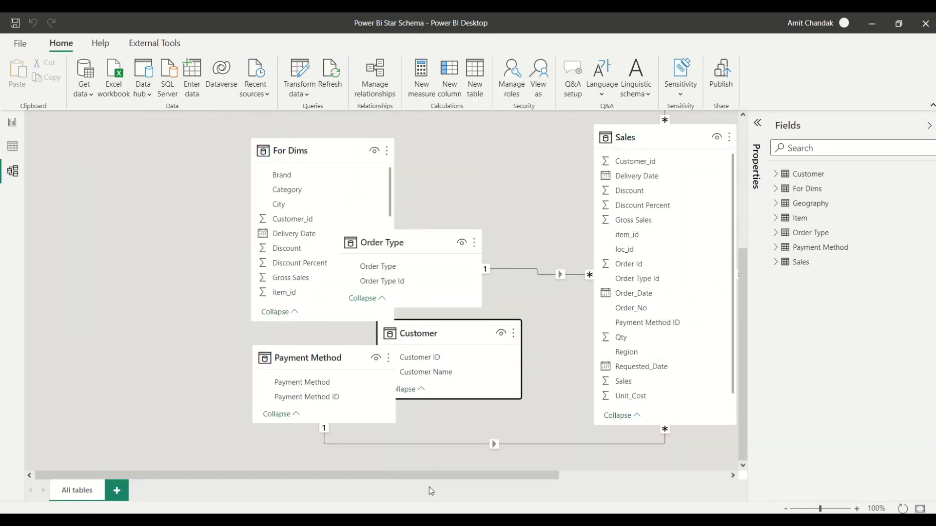
pyautogui.moveTo(422, 472); pyautogui.dragTo(532, 474)
pyautogui.scroll(-1, 534, 278)
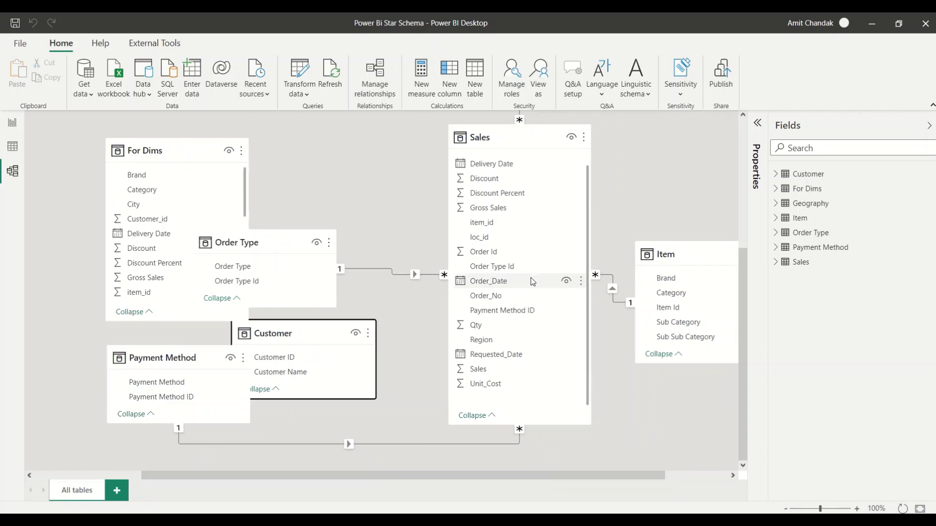
pyautogui.scroll(1, 503, 336)
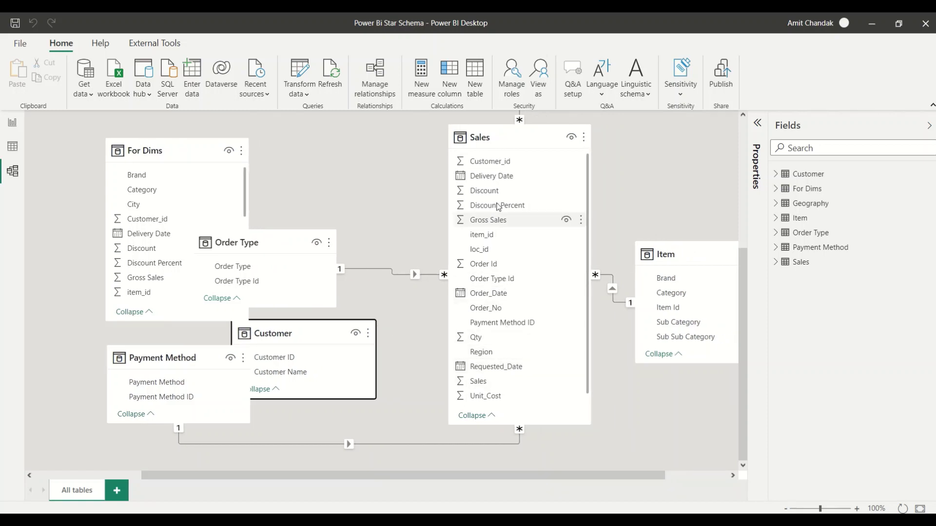
pyautogui.moveTo(203, 359); pyautogui.dragTo(129, 367)
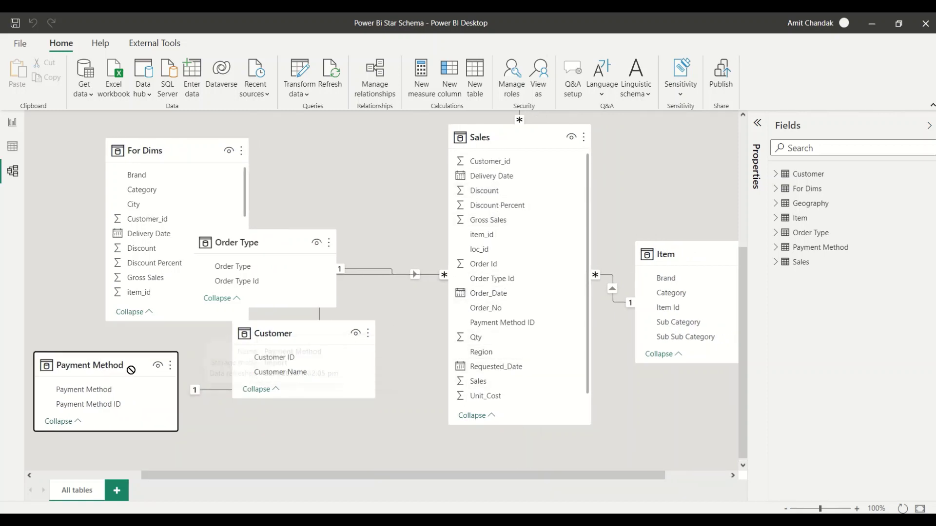
# Relate Customer ID in Customer to Customer_id in Sales, and move the Order Type table off For Dims to above Customer.
pyautogui.moveTo(341, 362); pyautogui.dragTo(528, 166)
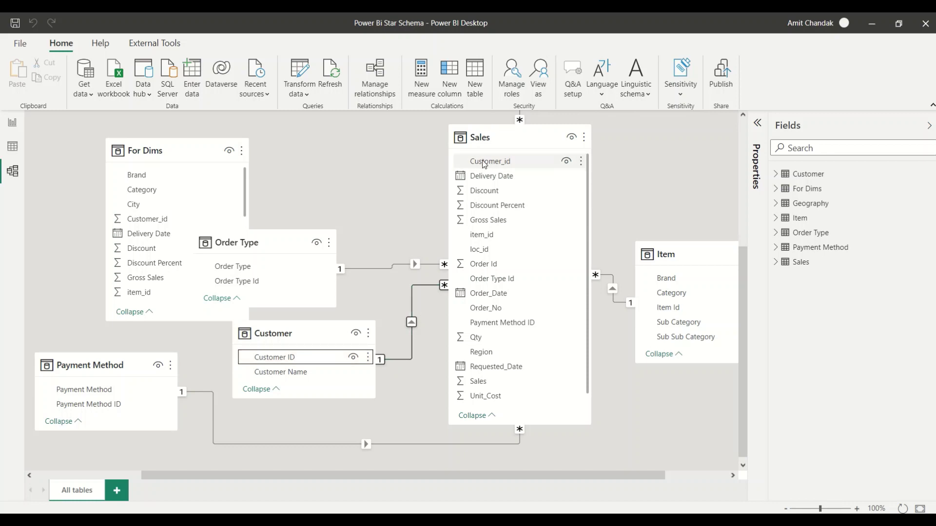
pyautogui.moveTo(255, 241); pyautogui.dragTo(316, 146)
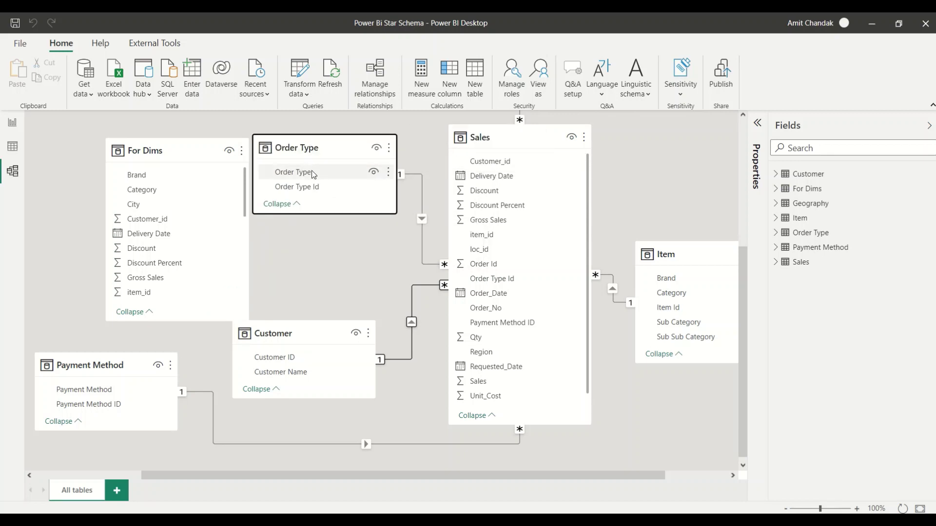
pyautogui.scroll(5, 536, 254)
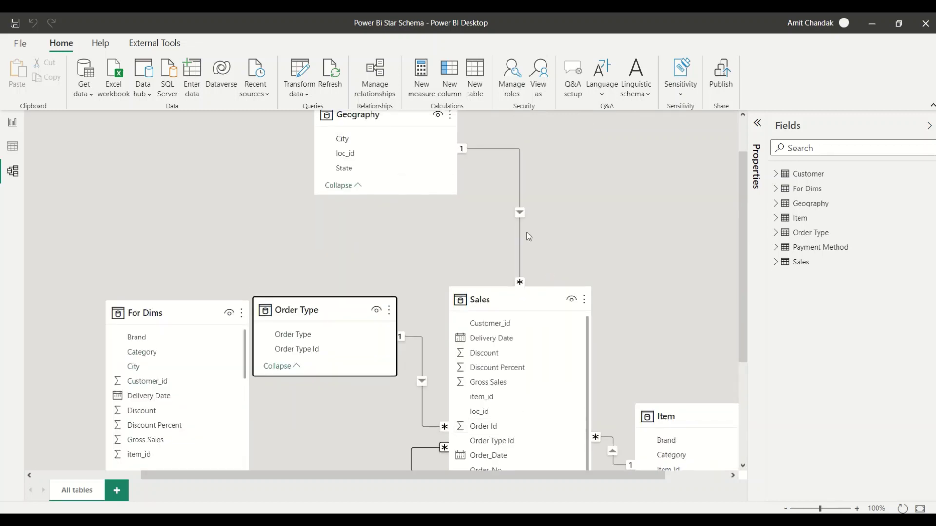
pyautogui.scroll(-5, 529, 237)
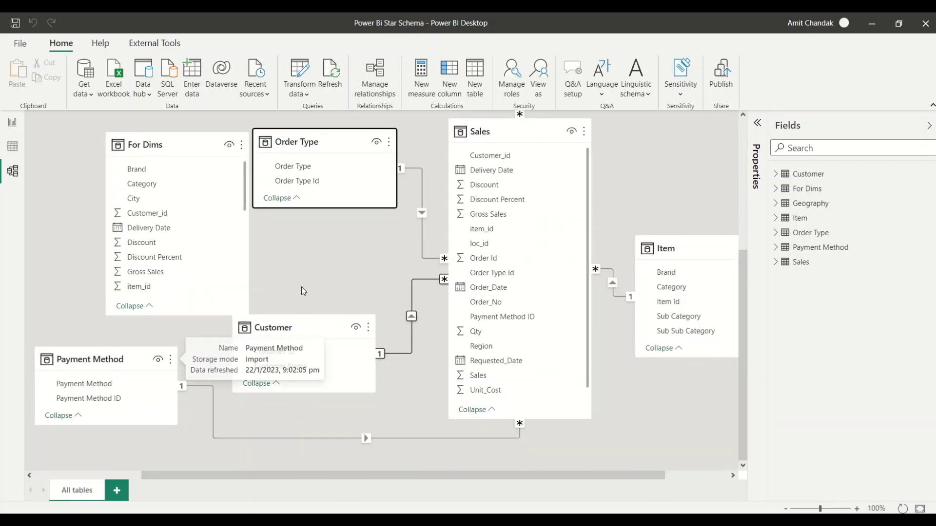
# Create a new diagram layout containing the Sales table and all tables related to it.
pyautogui.click(117, 492)
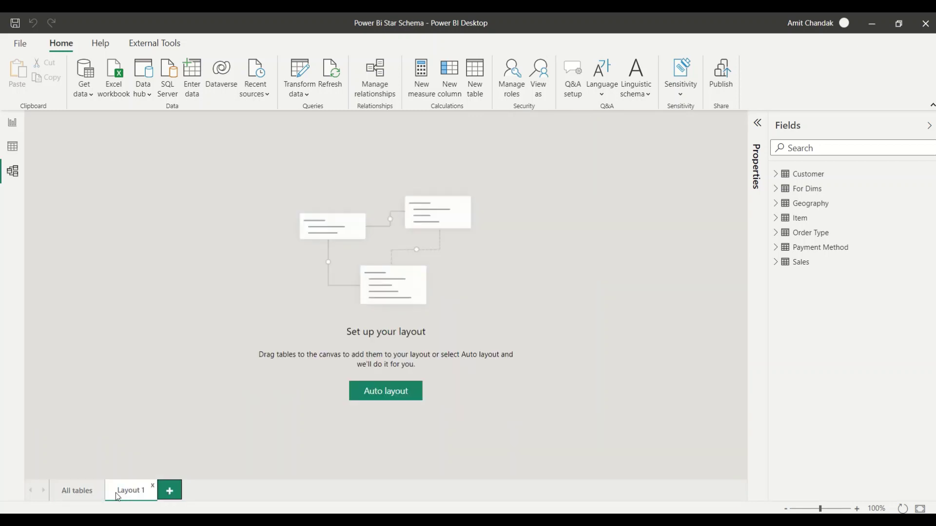
pyautogui.moveTo(802, 262); pyautogui.dragTo(338, 213)
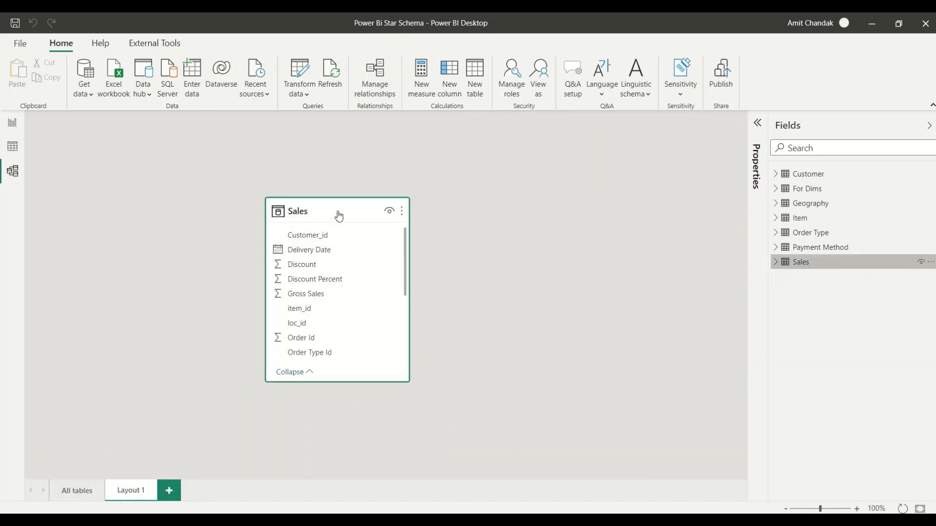
pyautogui.click(402, 215)
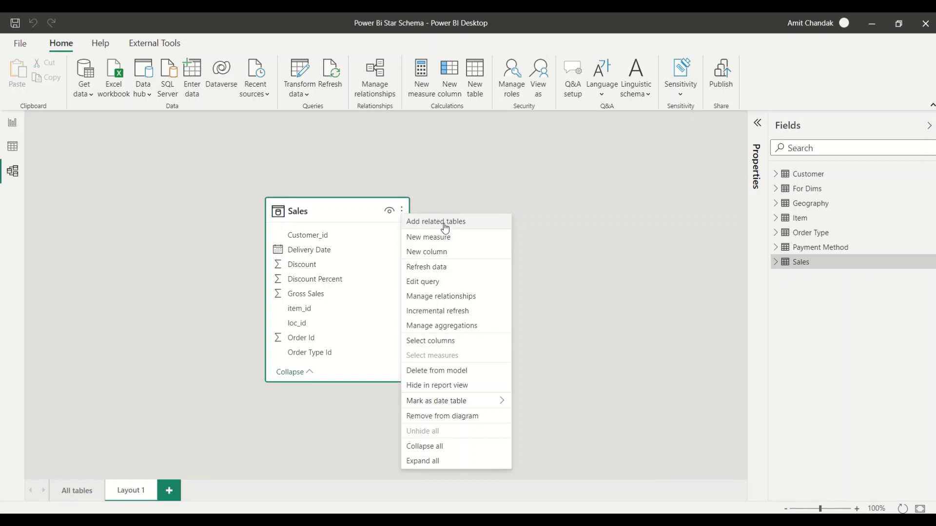
pyautogui.click(443, 223)
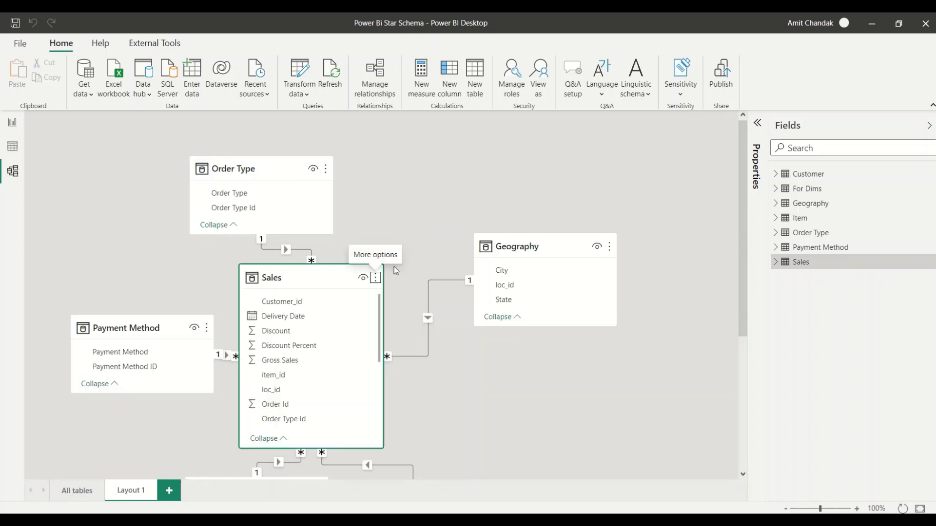
# Collapse all tables in the layout and arrange Item below Geography and Customer below Payment Method on either side of Sales.
pyautogui.click(375, 277)
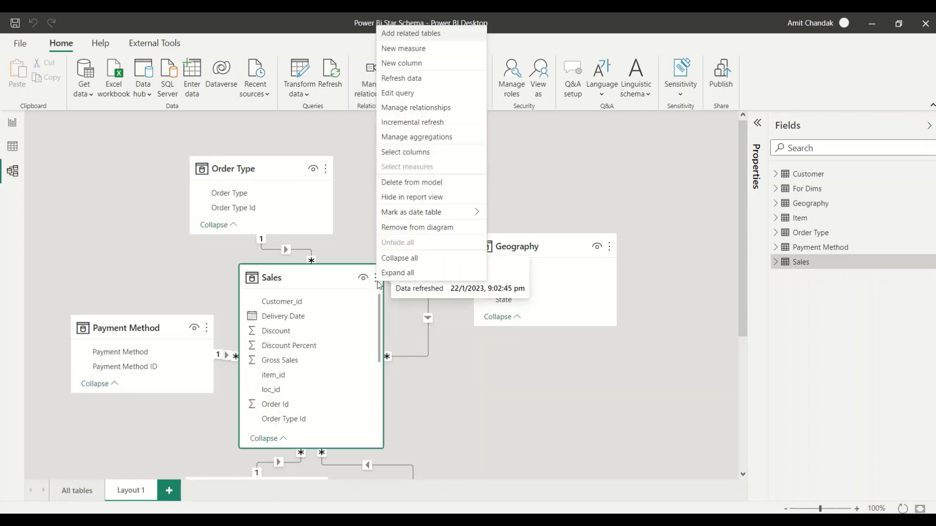
pyautogui.click(397, 259)
pyautogui.scroll(-3, 460, 292)
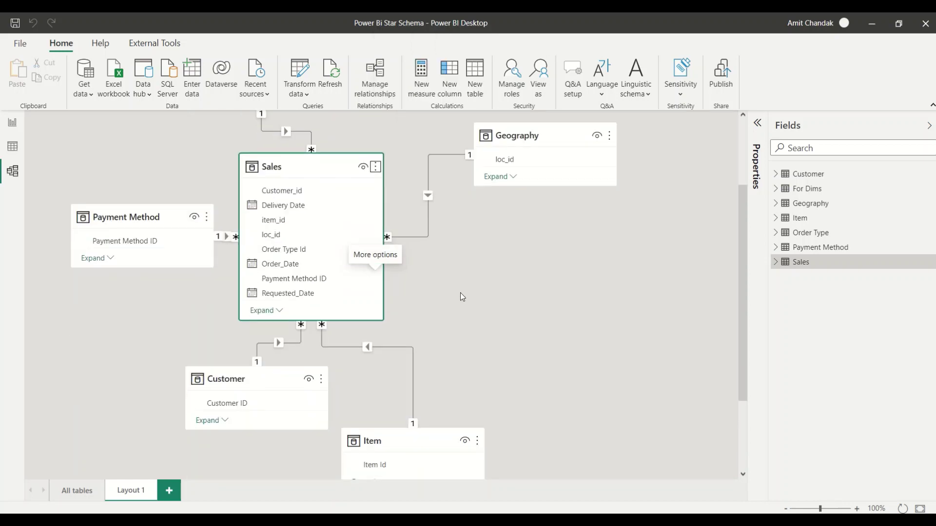
pyautogui.moveTo(429, 432); pyautogui.dragTo(552, 272)
pyautogui.scroll(2, 468, 336)
pyautogui.scroll(-1, 469, 336)
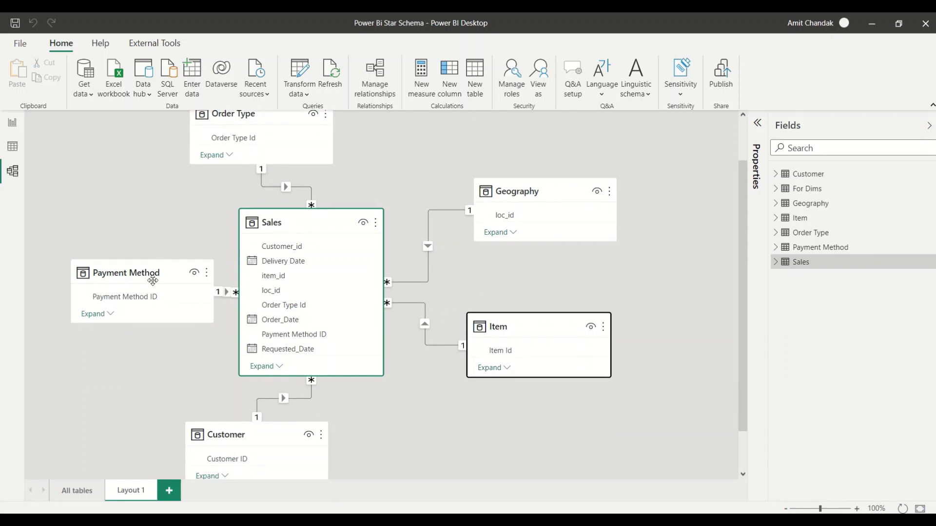
pyautogui.moveTo(153, 281); pyautogui.dragTo(152, 218)
pyautogui.moveTo(255, 439); pyautogui.dragTo(83, 345)
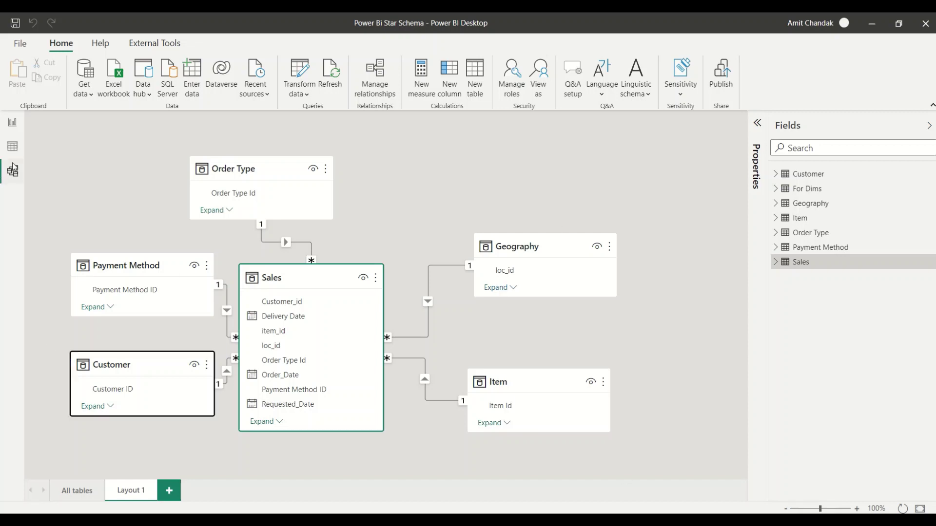
# Create a calculated table with the formula Date = CALENDARAUTO().
pyautogui.click(12, 146)
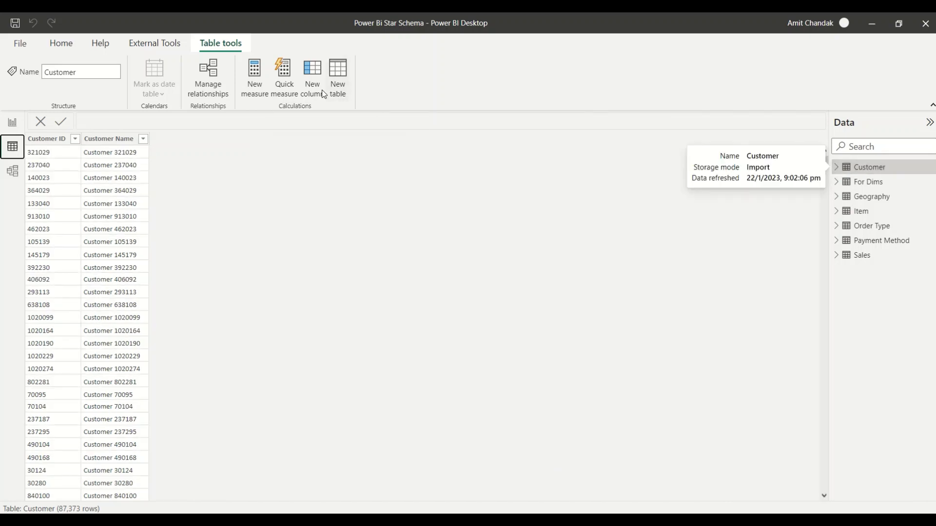
pyautogui.click(343, 90)
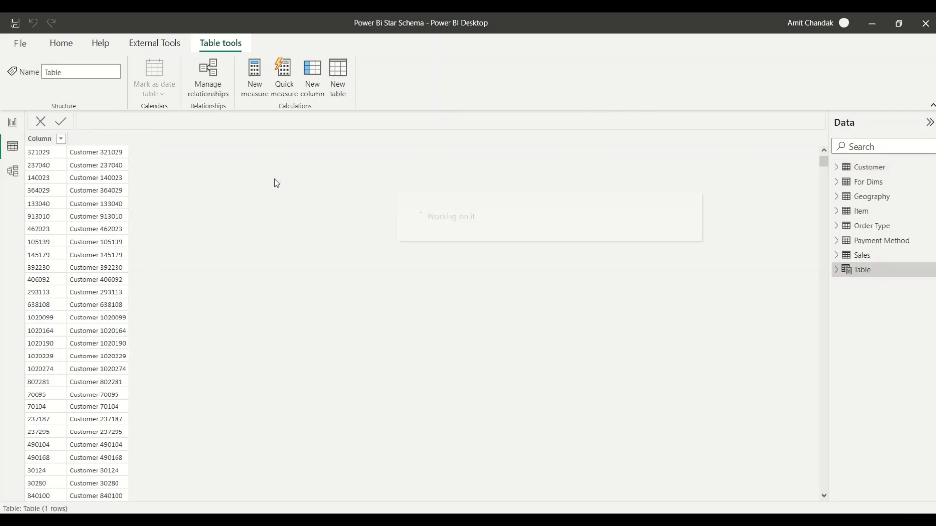
pyautogui.doubleClick(101, 124)
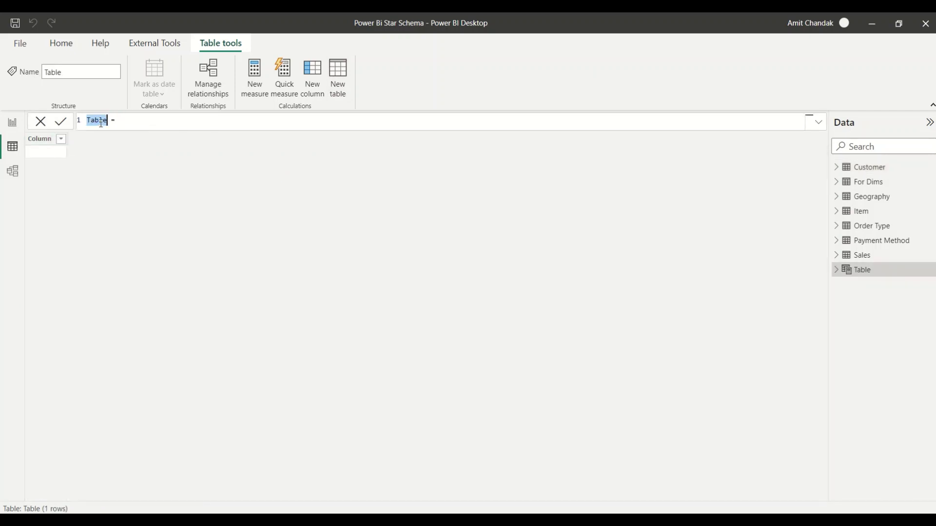
pyautogui.write('Date = Cal')
pyautogui.press('Down')
pyautogui.press('Down')
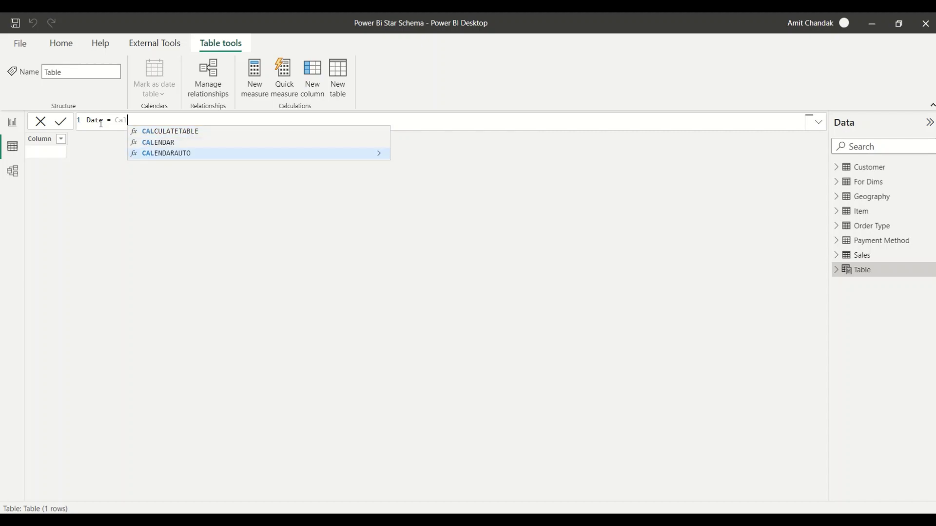
pyautogui.press('Tab')
pyautogui.write(')')
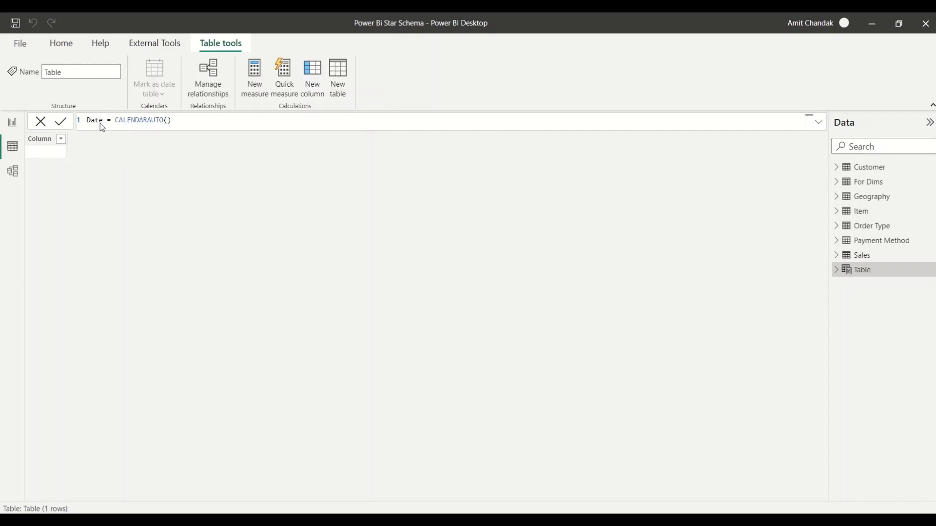
pyautogui.press('Return')
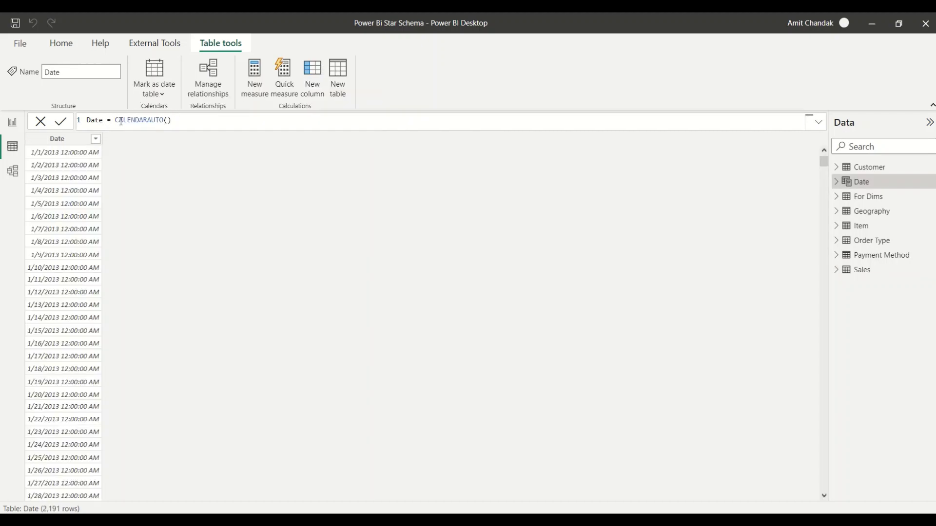
# Check the calendar's date range by sorting the Date column descending and back to ascending.
pyautogui.click(96, 139)
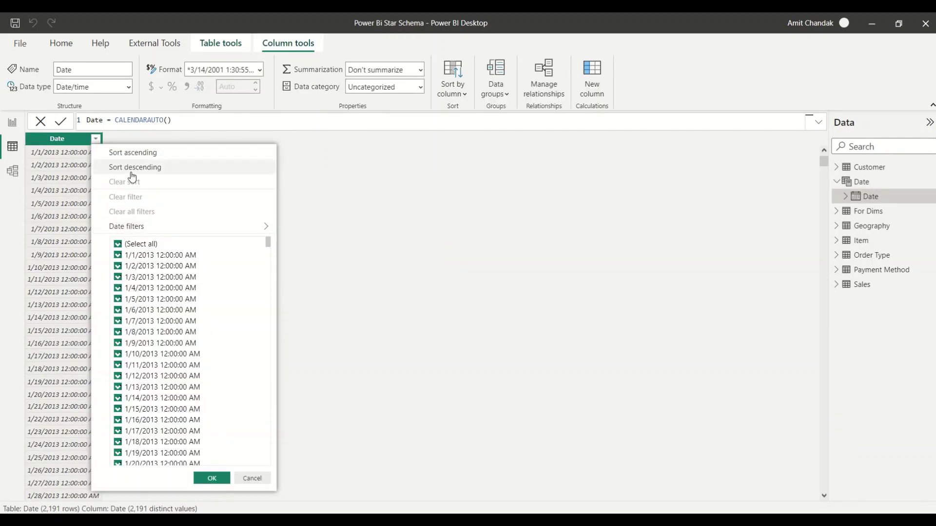
pyautogui.click(134, 168)
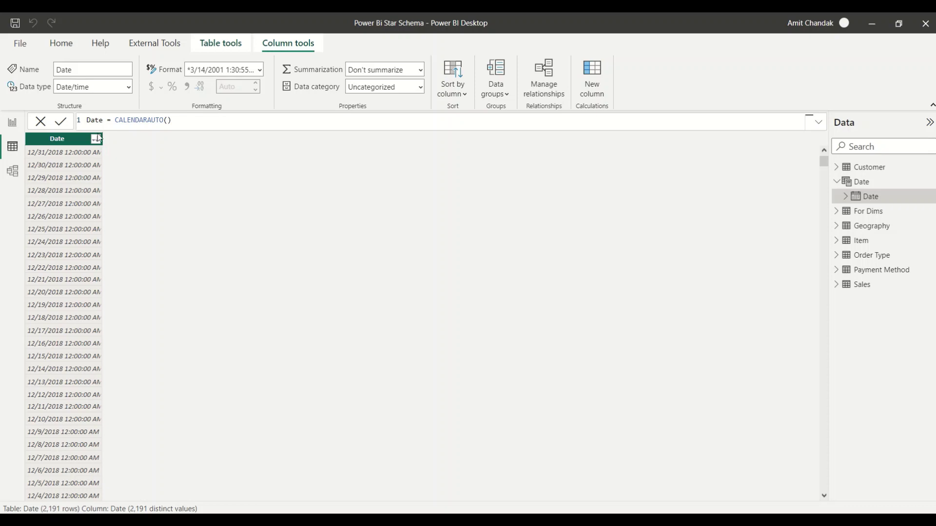
pyautogui.click(96, 139)
pyautogui.click(116, 153)
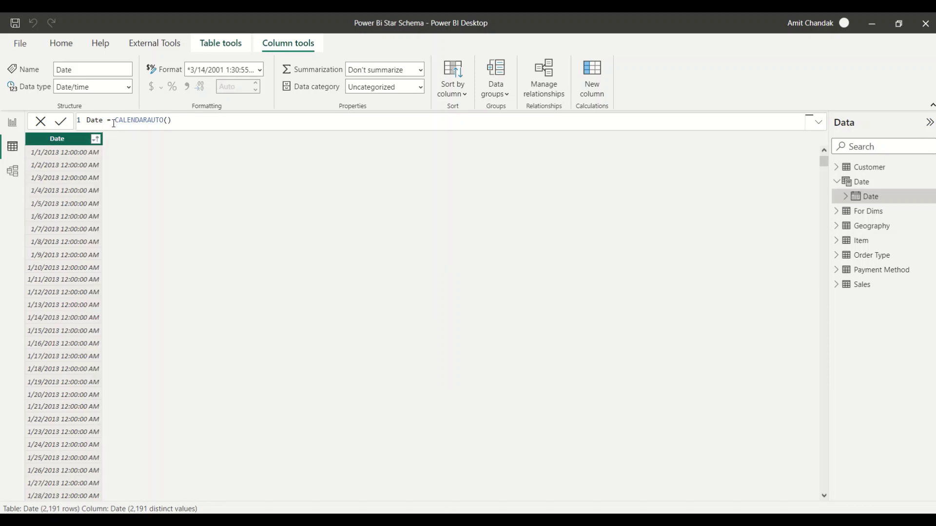
# Wrap CALENDARAUTO() in the Date table's formula in ADDCOLUMNS( and follow it with a comma and a new line.
pyautogui.click(113, 121)
pyautogui.write('Add')
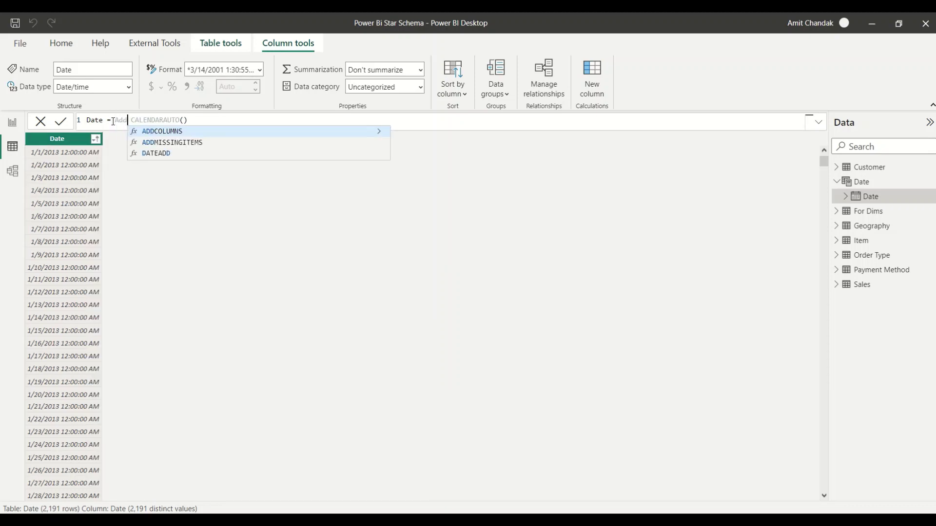
pyautogui.write('(')
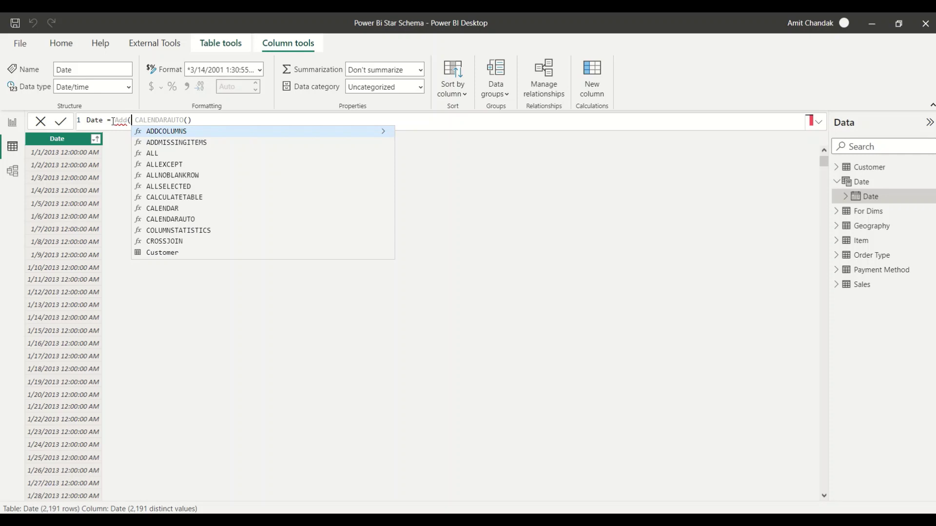
pyautogui.press('Tab')
pyautogui.hotkey('ctrl', 'shift', 'Left')
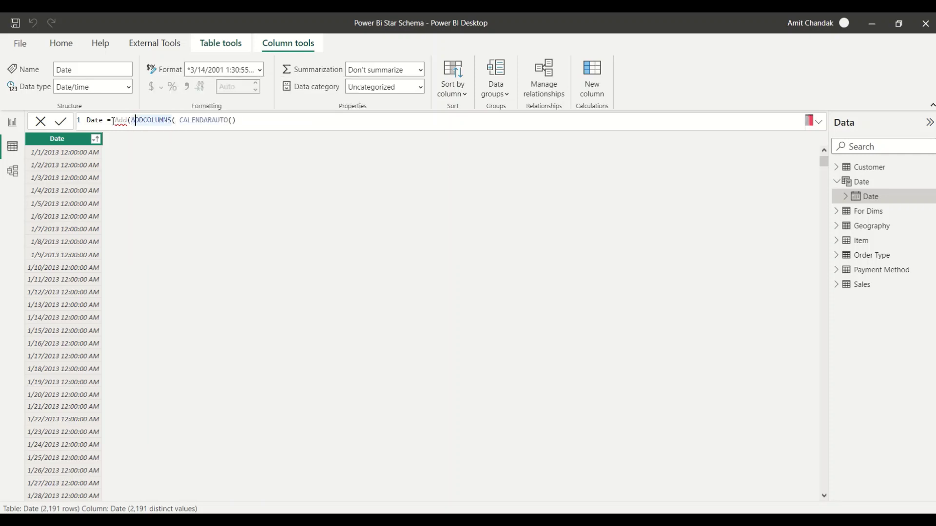
pyautogui.press('BackSpace')
pyautogui.press('BackSpace')
pyautogui.press('BackSpace')
pyautogui.press('BackSpace')
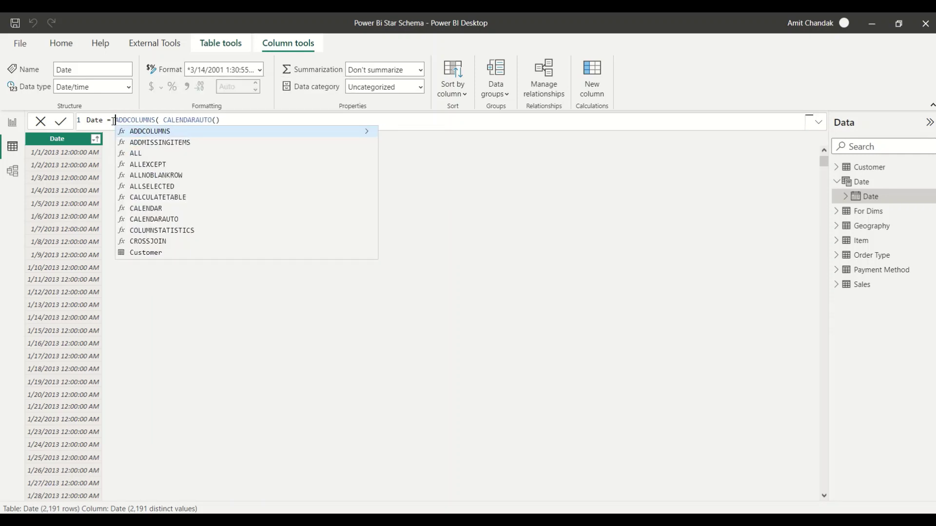
pyautogui.press('Escape')
pyautogui.write(',')
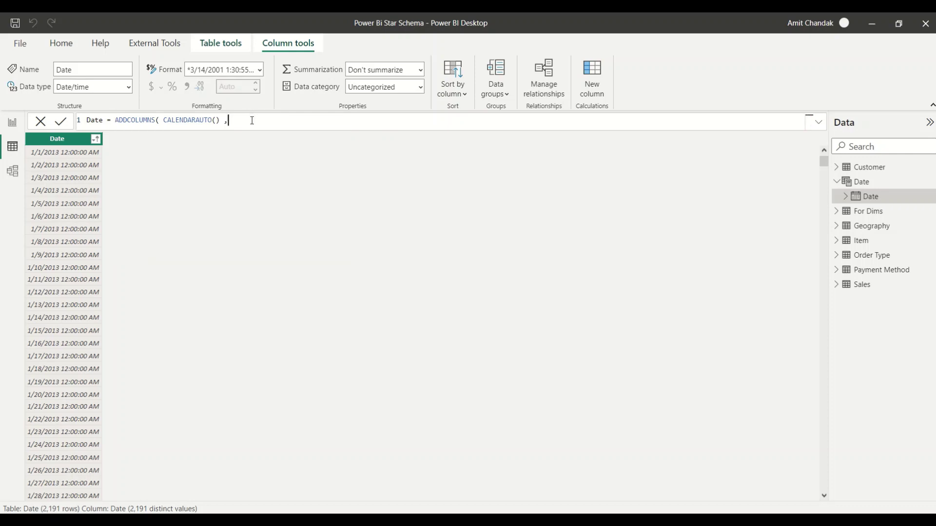
pyautogui.hotkey('shift', 'Return')
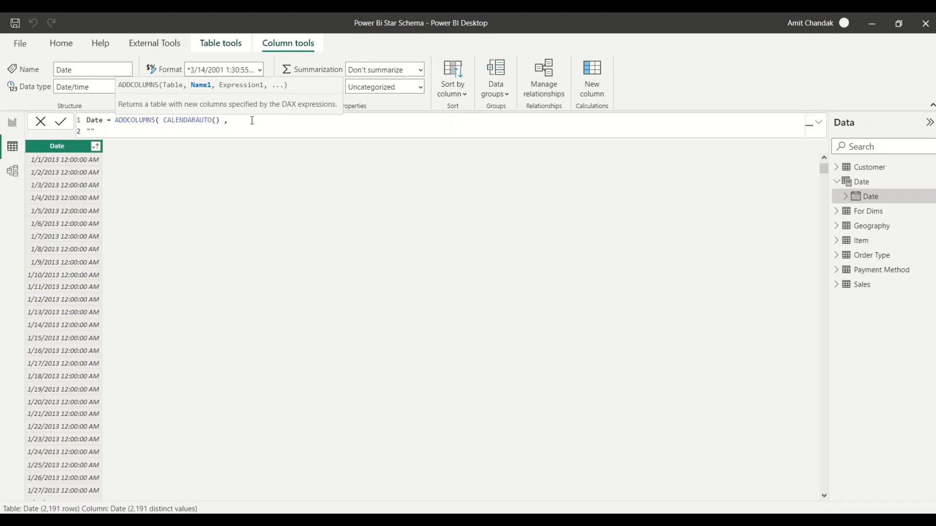
# Add a "Year" column to the Date formula, defined as year([Date]), ending with a comma and a new line.
pyautogui.write('ear')
pyautogui.press('Right')
pyautogui.write(', year')
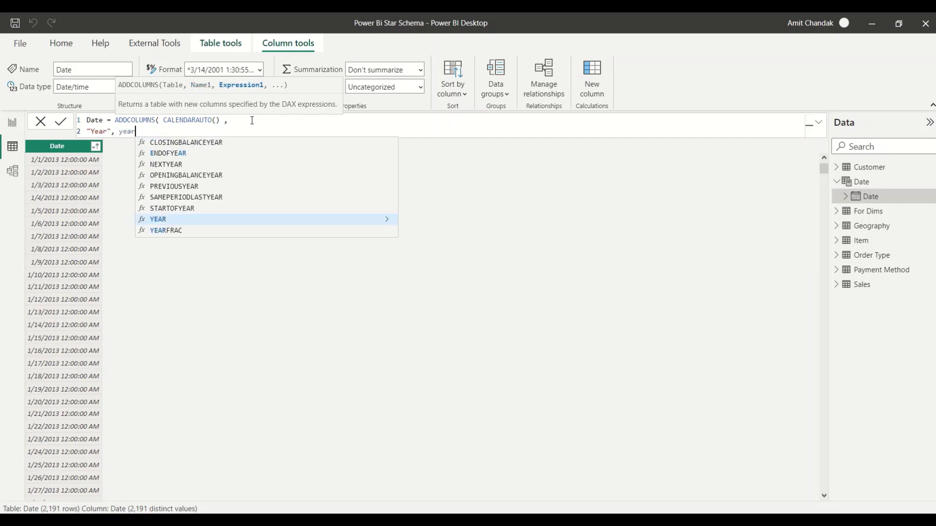
pyautogui.write('([Date')
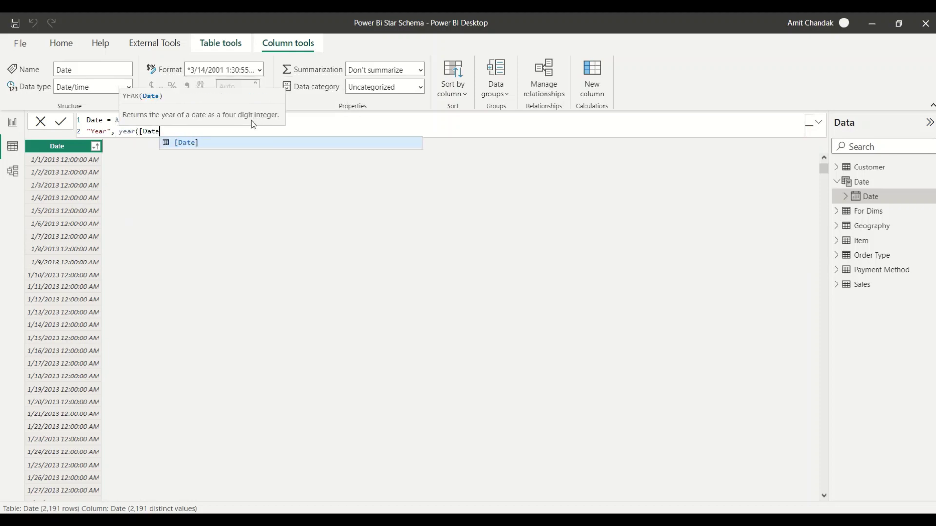
pyautogui.write(']) ')
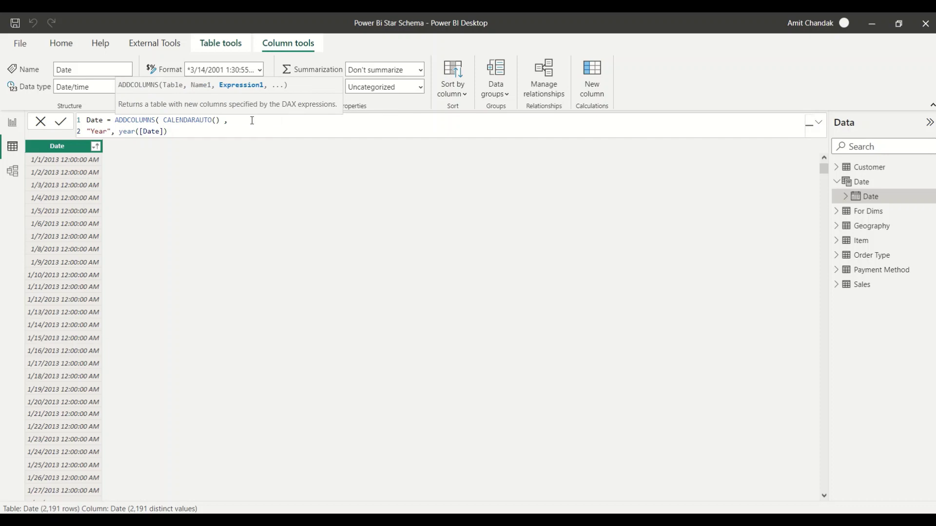
pyautogui.write(',')
pyautogui.hotkey('shift', 'Return')
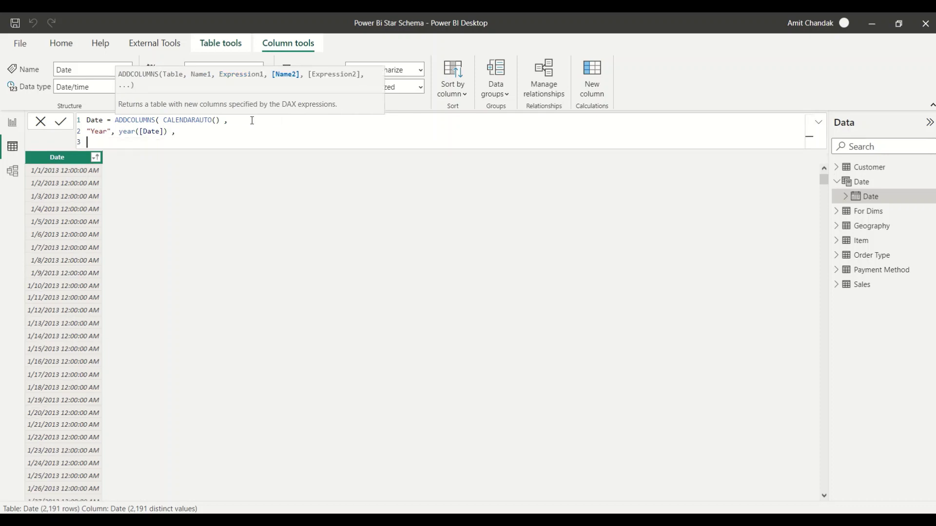
# Add a "Month Year" column to the Date formula, defined as FORMAT([date], "mmm-YYYY"), ending with a comma and a new line.
pyautogui.write('"Mon')
pyautogui.press('BackSpace')
pyautogui.press('BackSpace')
pyautogui.write('th')
pyautogui.press('BackSpace')
pyautogui.press('BackSpace')
pyautogui.press('BackSpace')
pyautogui.press('BackSpace')
pyautogui.write('on')
pyautogui.press('BackSpace')
pyautogui.write('th Year", FORMAT(')
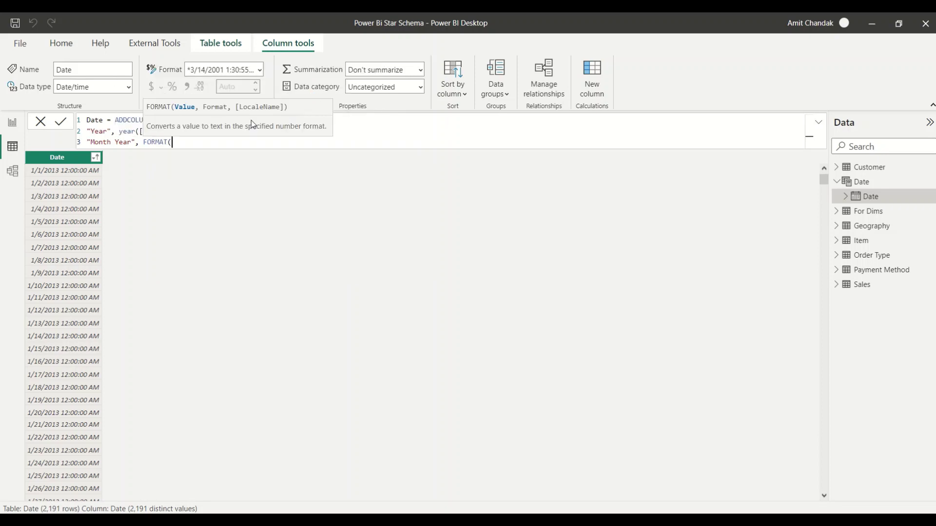
pyautogui.write('[date')
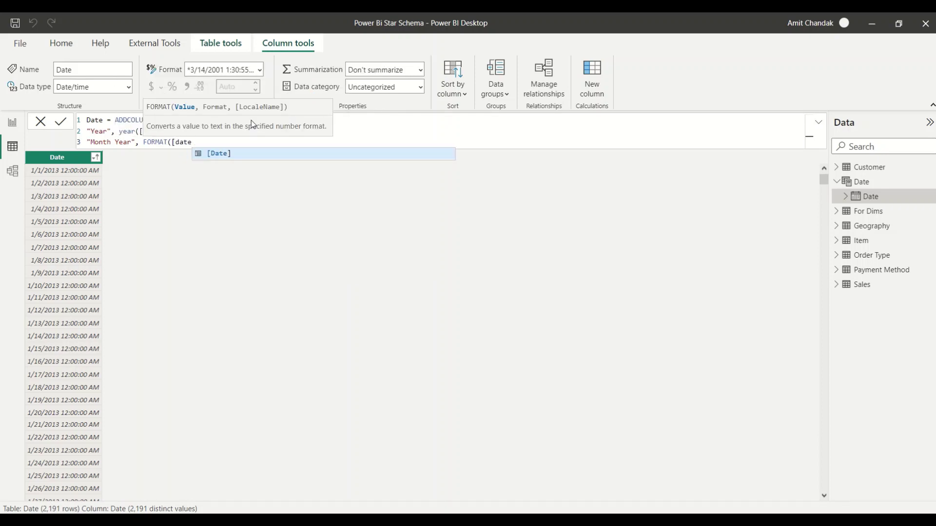
pyautogui.write(']')
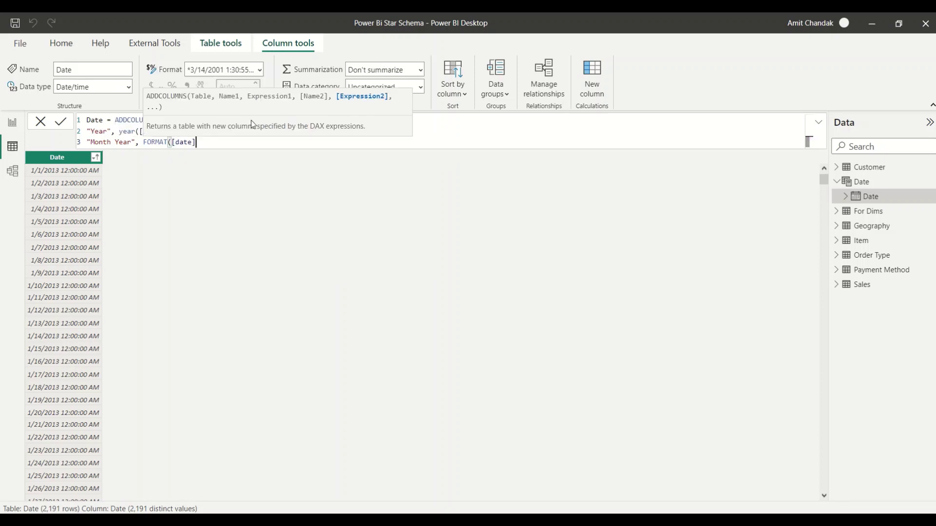
pyautogui.write(', "')
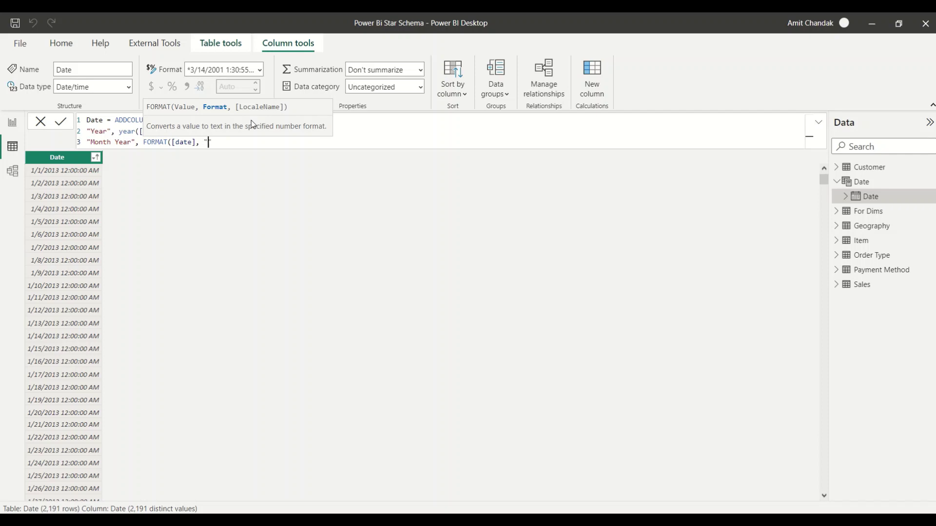
pyautogui.write('mm"mmm-YYYY)')
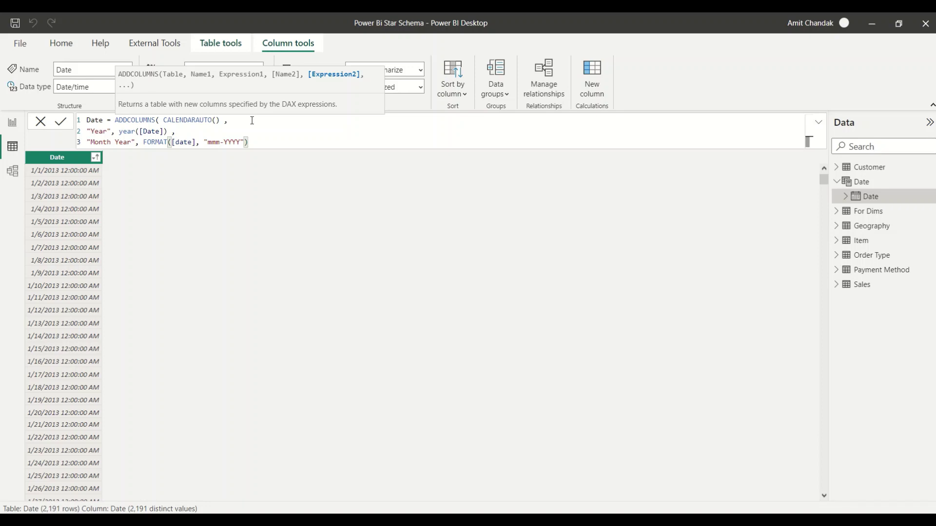
pyautogui.write(',')
pyautogui.hotkey('shift', 'Return')
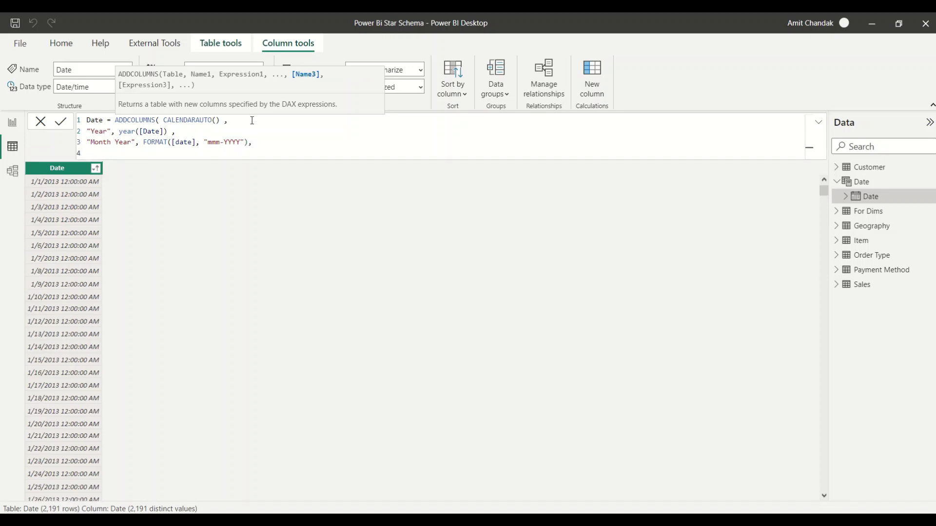
# Add a "Month Year Sort" column defined as Year([Date]) *100 + MONTH([Date]), close ADDCOLUMNS, and commit the Date table's formula.
pyautogui.write('"Month Year Sort",')
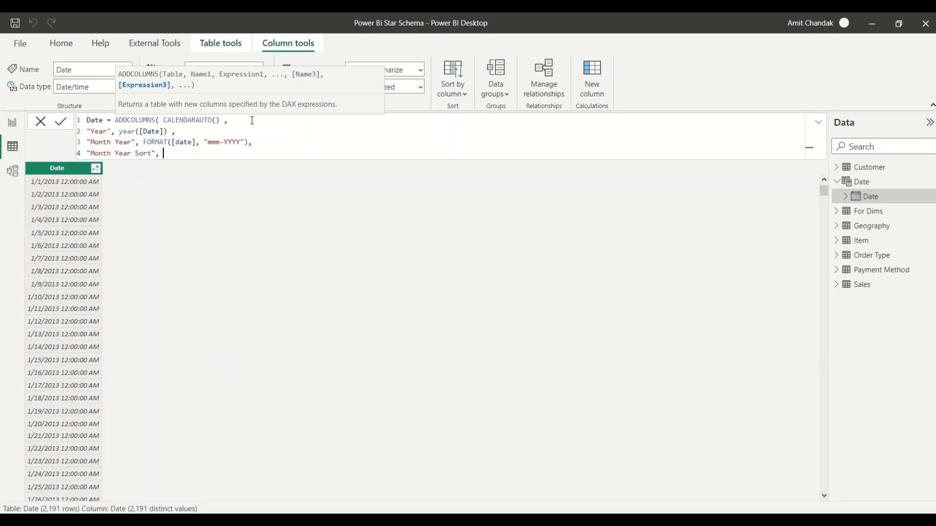
pyautogui.write(' Year(')
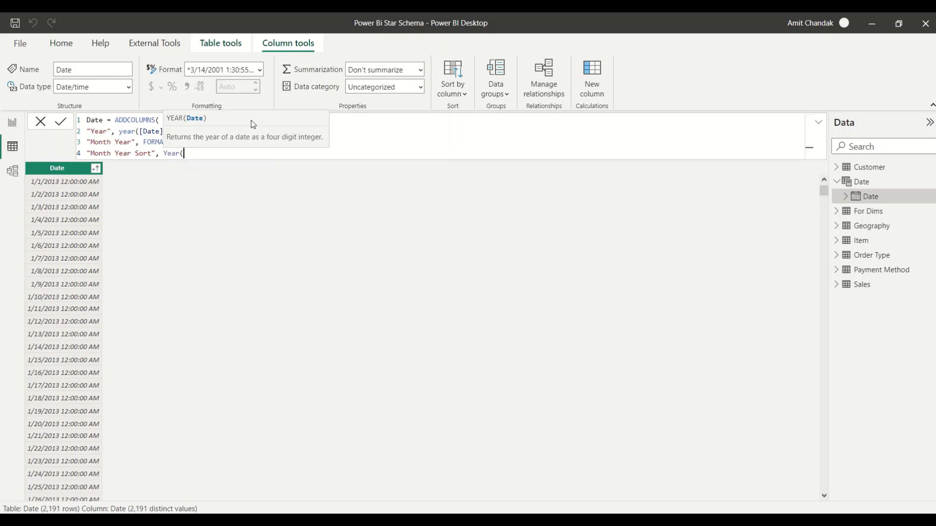
pyautogui.write('[Date]) *100 ')
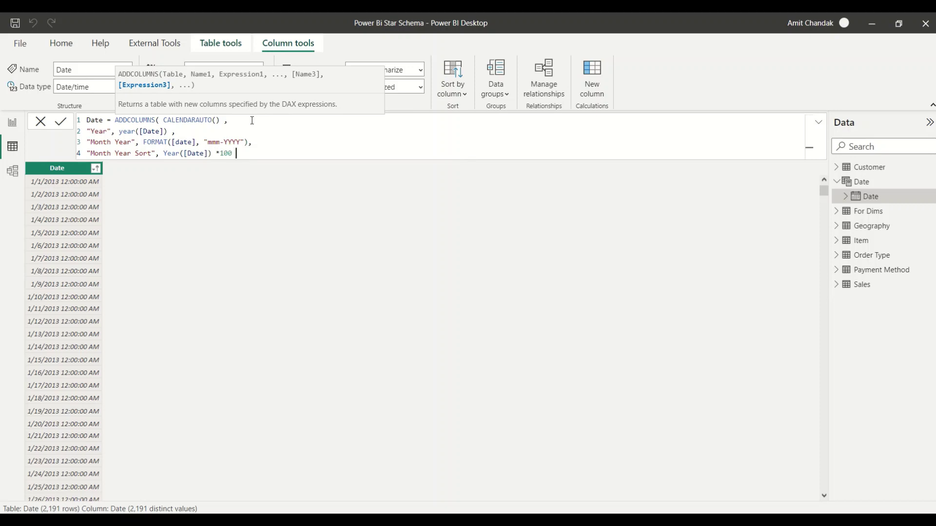
pyautogui.write('+ Month')
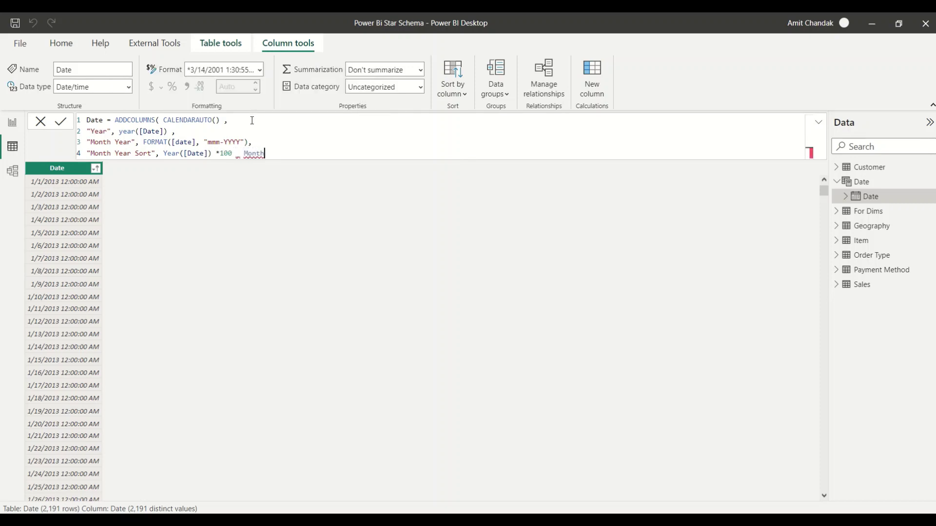
pyautogui.press('BackSpace')
pyautogui.press('BackSpace')
pyautogui.press('BackSpace')
pyautogui.press('BackSpace')
pyautogui.press('BackSpace')
pyautogui.press('BackSpace')
pyautogui.press('BackSpace')
pyautogui.write('+ mon')
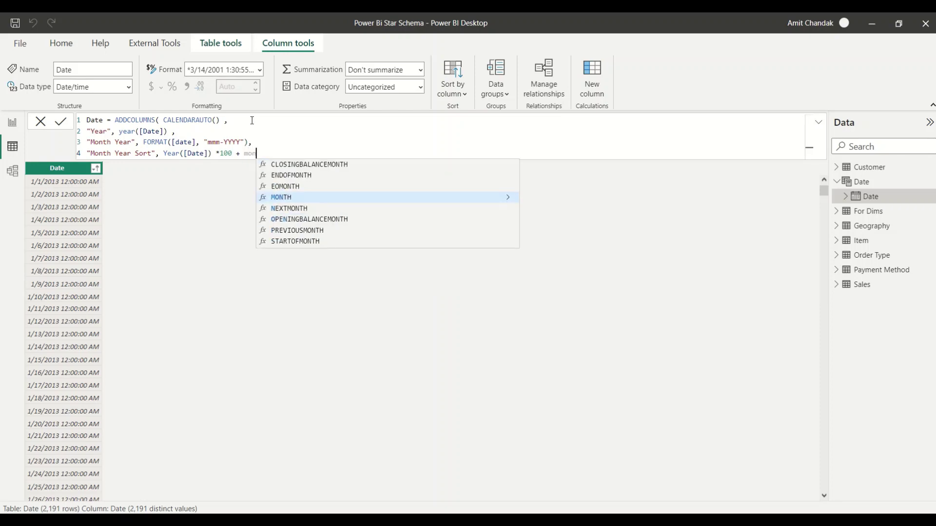
pyautogui.press('Tab')
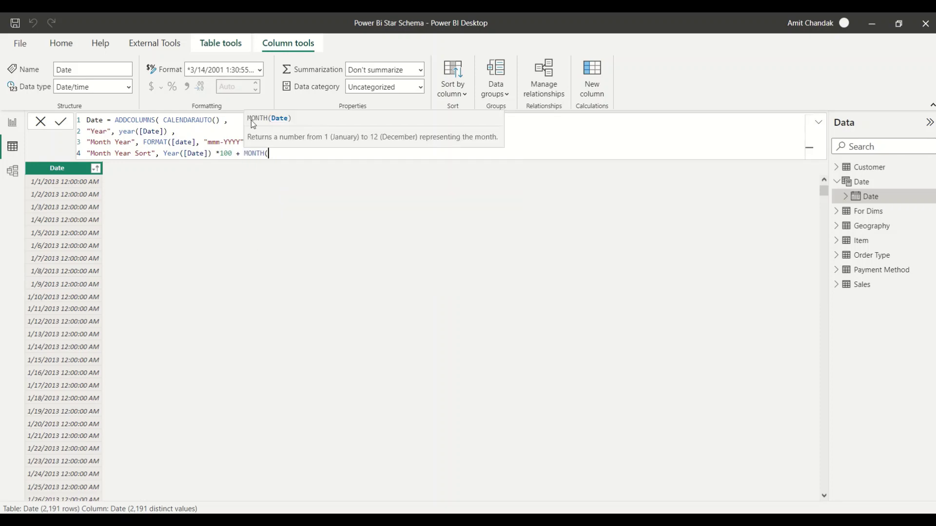
pyautogui.write('[')
pyautogui.press('Tab')
pyautogui.write('))')
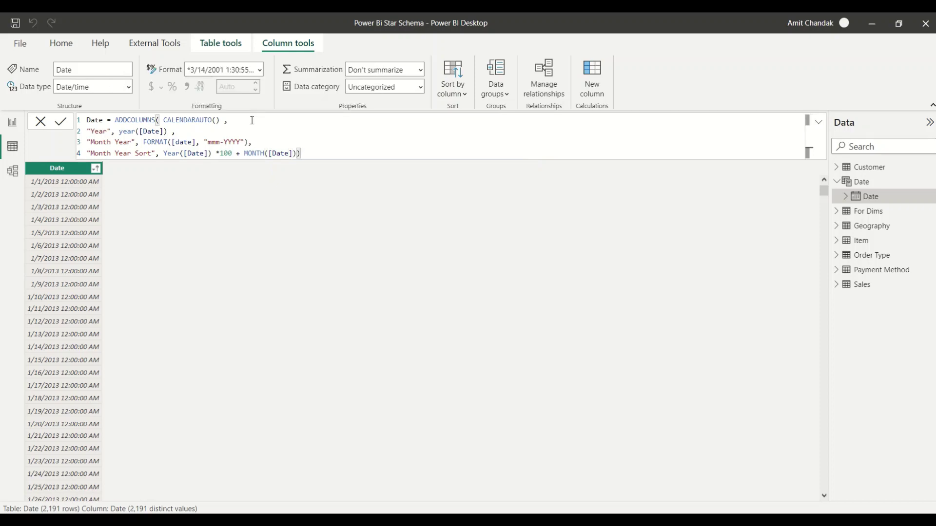
pyautogui.press('Return')
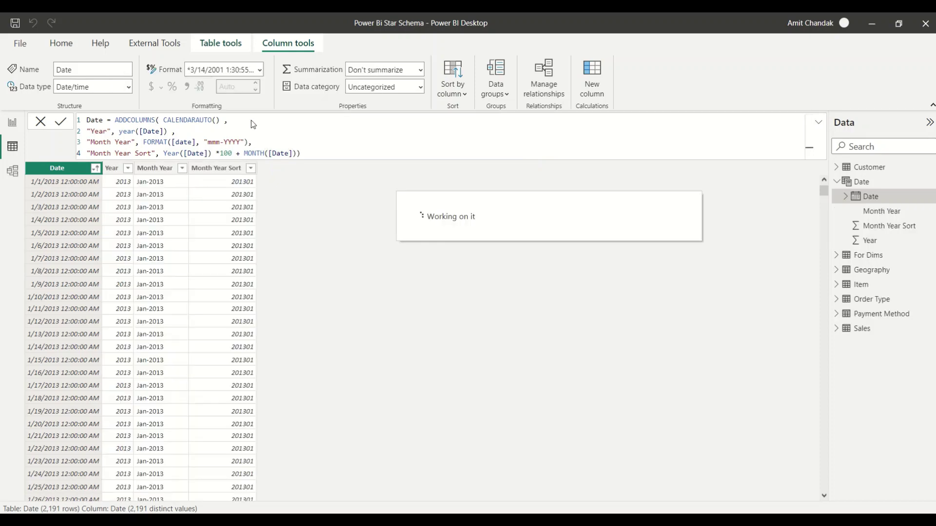
# Sort the Date table's Month Year column by the Month Year Sort column.
pyautogui.click(150, 170)
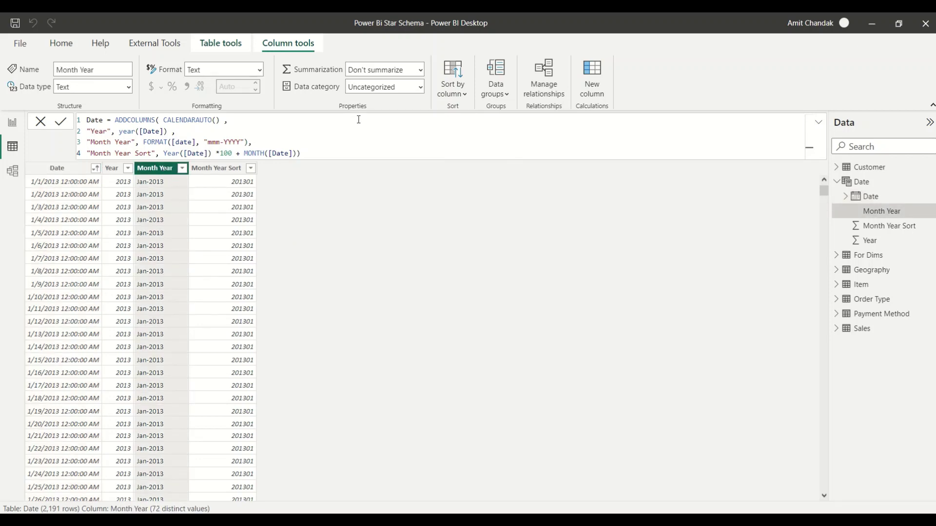
pyautogui.click(452, 95)
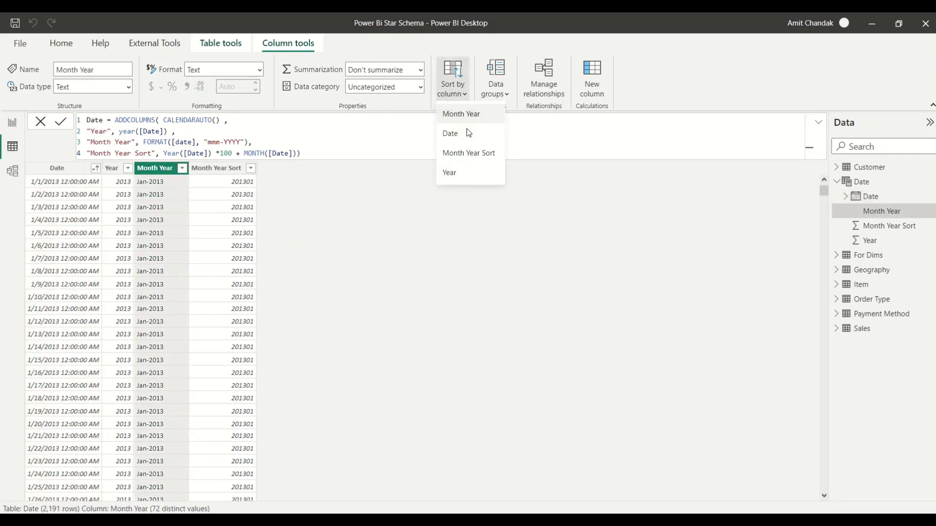
pyautogui.click(471, 154)
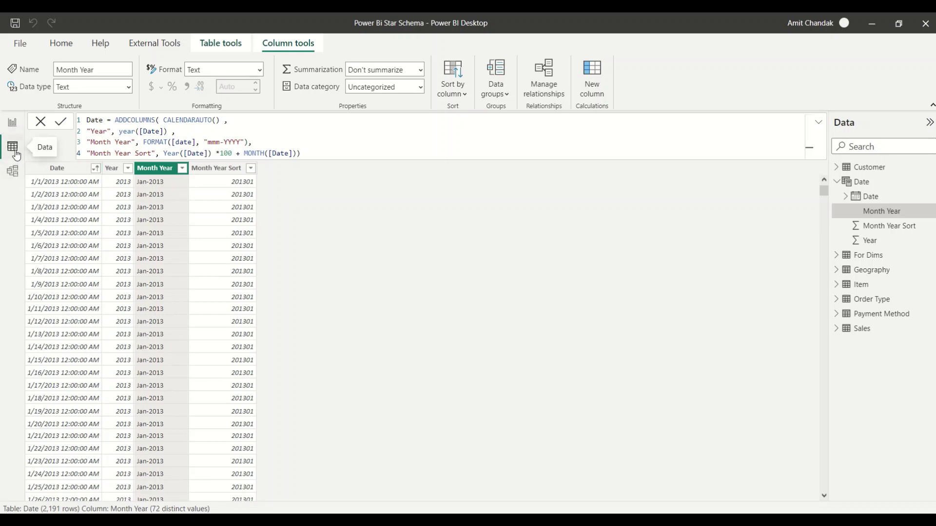
# Add the Date table to the Layout 1 model diagram and relate its Date column to Order_Date in Sales.
pyautogui.click(13, 171)
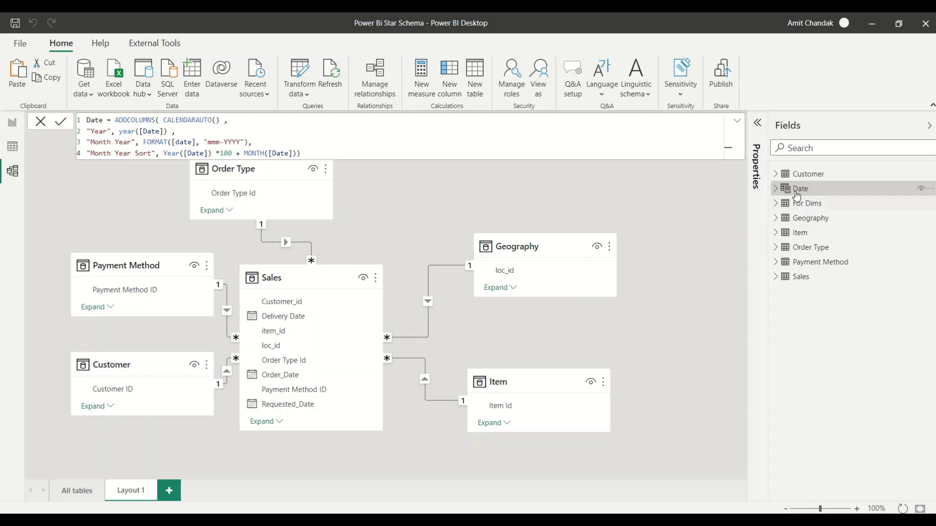
pyautogui.moveTo(797, 190); pyautogui.dragTo(476, 194)
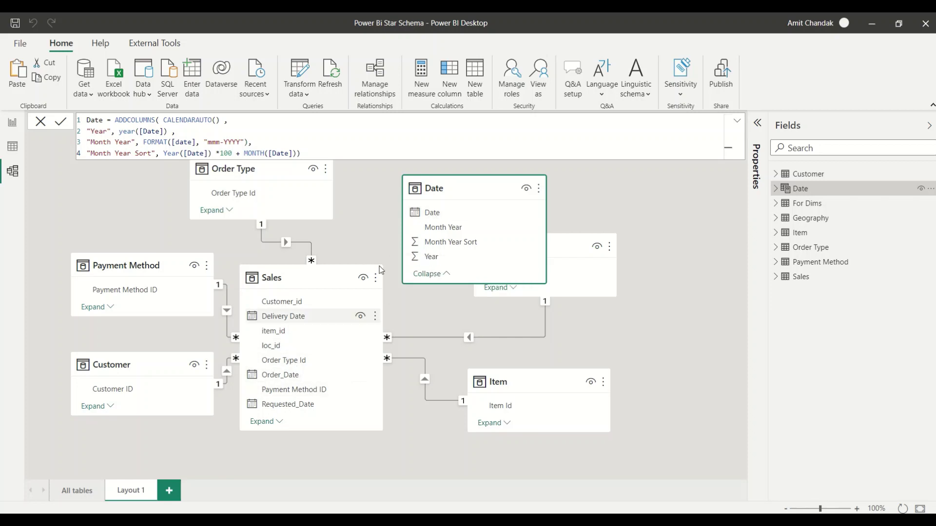
pyautogui.moveTo(424, 217); pyautogui.dragTo(273, 378)
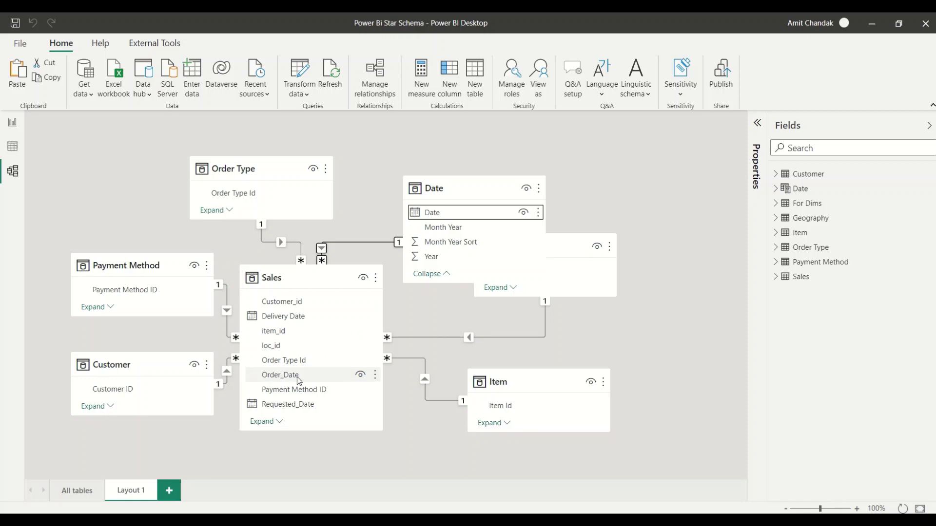
# Mark the Date table as a date table using its Date column, and list the table's fields.
pyautogui.rightClick(806, 192)
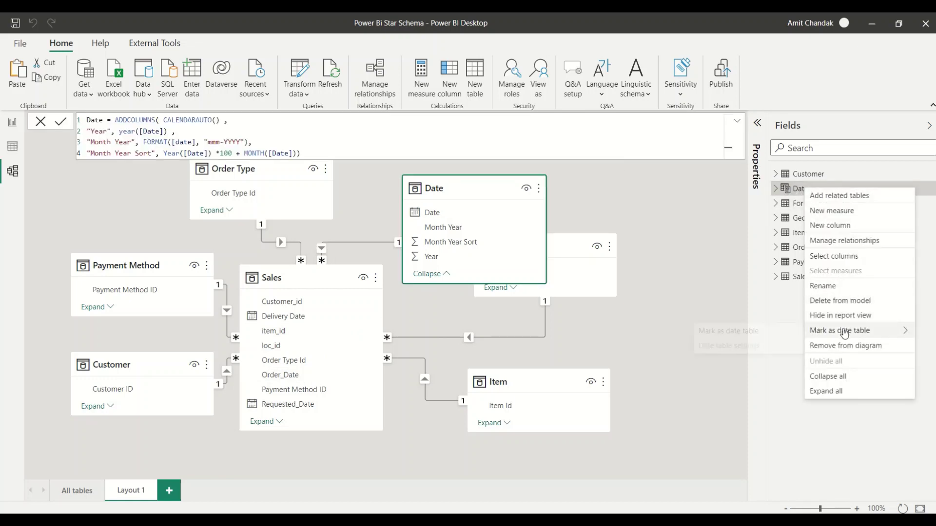
pyautogui.moveTo(846, 329)
pyautogui.click(773, 333)
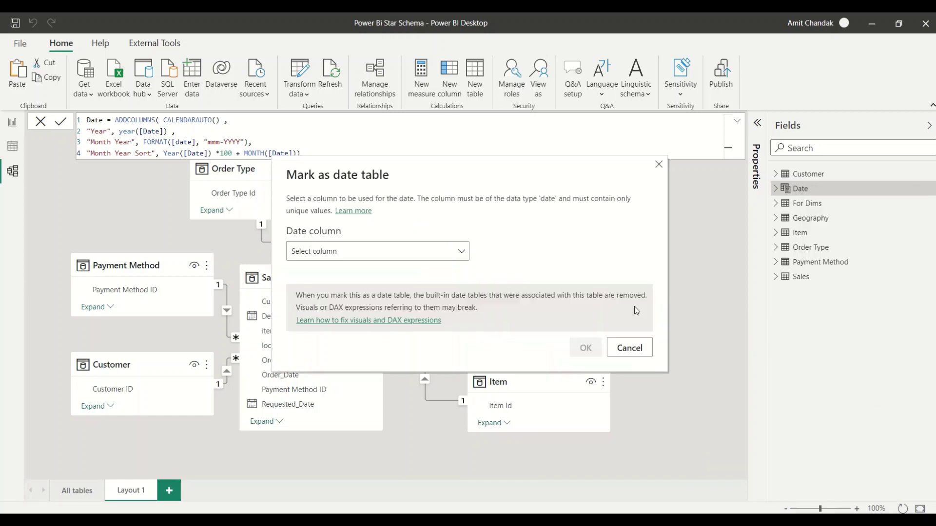
pyautogui.click(398, 258)
pyautogui.click(327, 288)
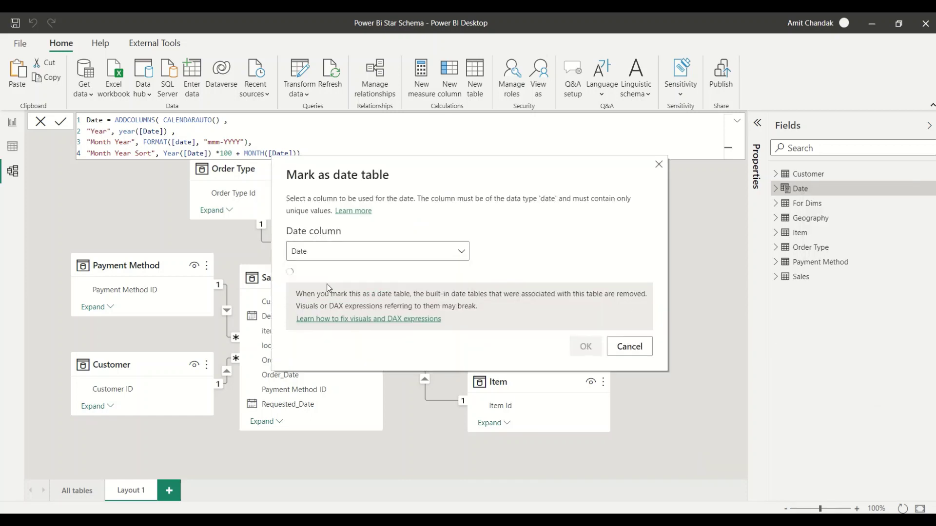
pyautogui.click(584, 347)
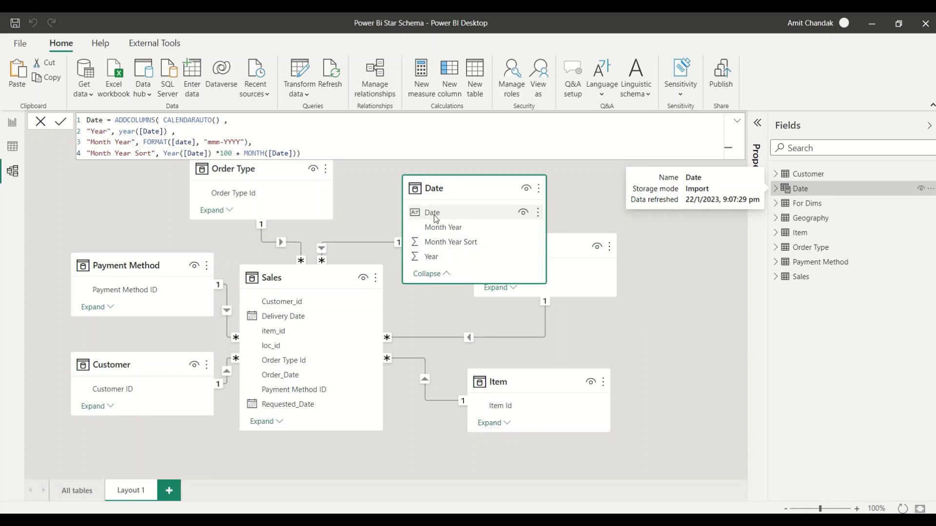
pyautogui.click(776, 189)
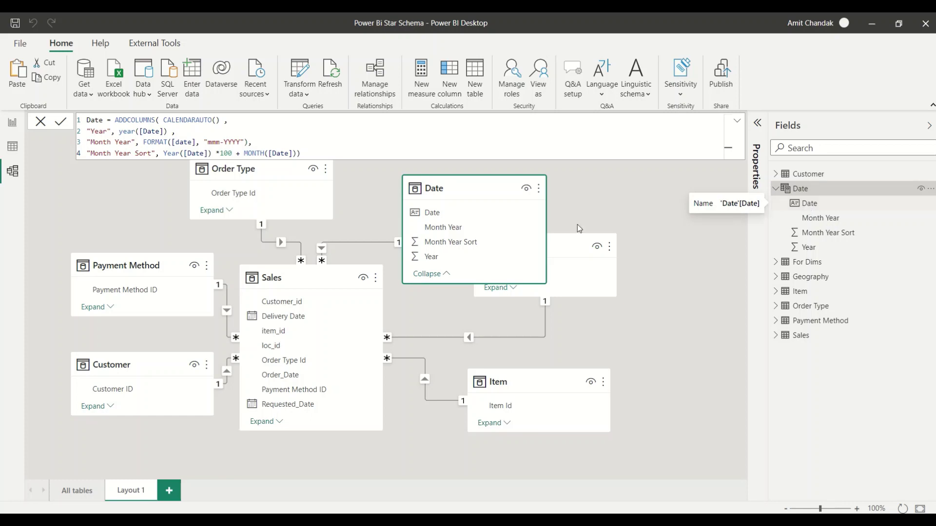
# Rearrange the Date, Geography and Item tables in the diagram so they sit clear of each other beside Sales.
pyautogui.moveTo(440, 192); pyautogui.dragTo(566, 176)
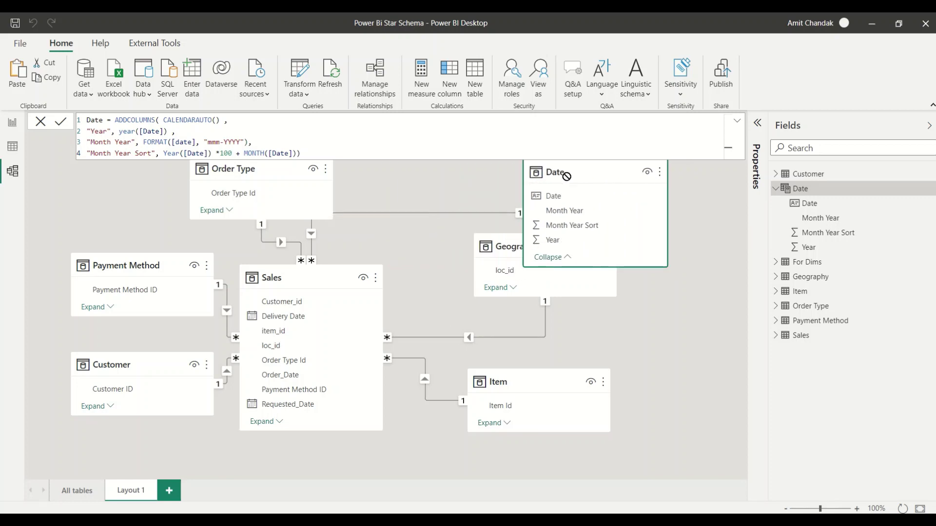
pyautogui.moveTo(502, 247); pyautogui.dragTo(476, 295)
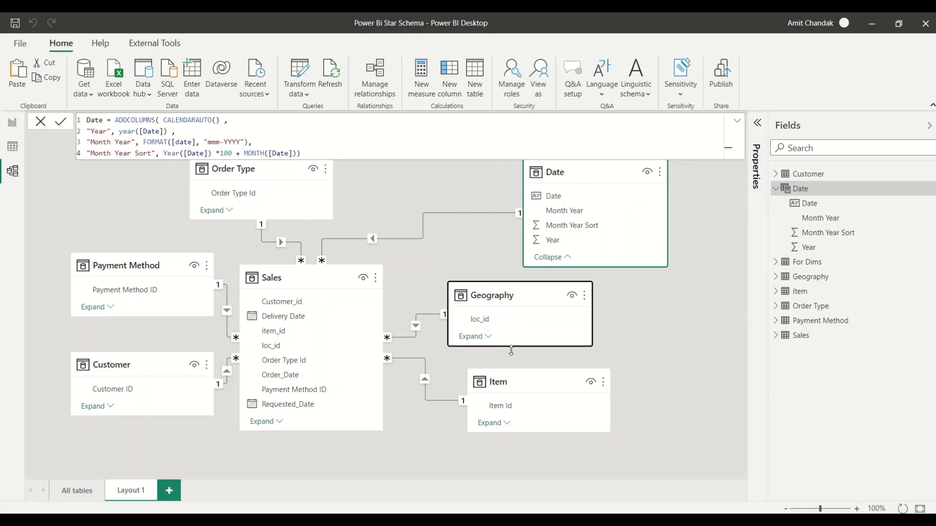
pyautogui.moveTo(509, 379); pyautogui.dragTo(452, 384)
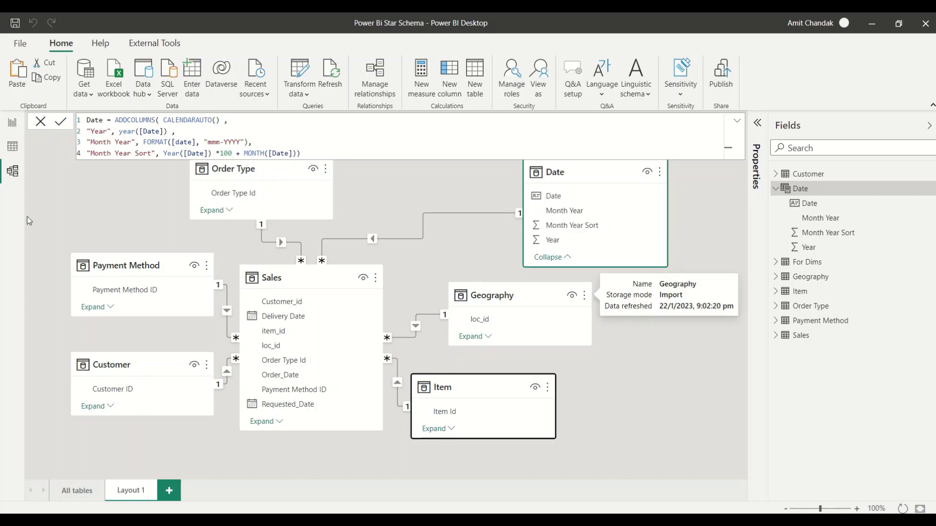
# Examine the Sales table's data across to its location, customer, order type and payment method ID columns.
pyautogui.click(11, 153)
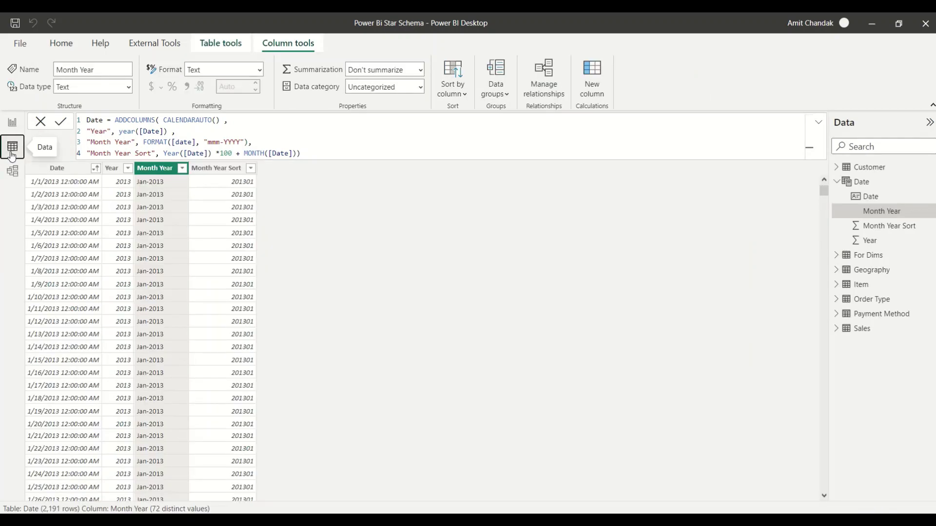
pyautogui.click(858, 330)
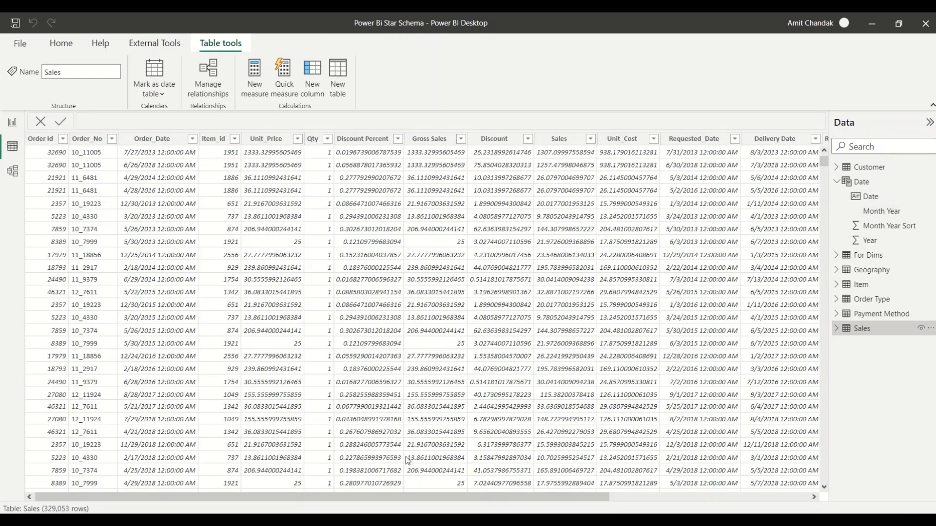
pyautogui.moveTo(378, 497); pyautogui.dragTo(645, 489)
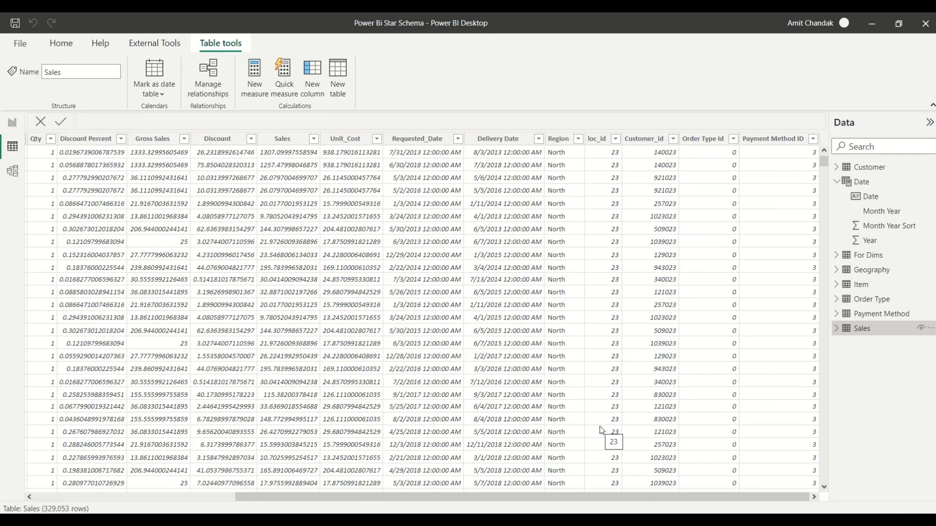